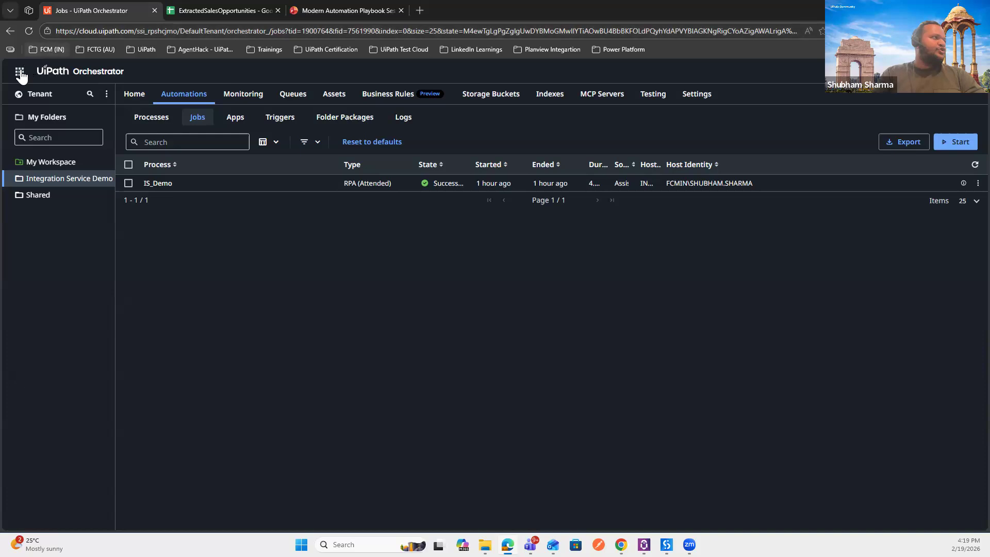
# Step: Confirm the IS_Demo job succeeded on the Jobs page and bring up the UiPath products list
pyautogui.click(19, 72)
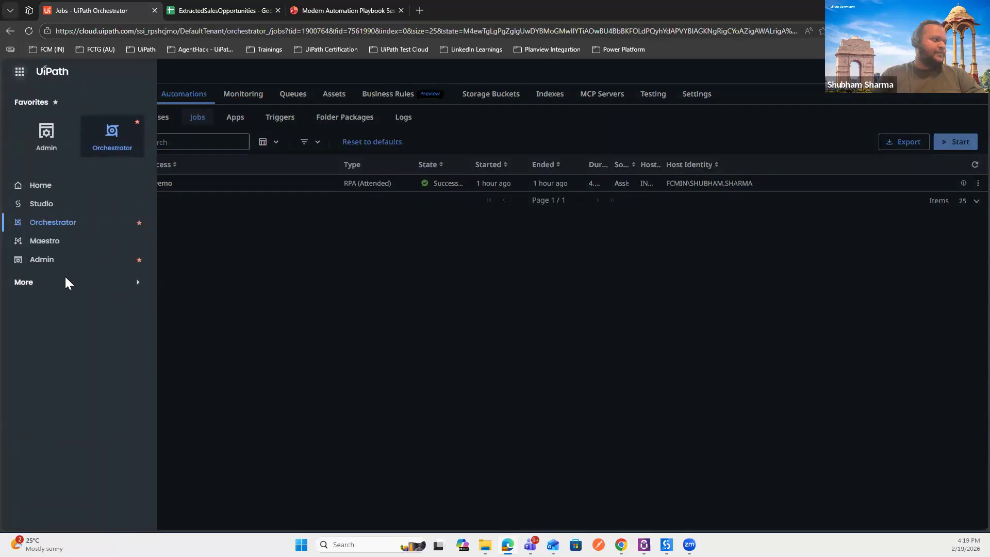
# Step: Go to Integration Service from the extra products and scroll through the connectors catalog
pyautogui.click(54, 286)
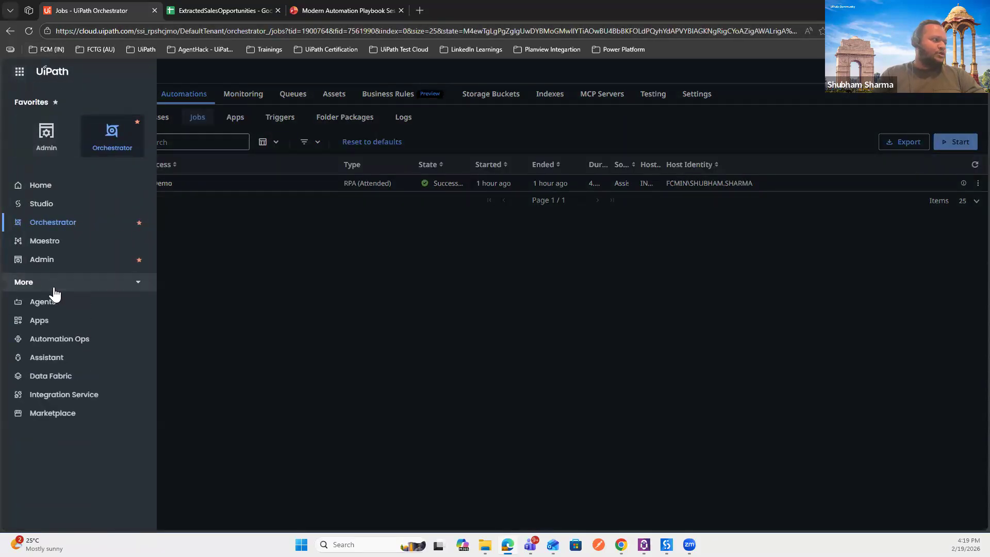
pyautogui.click(68, 396)
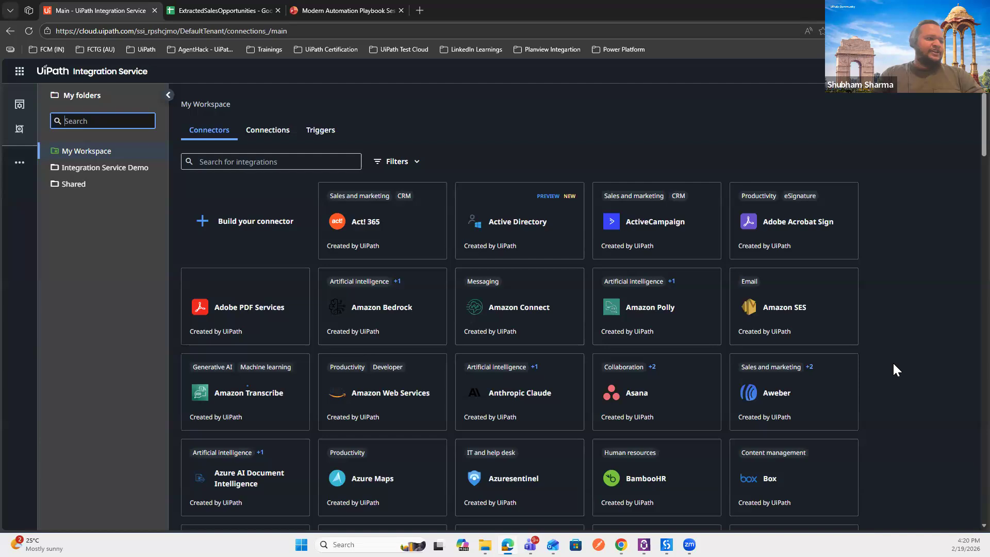
pyautogui.scroll(-3, 893, 364)
pyautogui.scroll(-1, 893, 365)
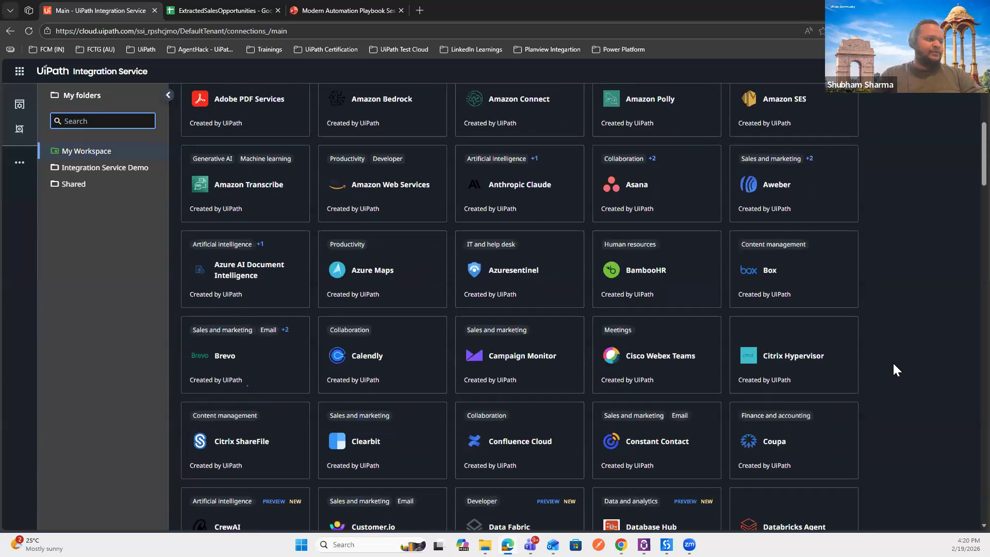
pyautogui.scroll(-2, 893, 365)
pyautogui.scroll(1, 892, 360)
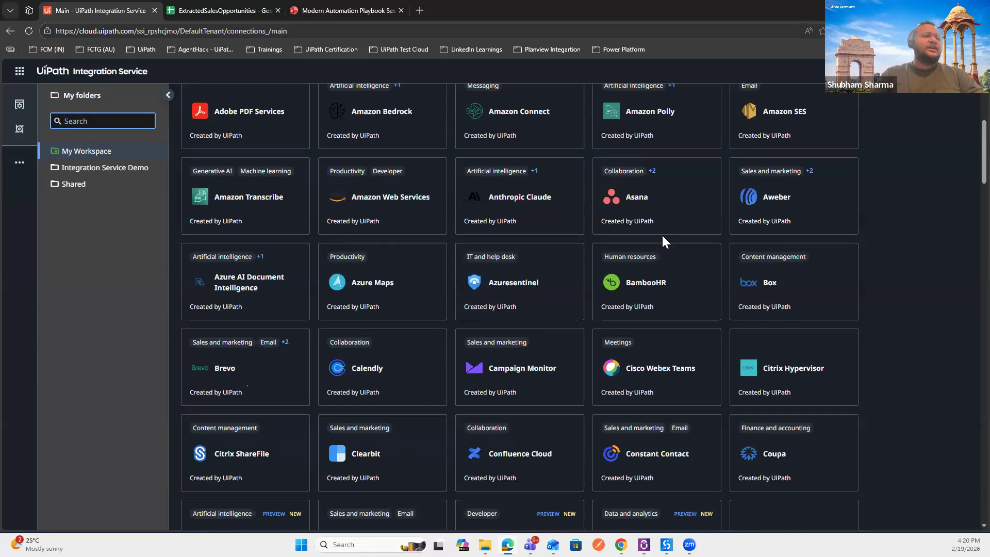
# Step: Scroll to the end of the catalog and back up, then show the connector filter options
pyautogui.scroll(-2, 891, 301)
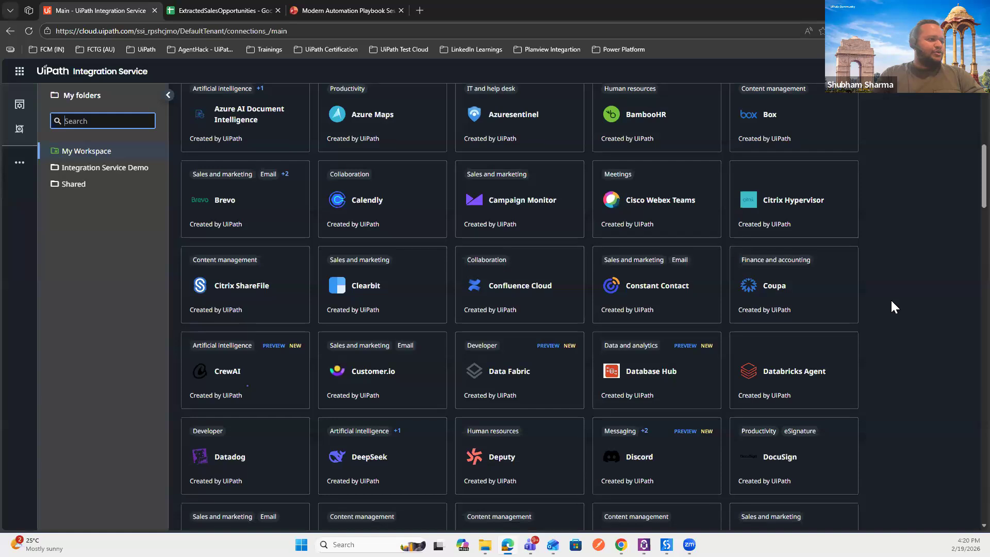
pyautogui.scroll(-3, 893, 307)
pyautogui.scroll(-7, 893, 307)
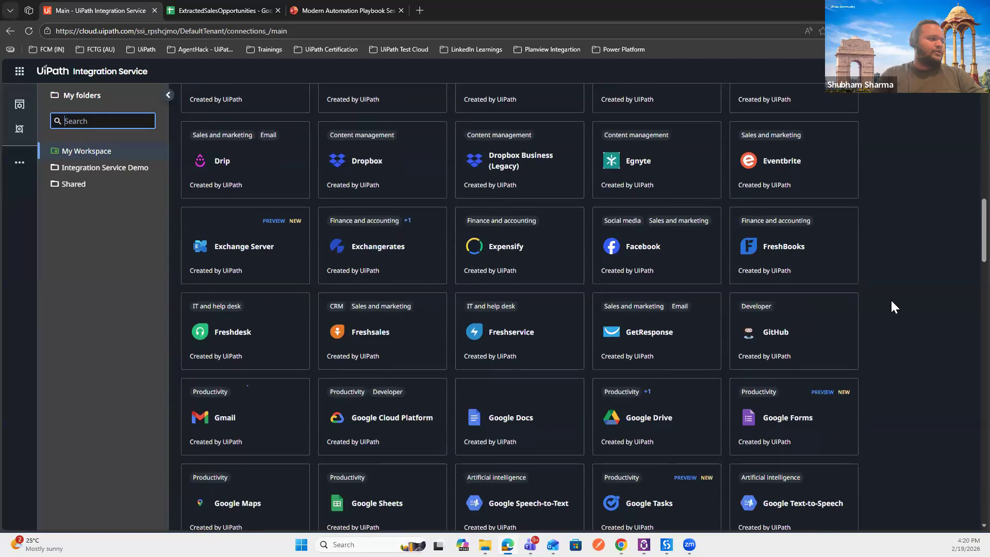
pyautogui.scroll(-7, 891, 301)
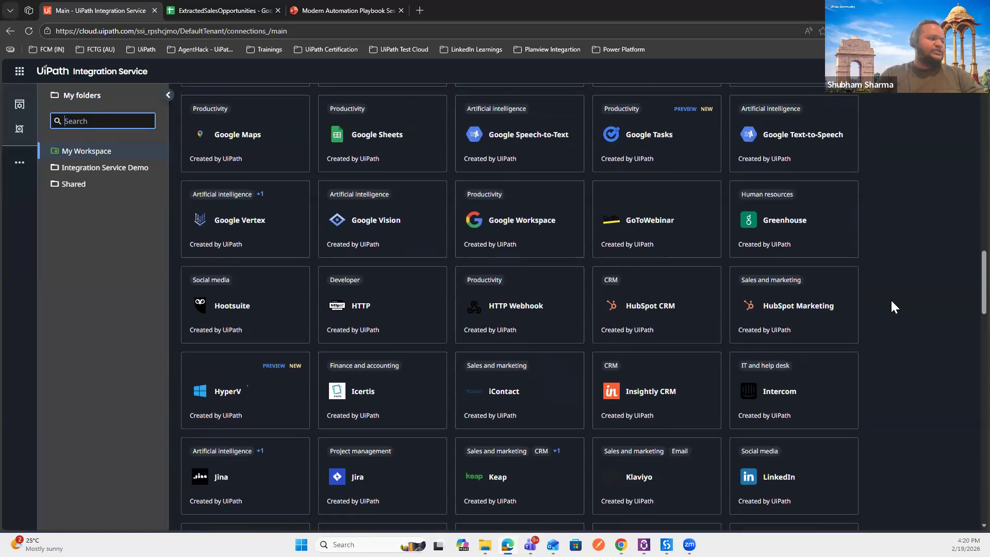
pyautogui.scroll(-4, 894, 307)
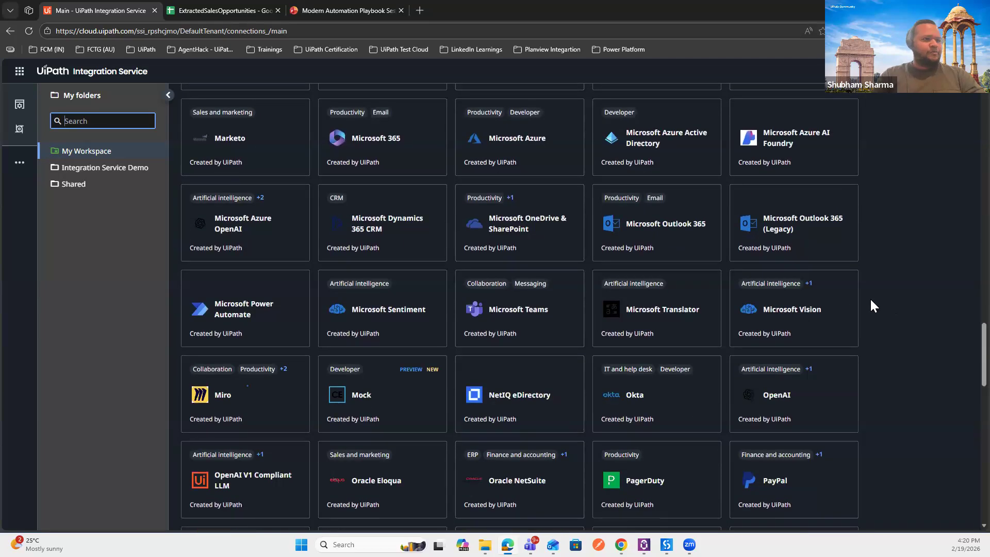
pyautogui.scroll(-18, 906, 390)
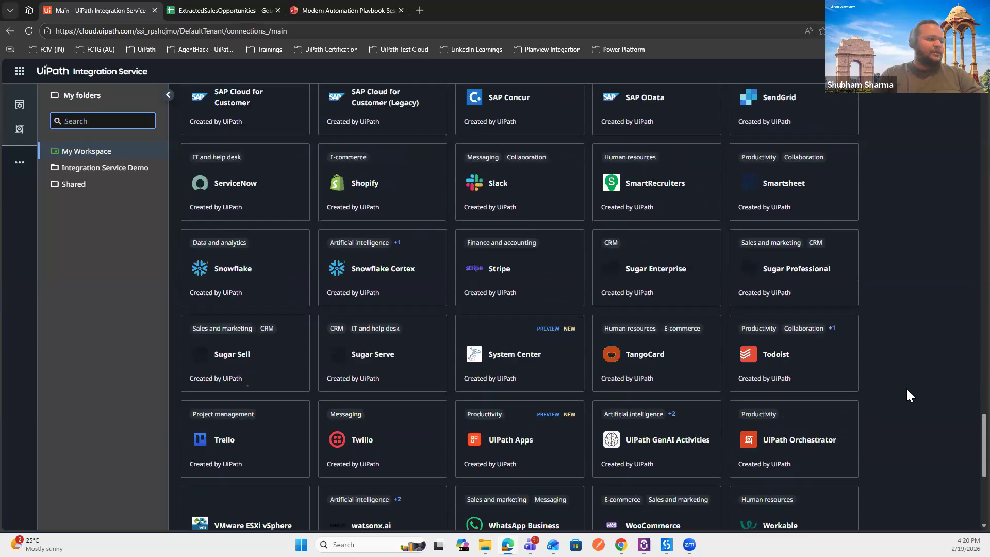
pyautogui.scroll(20, 907, 391)
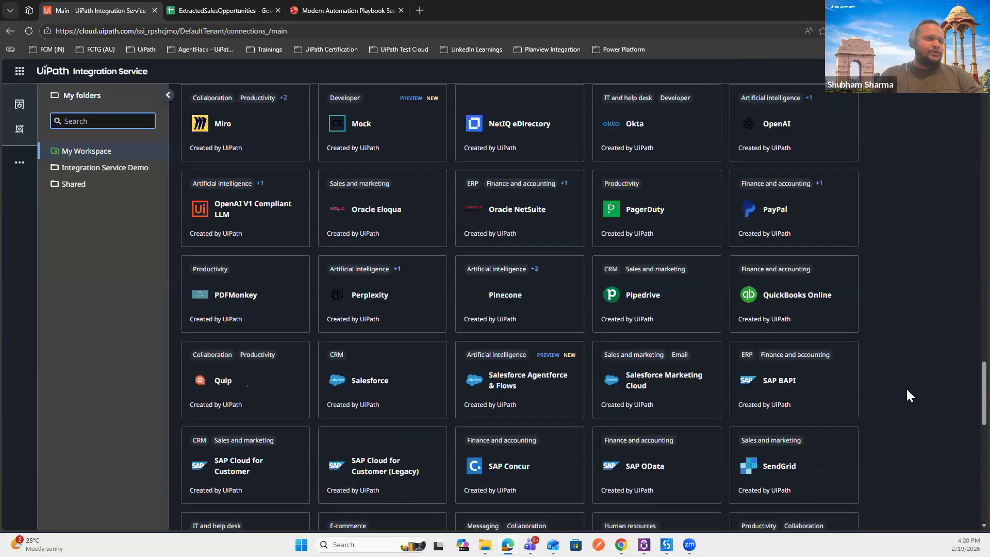
pyautogui.scroll(12, 905, 388)
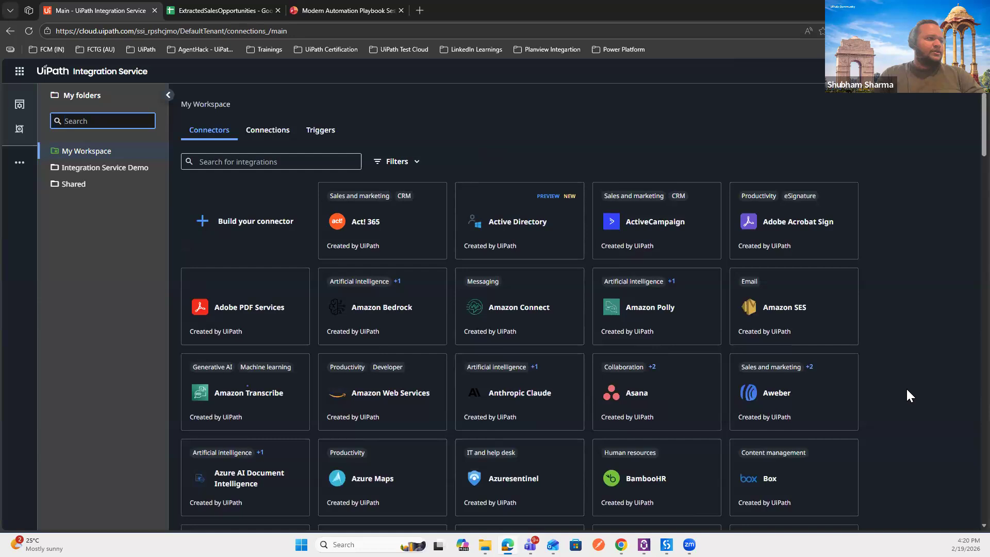
pyautogui.click(406, 166)
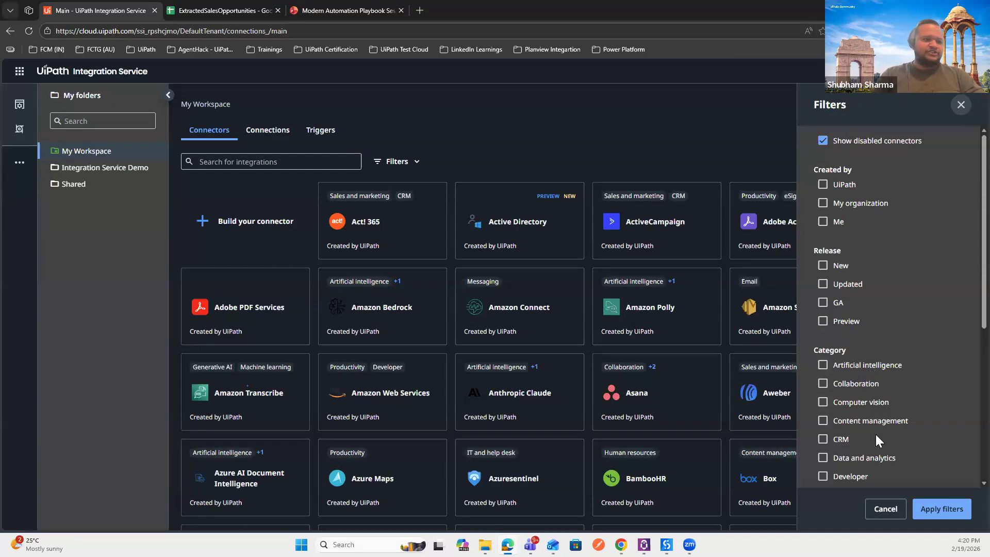
pyautogui.scroll(-1, 875, 434)
pyautogui.scroll(-2, 875, 434)
pyautogui.scroll(2, 877, 435)
pyautogui.click(842, 325)
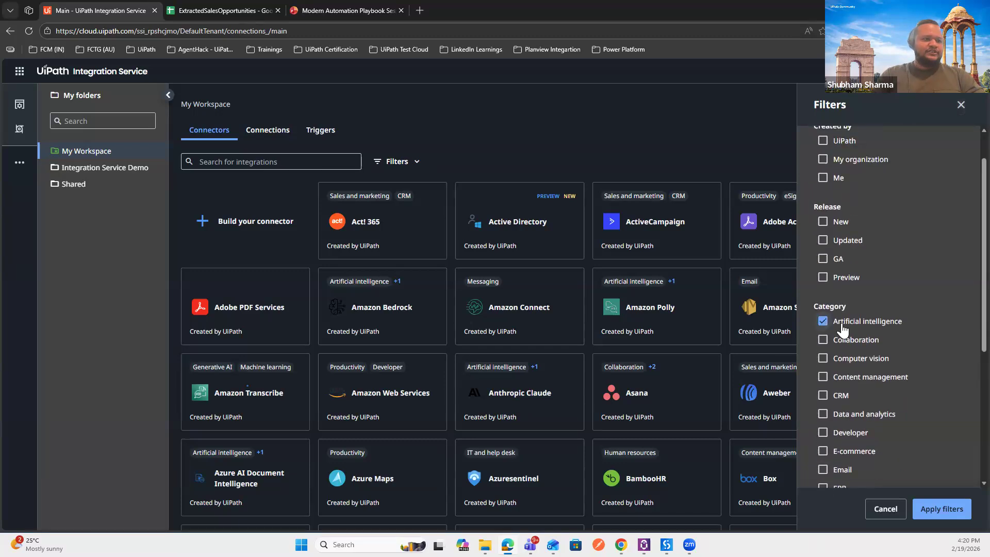
pyautogui.scroll(-5, 838, 321)
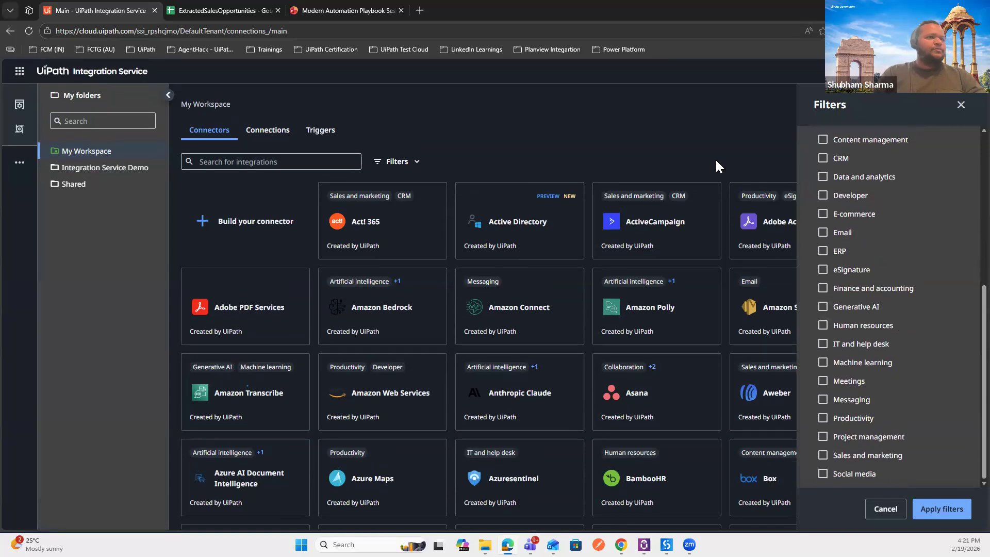
pyautogui.scroll(5, 909, 228)
pyautogui.scroll(-1, 873, 258)
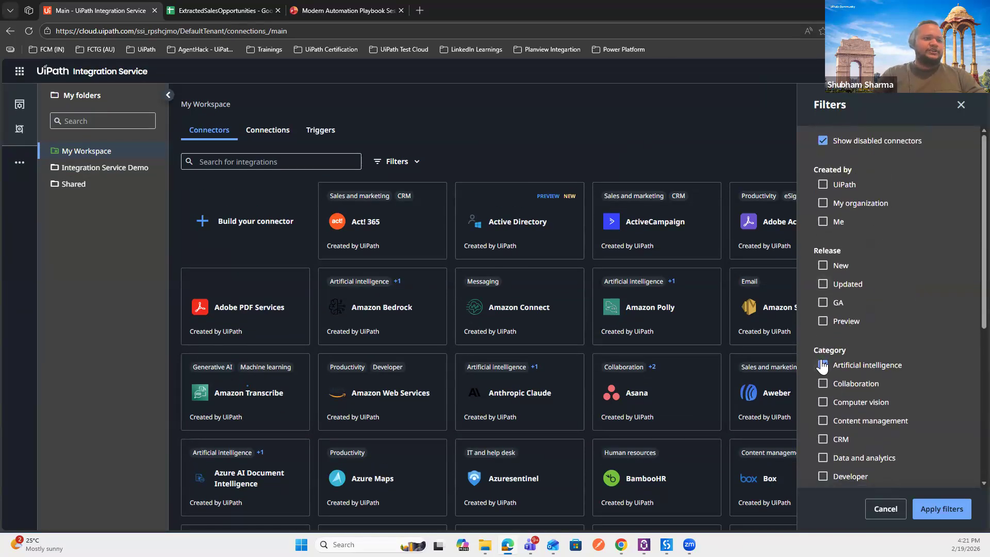
pyautogui.click(961, 103)
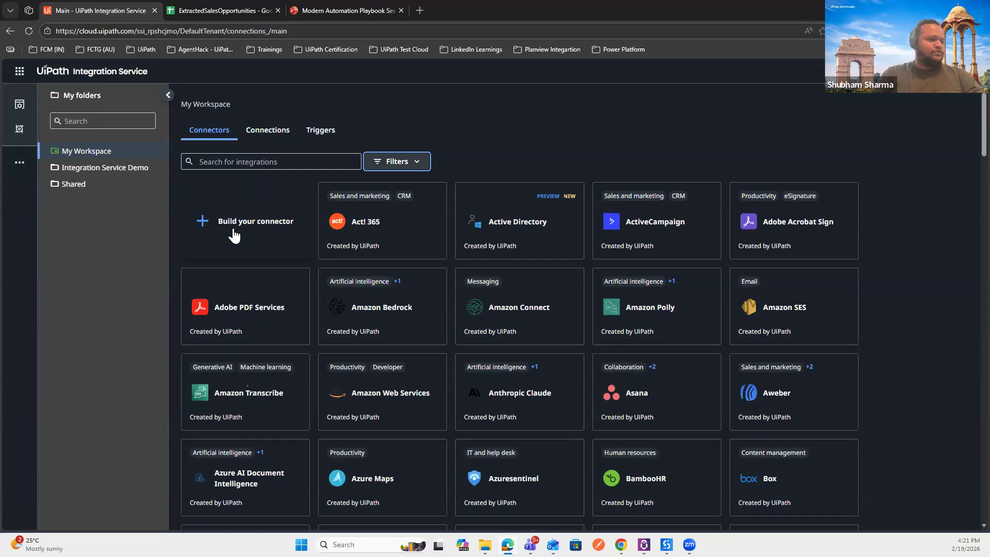
# Step: Check the Connections tab lists Google Drive, Google Sheets and Gmail, dismissing the Add connection picker
pyautogui.click(276, 135)
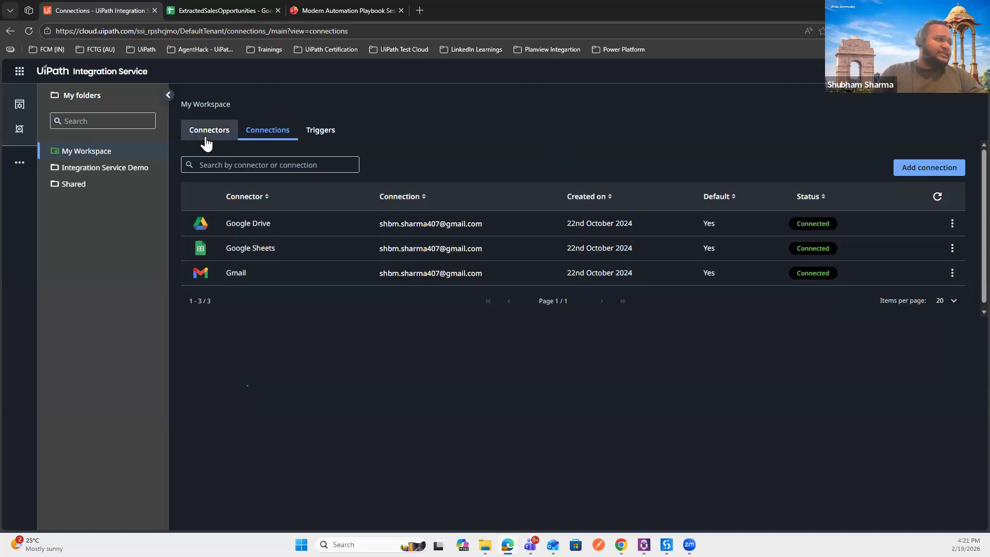
pyautogui.click(905, 169)
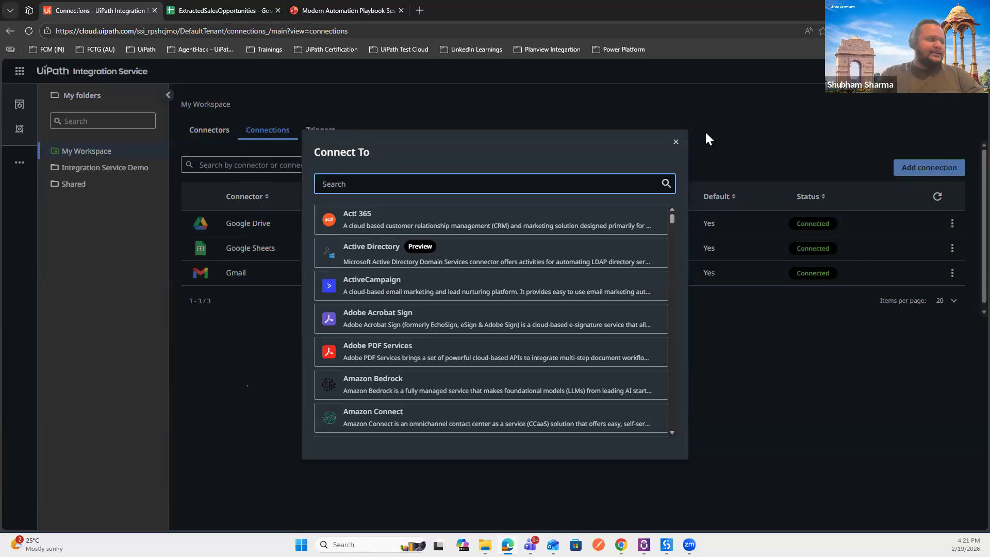
pyautogui.click(675, 142)
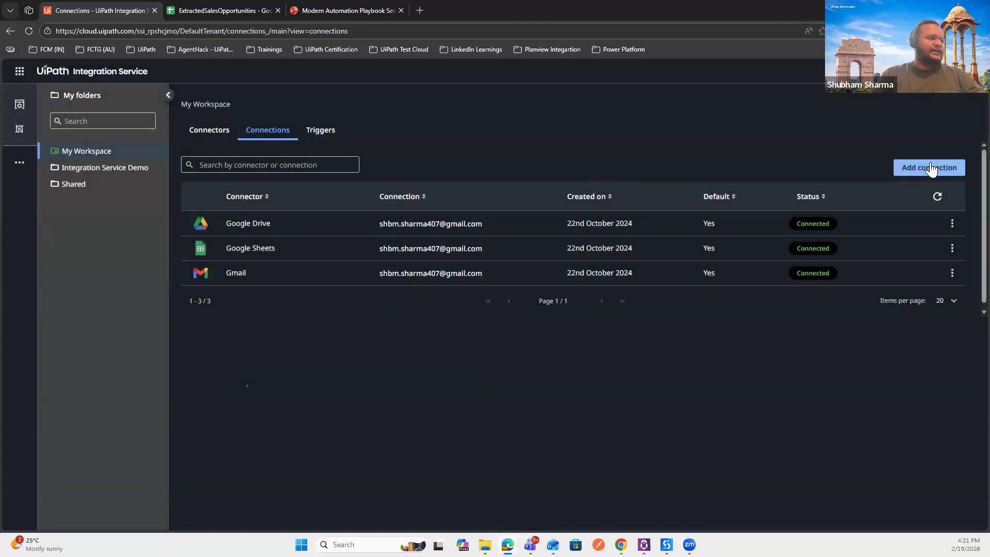
pyautogui.click(910, 170)
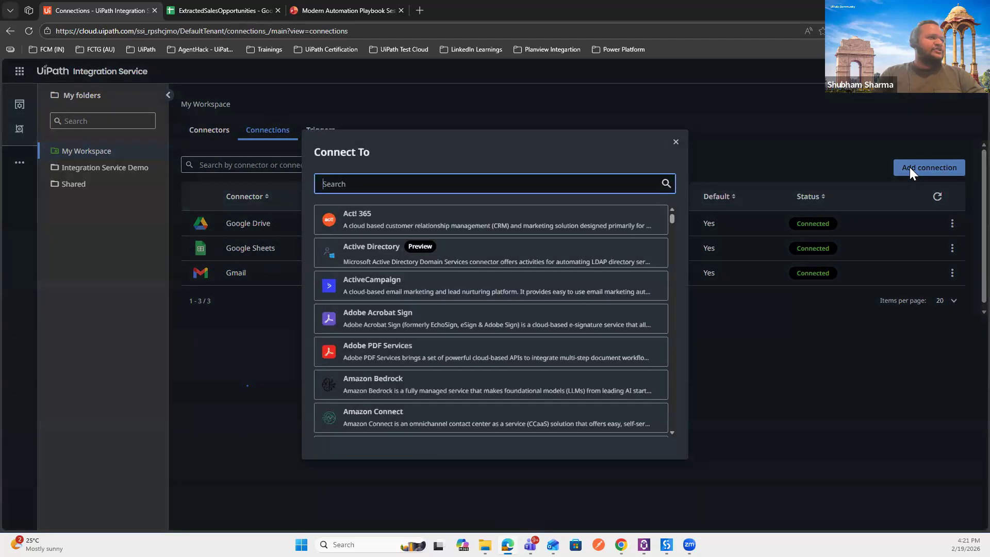
pyautogui.write('azure')
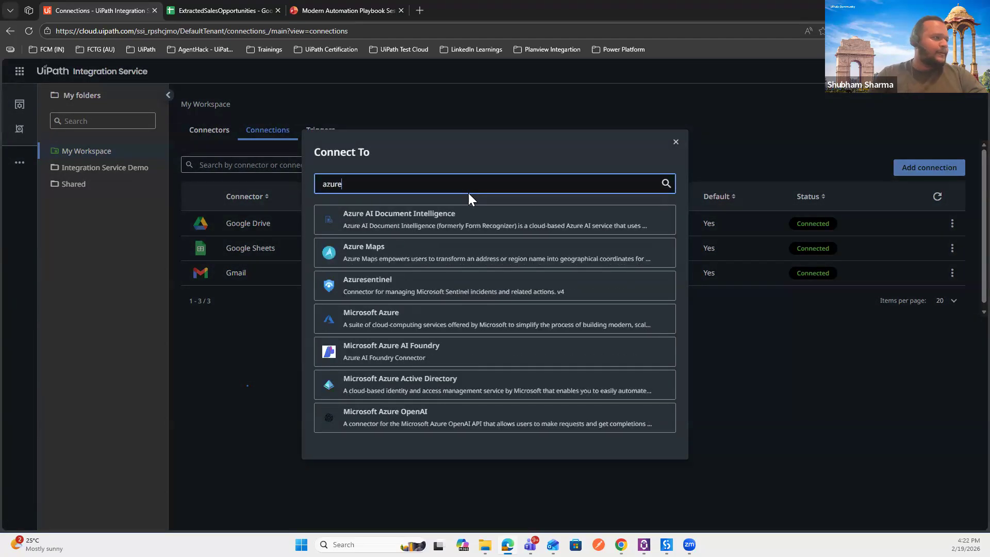
pyautogui.press('BackSpace')
pyautogui.press('BackSpace')
pyautogui.press('BackSpace')
pyautogui.press('BackSpace')
pyautogui.press('BackSpace')
pyautogui.write('o')
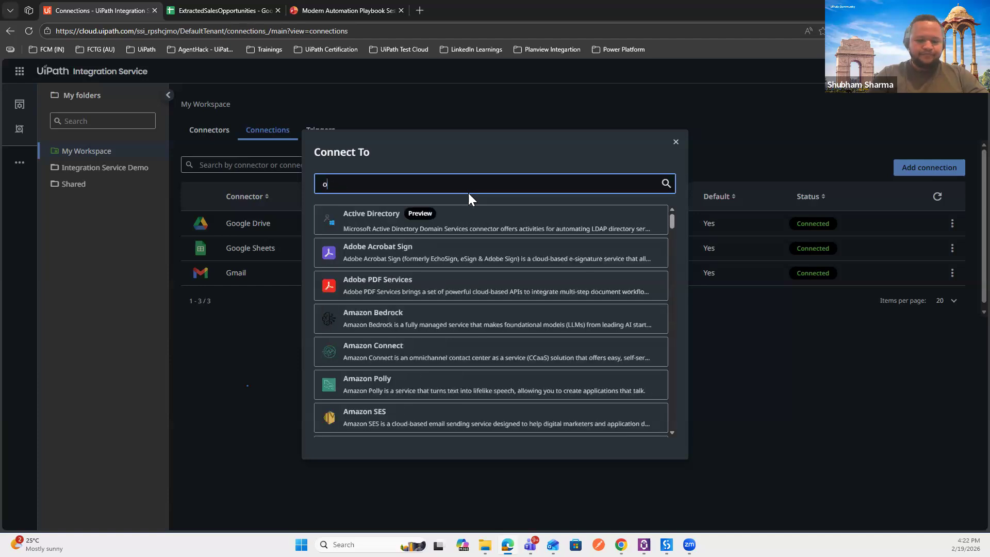
pyautogui.write('pena')
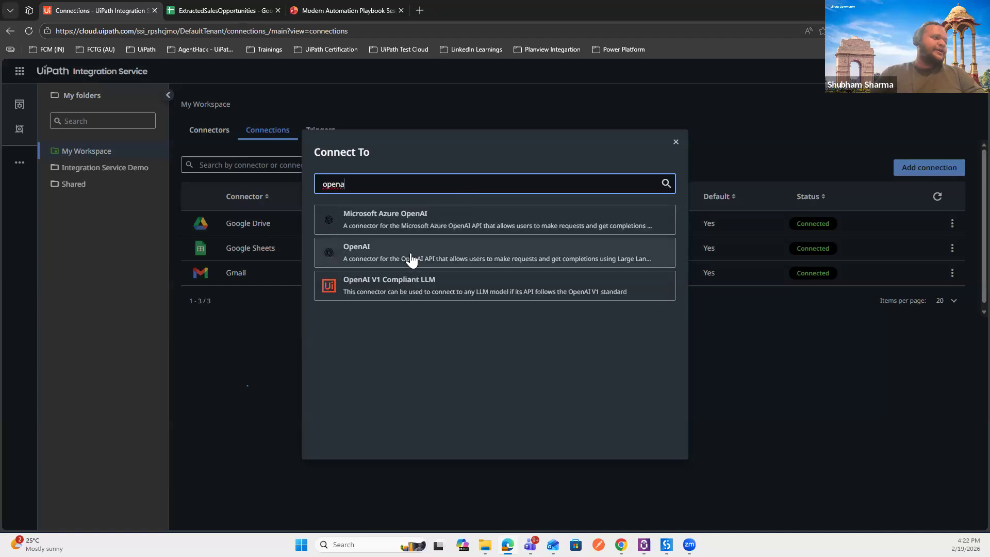
pyautogui.click(411, 258)
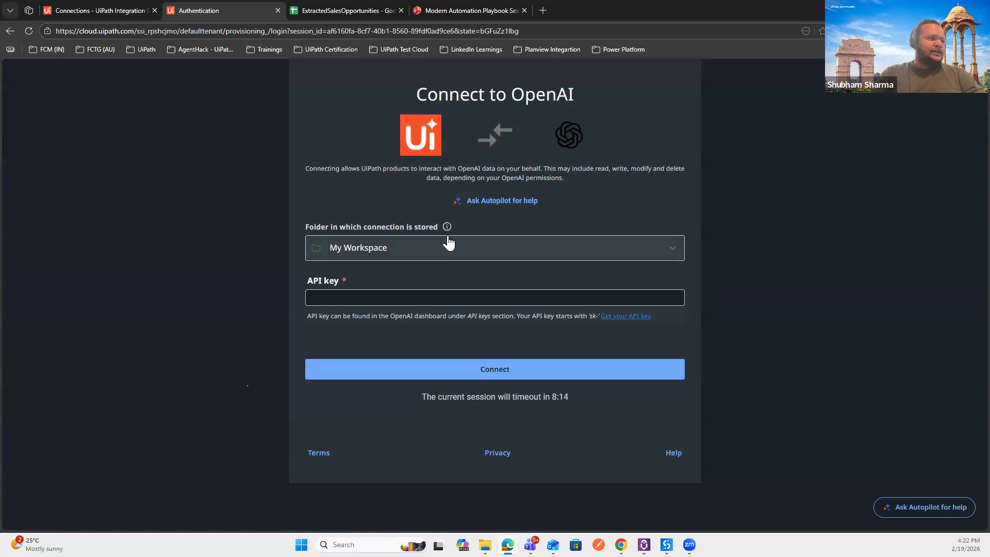
pyautogui.click(482, 250)
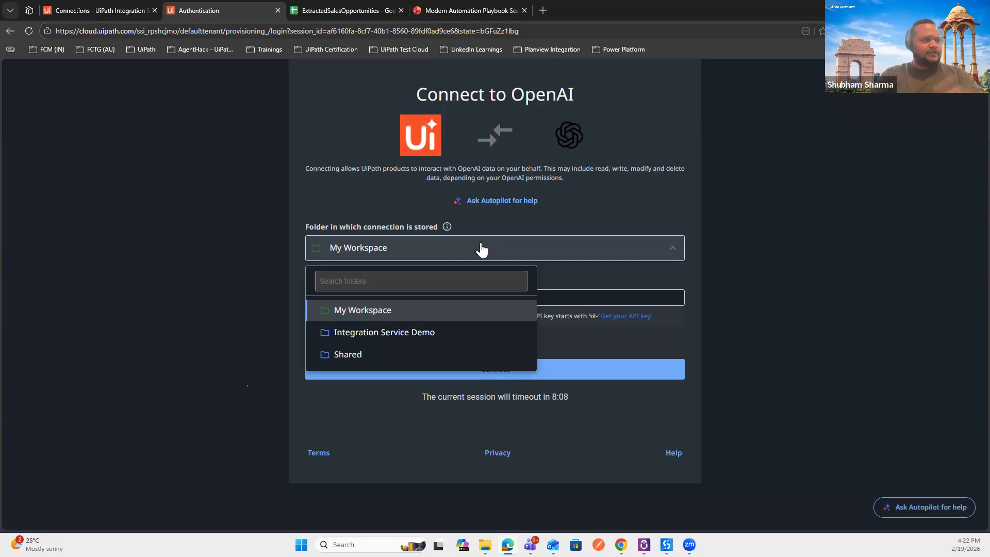
pyautogui.click(481, 250)
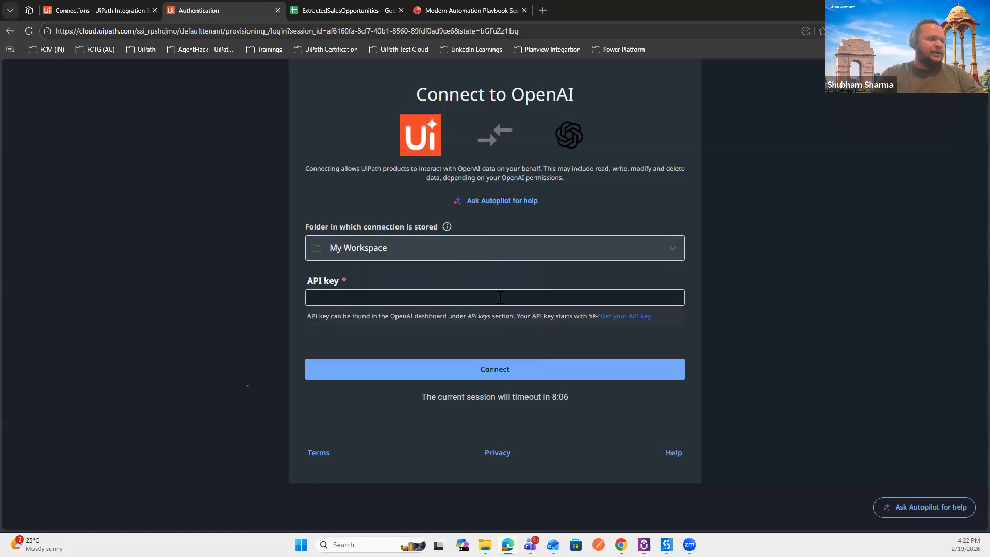
pyautogui.click(477, 369)
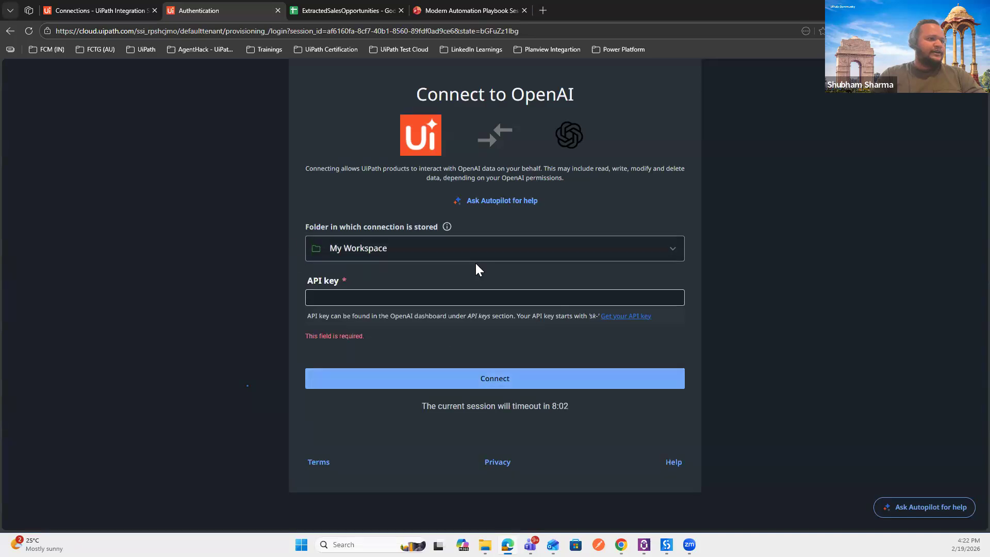
pyautogui.click(278, 10)
# Step: Request a new Google Docs connection in My Workspace with OAuth 2.0 after searching 'goo'
pyautogui.click(310, 165)
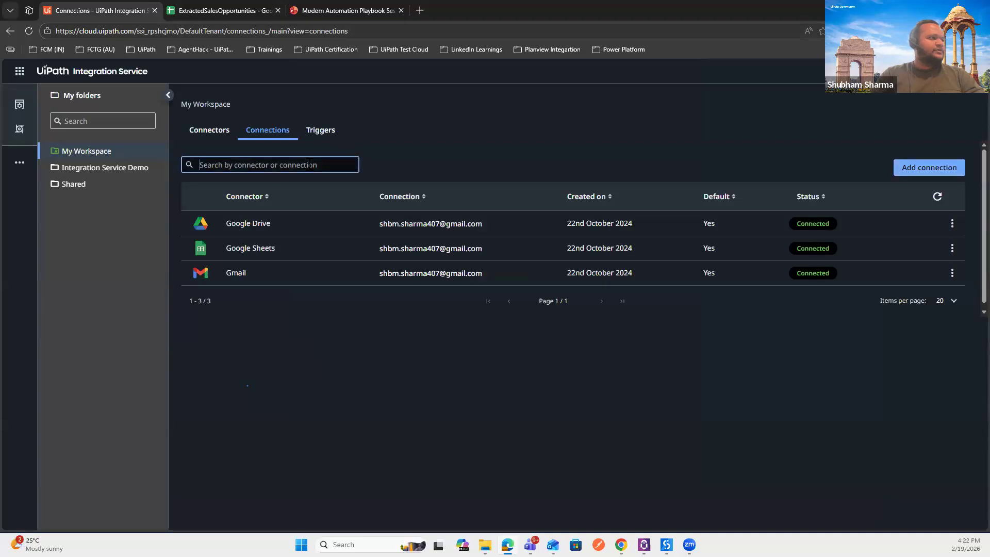
pyautogui.click(923, 167)
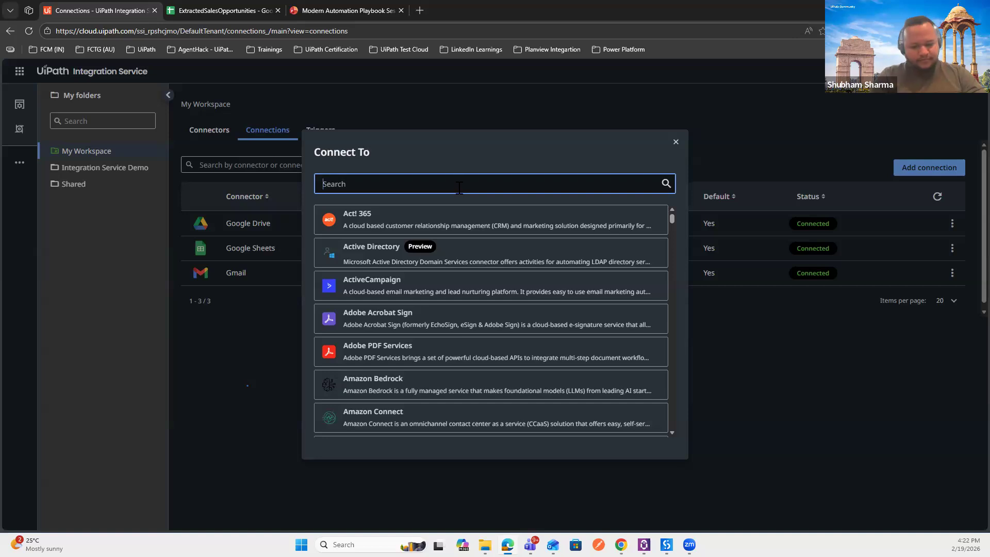
pyautogui.write('good')
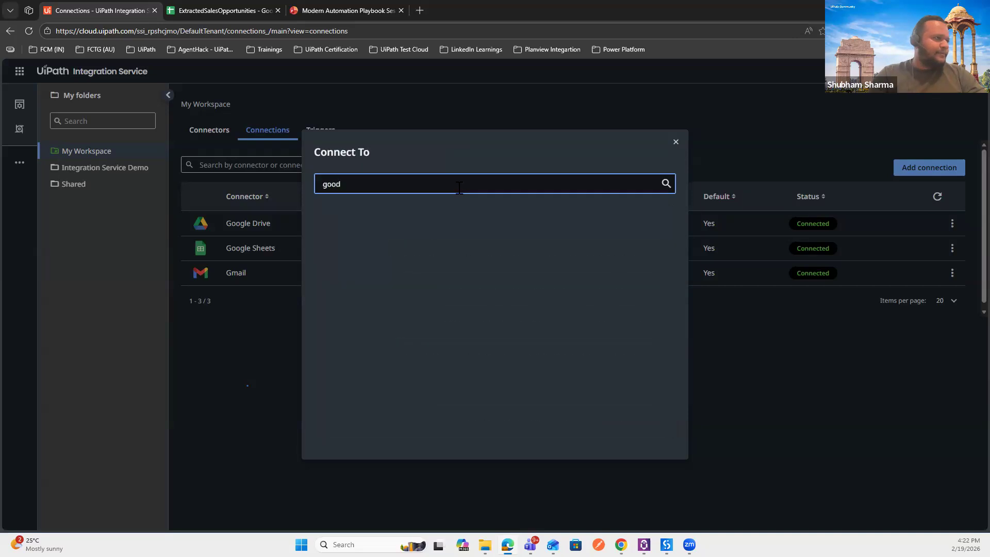
pyautogui.press('BackSpace')
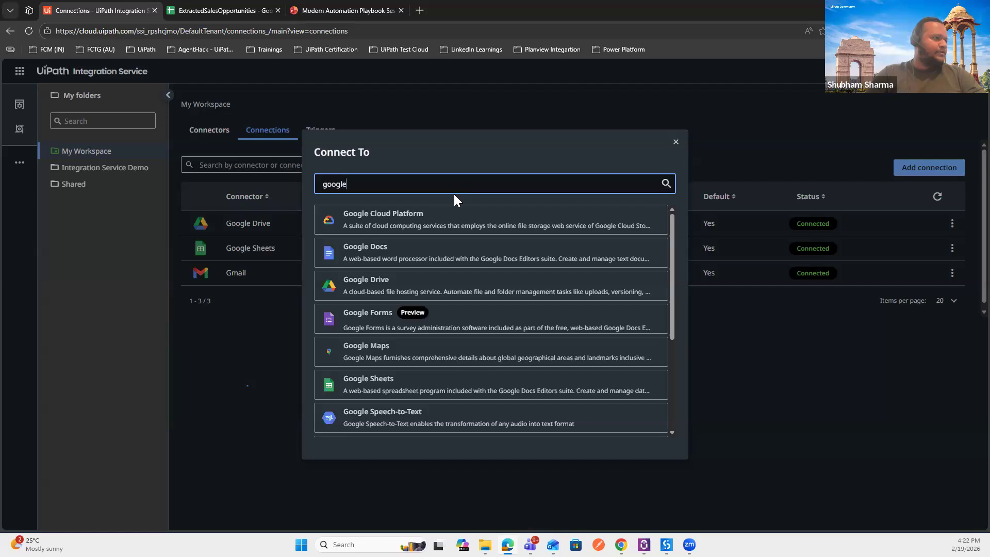
pyautogui.press('Escape')
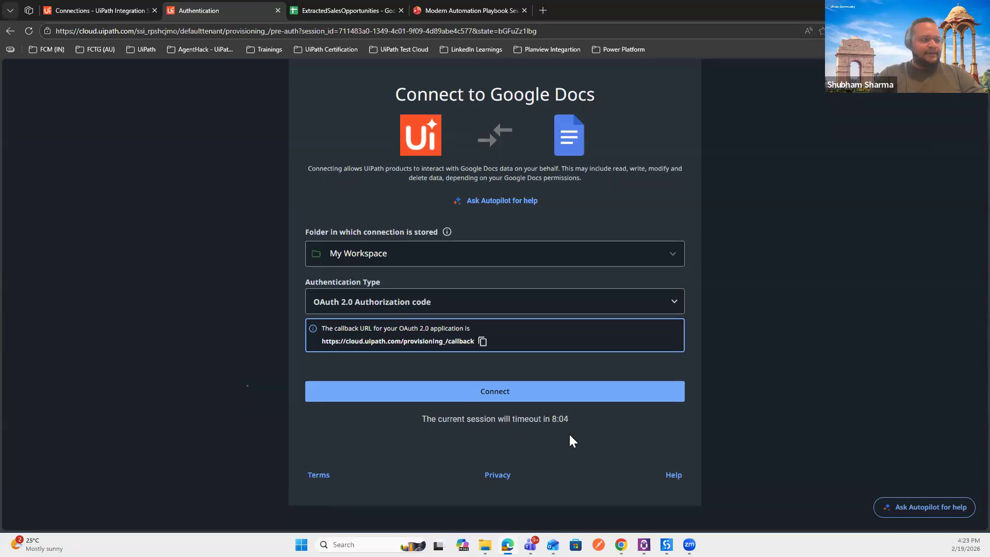
pyautogui.click(464, 395)
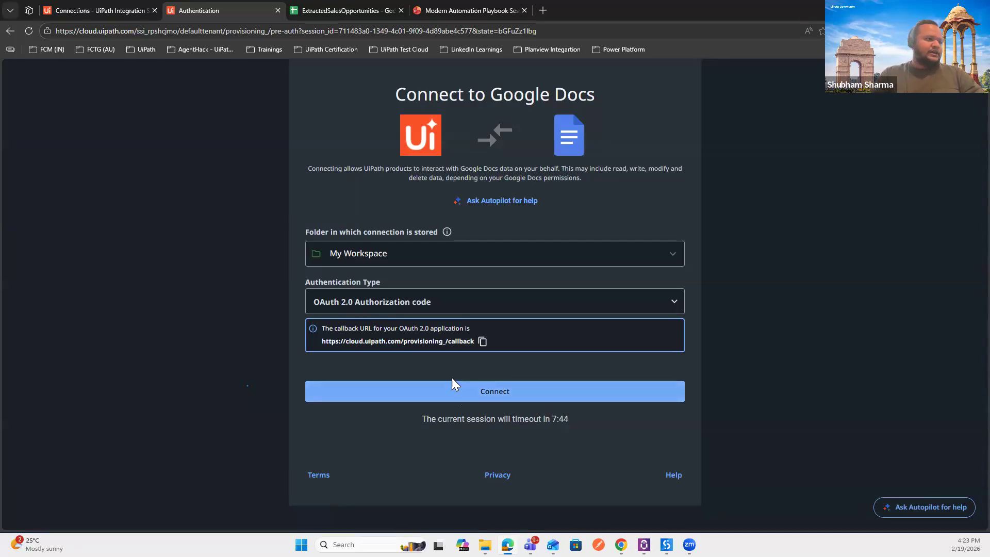
pyautogui.click(451, 384)
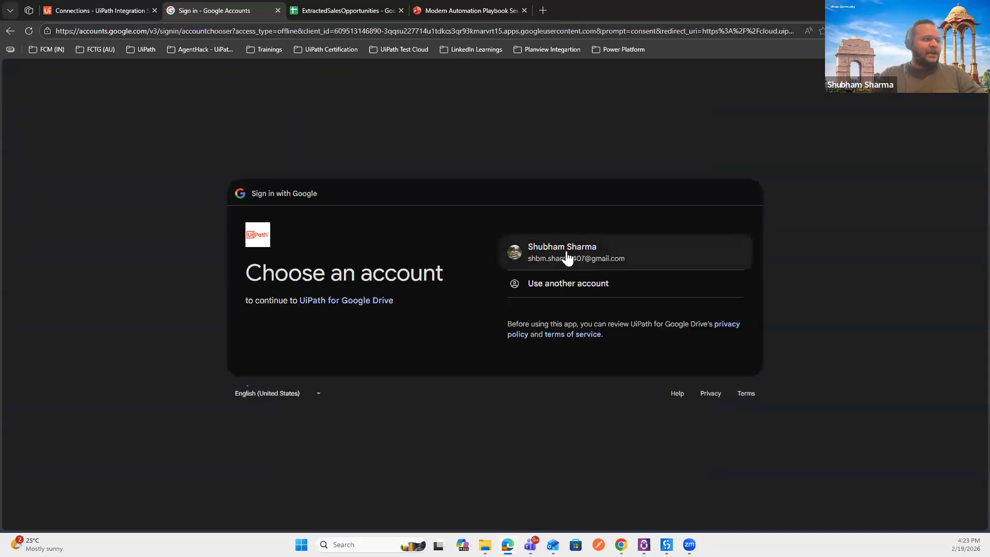
# Step: Sign in with the Google account and grant UiPath access to finish the Google Docs connection
pyautogui.click(595, 256)
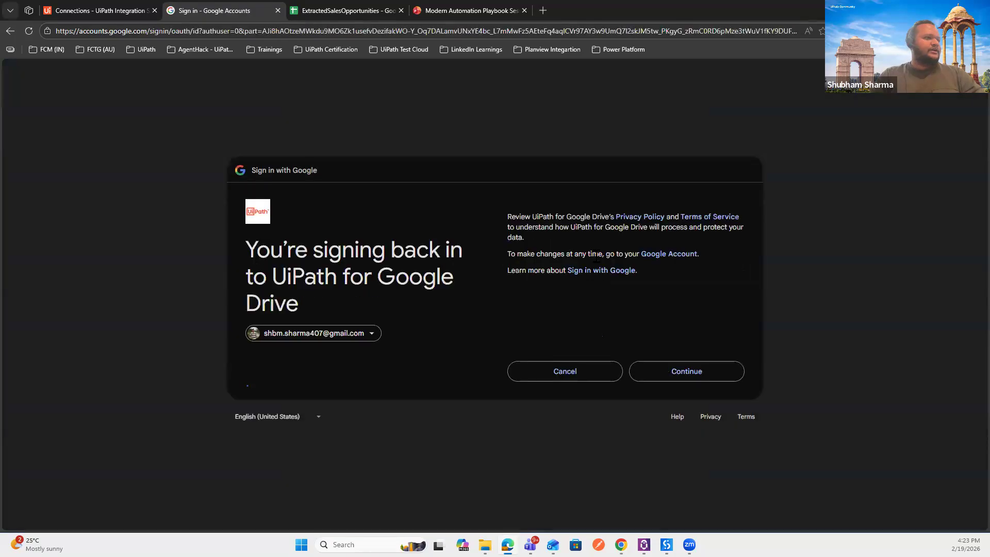
pyautogui.click(687, 369)
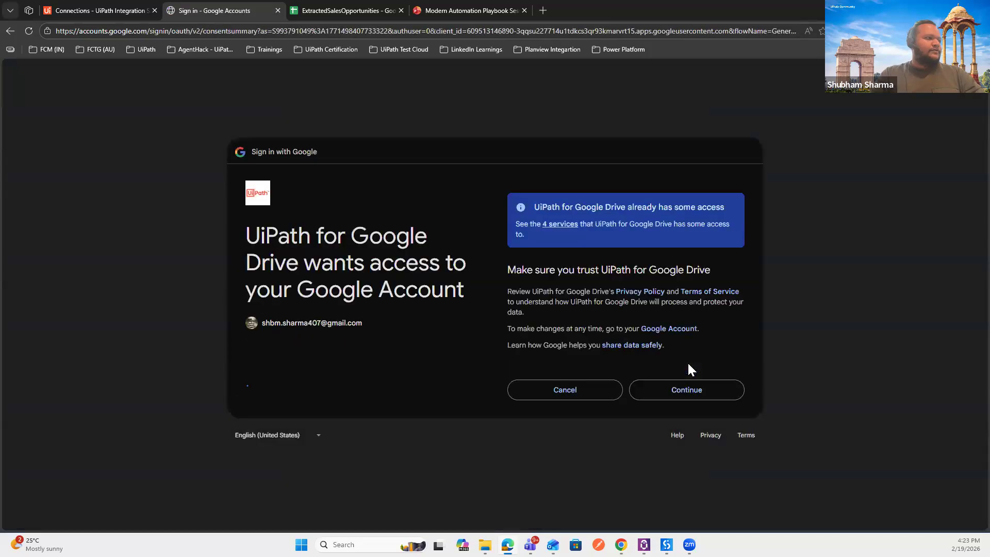
pyautogui.click(677, 387)
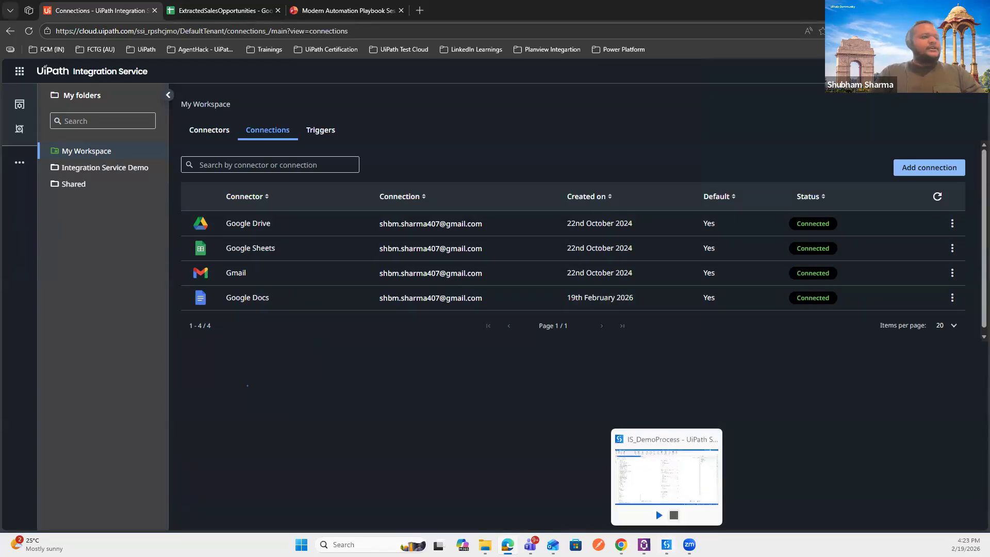
pyautogui.click(667, 545)
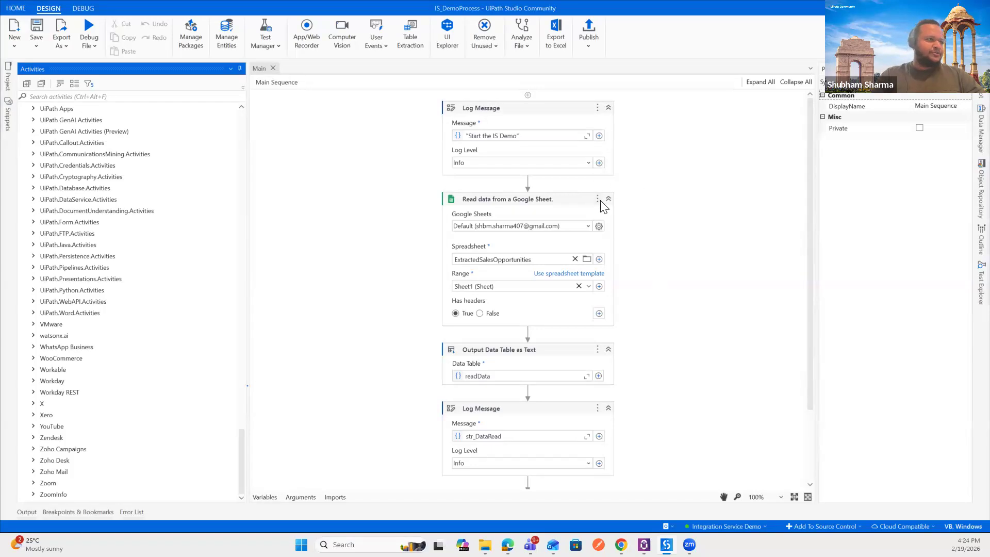
# Step: Clear the Spreadsheet and Range of Read data from a Google Sheet, keeping the default connection
pyautogui.click(565, 208)
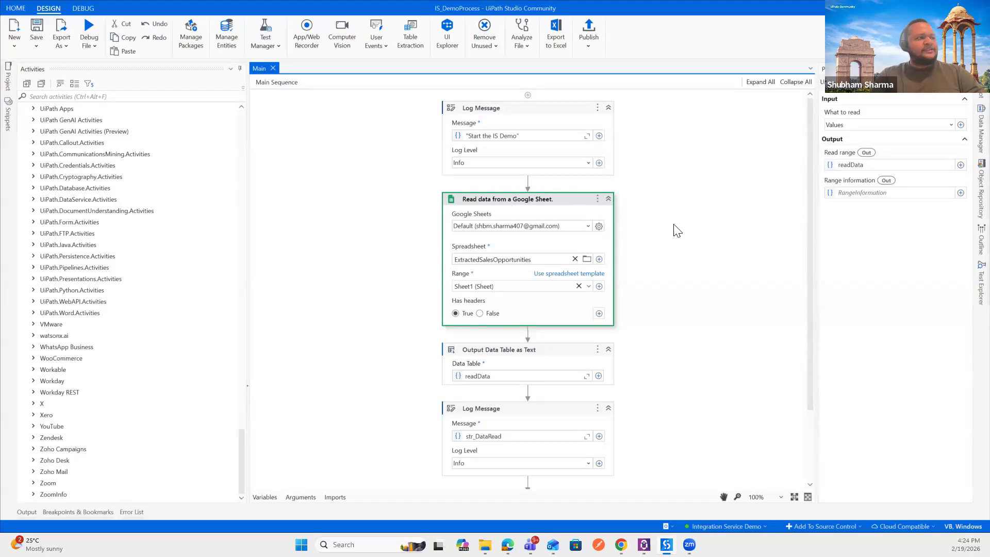
pyautogui.click(588, 228)
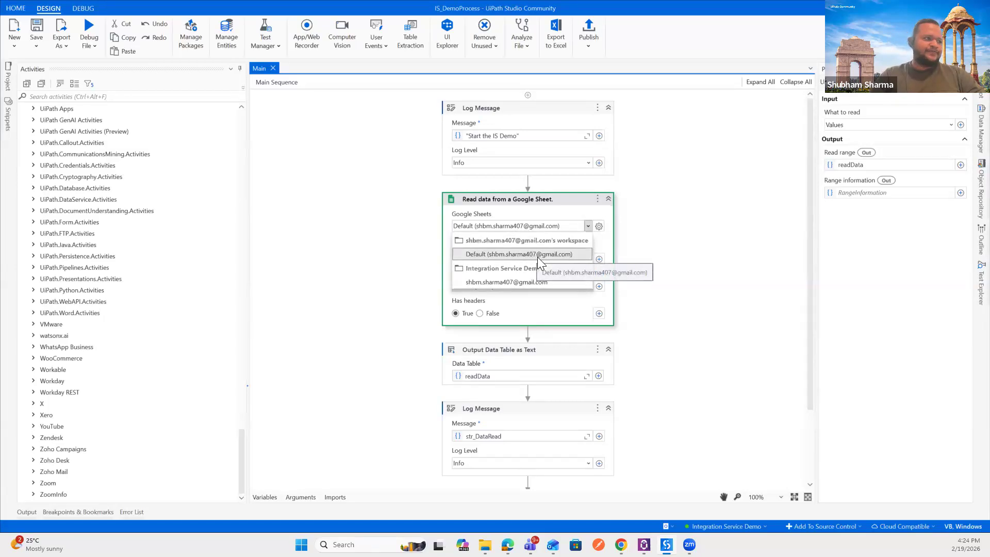
pyautogui.click(587, 226)
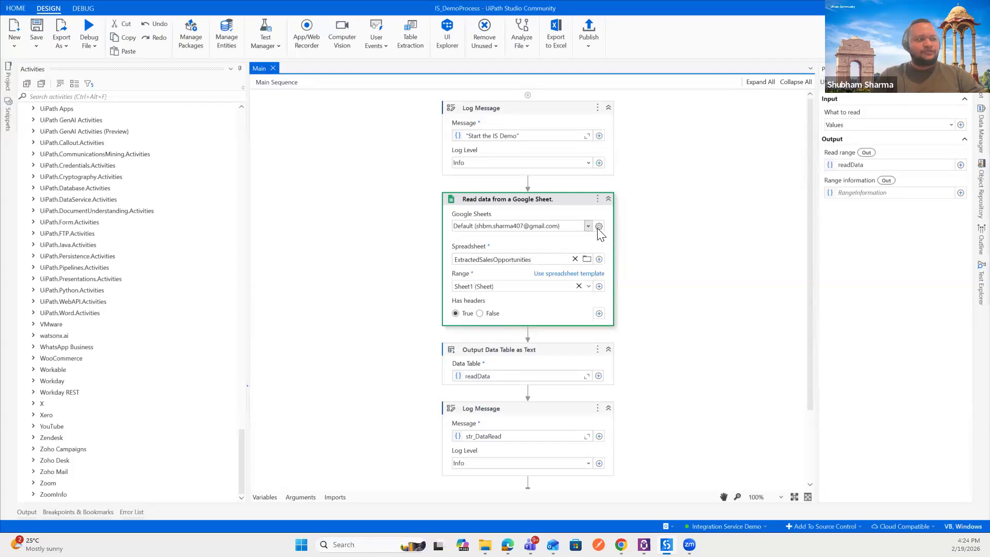
pyautogui.click(598, 227)
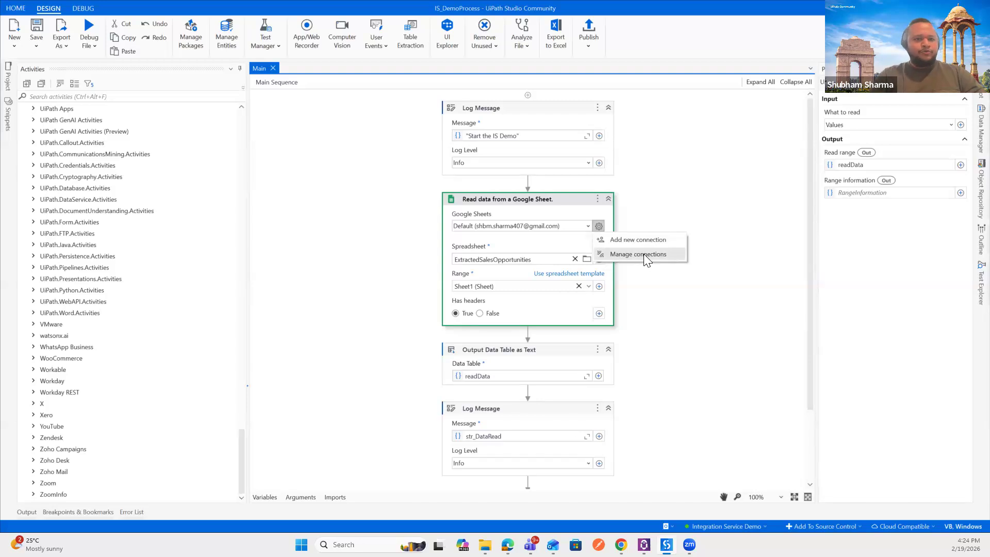
pyautogui.click(682, 190)
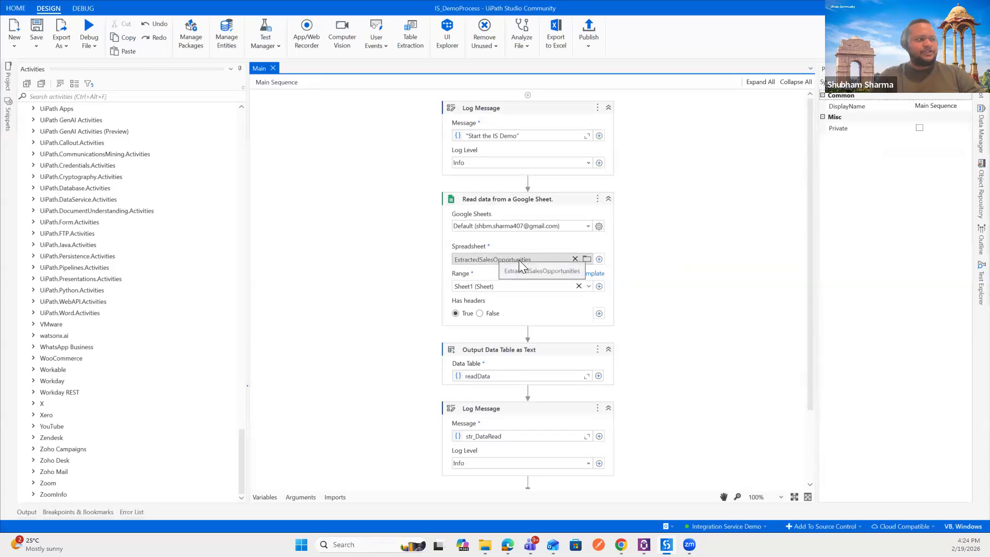
pyautogui.click(574, 261)
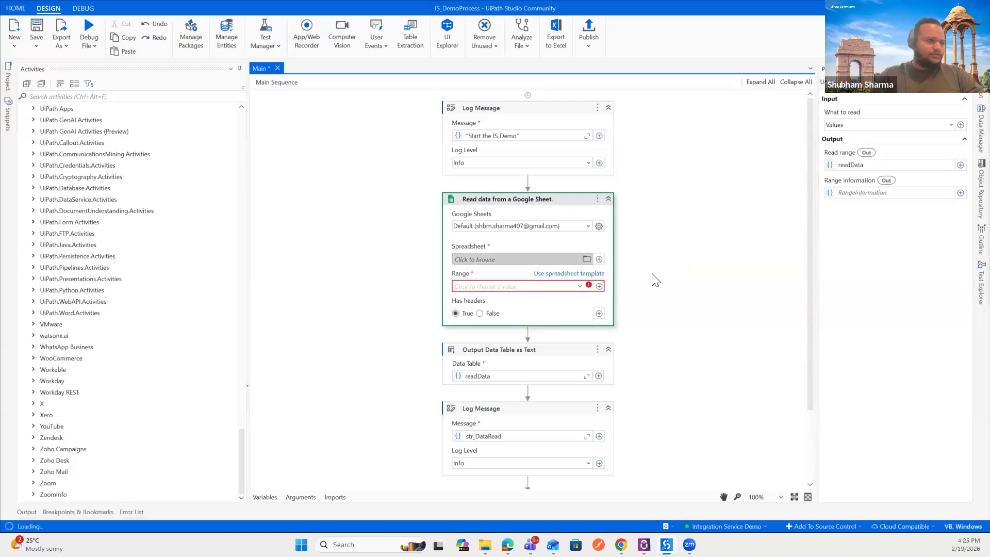
pyautogui.scroll(-3, 655, 280)
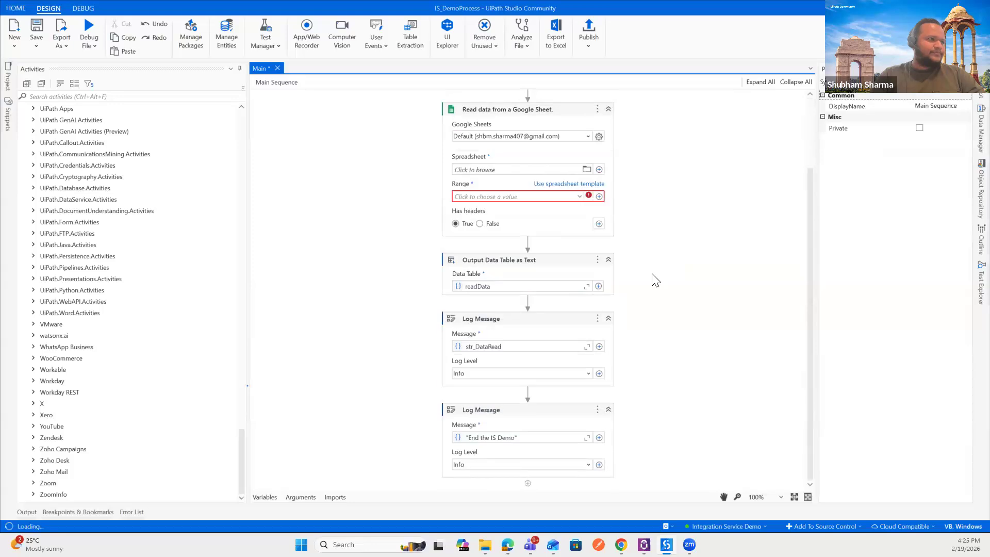
pyautogui.click(586, 170)
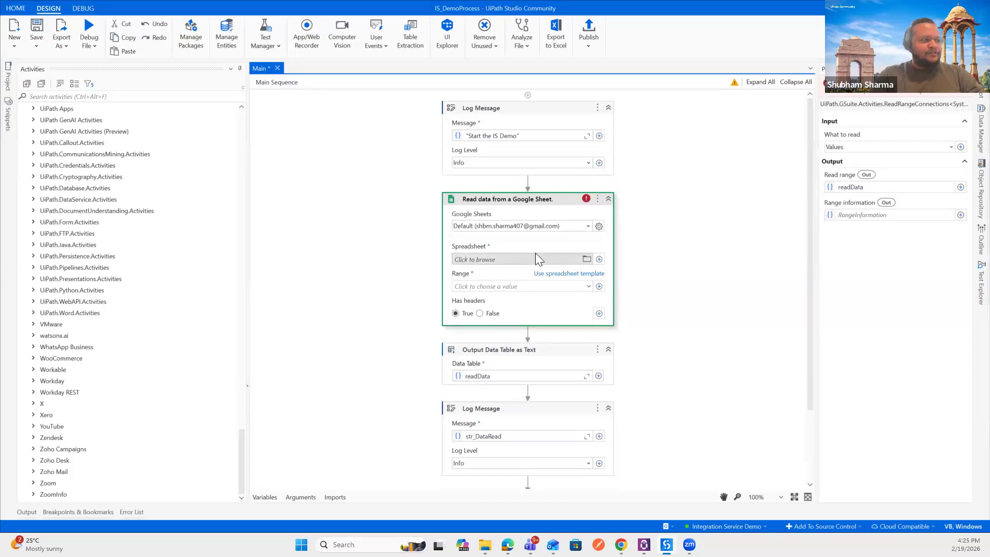
# Step: Pick the ExtractedSalesOpportunities spreadsheet from My Drive for the Google Sheet read activity
pyautogui.click(585, 262)
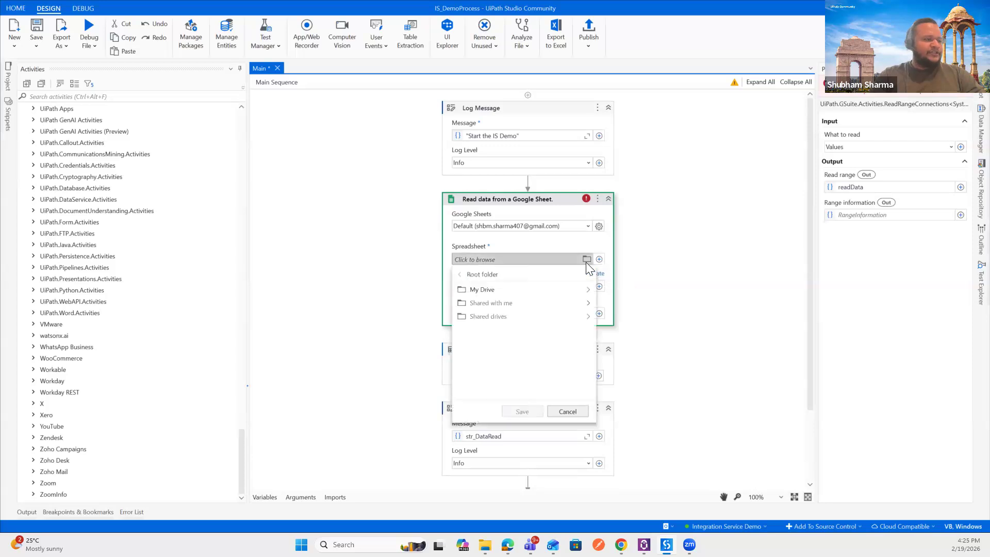
pyautogui.click(556, 290)
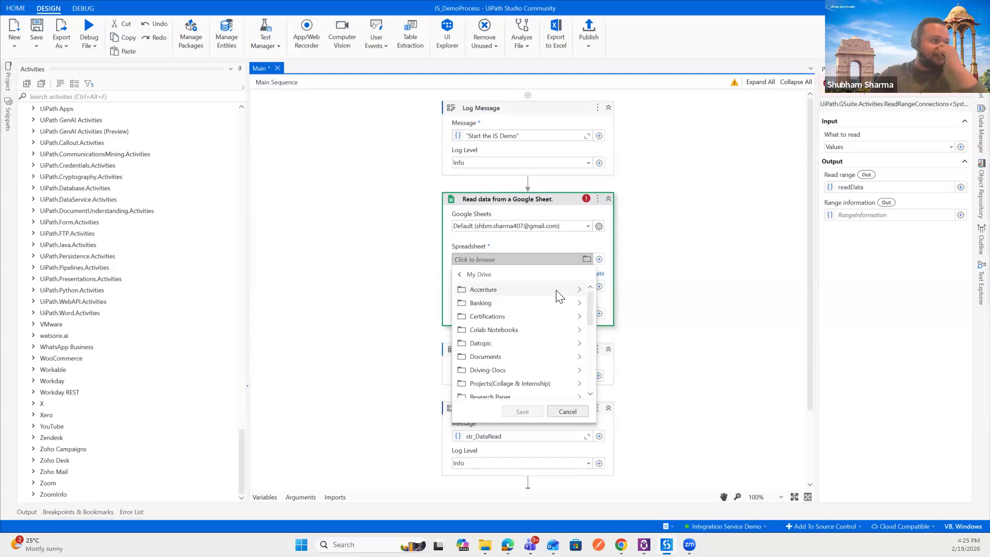
pyautogui.scroll(-5, 522, 344)
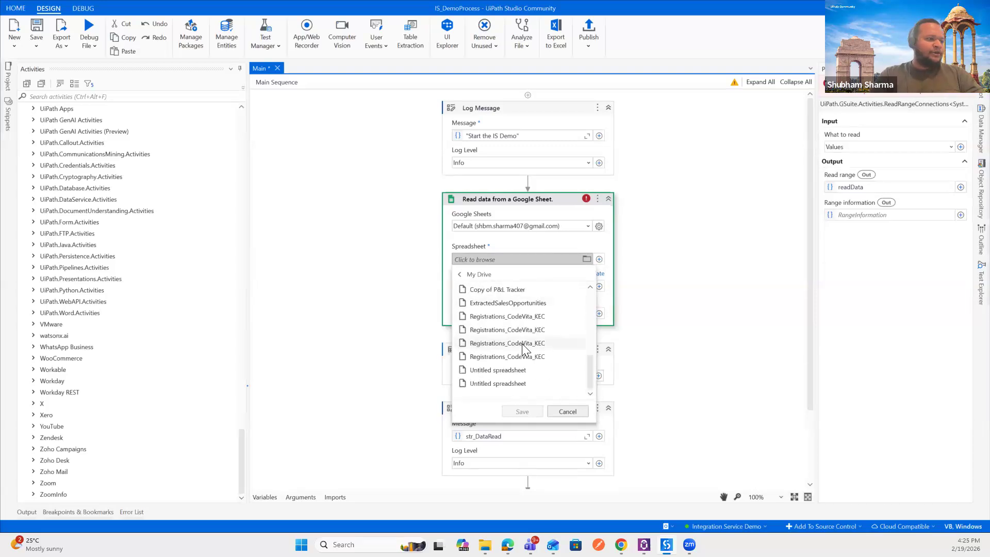
pyautogui.click(522, 304)
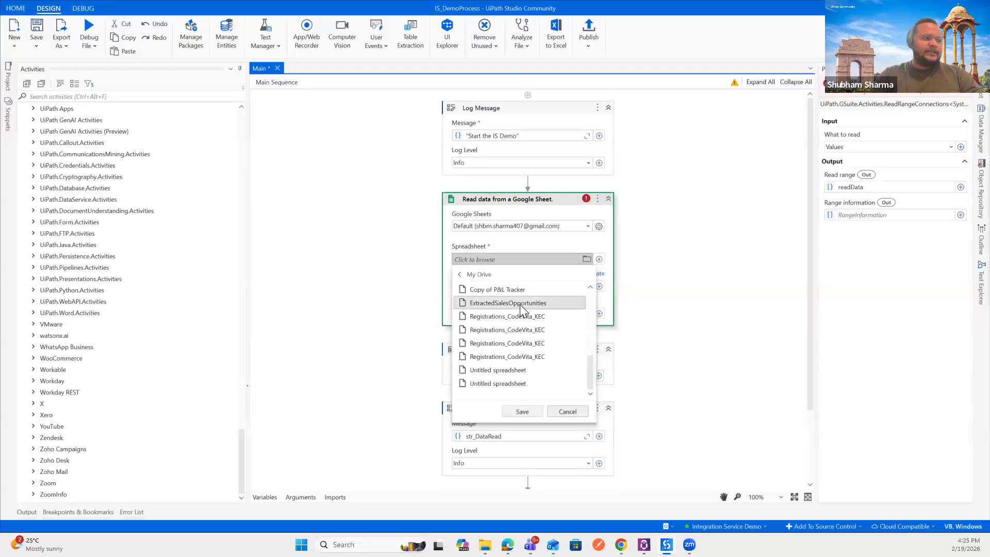
pyautogui.click(522, 412)
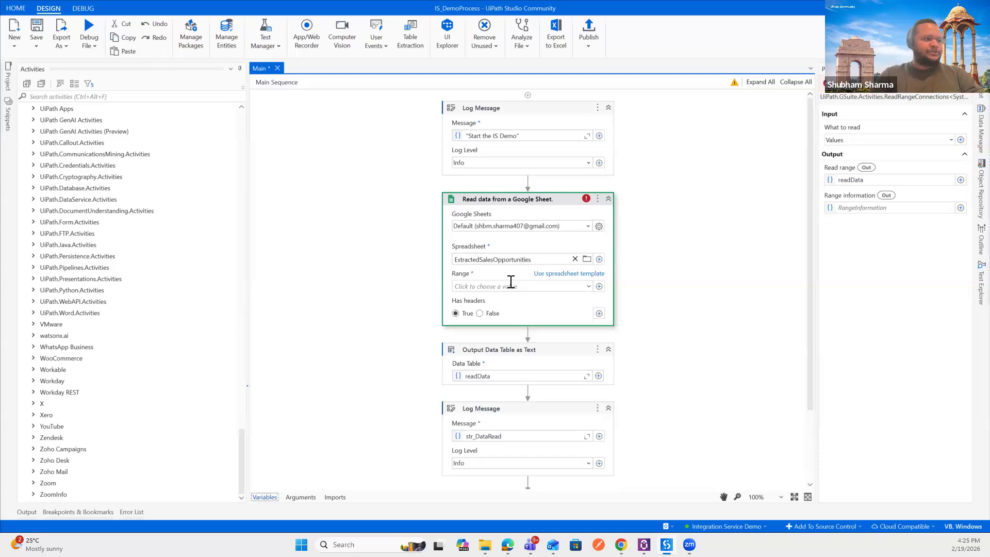
# Step: Set the activity's range to Sheet1 and save the project with Ctrl+S
pyautogui.click(587, 286)
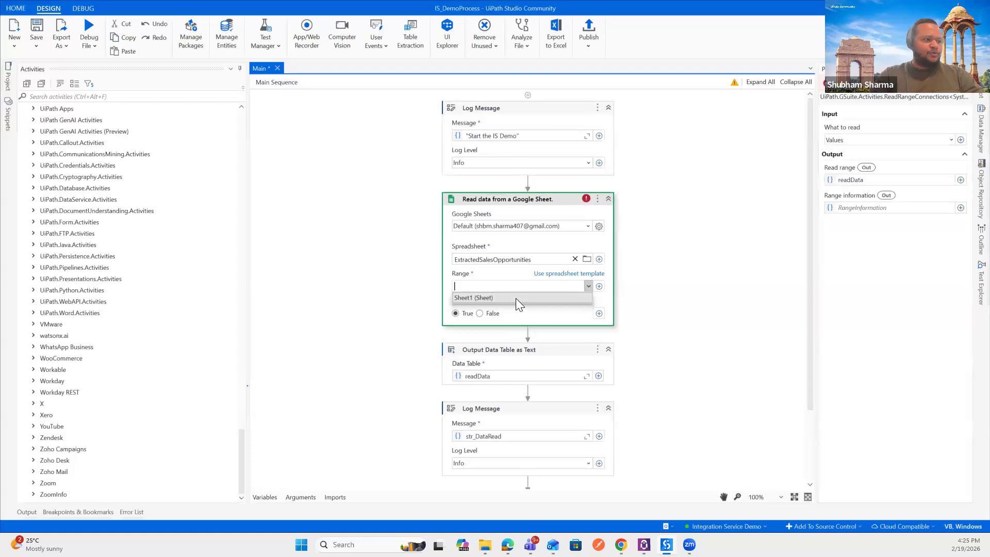
pyautogui.click(515, 298)
pyautogui.click(672, 283)
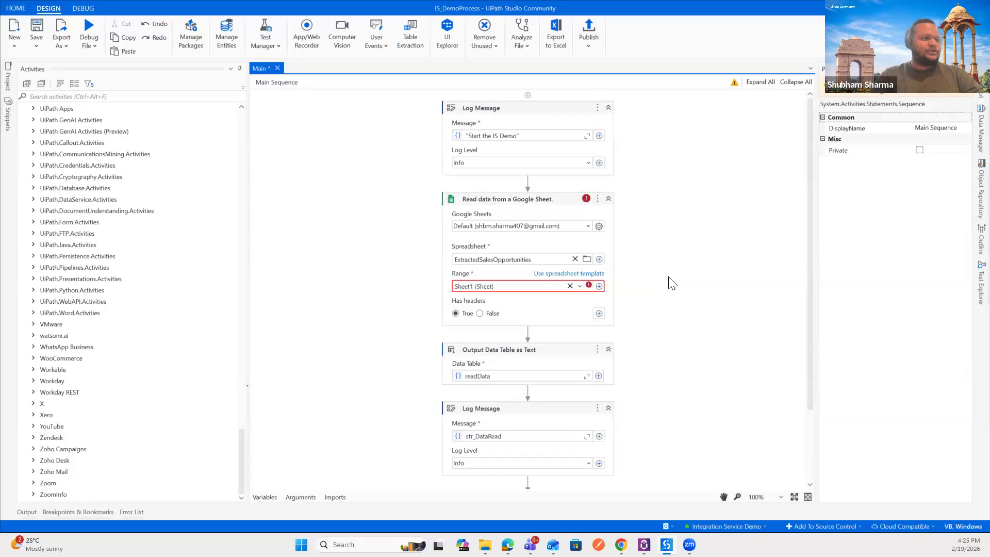
pyautogui.click(534, 205)
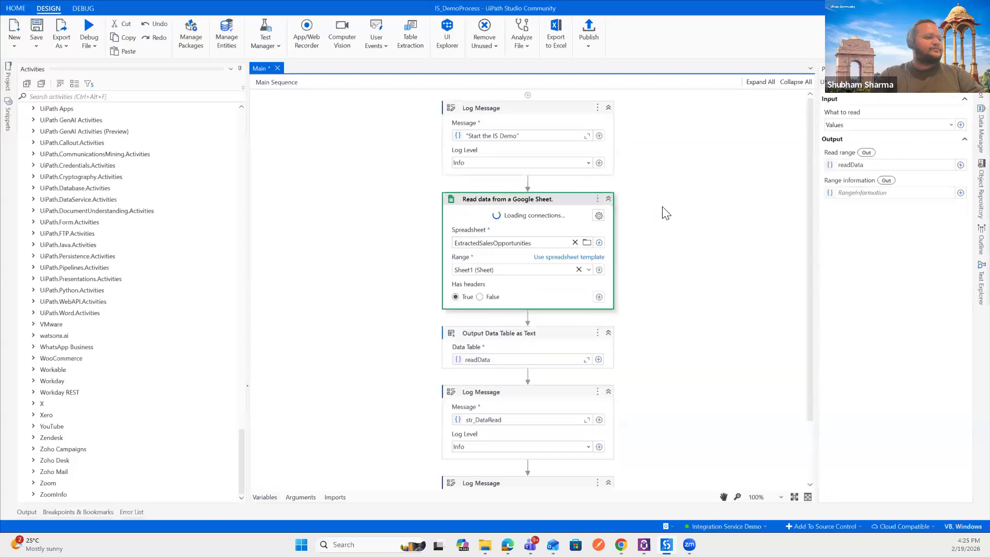
pyautogui.hotkey('ctrl', 's')
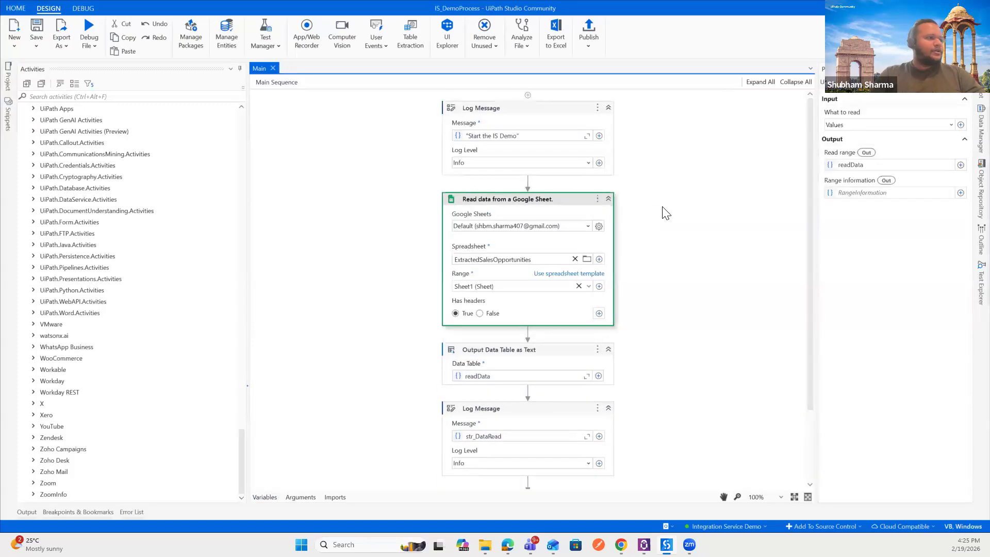
pyautogui.click(554, 352)
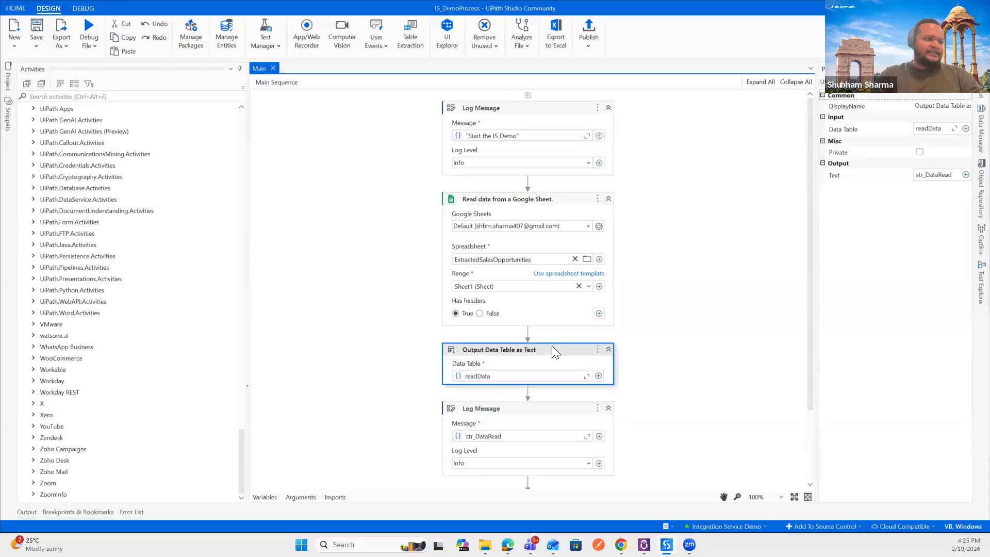
pyautogui.click(561, 203)
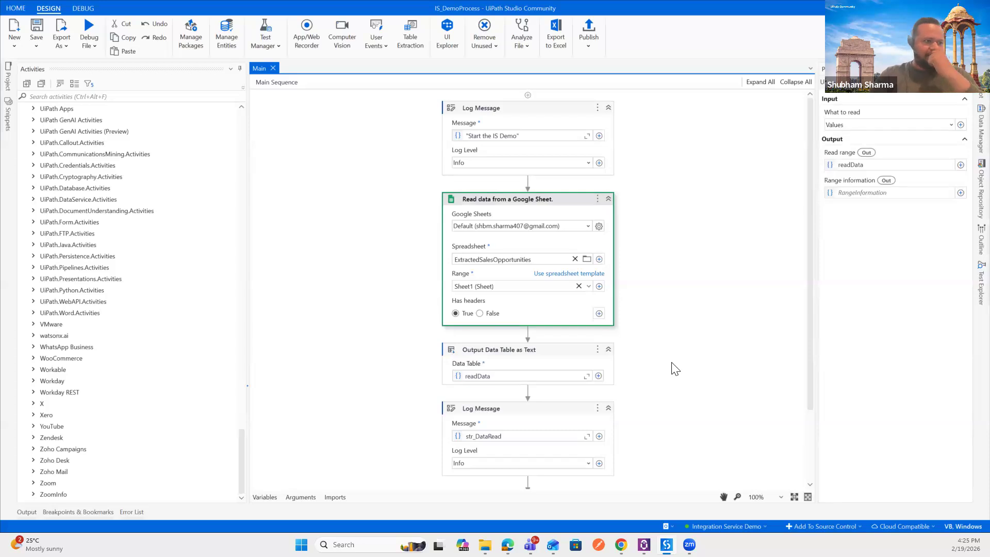
pyautogui.click(508, 544)
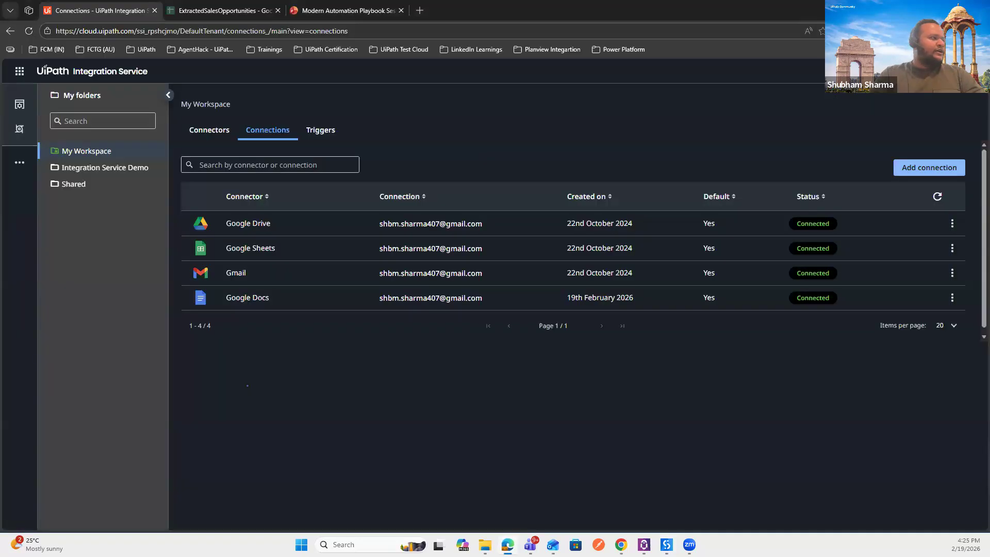
# Step: Open Orchestrator from the product launcher, landing on the Integration Service Demo folder overview
pyautogui.click(19, 74)
pyautogui.click(102, 144)
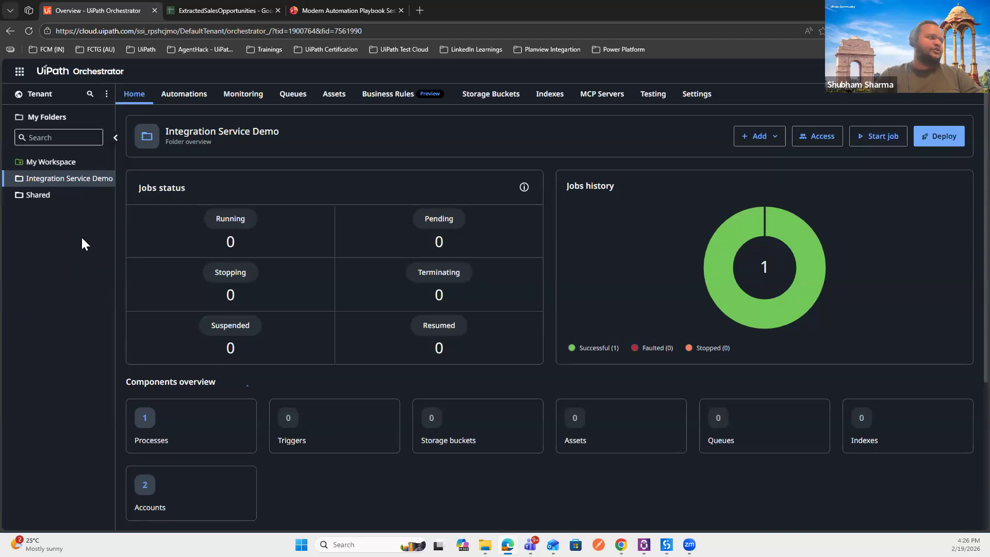
# Step: Open Automations > Jobs in the Integration Service Demo folder to see the new IS_Demo job running
pyautogui.click(191, 100)
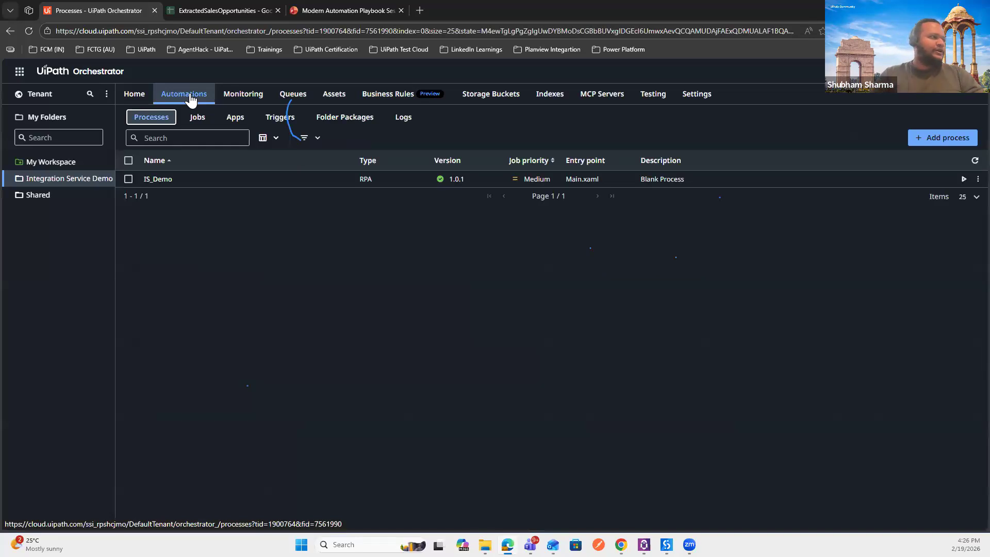
pyautogui.click(232, 99)
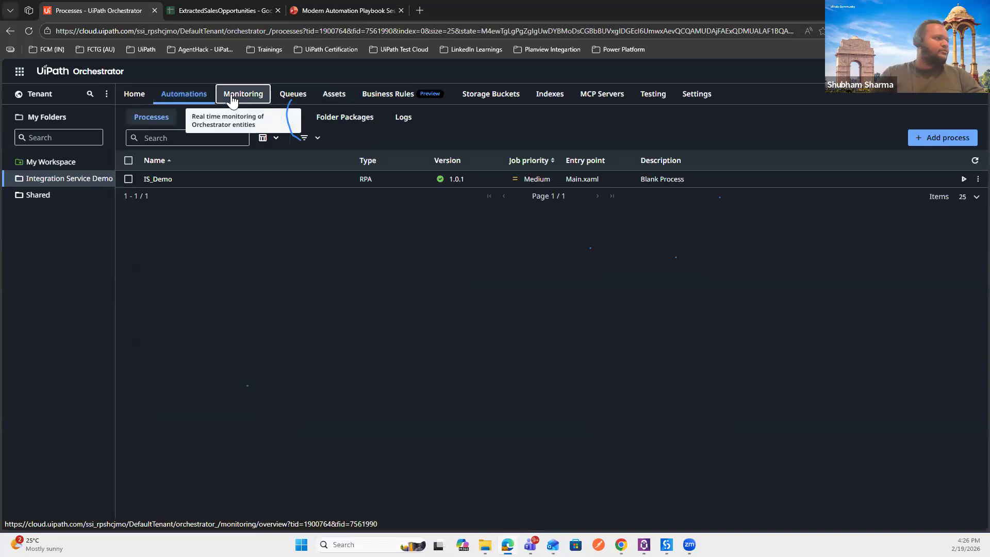
pyautogui.click(192, 94)
pyautogui.click(197, 121)
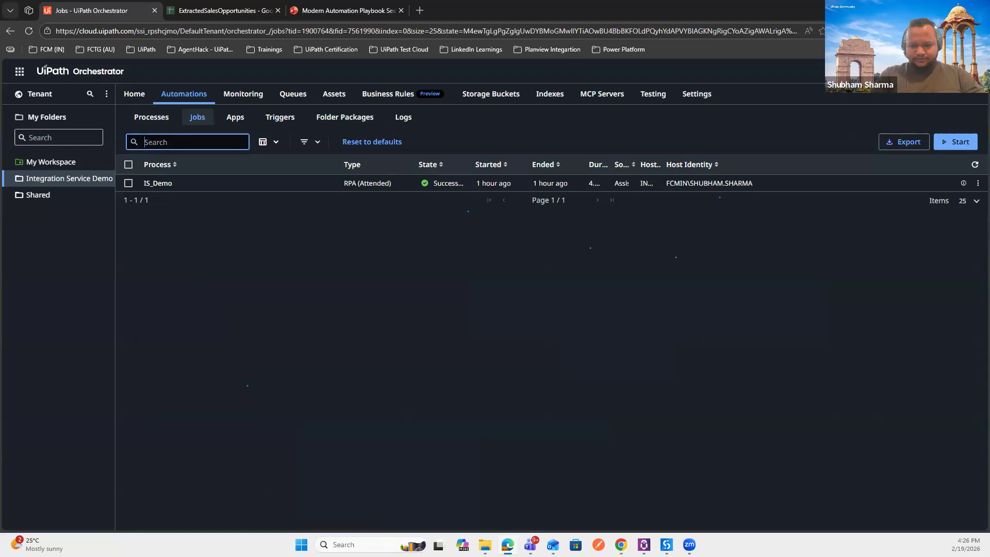
pyautogui.click(643, 545)
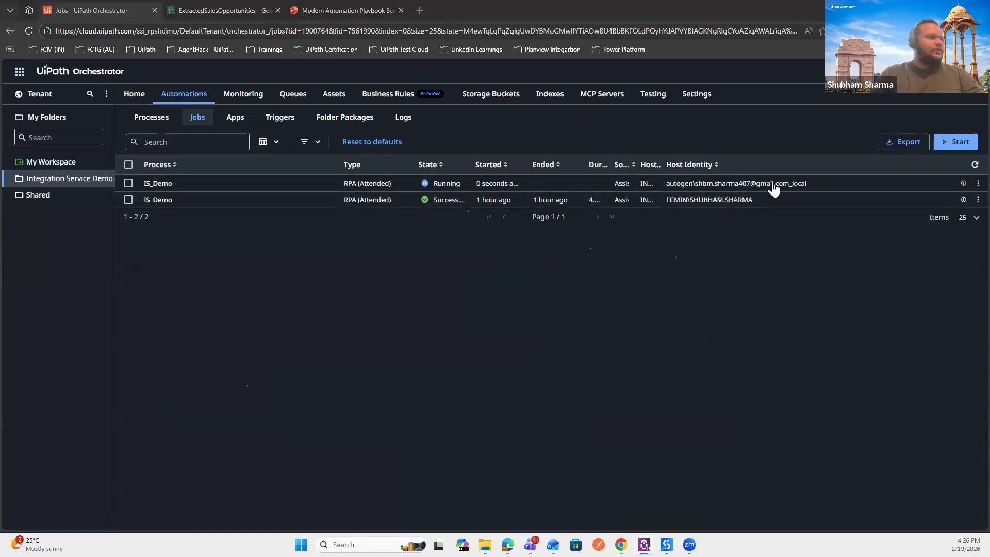
# Step: View the IS_Demo job's logs and refresh them until the run shows Successful
pyautogui.click(977, 183)
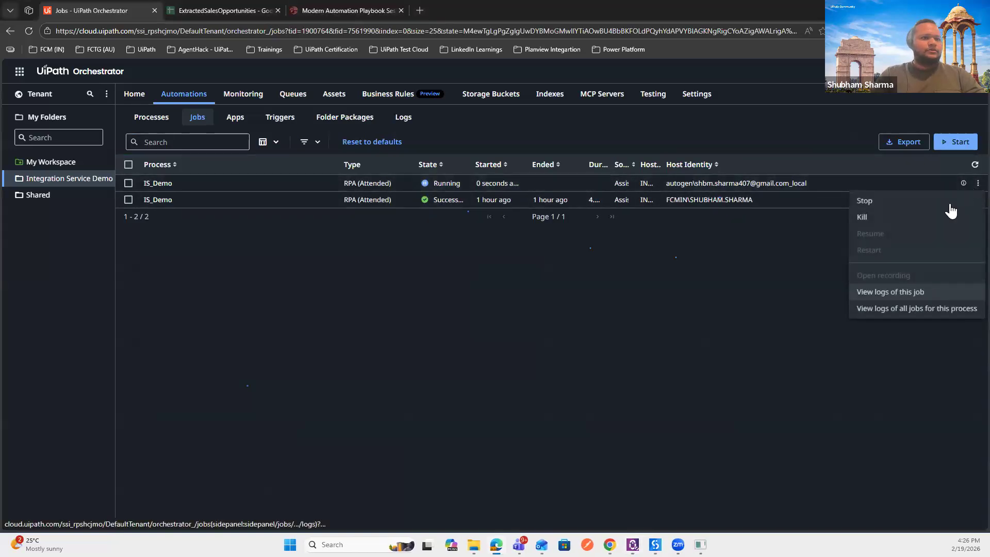
pyautogui.click(864, 290)
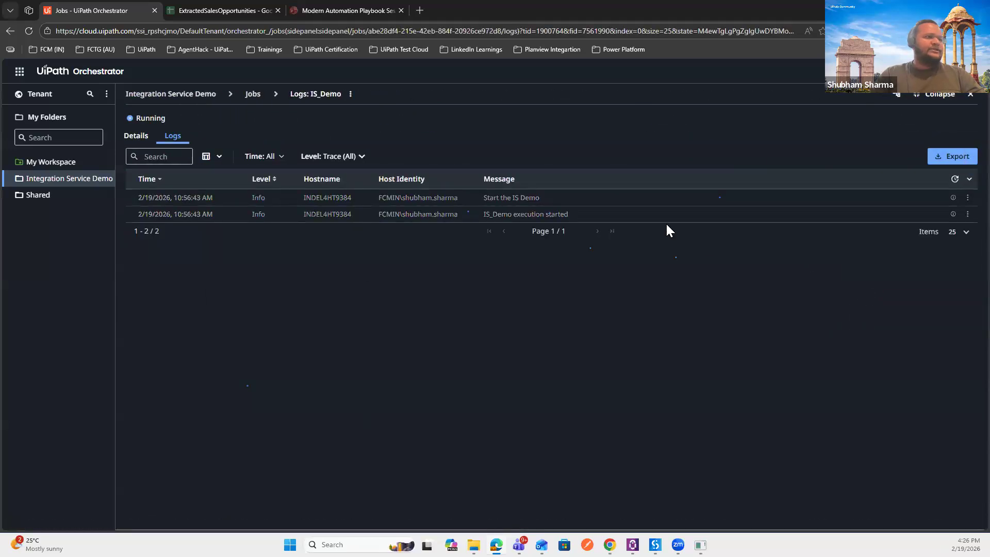
pyautogui.click(955, 180)
pyautogui.click(955, 181)
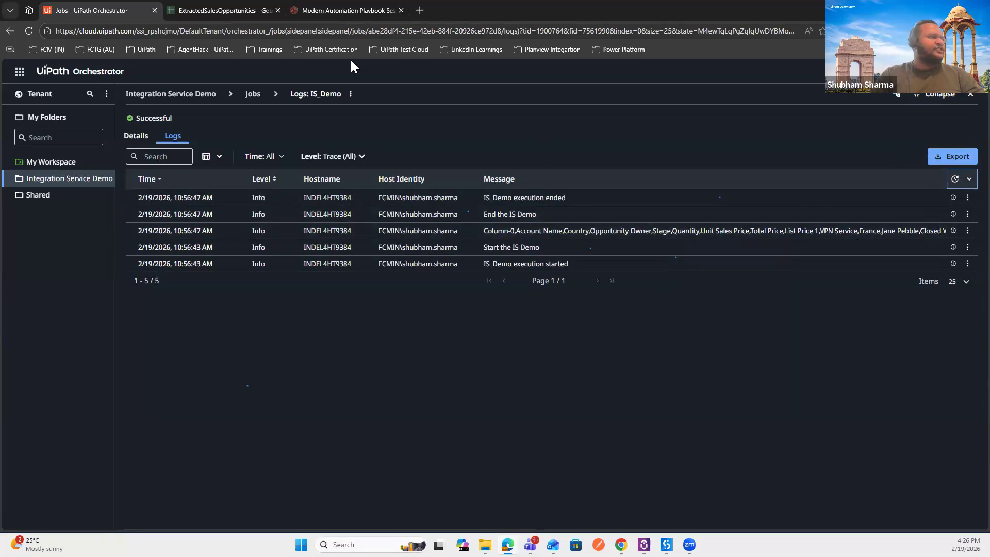
# Step: Compare with the ExtractedSalesOpportunities sheet and inspect the full sales data log entry
pyautogui.click(257, 7)
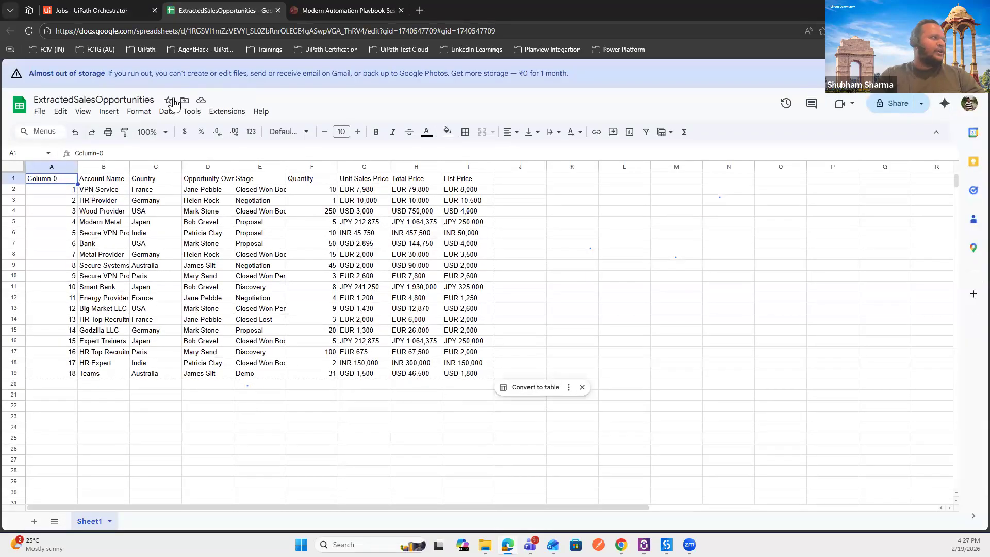
pyautogui.click(99, 7)
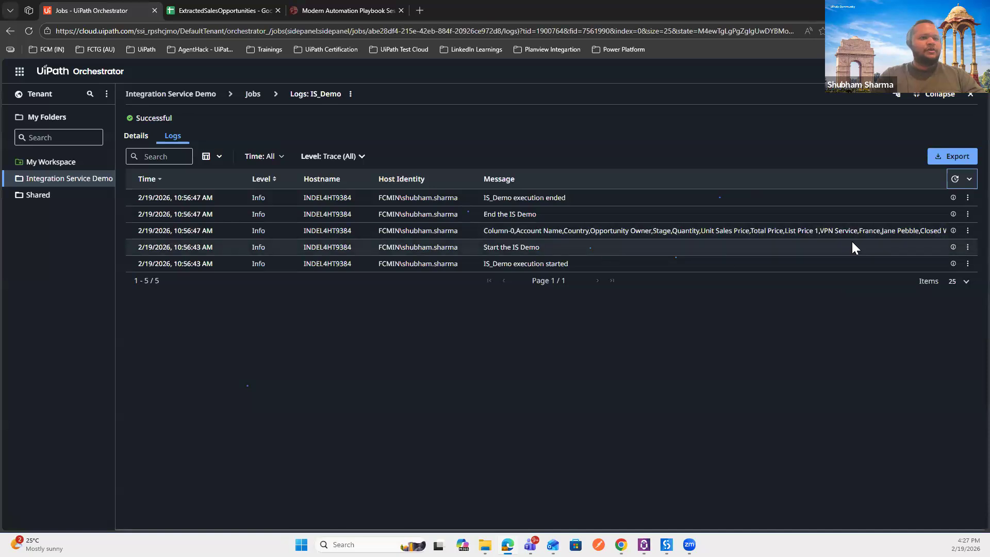
pyautogui.click(952, 231)
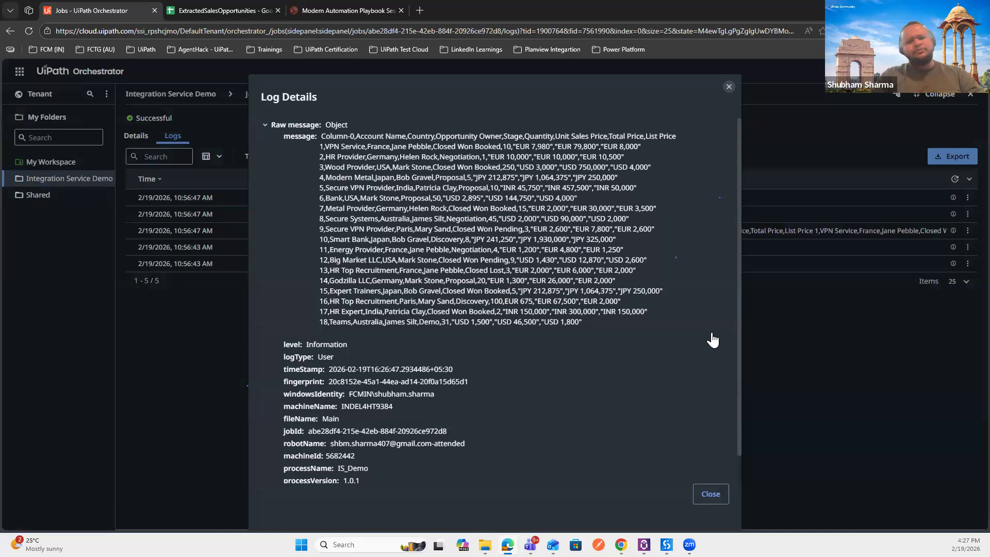
pyautogui.press('Tab')
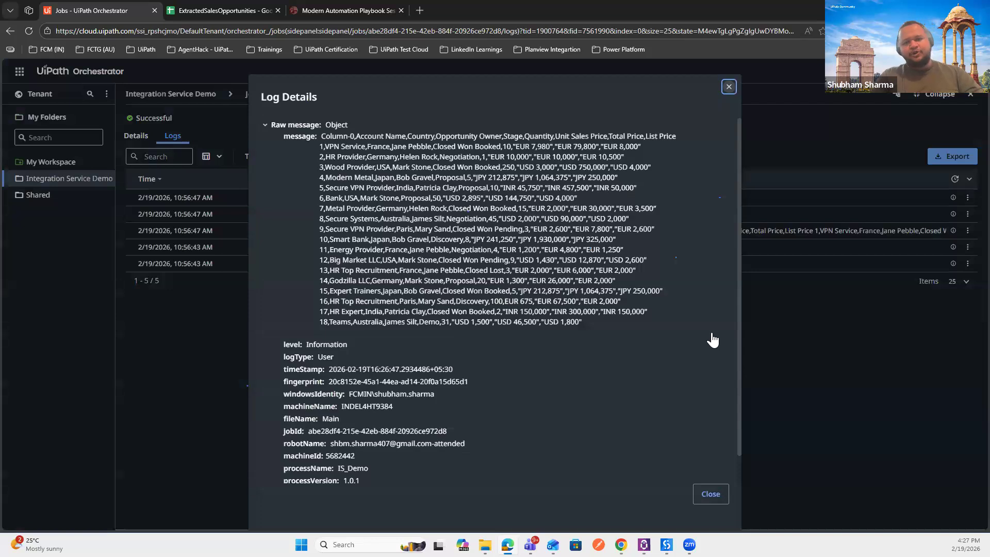
pyautogui.click(728, 87)
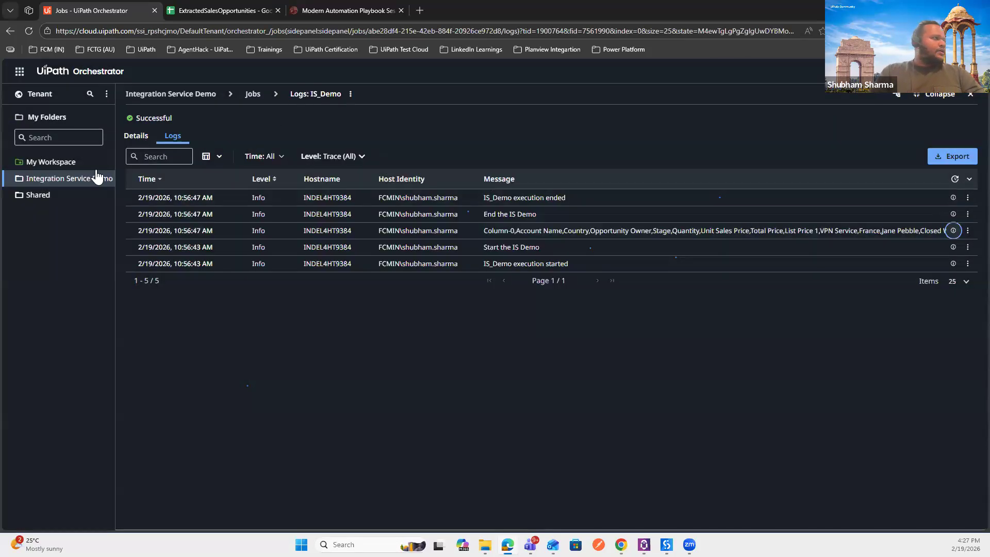
# Step: Switch to Integration Service from the product launcher and view its Connections list
pyautogui.click(19, 71)
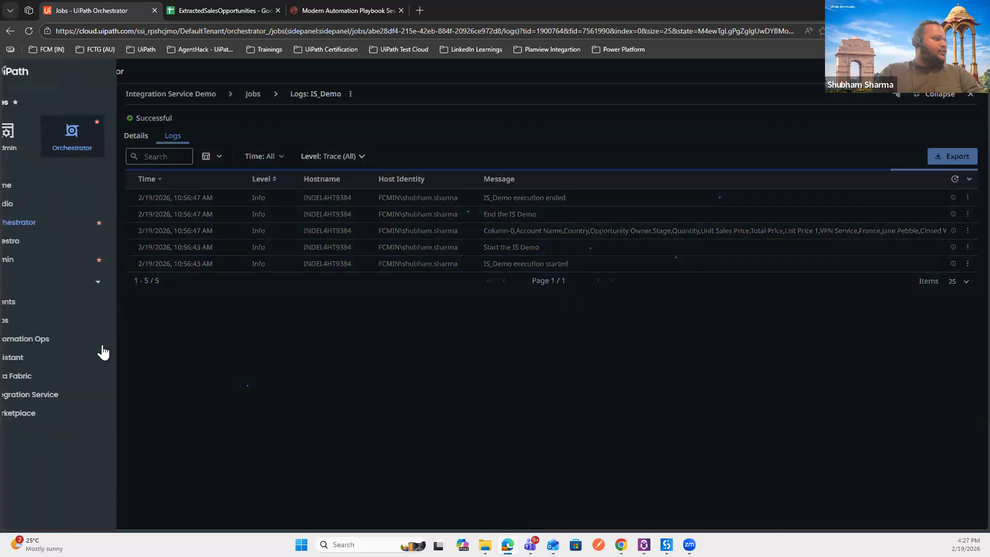
pyautogui.click(67, 400)
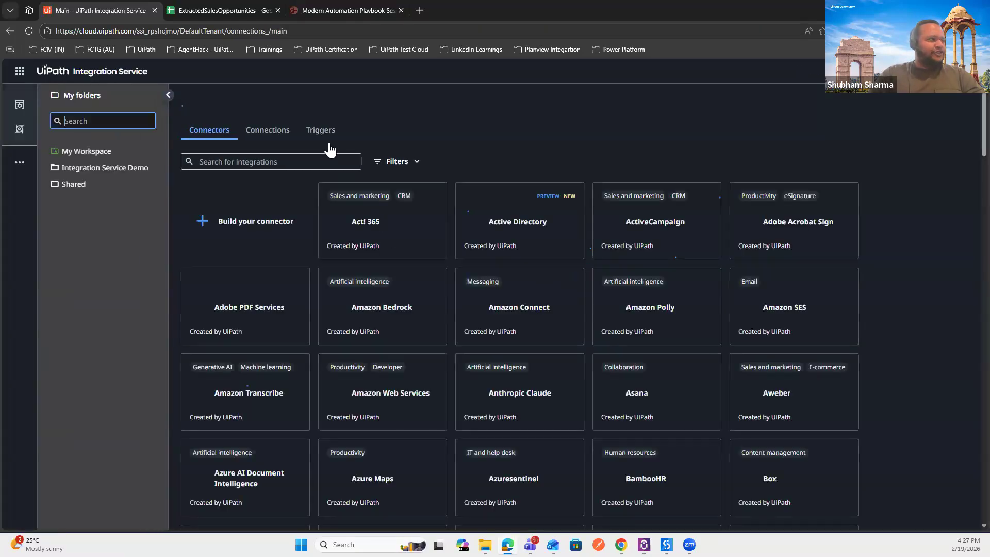
pyautogui.click(329, 135)
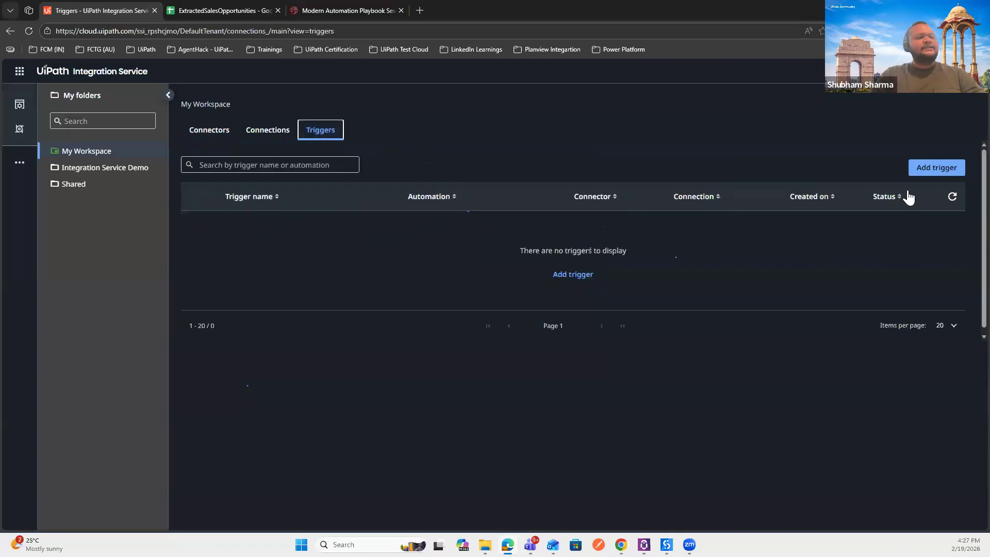
pyautogui.click(277, 128)
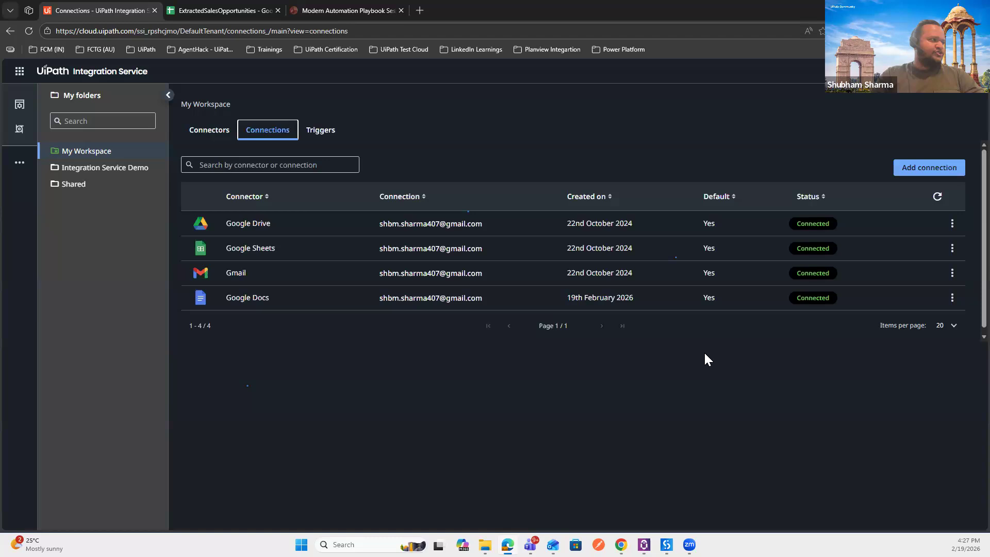
# Step: Show the My Workspace connections and bring up the Gmail connection's actions menu
pyautogui.click(95, 169)
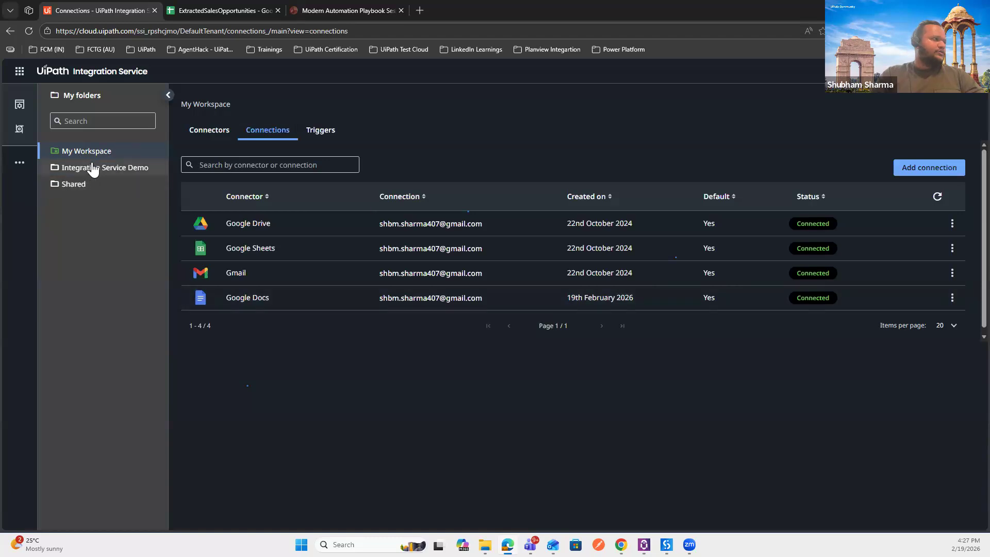
pyautogui.click(93, 170)
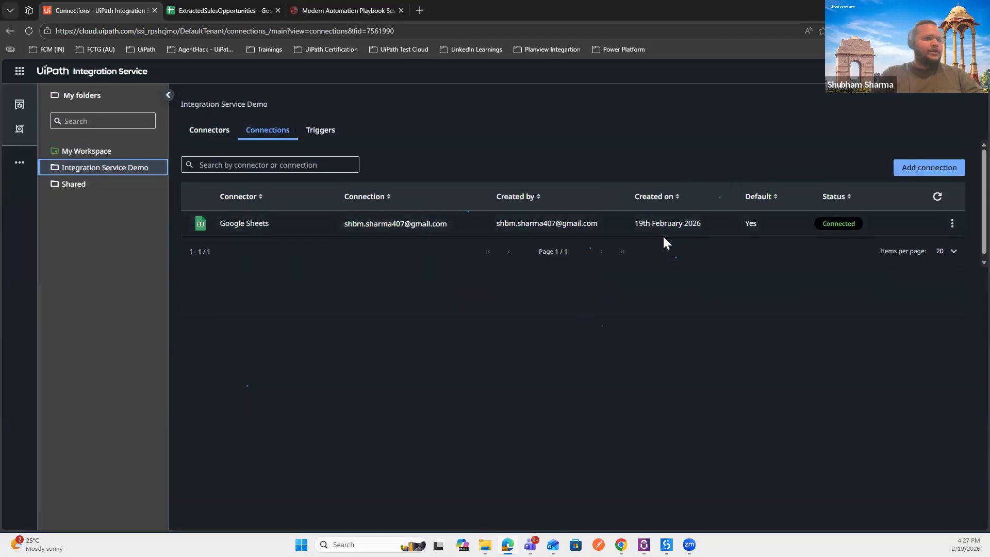
pyautogui.click(136, 152)
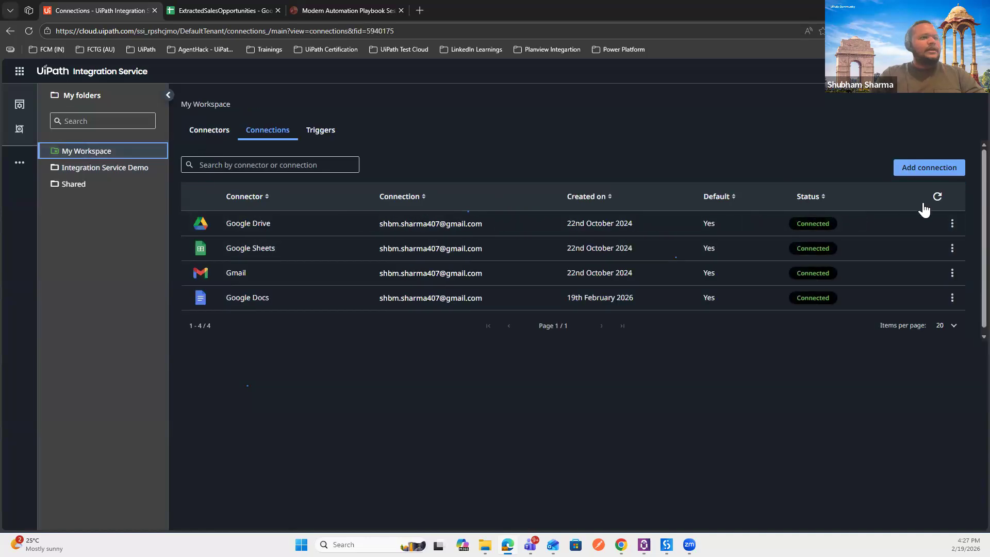
pyautogui.click(955, 274)
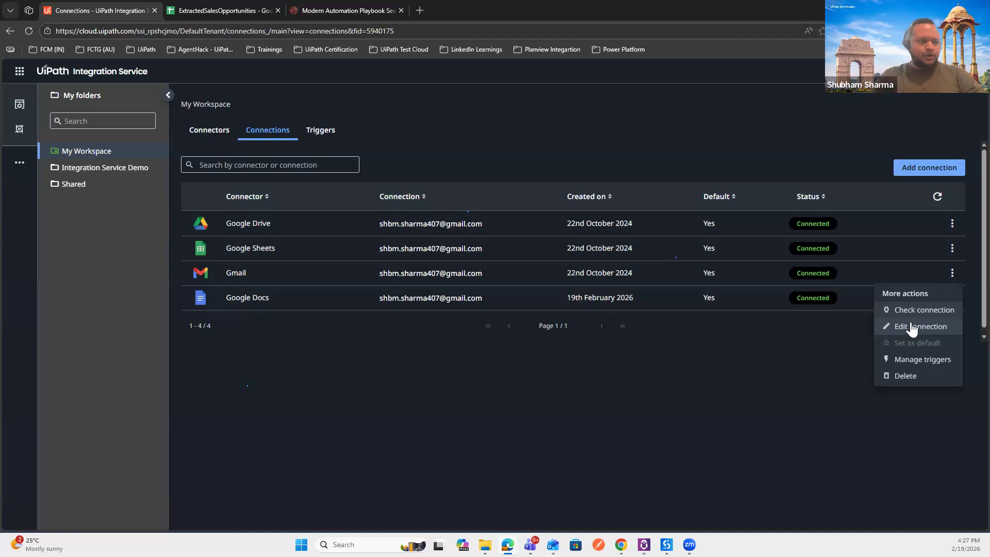
# Step: Start a new Gmail trigger that fires on Email Received and starts IS_Demo
pyautogui.click(911, 360)
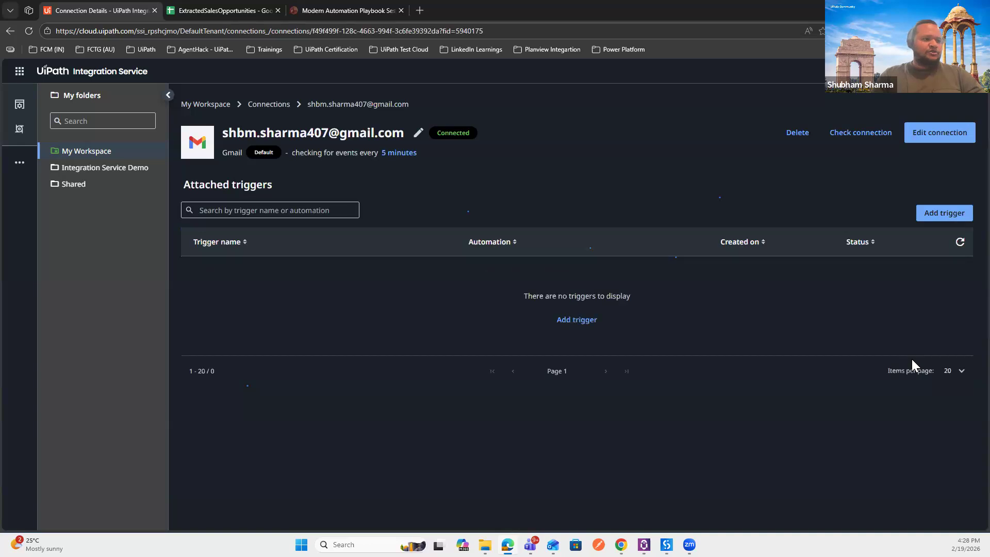
pyautogui.click(938, 216)
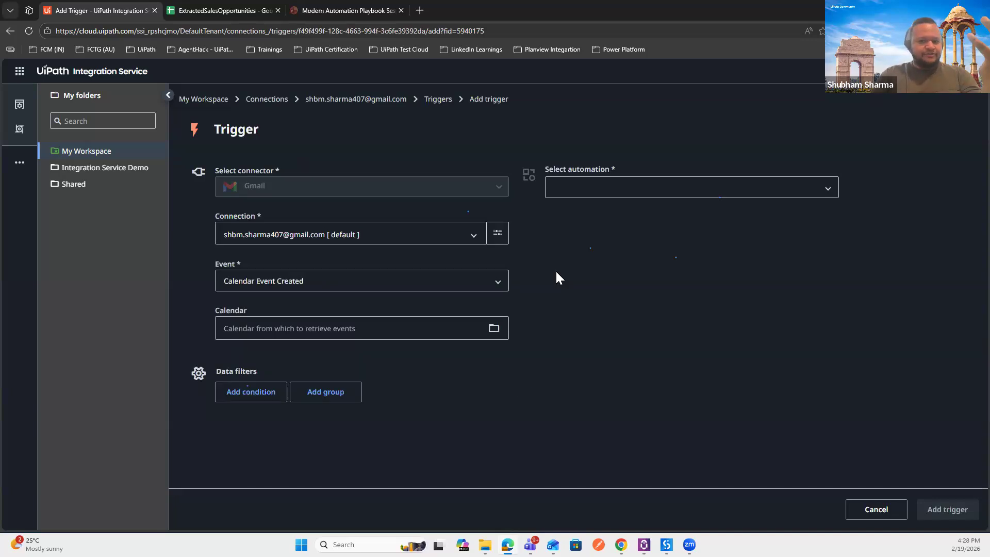
pyautogui.click(324, 288)
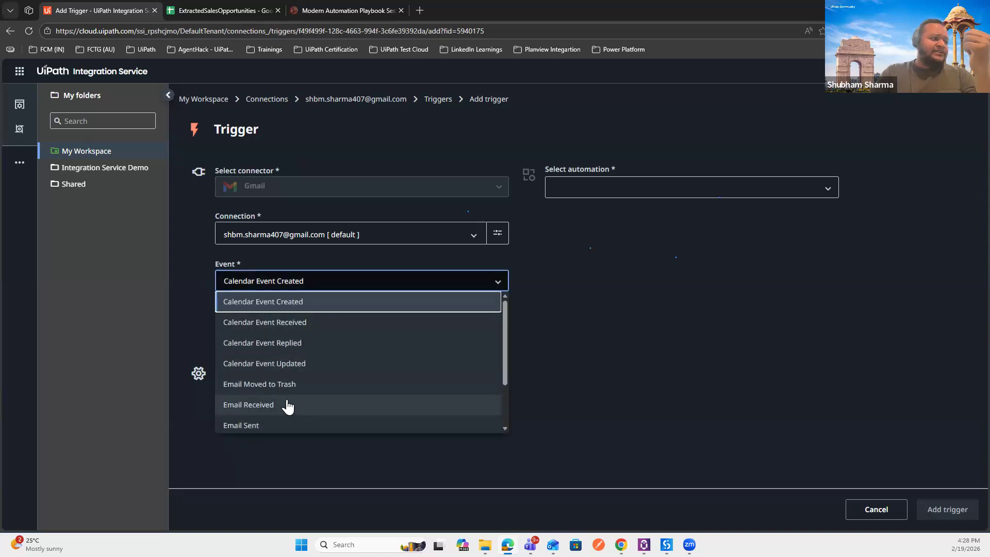
pyautogui.scroll(-2, 287, 405)
pyautogui.click(320, 361)
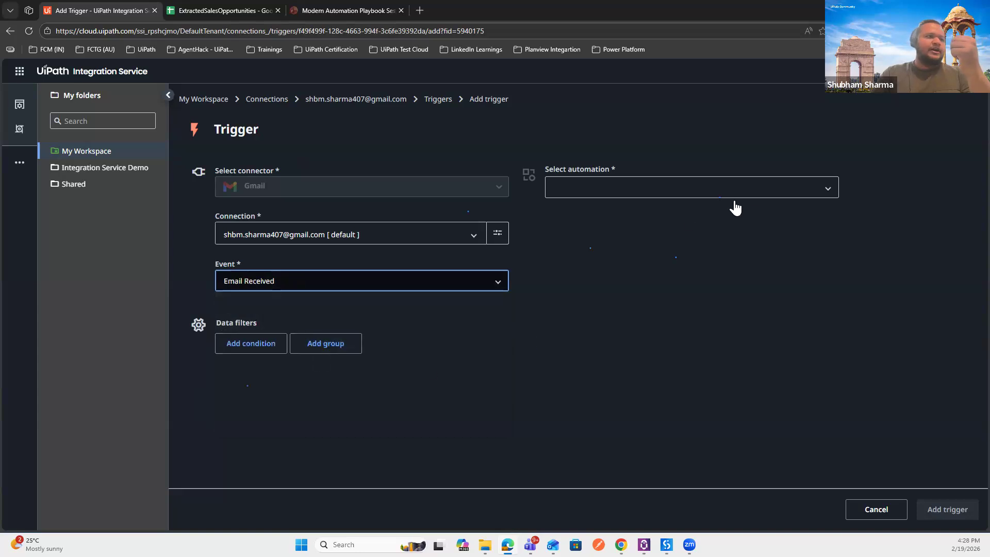
pyautogui.click(750, 190)
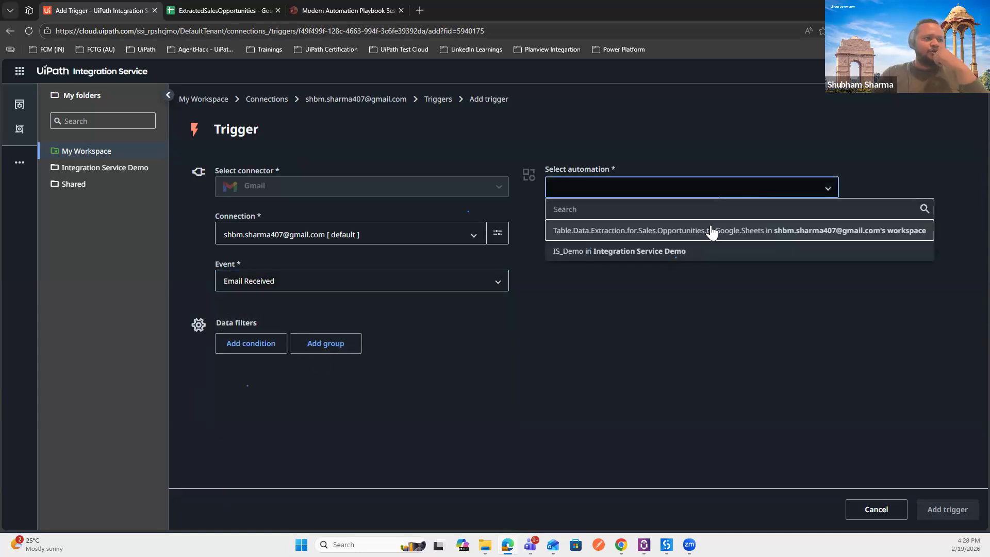
pyautogui.click(674, 249)
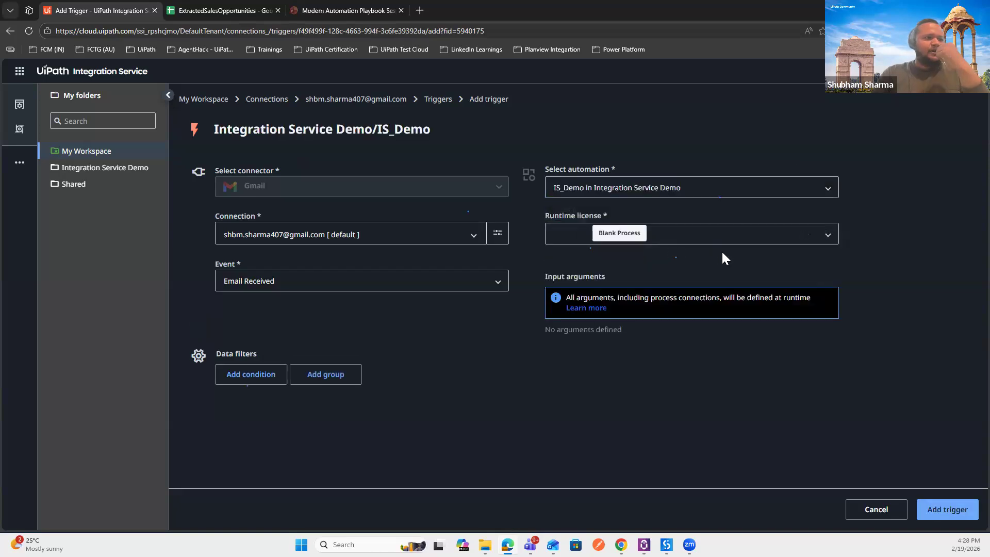
# Step: Add a From-contains filter with the account's own e-mail address and save the trigger
pyautogui.click(246, 378)
pyautogui.click(271, 382)
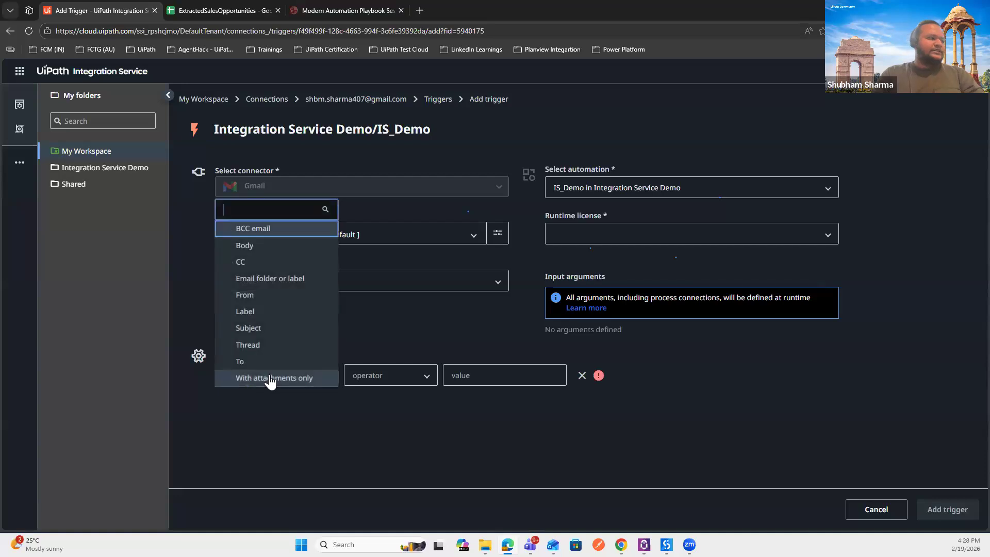
pyautogui.click(257, 295)
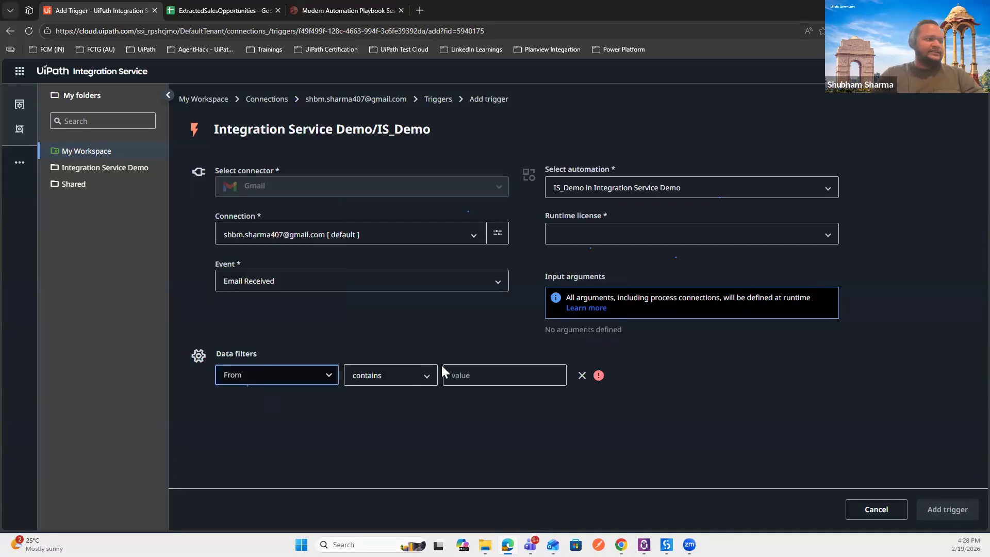
pyautogui.click(475, 372)
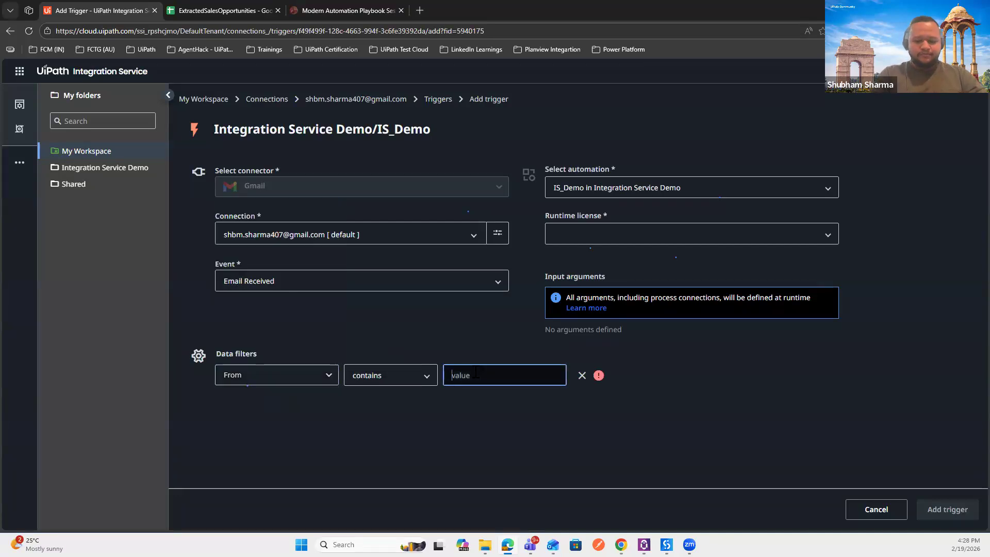
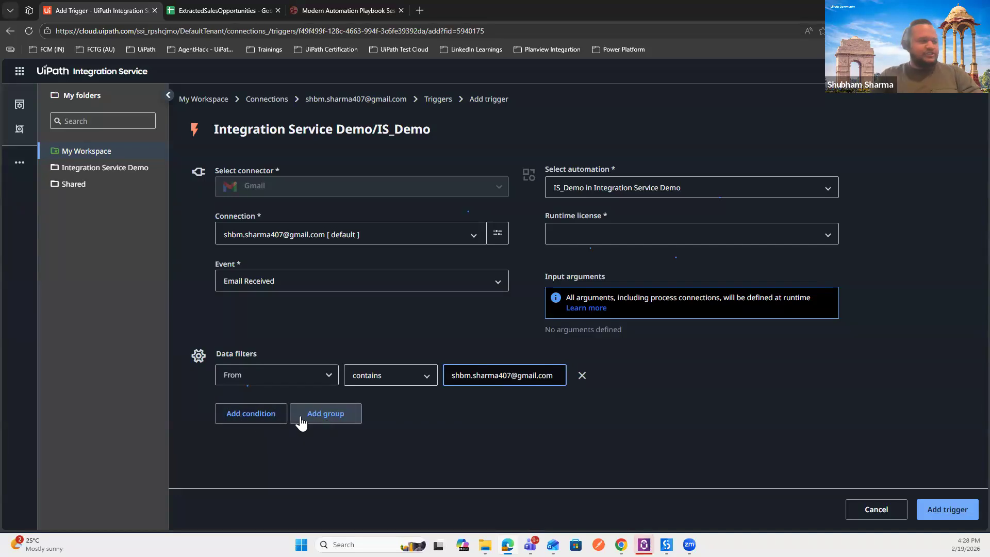
pyautogui.click(261, 419)
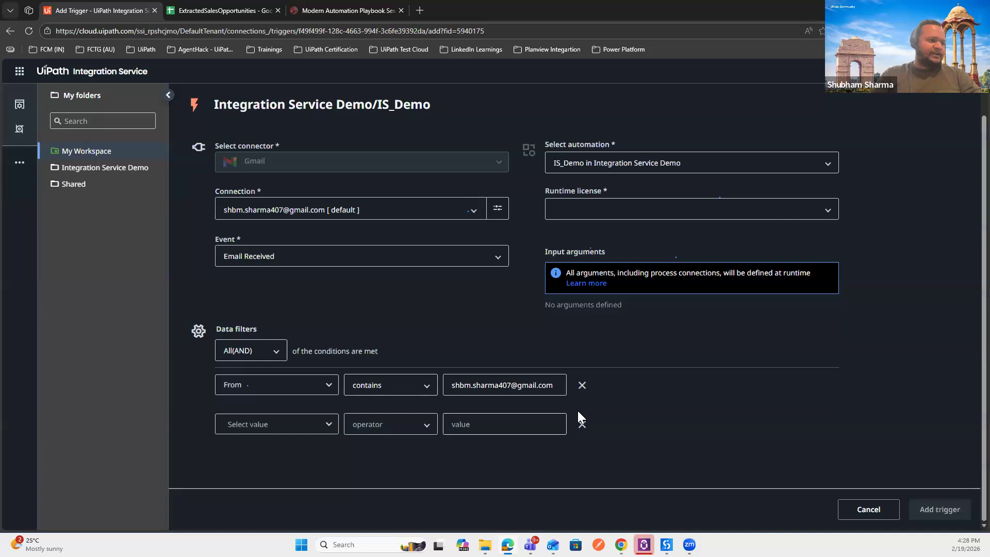
pyautogui.click(581, 424)
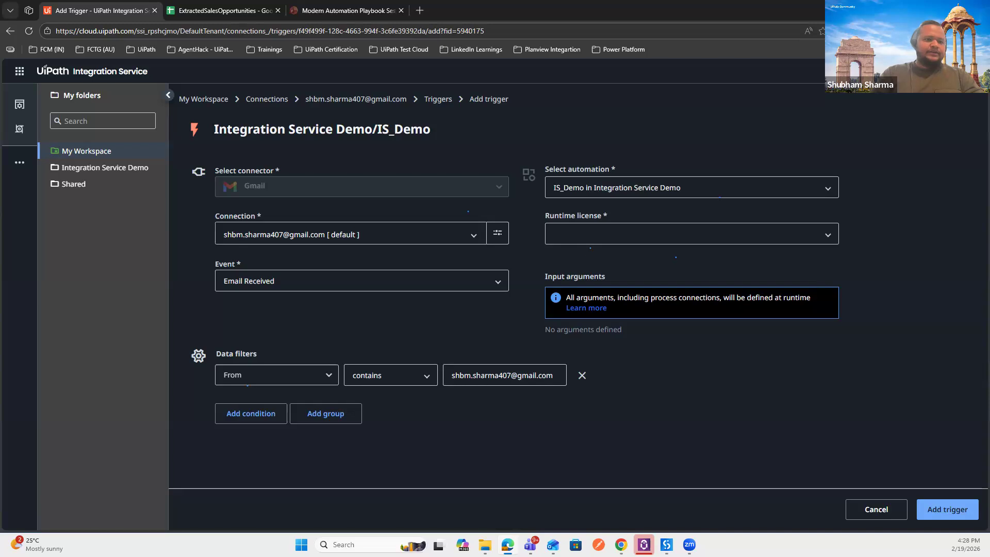
pyautogui.click(947, 509)
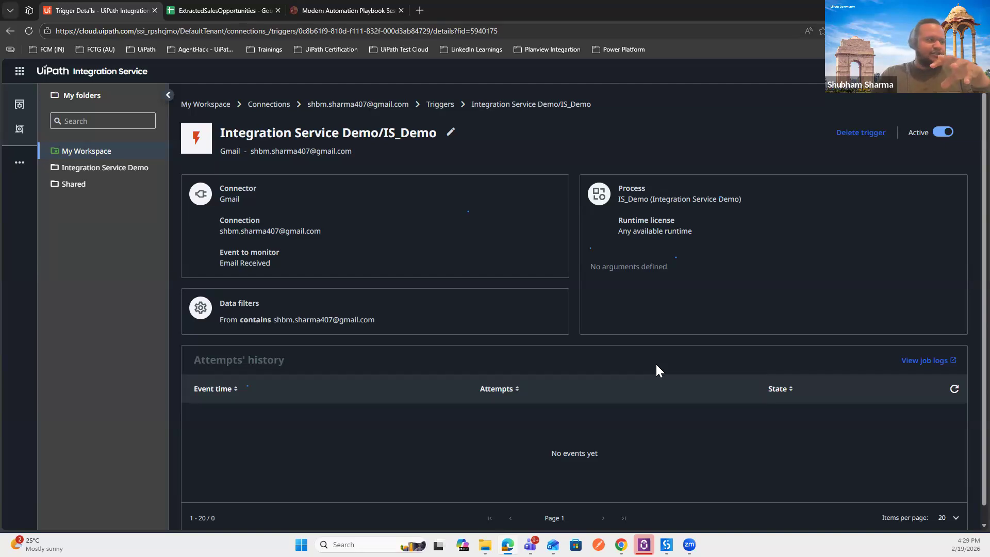
# Step: Return via the My Workspace breadcrumb to the connectors catalog
pyautogui.click(213, 110)
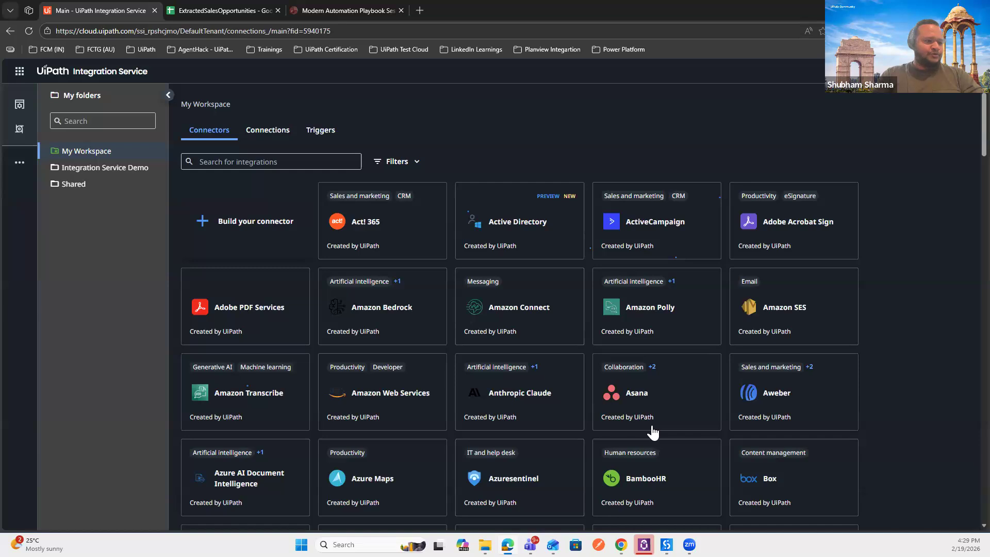
pyautogui.moveTo(621, 544)
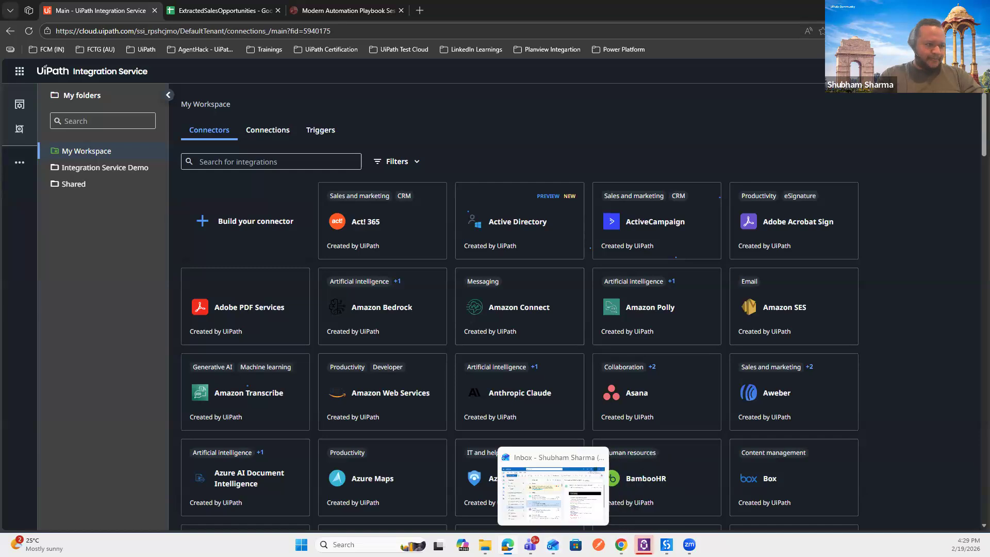
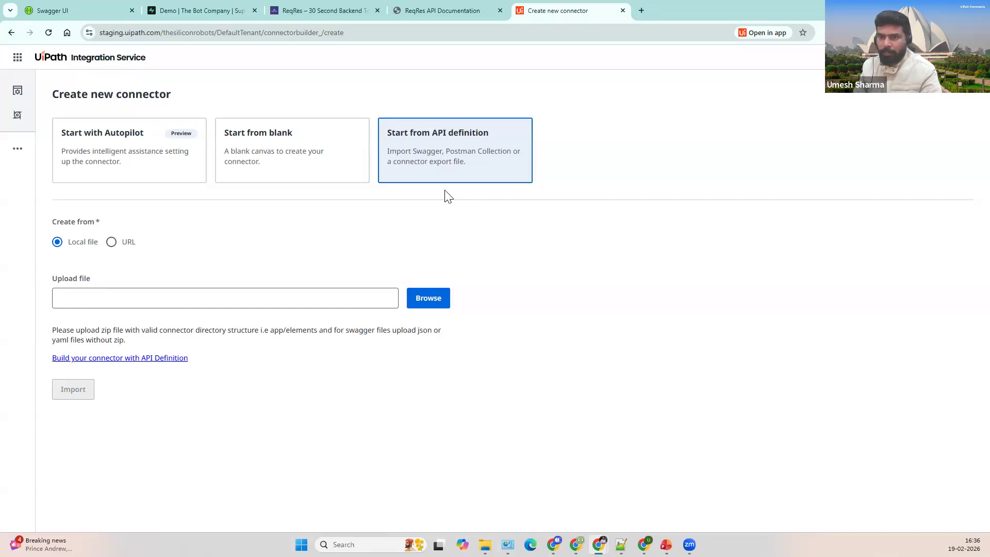
# Step: Start the connector from an API definition with Local file as the source and browse for a file
pyautogui.click(424, 298)
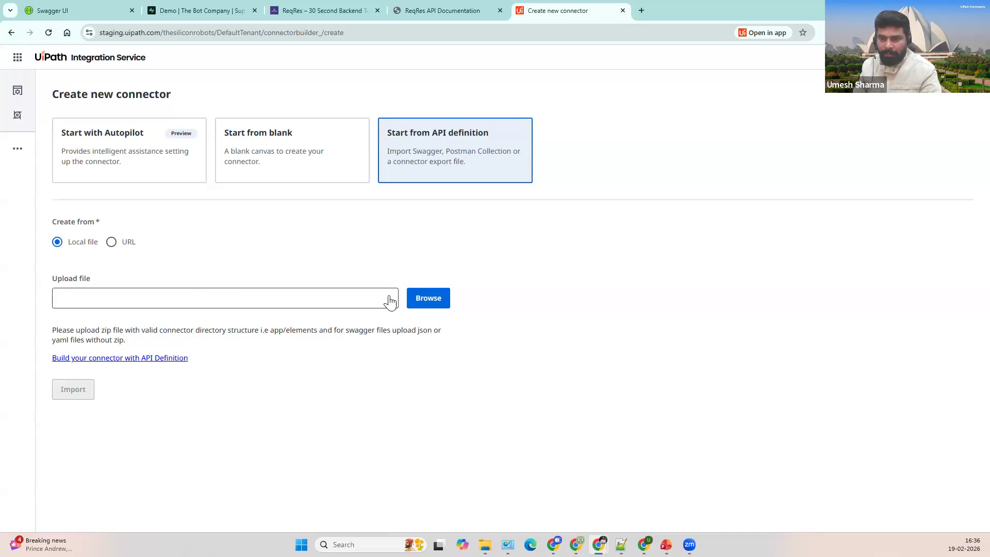
pyautogui.click(112, 242)
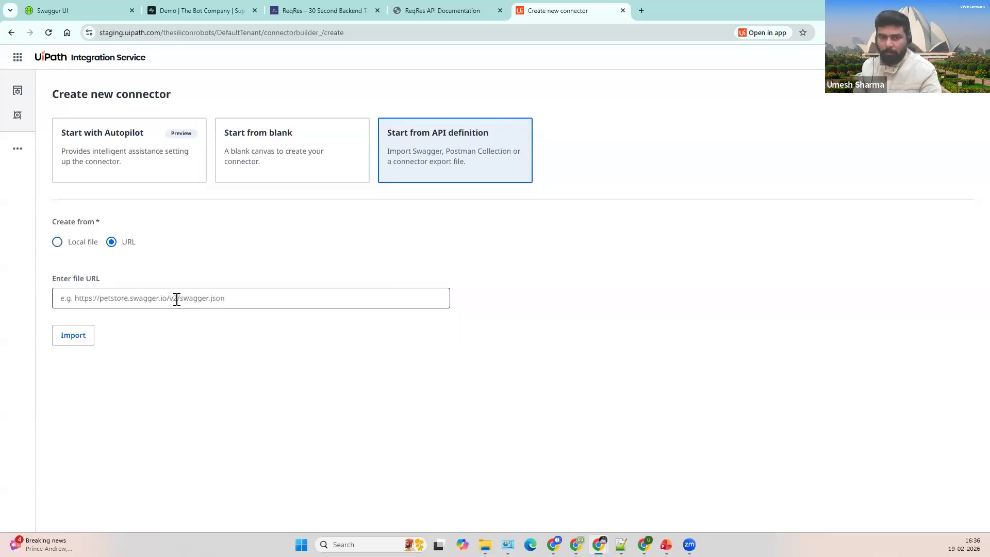
pyautogui.click(261, 292)
pyautogui.click(332, 282)
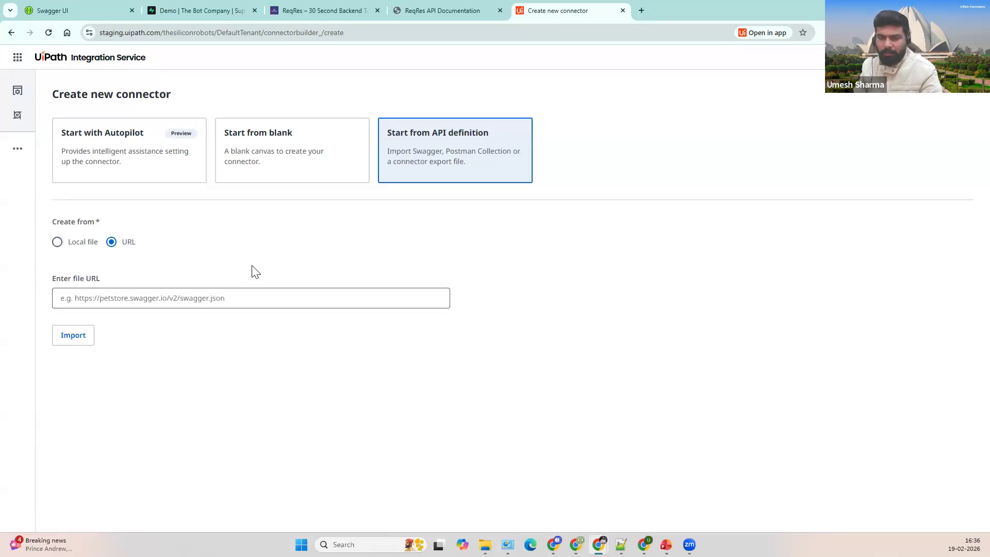
pyautogui.click(225, 298)
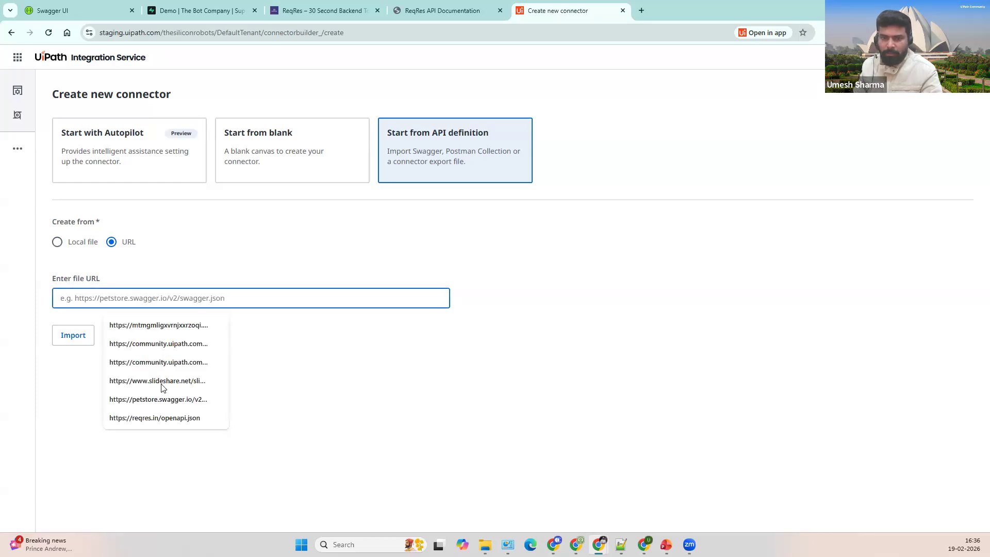
pyautogui.click(157, 400)
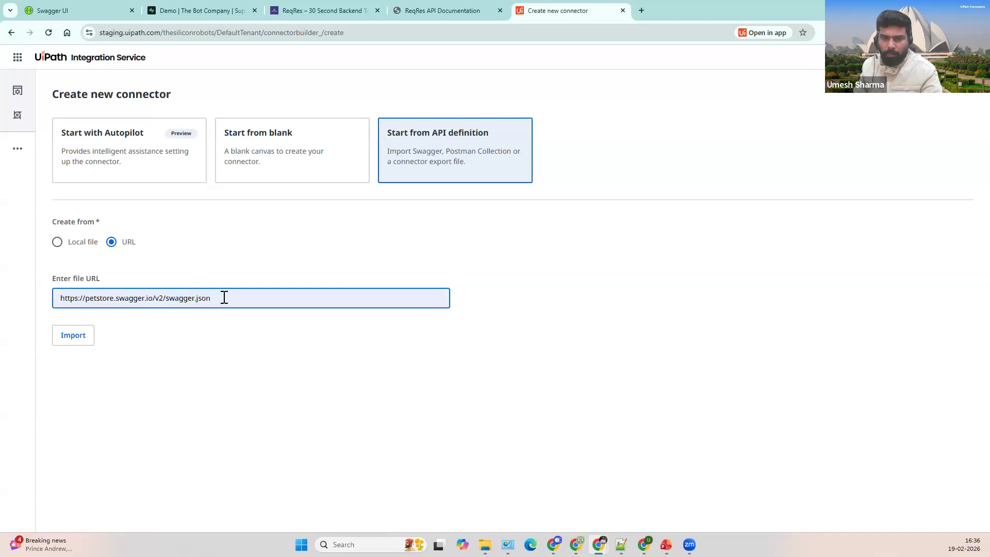
pyautogui.moveTo(217, 300); pyautogui.dragTo(58, 303)
pyautogui.hotkey('ctrl', 'c')
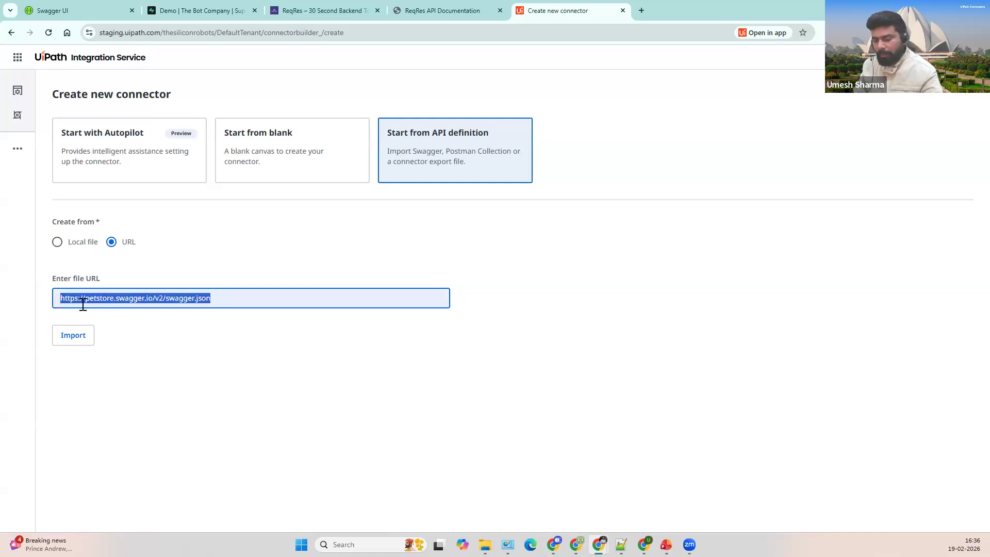
pyautogui.click(416, 291)
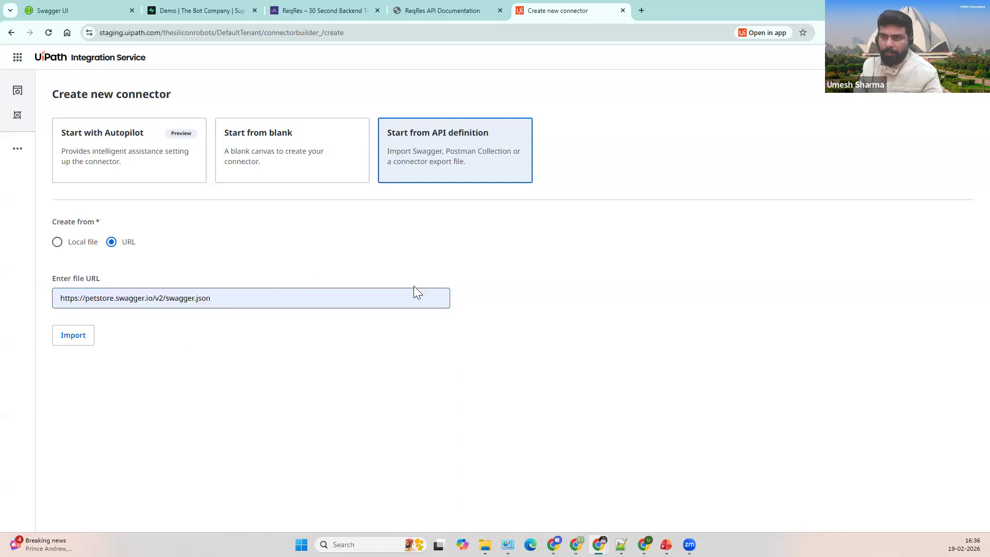
pyautogui.click(642, 8)
pyautogui.hotkey('ctrl', 'v')
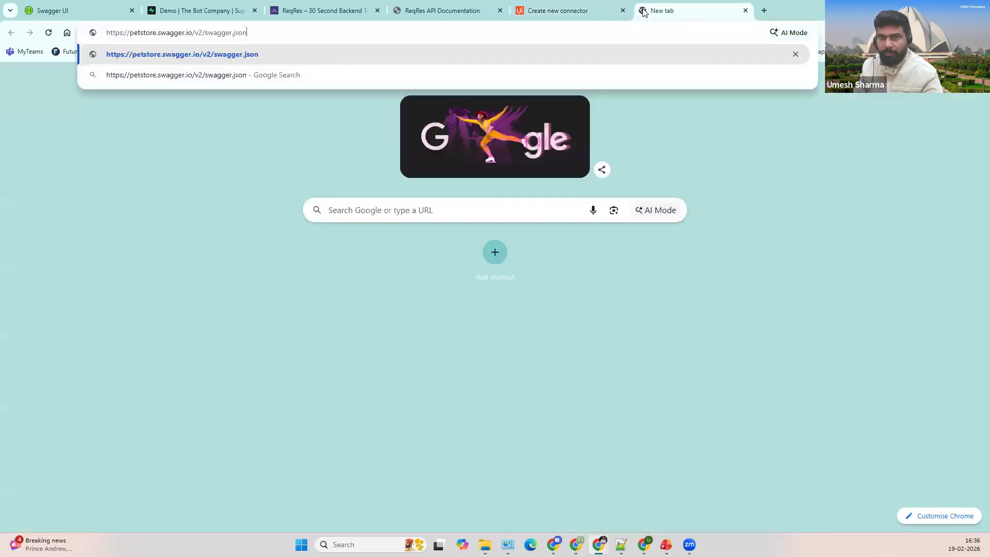
pyautogui.press('Return')
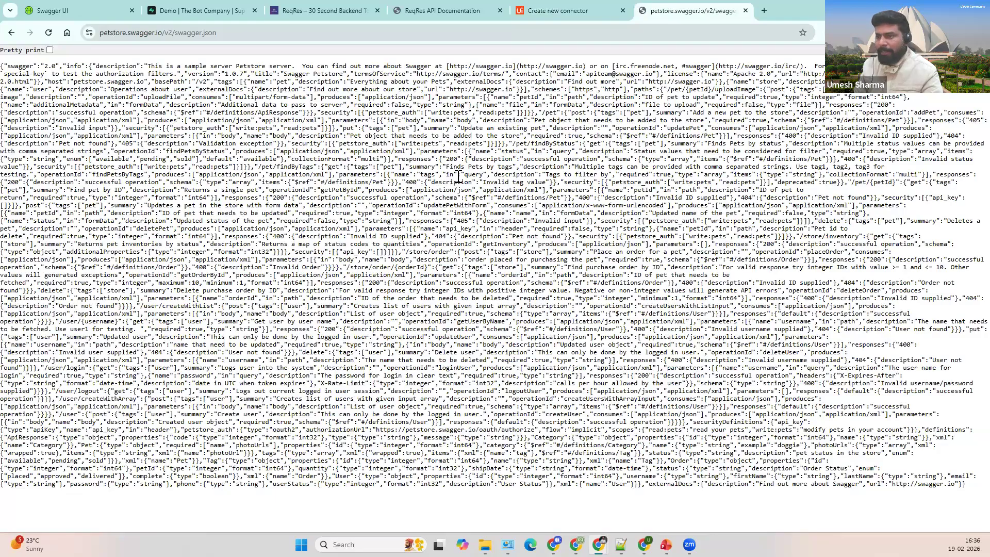
pyautogui.doubleClick(120, 32)
pyautogui.click(225, 164)
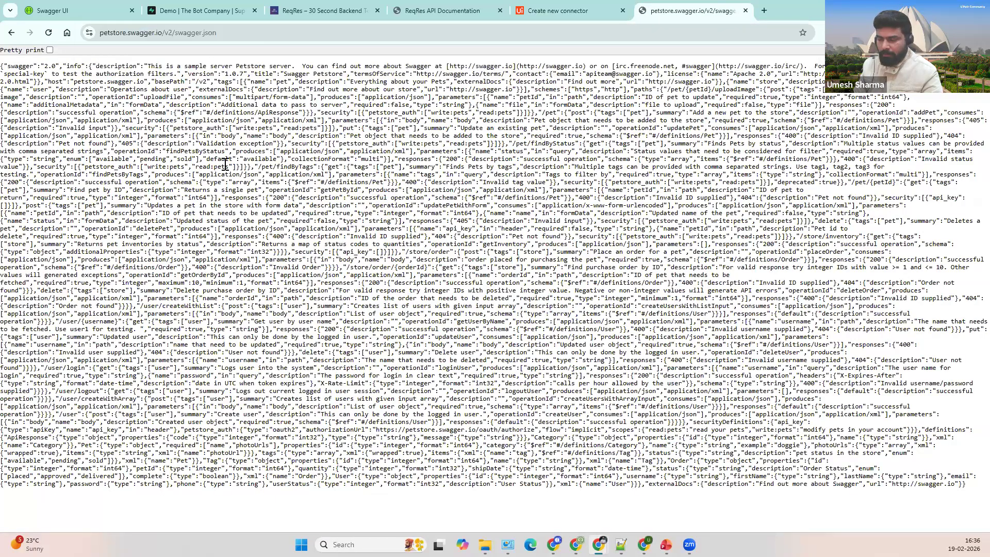
# Step: Pretty-print the spec, review its tags and paths, and return to Create new connector
pyautogui.click(50, 50)
pyautogui.moveTo(165, 114); pyautogui.dragTo(184, 307)
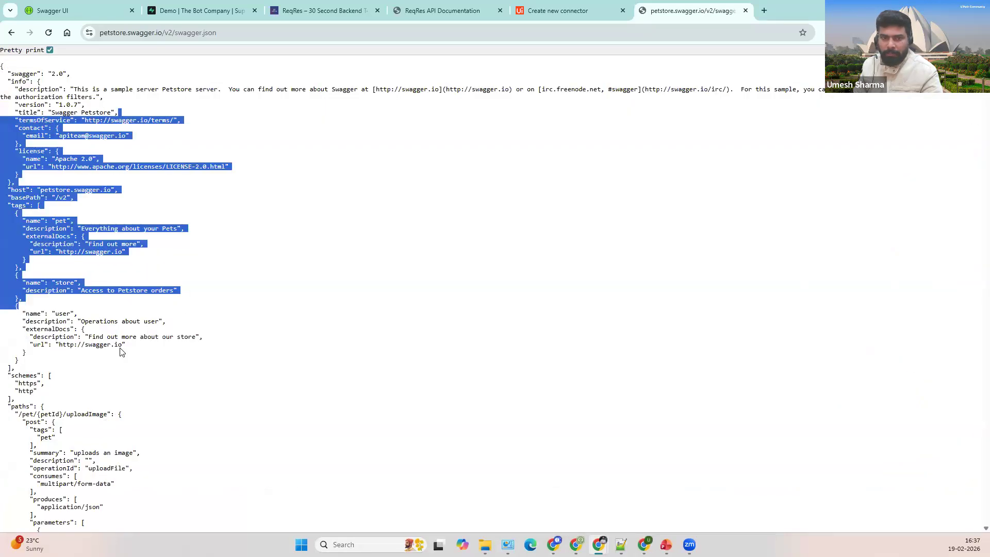
pyautogui.click(109, 347)
pyautogui.scroll(-1, 155, 280)
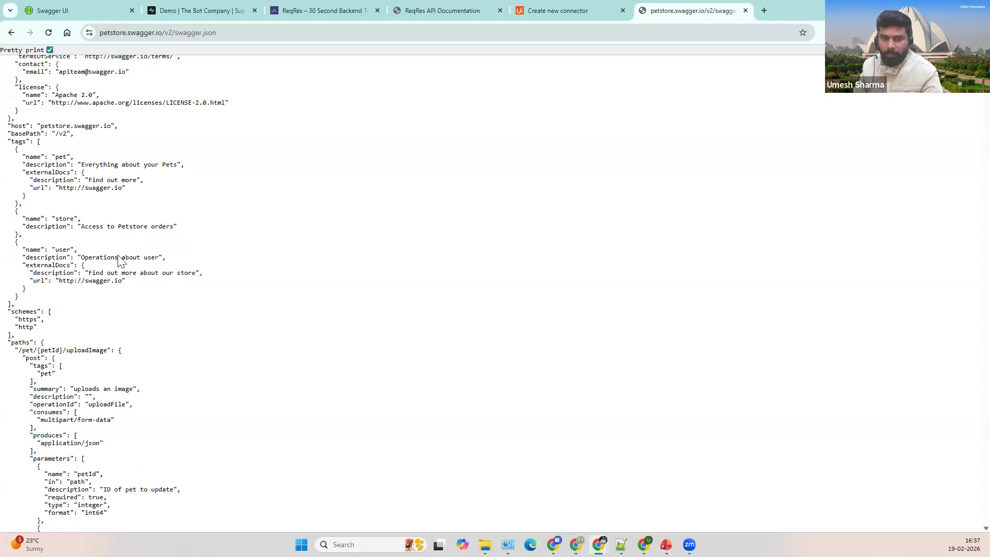
pyautogui.scroll(-1, 119, 258)
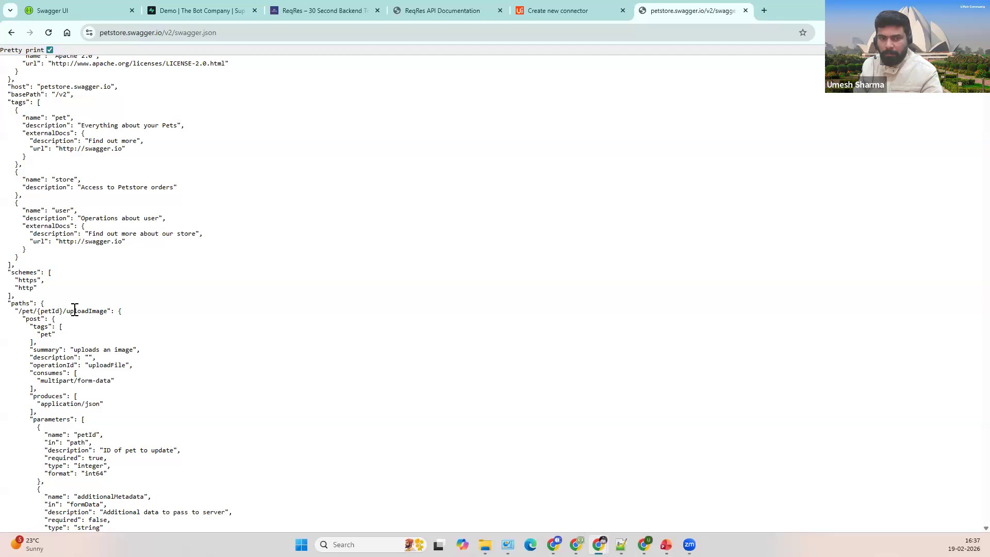
pyautogui.moveTo(19, 311); pyautogui.dragTo(108, 311)
pyautogui.click(633, 117)
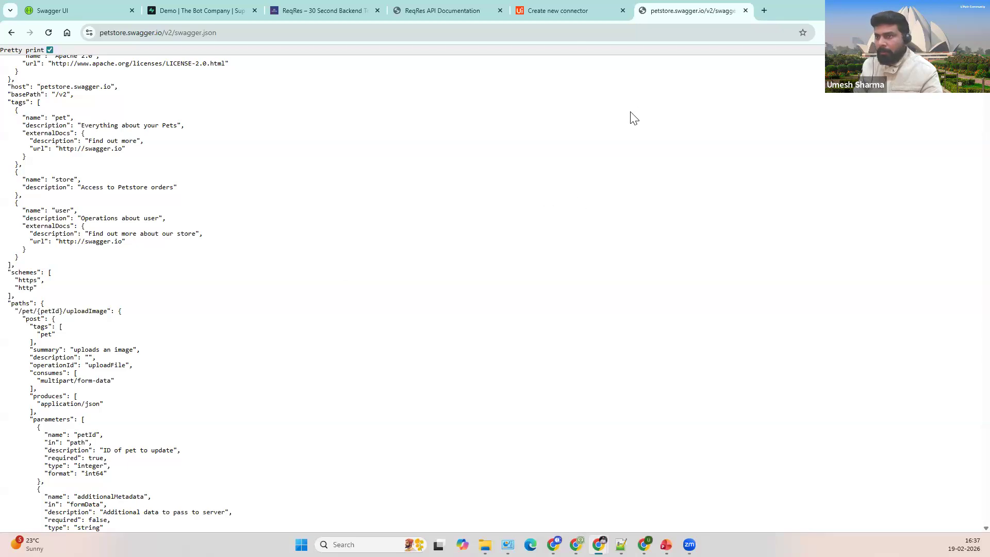
pyautogui.click(565, 12)
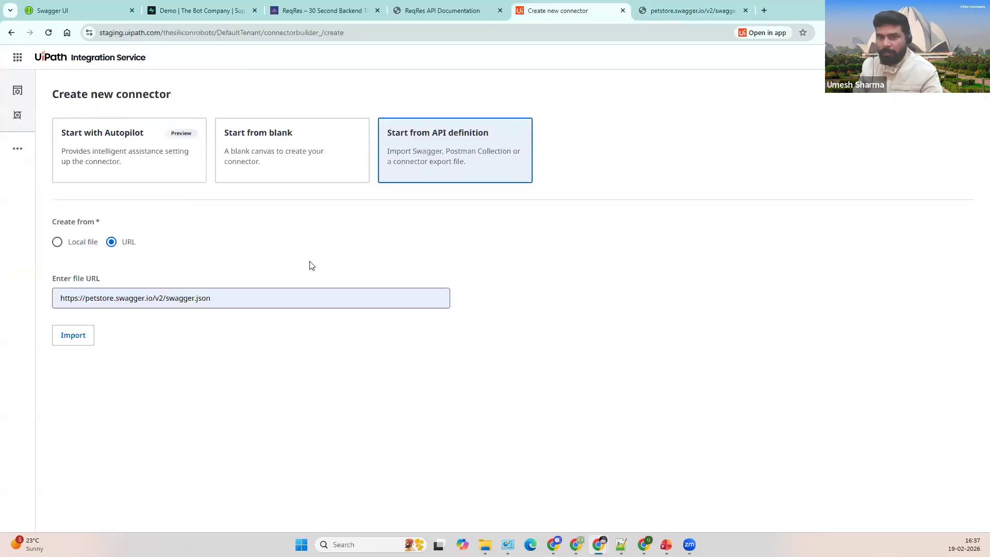
# Step: Import the petstore definition from the URL and review the imported resources
pyautogui.click(72, 335)
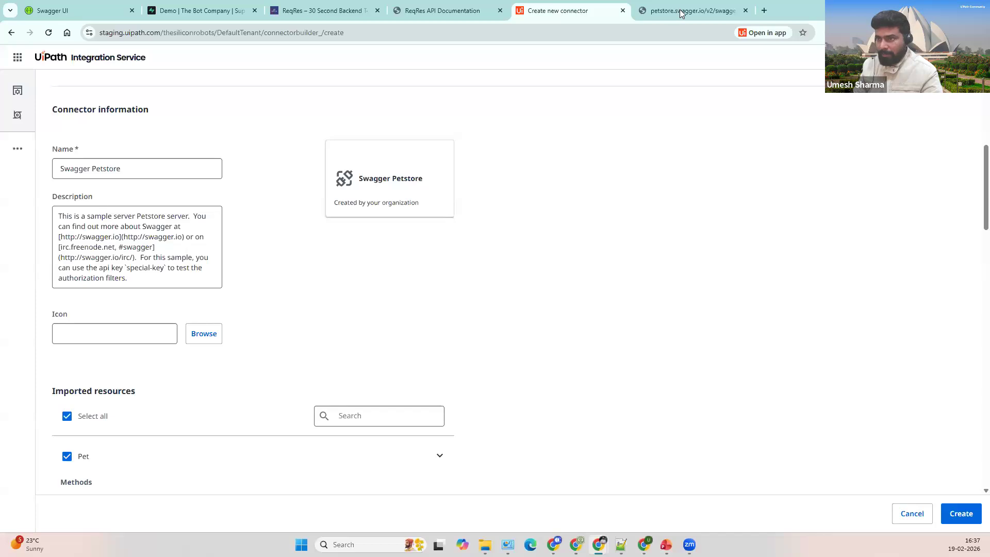
pyautogui.scroll(-2, 511, 274)
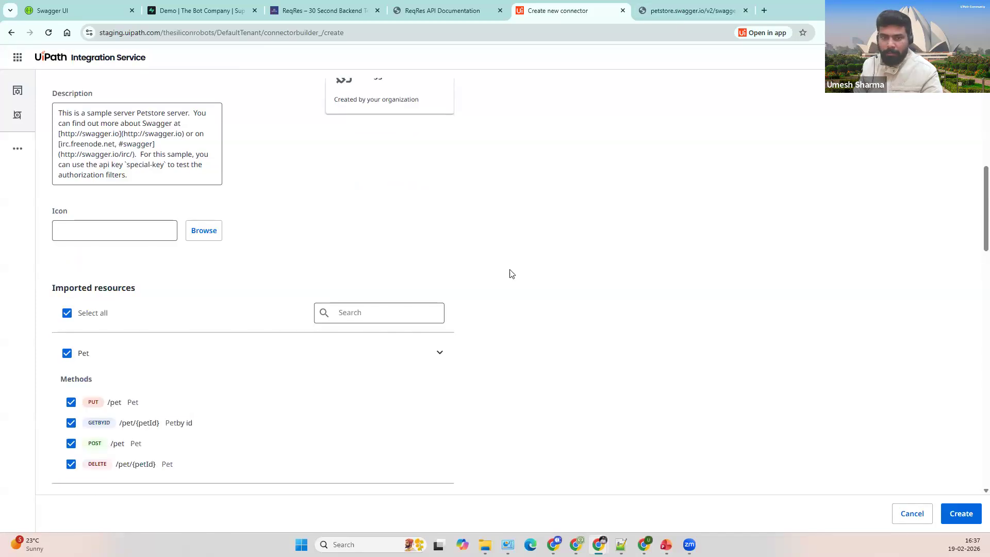
pyautogui.scroll(-2, 157, 249)
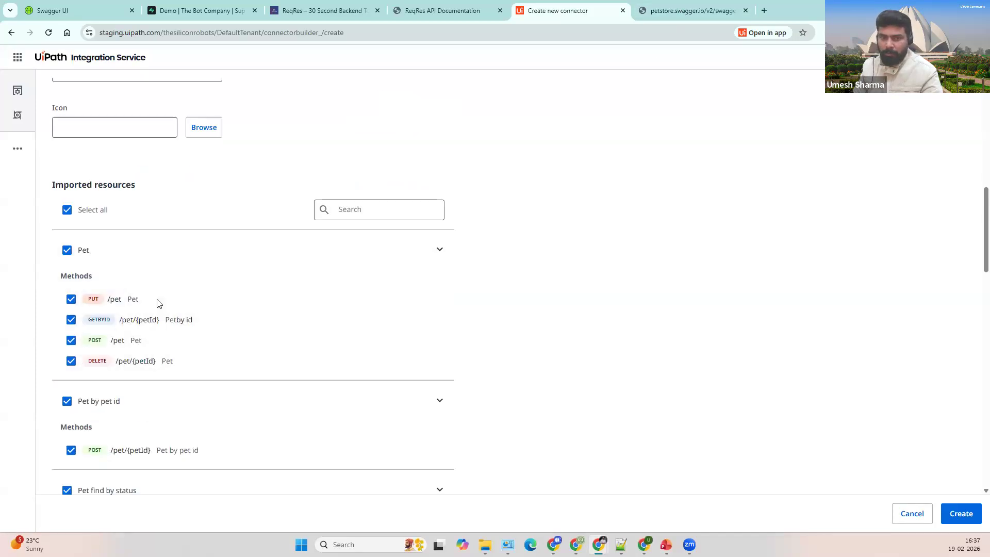
pyautogui.scroll(-2, 119, 253)
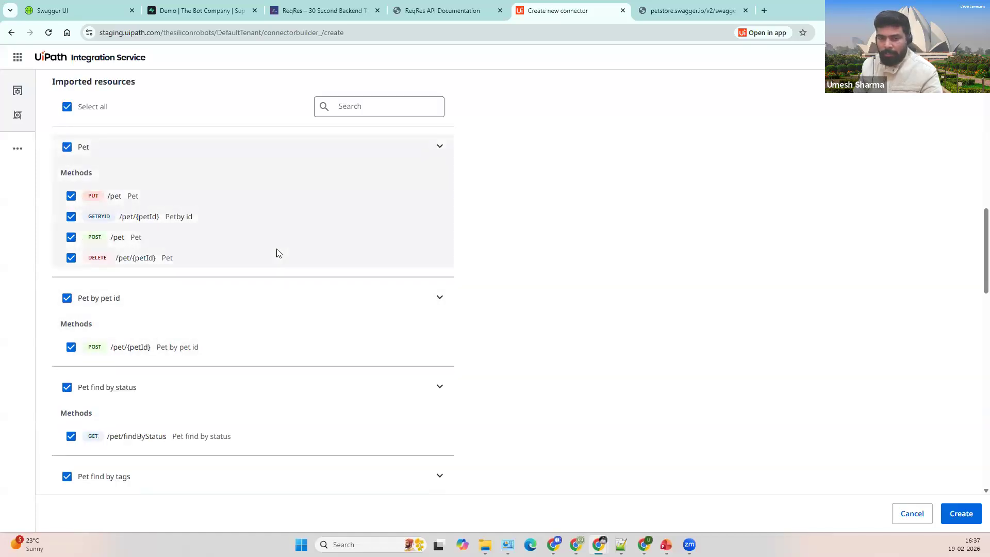
pyautogui.scroll(-4, 276, 253)
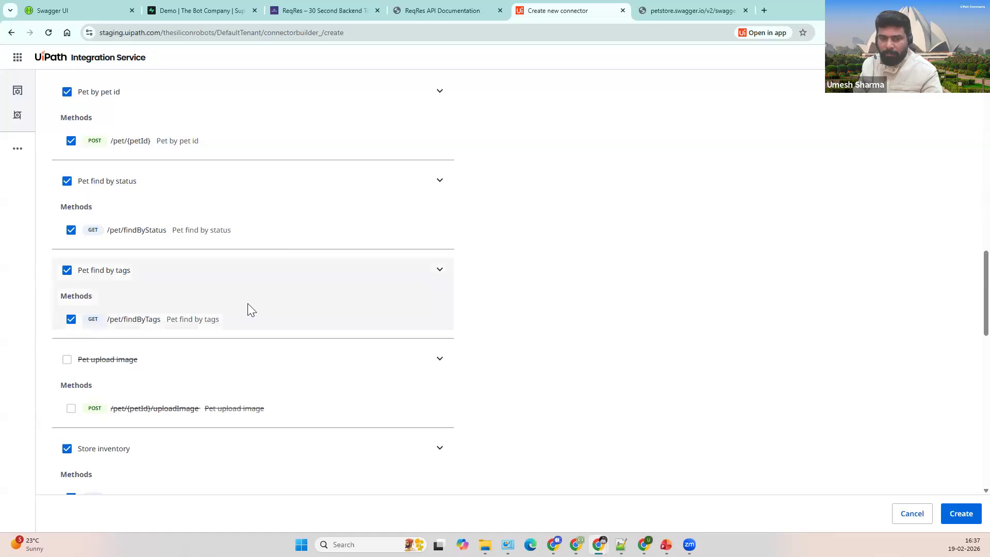
pyautogui.scroll(-14, 248, 309)
pyautogui.scroll(20, 251, 315)
# Step: Rename the connector to 'Swagger Petstore Demo' and create it
pyautogui.click(144, 163)
pyautogui.press('Tab')
pyautogui.click(159, 166)
pyautogui.write('Demo')
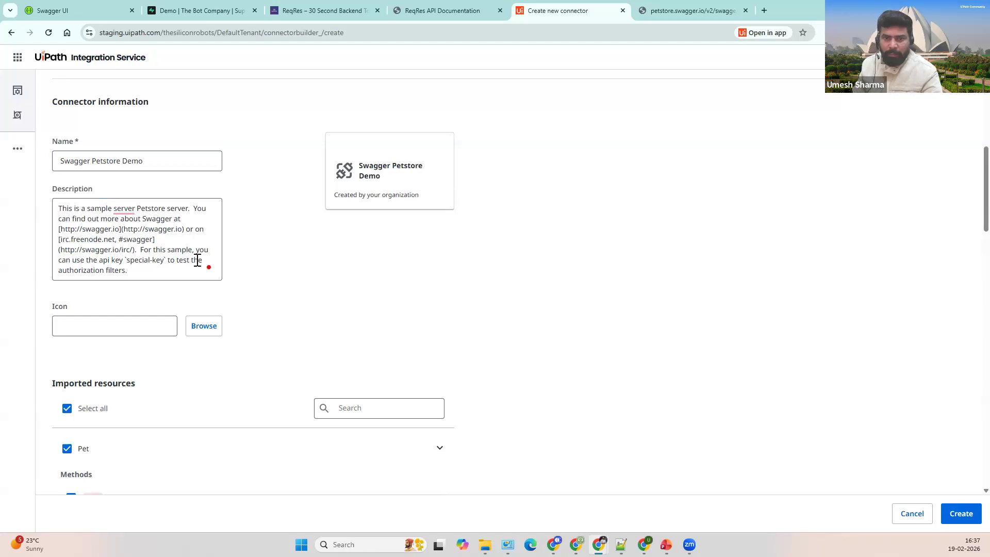
pyautogui.click(186, 250)
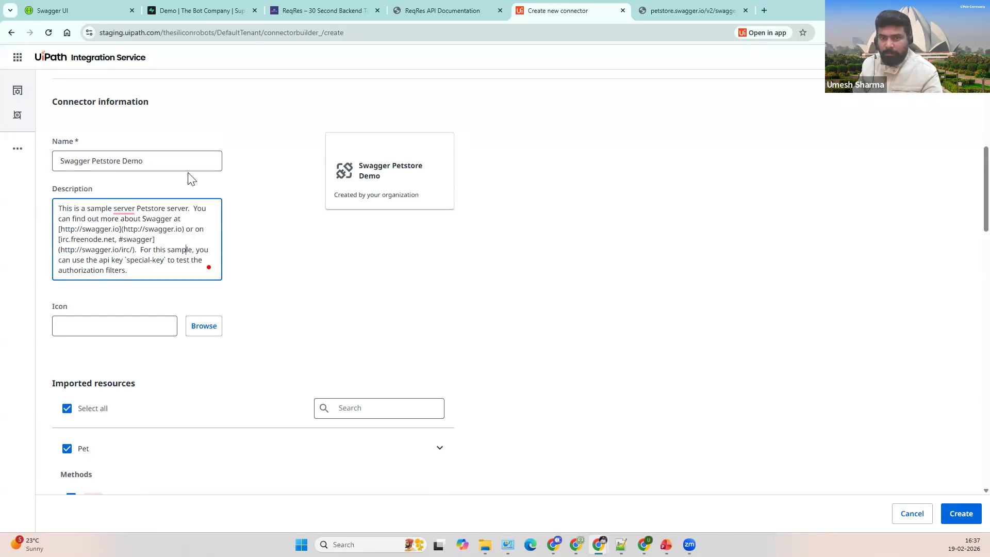
pyautogui.click(360, 316)
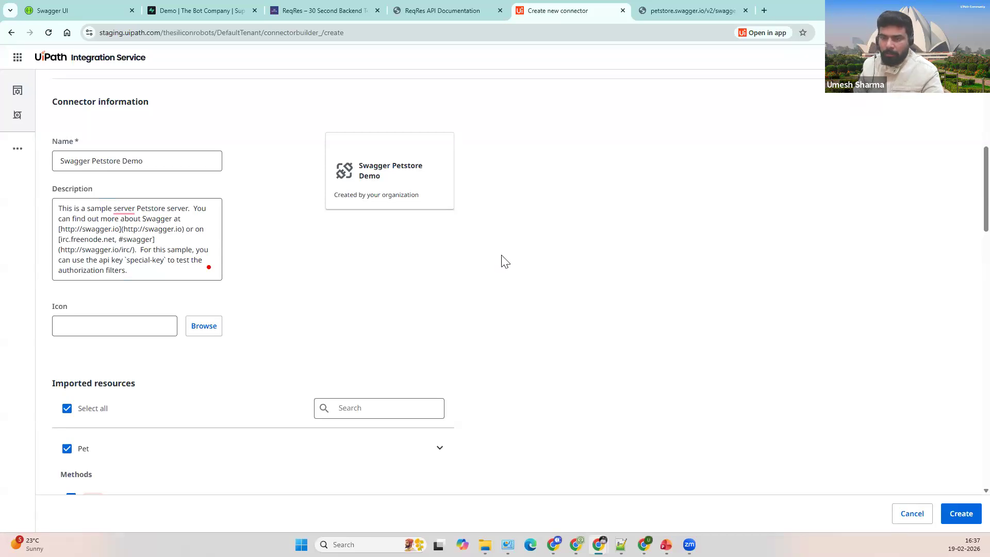
pyautogui.scroll(-1, 567, 284)
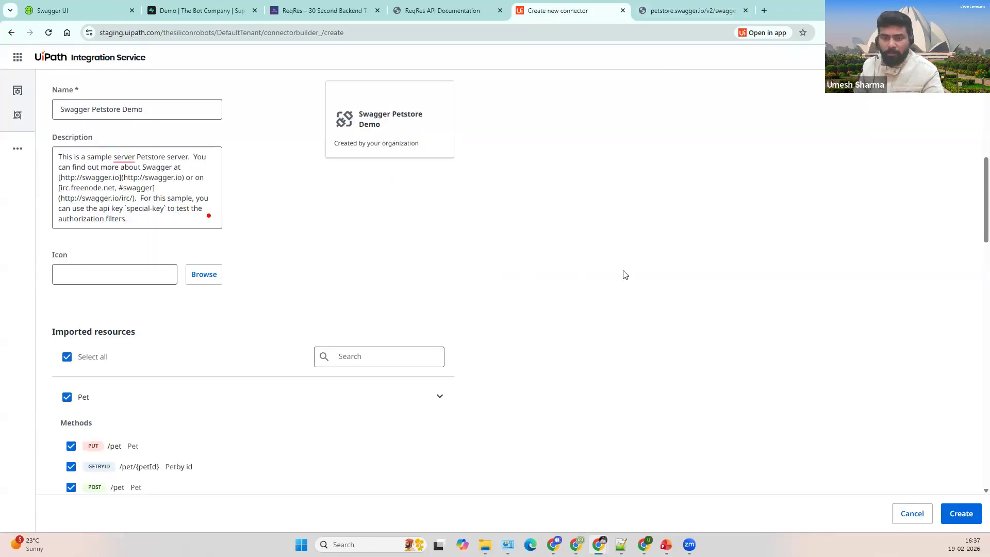
pyautogui.scroll(-2, 625, 274)
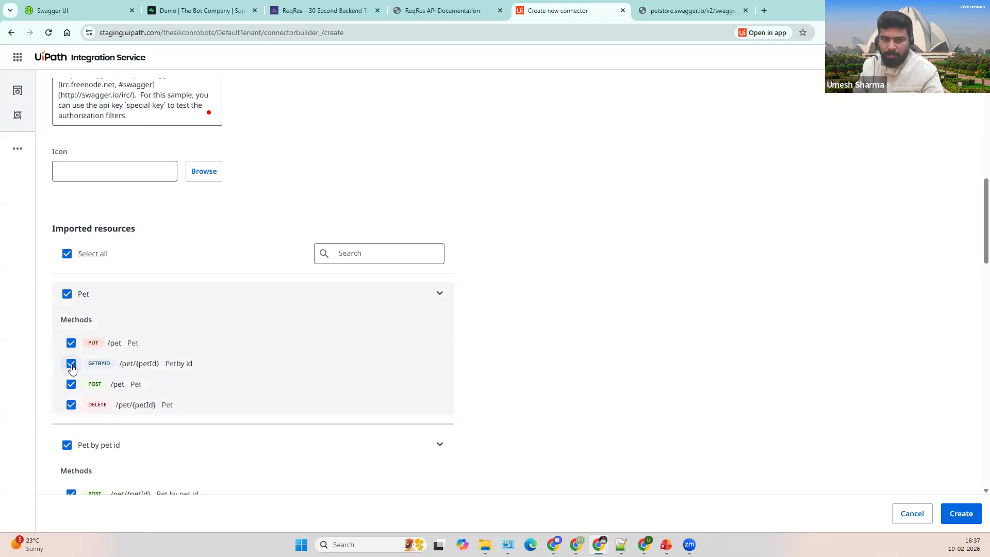
pyautogui.scroll(-3, 497, 338)
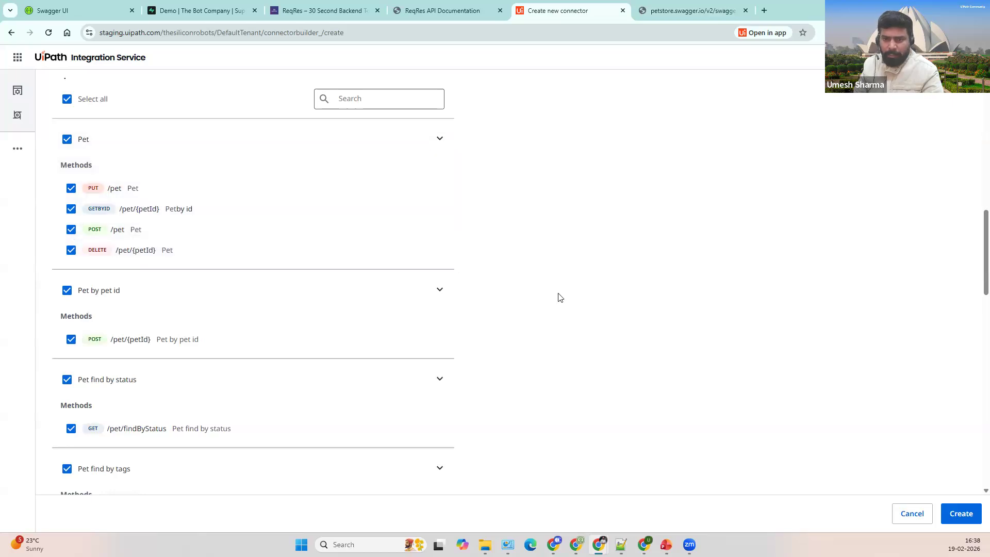
pyautogui.click(958, 513)
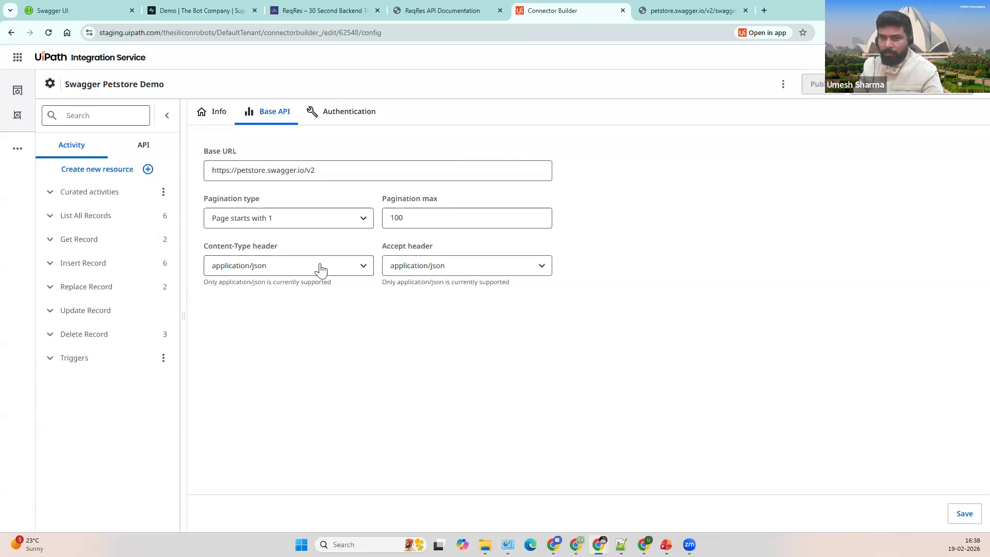
# Step: Open Pet find by status under List All Records, showing GET /pet/findByStatus and its status parameter
pyautogui.click(338, 166)
pyautogui.click(409, 146)
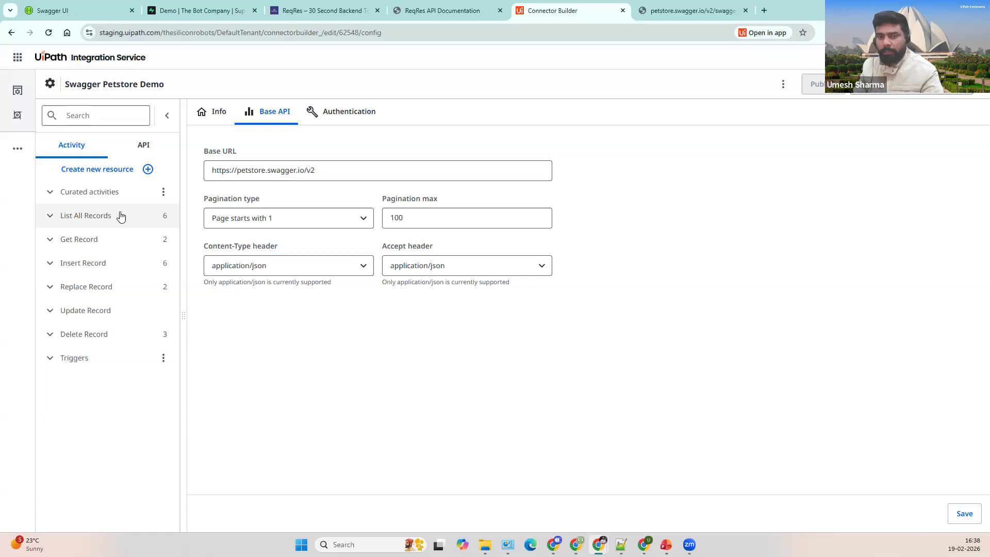
pyautogui.click(108, 216)
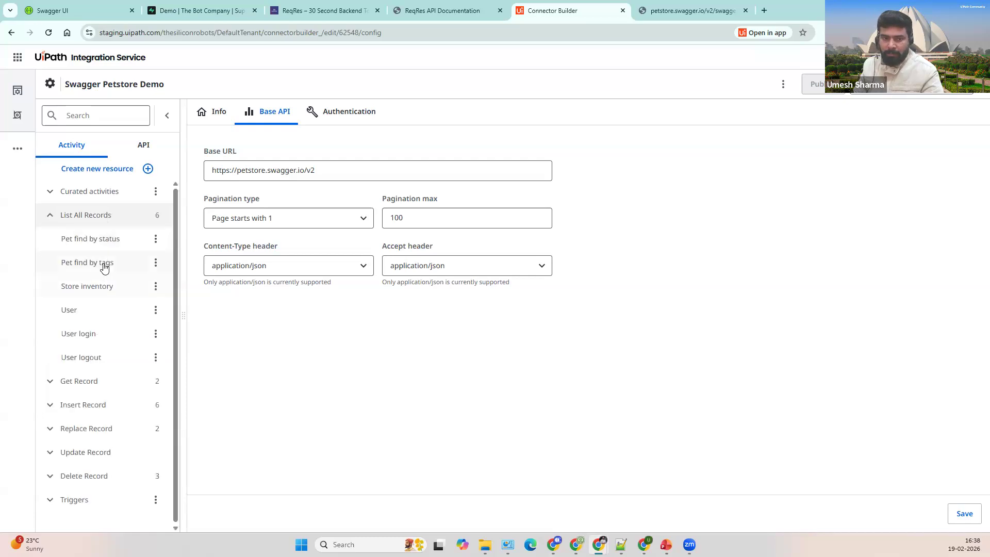
pyautogui.click(107, 240)
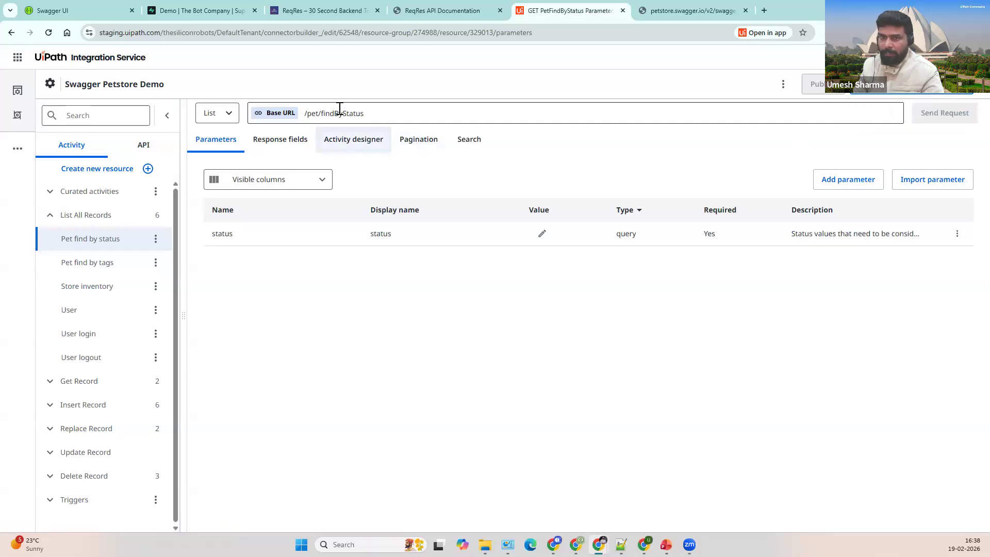
# Step: Back in Connector Builder, browse the Pet find by status resource under List All Records
pyautogui.click(685, 13)
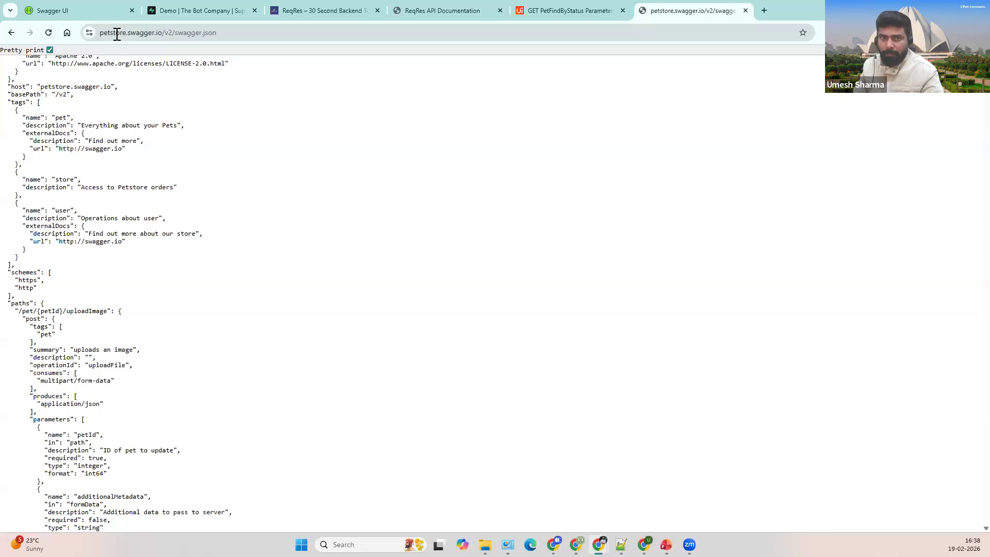
pyautogui.doubleClick(142, 34)
pyautogui.click(440, 183)
pyautogui.click(567, 11)
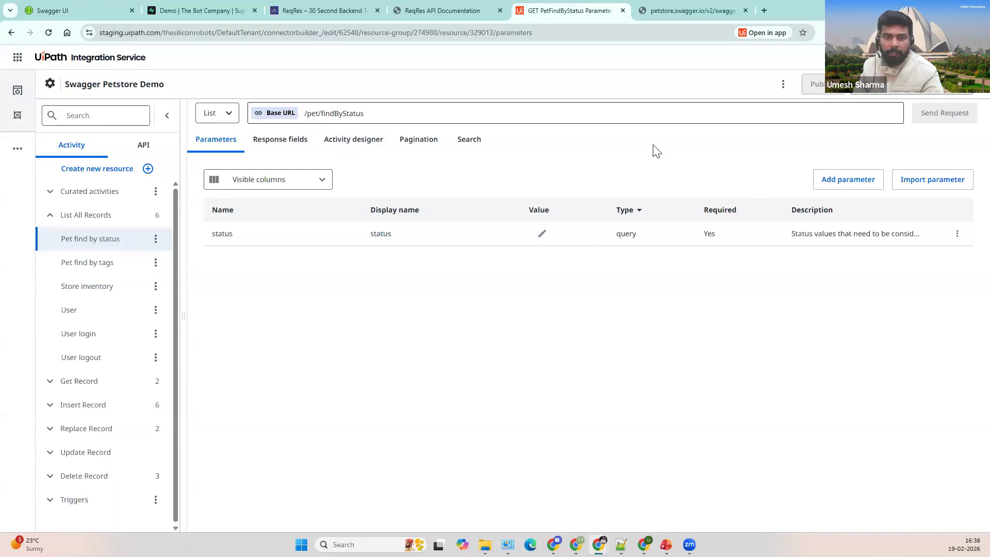
pyautogui.click(103, 223)
pyautogui.click(52, 219)
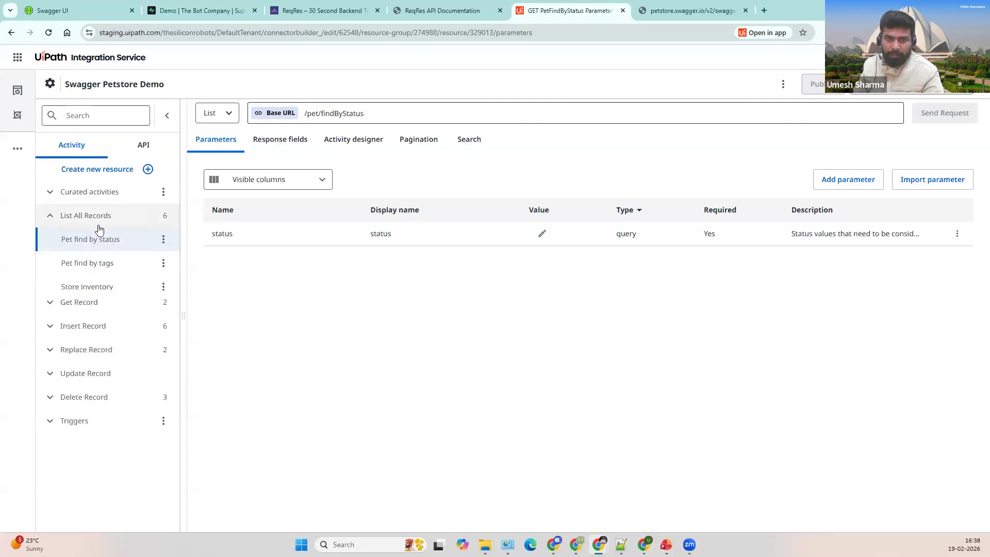
pyautogui.click(156, 238)
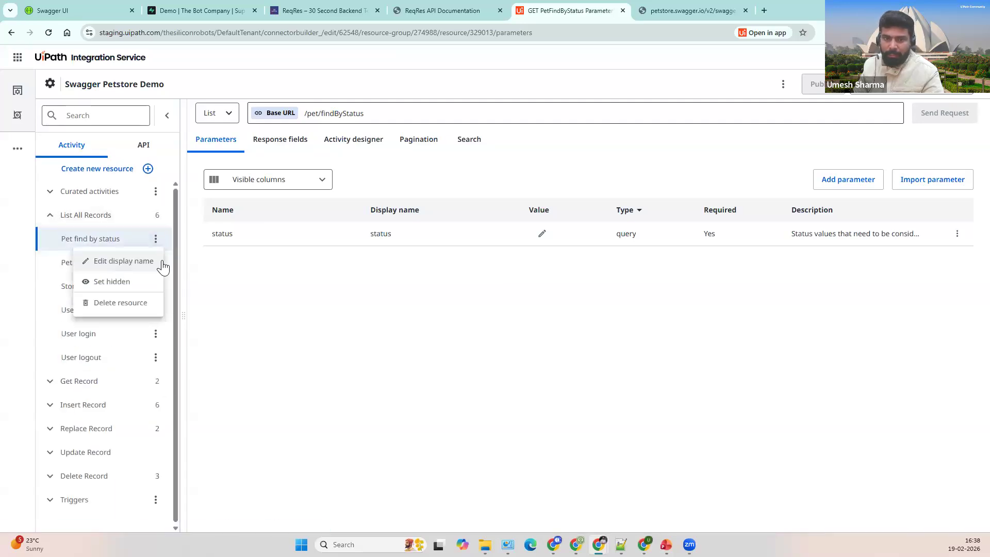
pyautogui.click(51, 219)
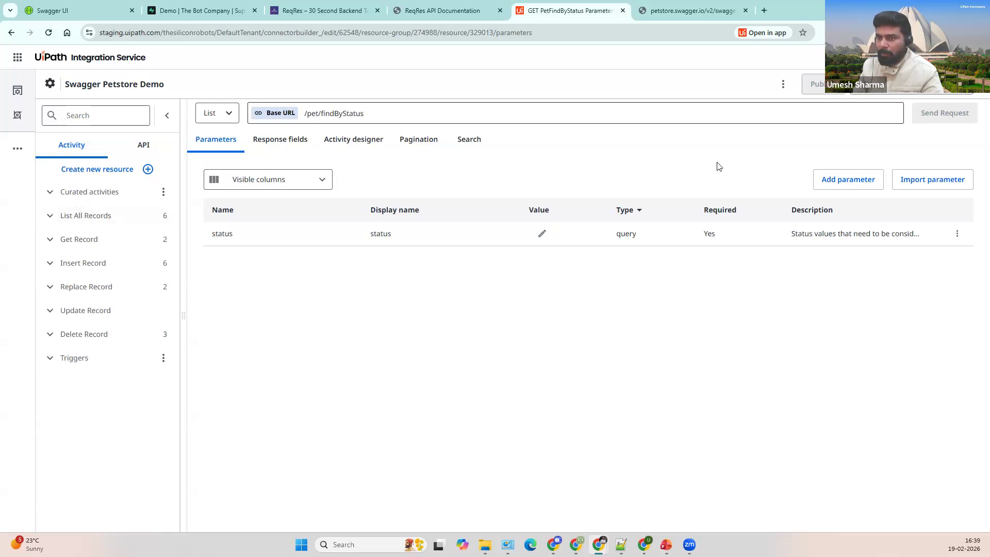
pyautogui.click(217, 147)
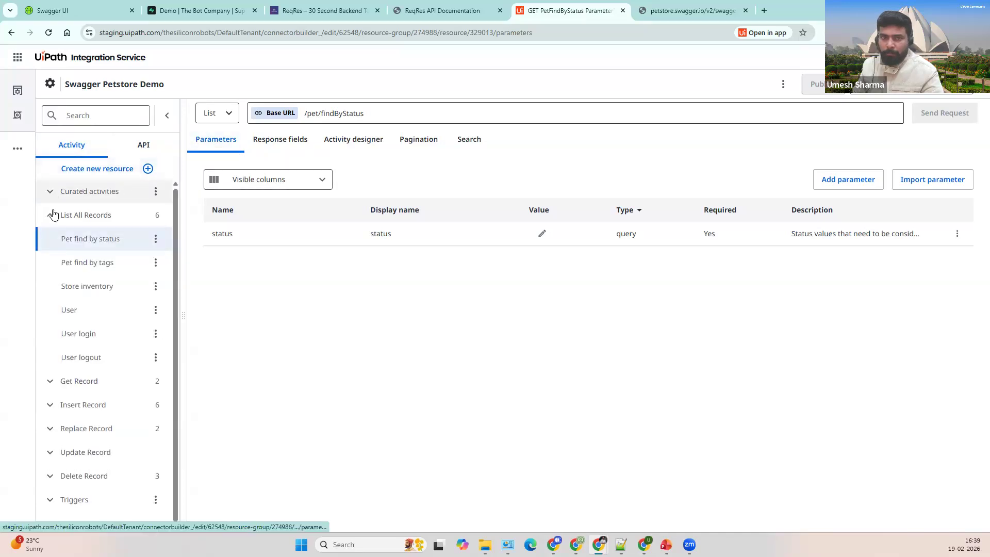
pyautogui.click(78, 198)
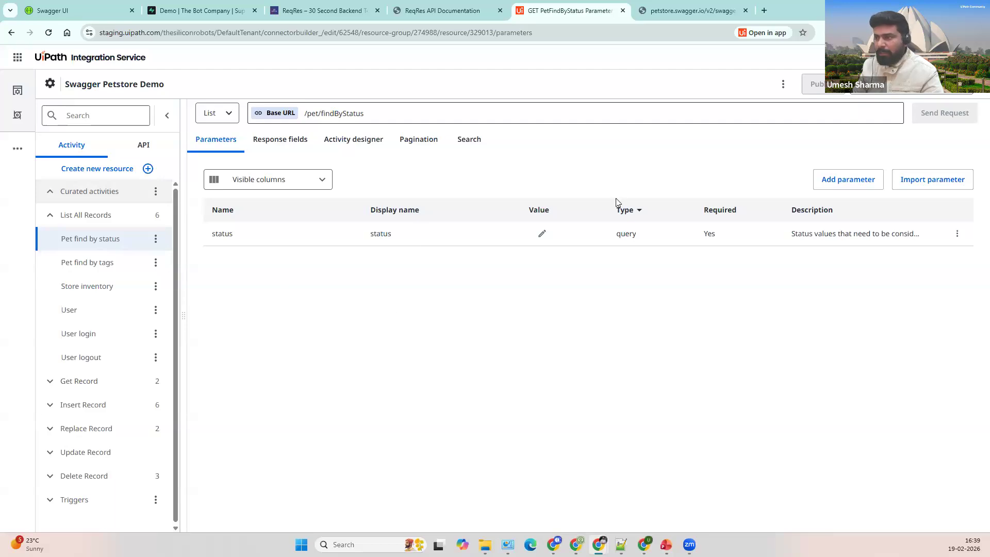
pyautogui.click(50, 84)
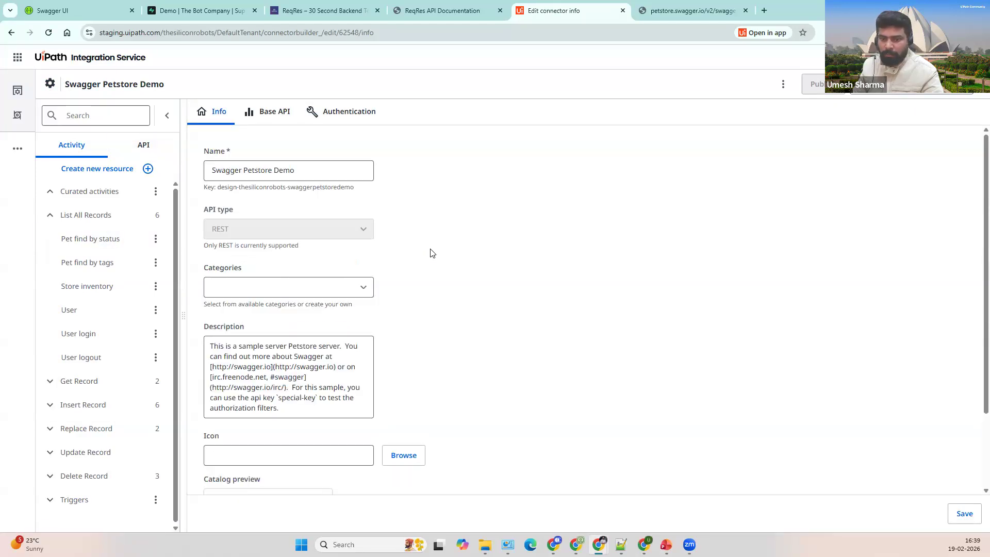
pyautogui.click(265, 113)
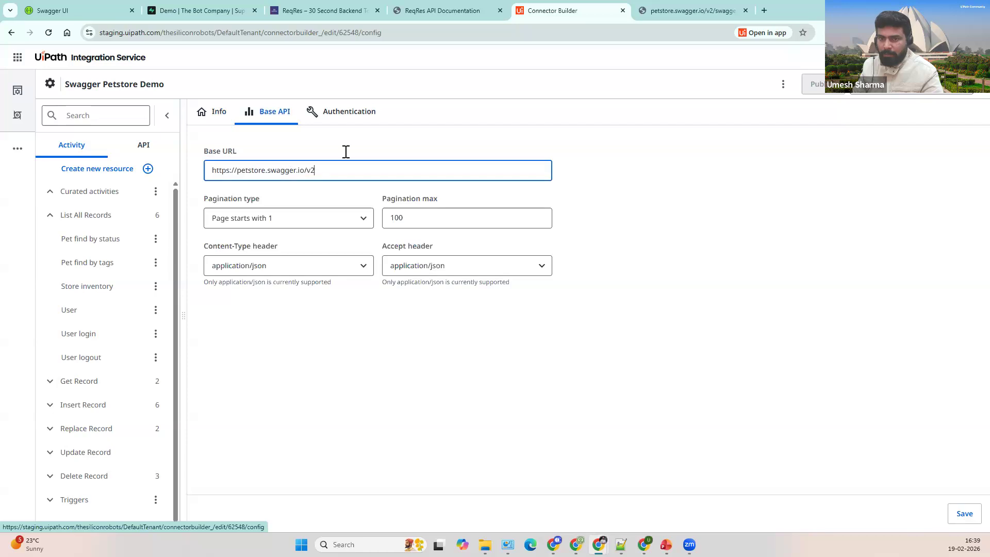
# Step: Review the OAuth 2.0 authentication settings against the spec's petstore.swagger.io host and /v2 basePath
pyautogui.click(345, 125)
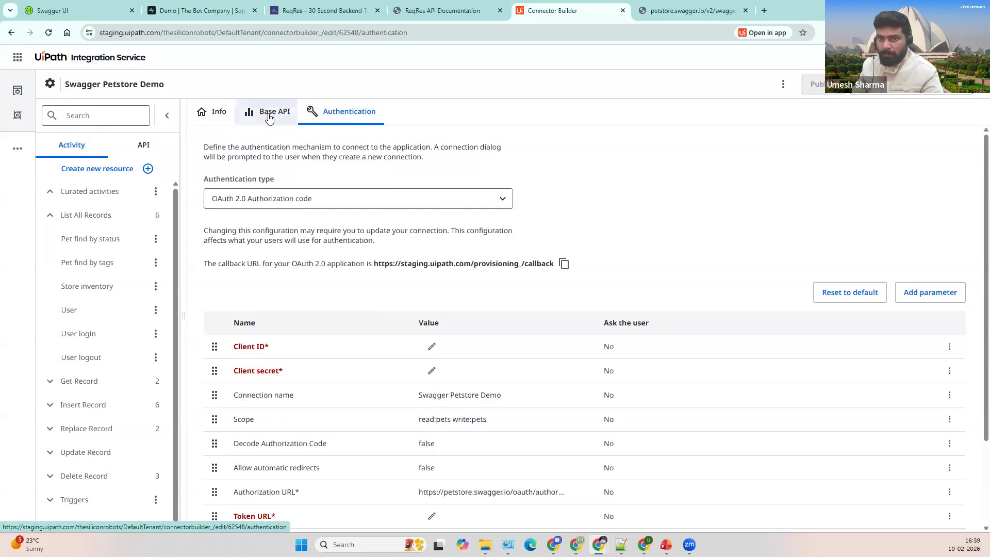
pyautogui.click(702, 13)
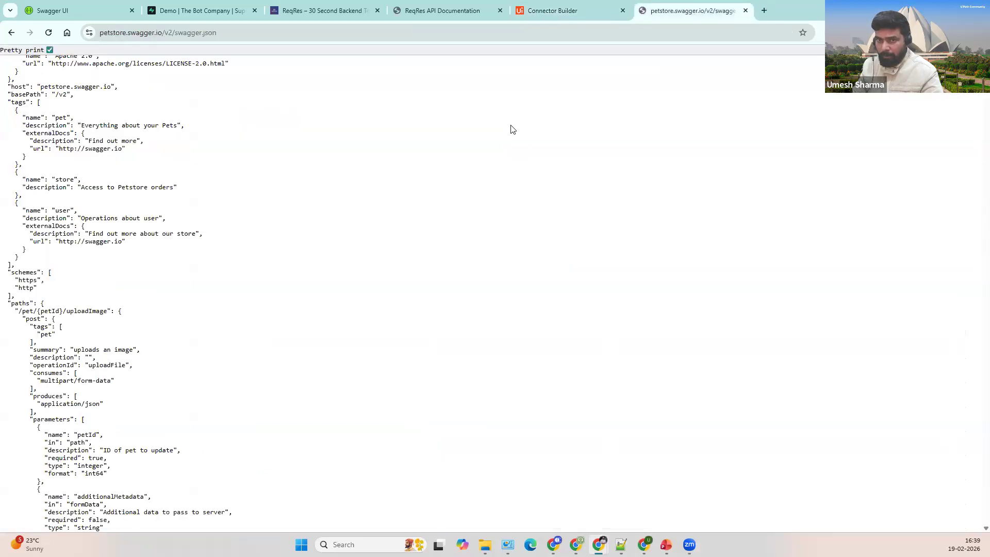
pyautogui.click(562, 17)
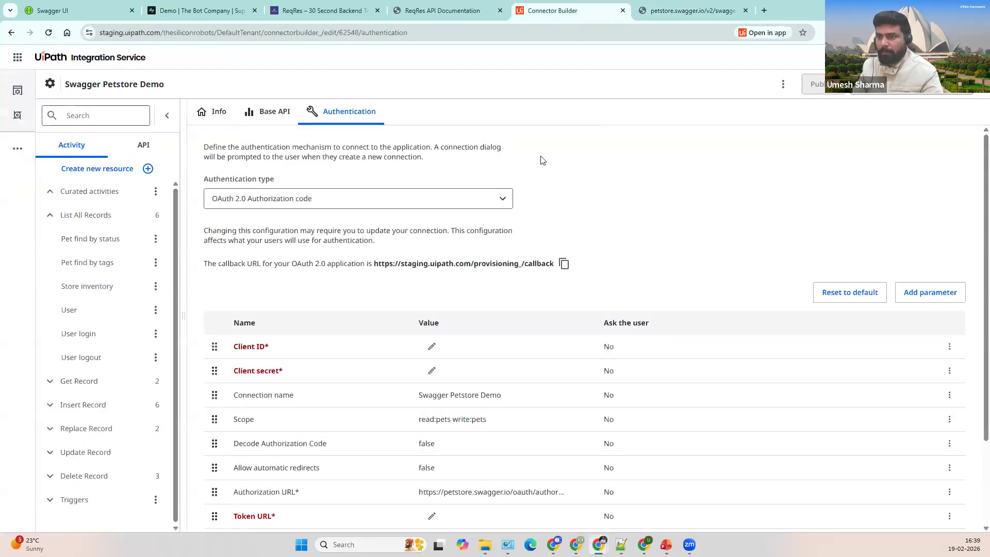
pyautogui.click(675, 15)
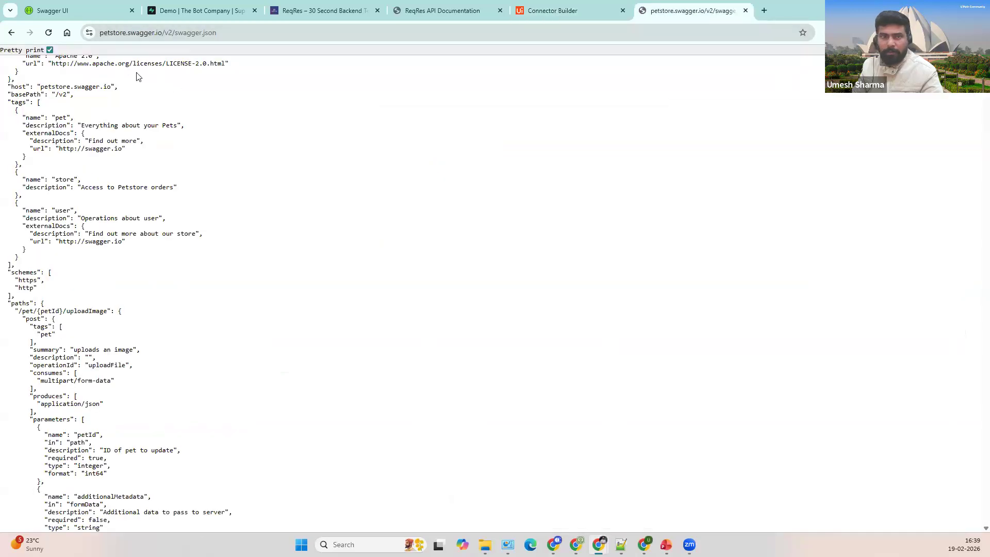
pyautogui.moveTo(162, 33); pyautogui.dragTo(316, 36)
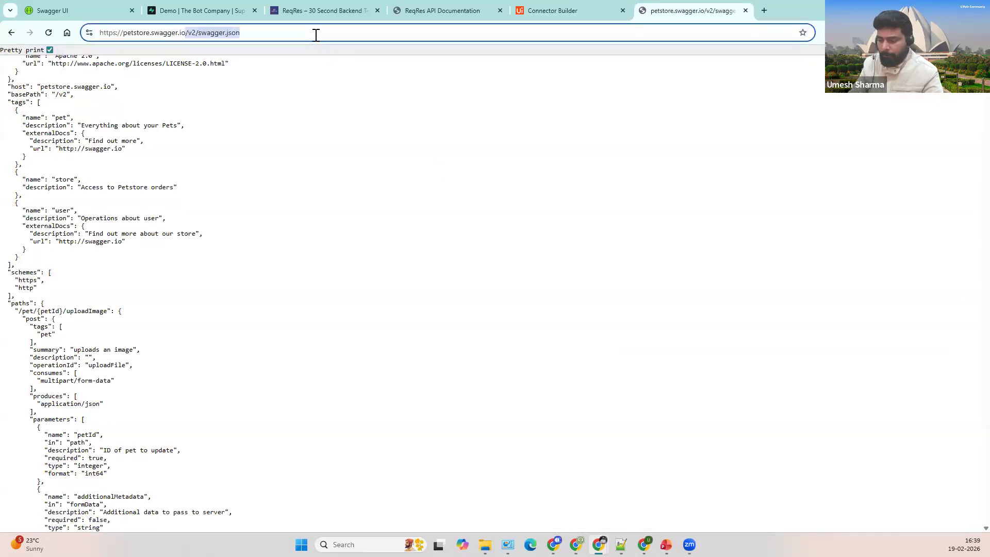
# Step: Open the petstore.swagger.io docs, select the sample API key, and return to Authentication
pyautogui.press('BackSpace')
pyautogui.press('Return')
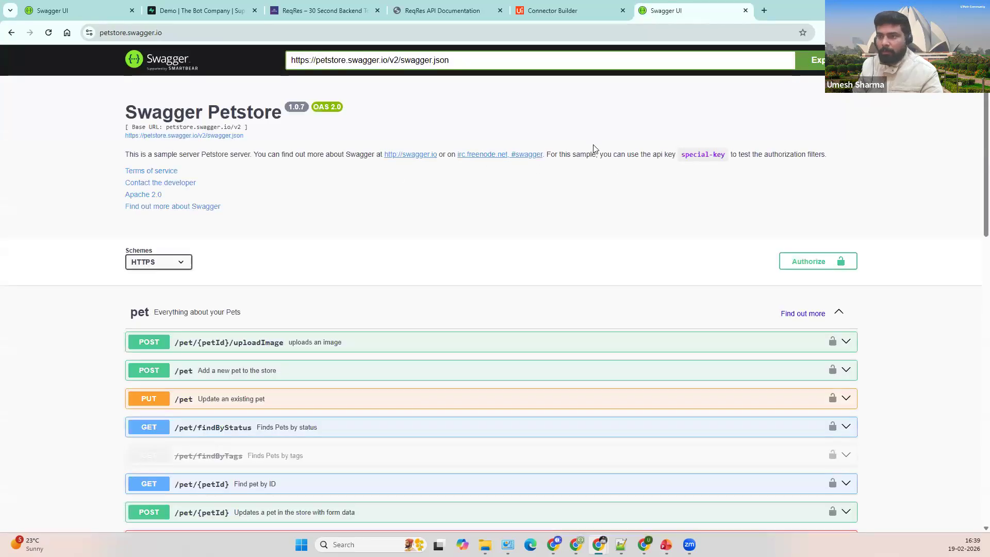
pyautogui.moveTo(606, 156); pyautogui.dragTo(725, 157)
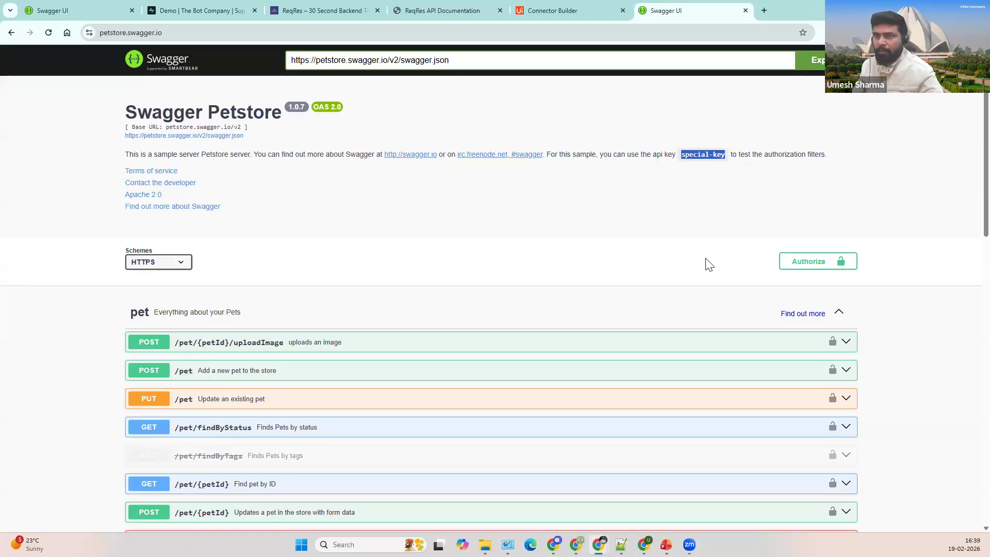
pyautogui.hotkey('ctrl', 'shift', 'Tab')
# Step: Change authentication to API key and paste the sample key as its value
pyautogui.click(425, 201)
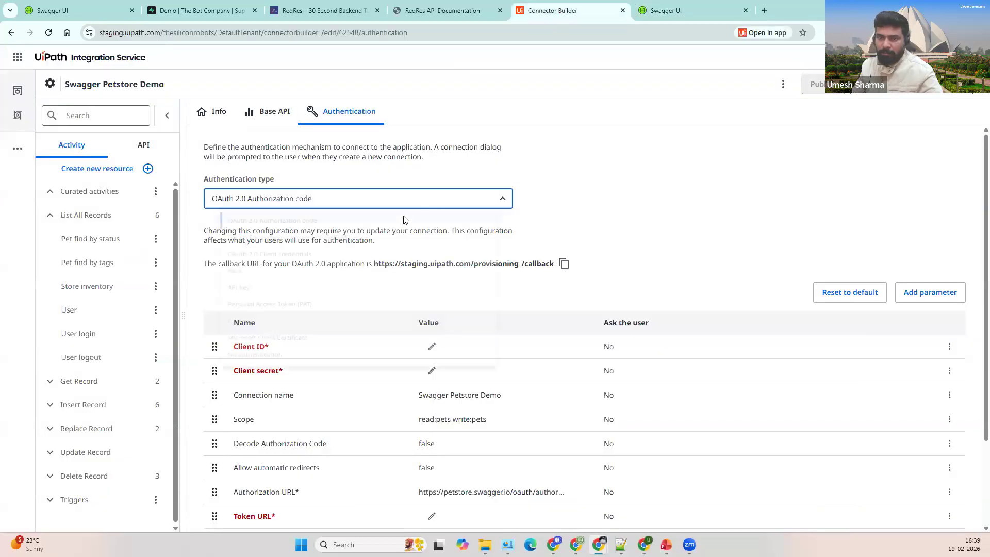
pyautogui.click(575, 187)
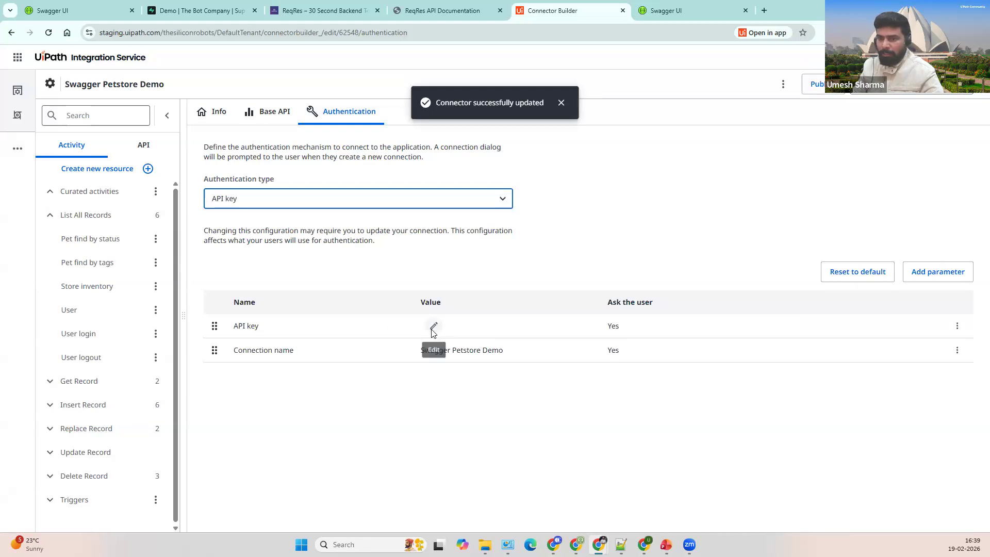
pyautogui.click(433, 326)
pyautogui.hotkey('ctrl', 'v')
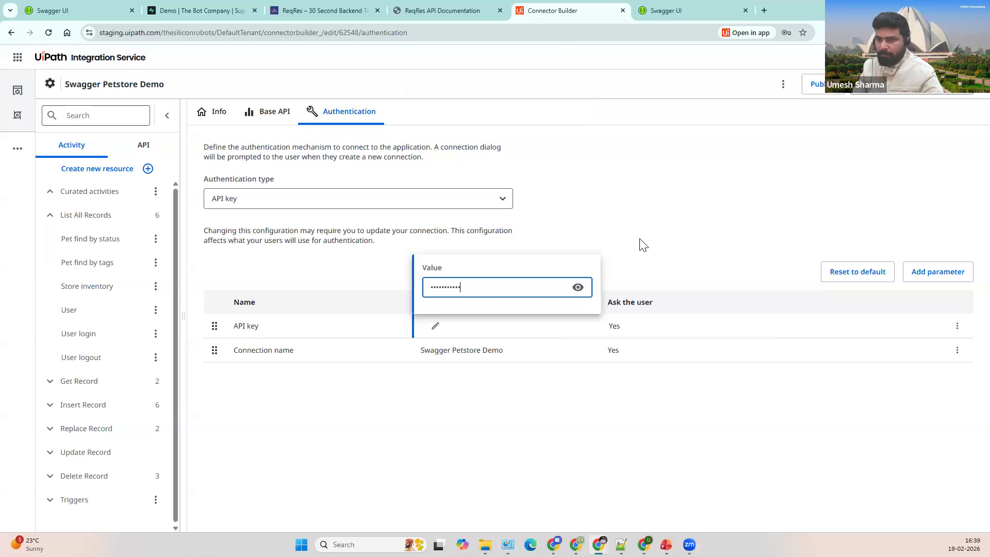
pyautogui.click(642, 243)
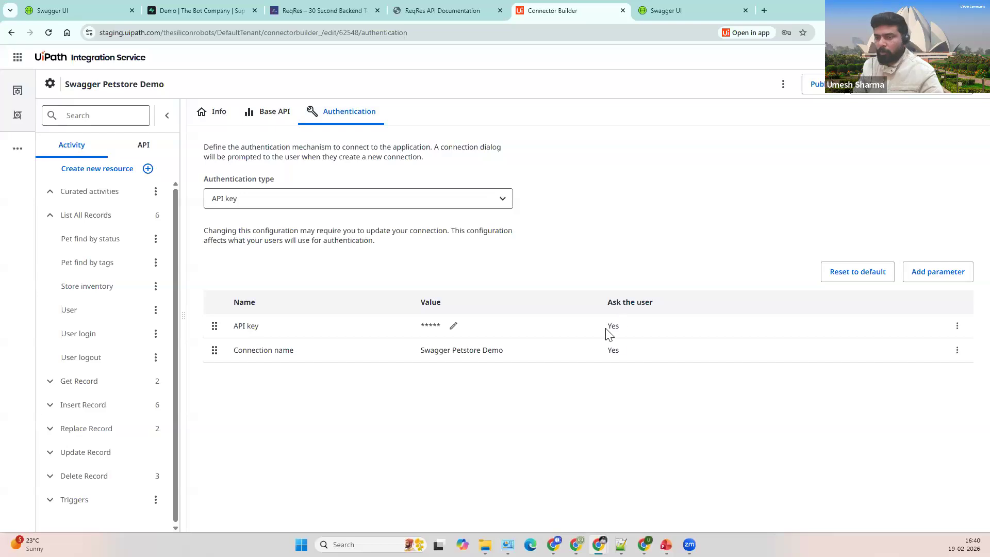
pyautogui.doubleClick(626, 326)
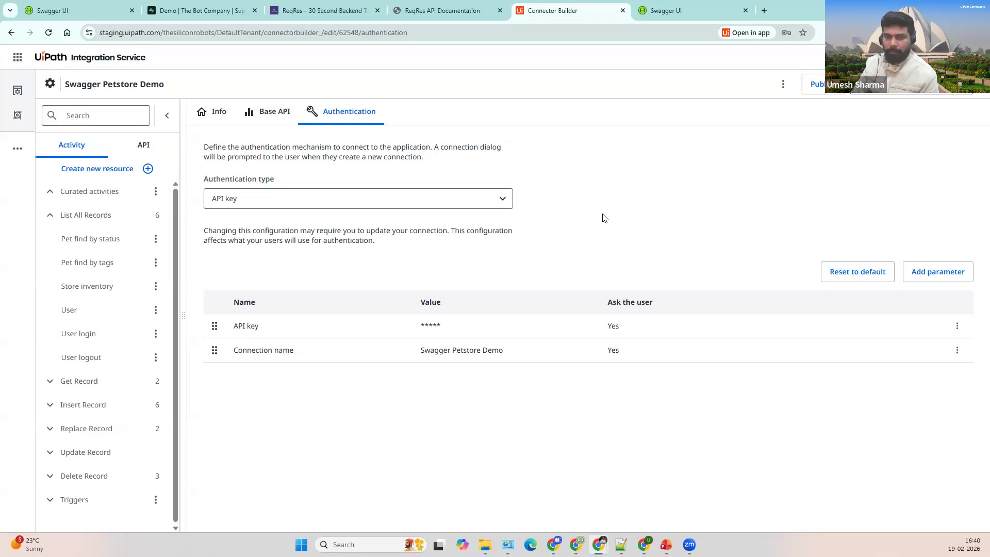
# Step: Add a Swagger Petstore Demo connection with the pasted API key, then reopen Pet find by status
pyautogui.click(909, 89)
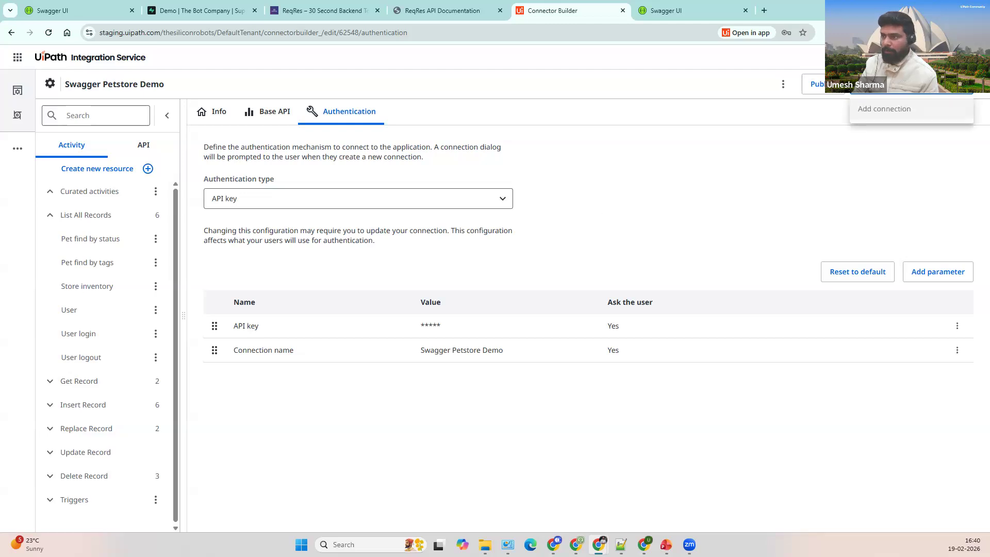
pyautogui.click(900, 110)
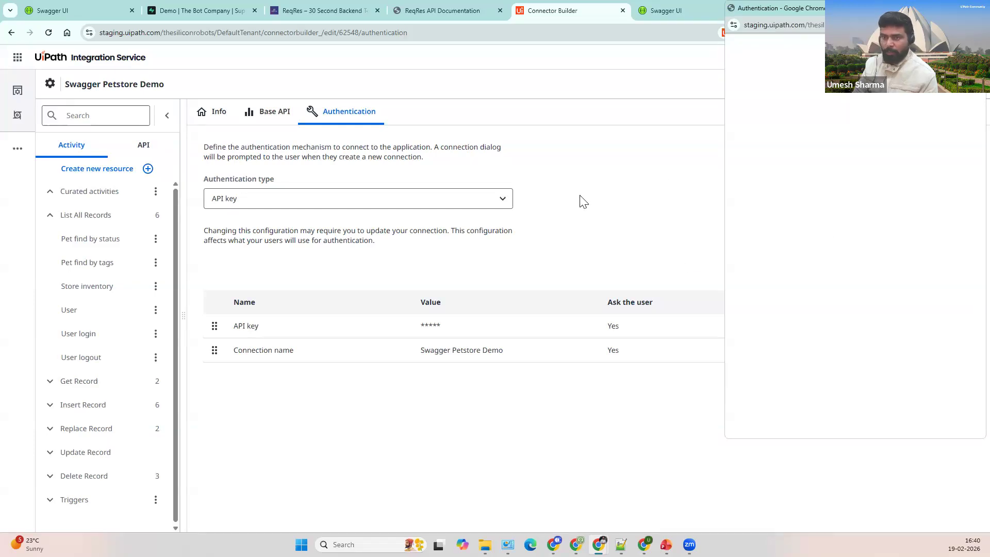
pyautogui.click(808, 289)
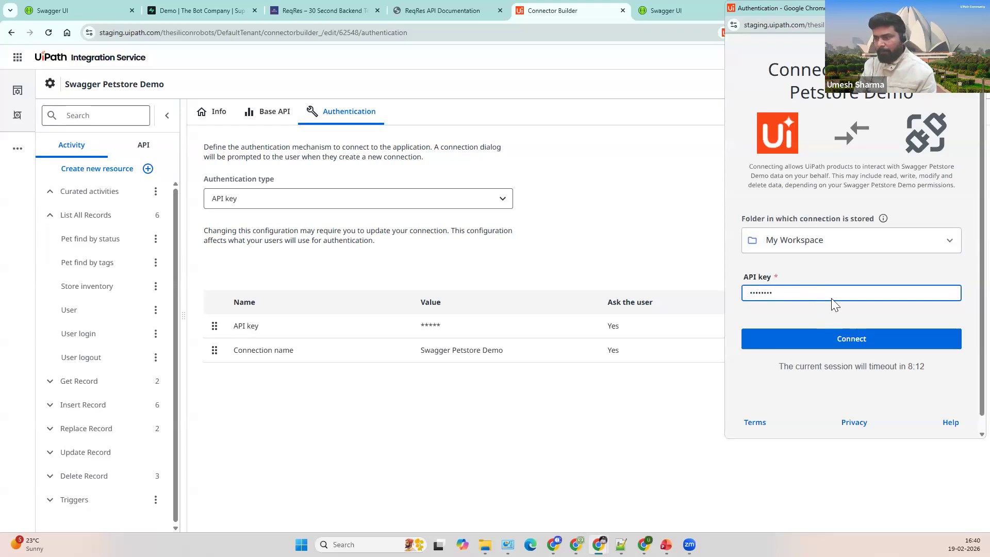
pyautogui.hotkey('ctrl', 'a')
pyautogui.hotkey('ctrl', 'v')
pyautogui.click(847, 341)
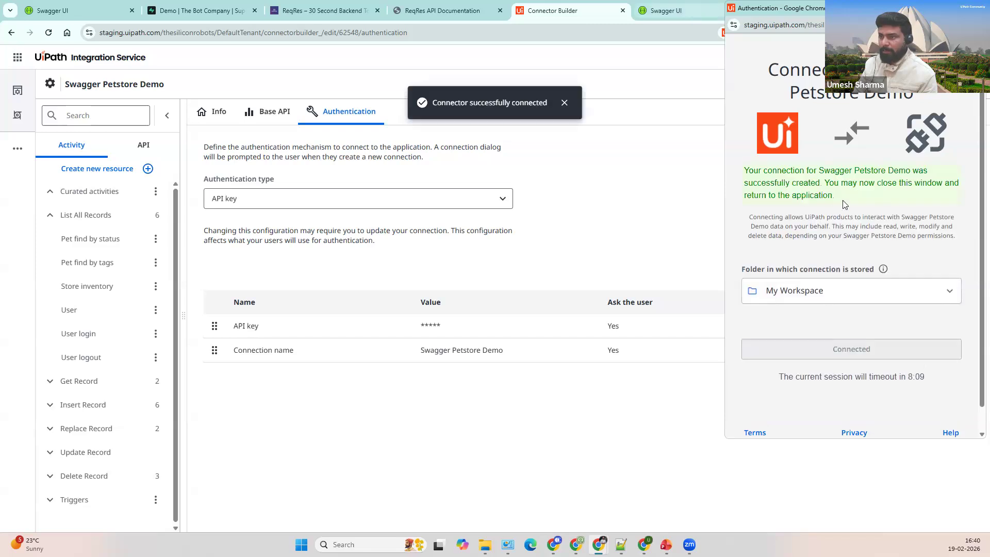
pyautogui.click(96, 246)
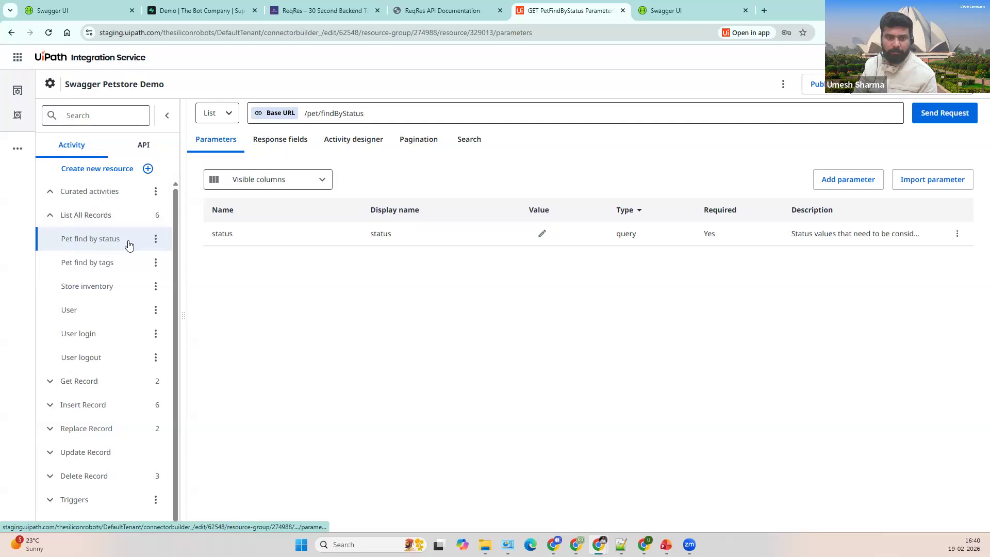
# Step: Open the Pet find by status test request and select its status value field
pyautogui.click(943, 114)
pyautogui.click(484, 180)
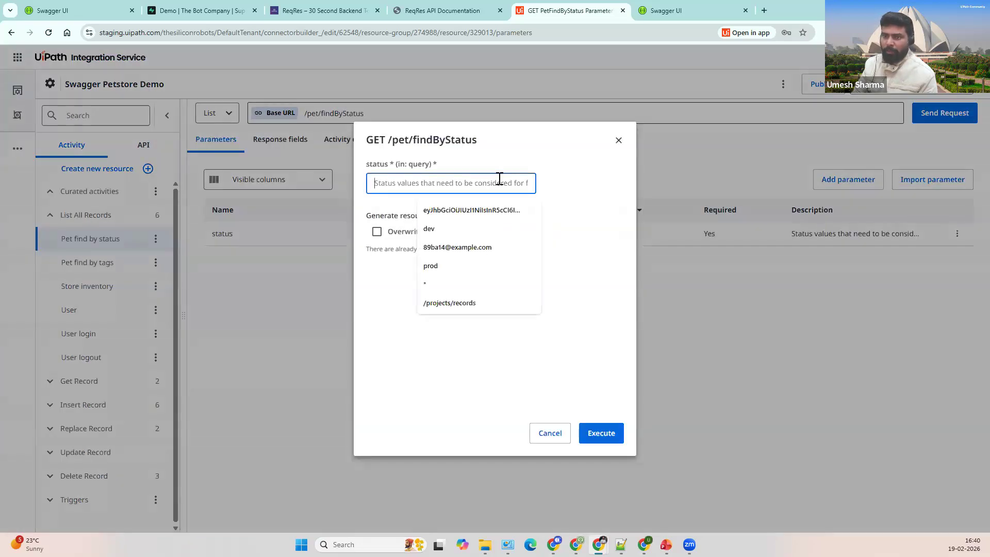
# Step: Enter 'available' as the status, then expand GET /pet/findByStatus in the Swagger Petstore docs
pyautogui.write('available')
pyautogui.hotkey('ctrl', 'Tab')
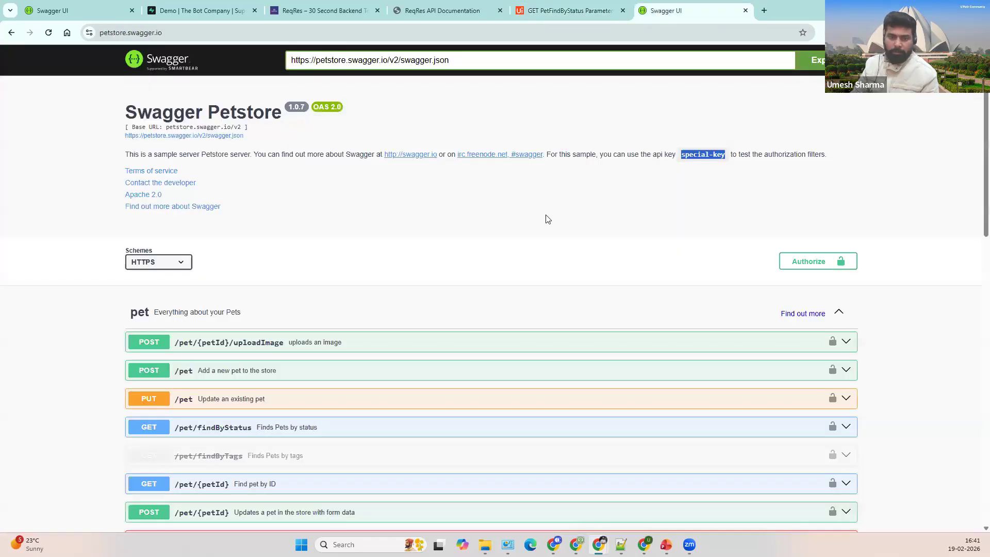
pyautogui.scroll(-3, 468, 274)
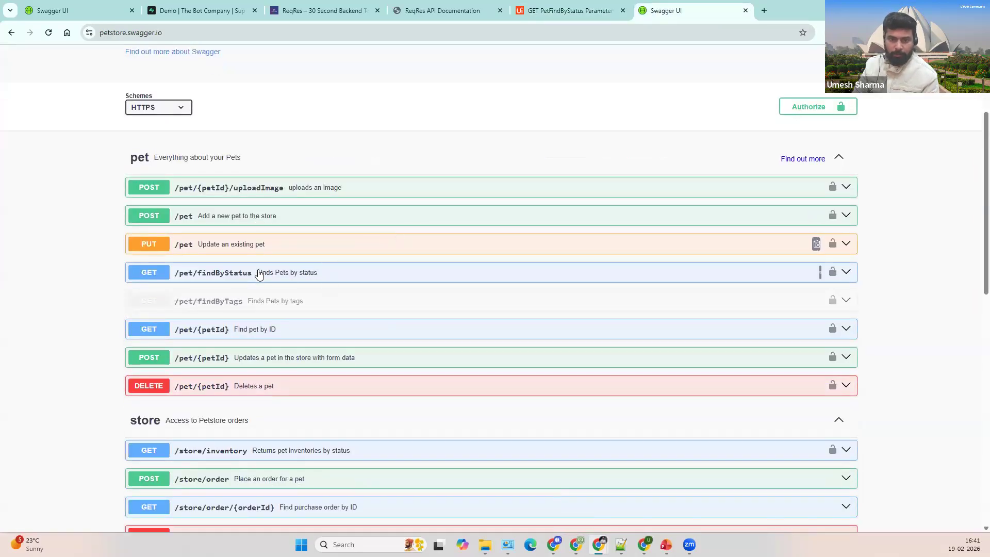
pyautogui.click(284, 274)
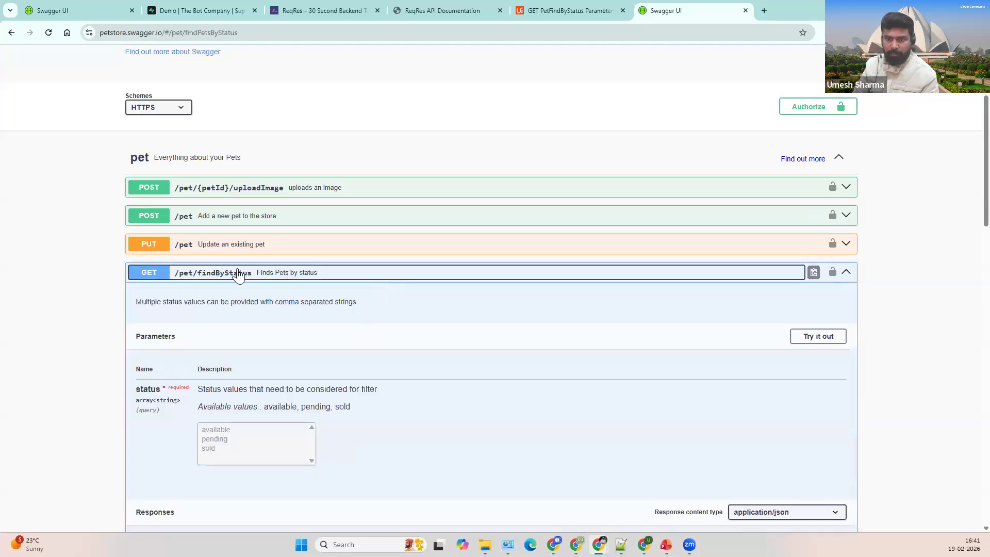
pyautogui.scroll(-2, 370, 292)
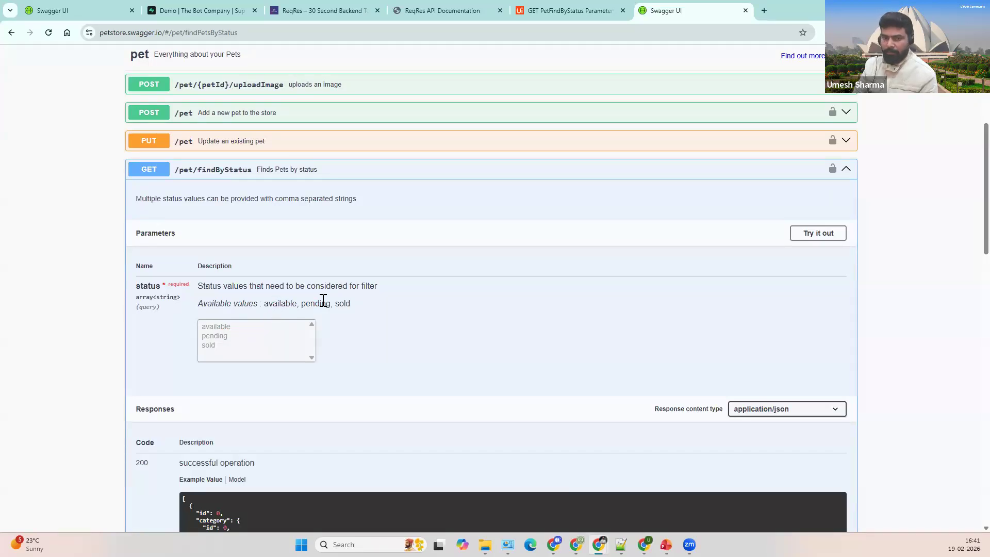
pyautogui.doubleClick(283, 305)
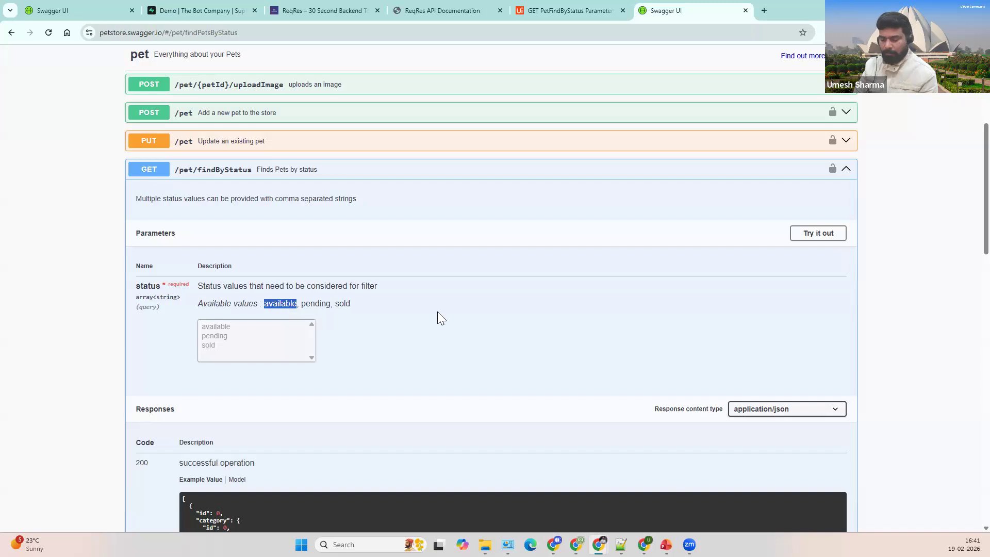
pyautogui.click(438, 311)
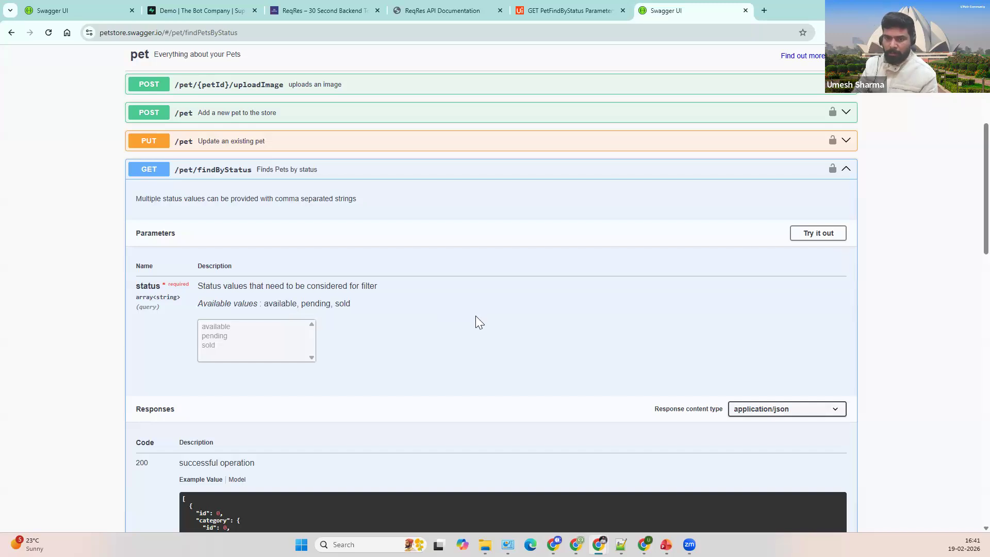
pyautogui.scroll(-1, 476, 317)
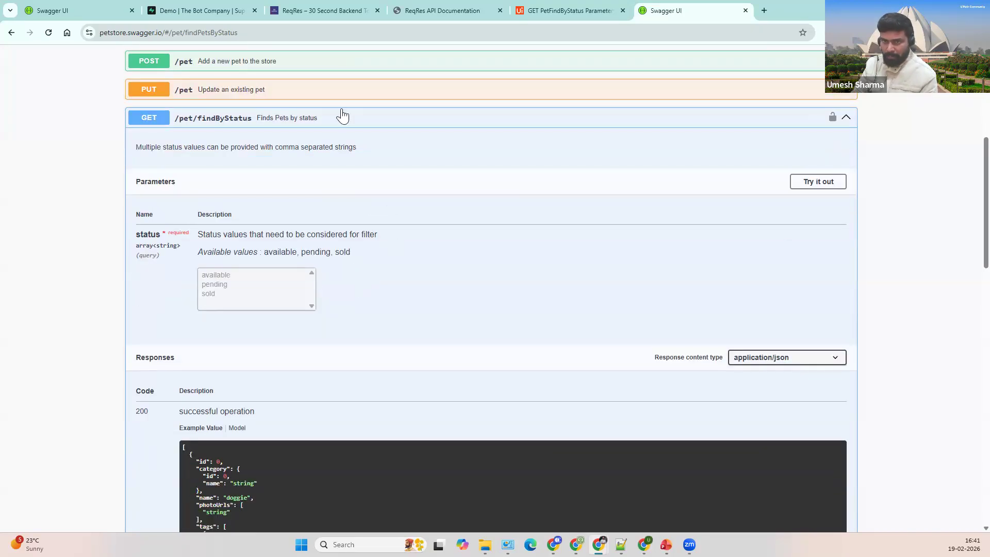
# Step: Try out findByStatus with status 'available' and review the 200 response of available pets
pyautogui.click(831, 182)
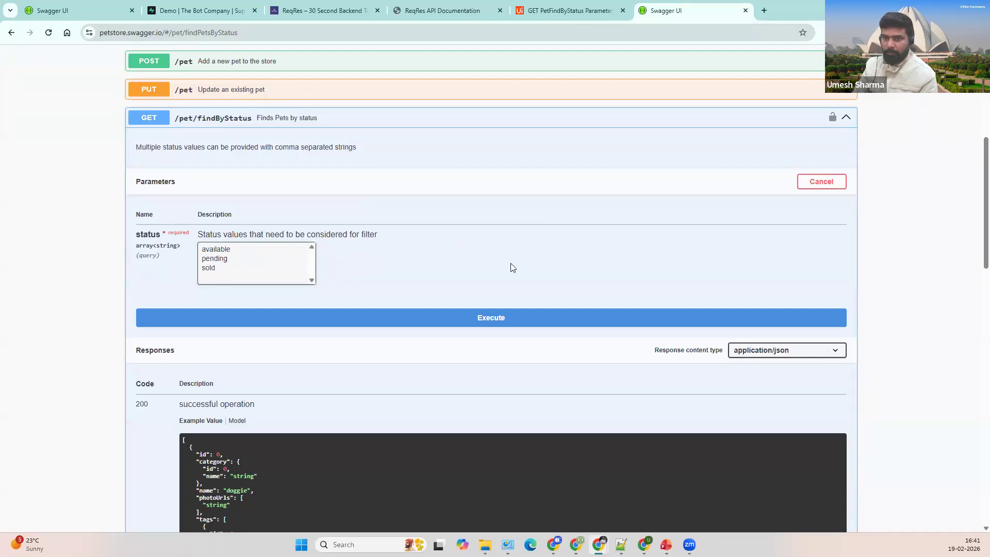
pyautogui.click(227, 249)
pyautogui.click(478, 317)
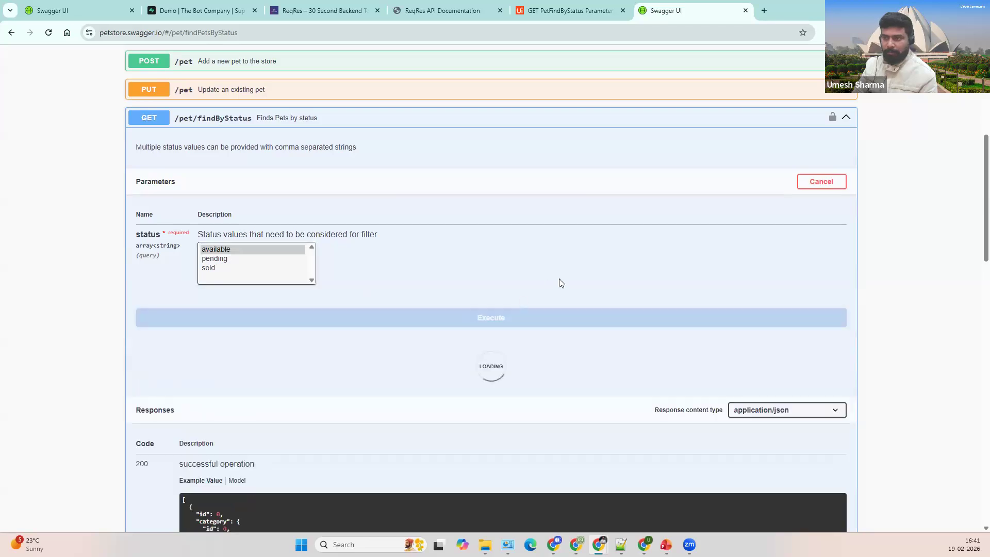
pyautogui.scroll(-5, 294, 264)
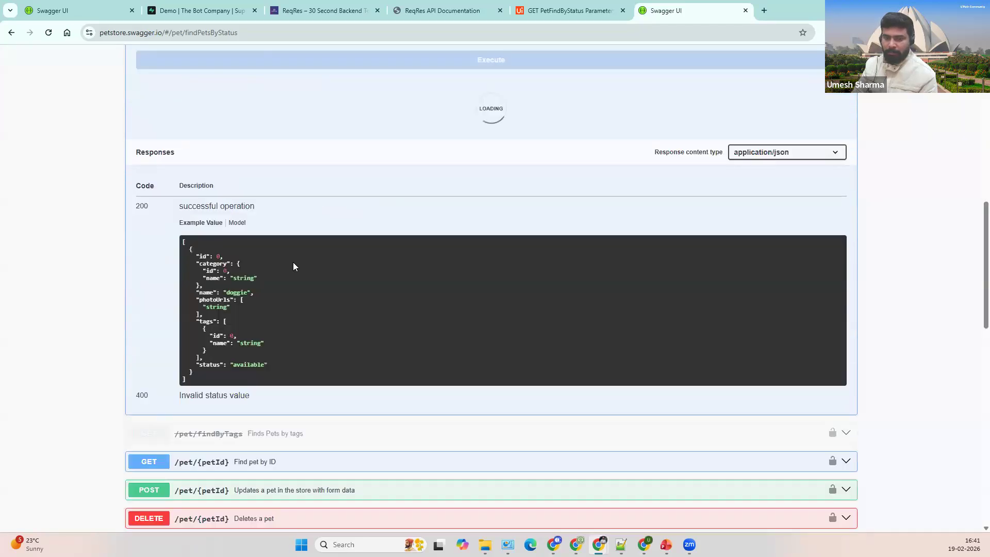
pyautogui.scroll(-5, 344, 338)
pyautogui.scroll(-3, 285, 362)
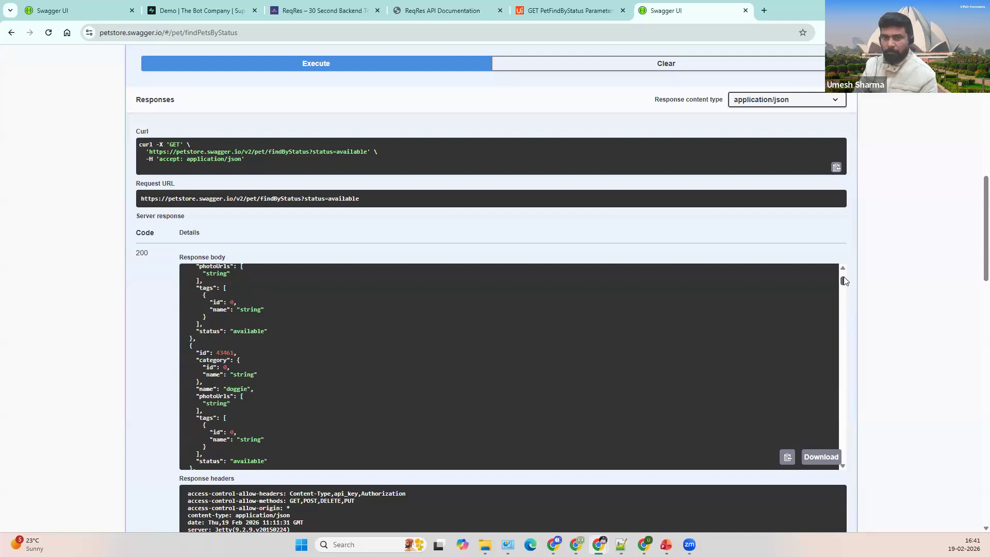
pyautogui.moveTo(843, 278); pyautogui.dragTo(815, 259)
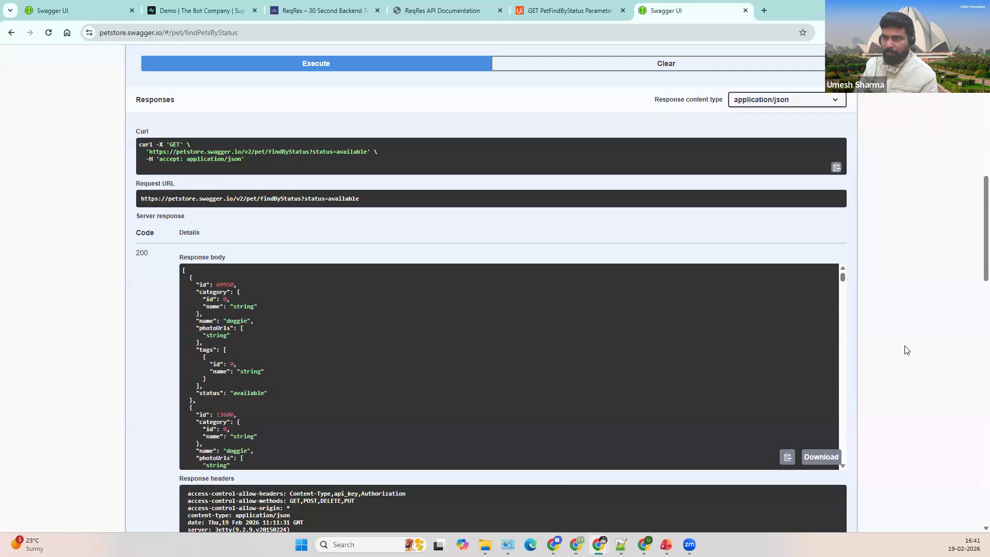
pyautogui.scroll(4, 906, 349)
# Step: Send the UiPath findByStatus test request with status 'available' and Overwrite fields on send enabled
pyautogui.click(566, 10)
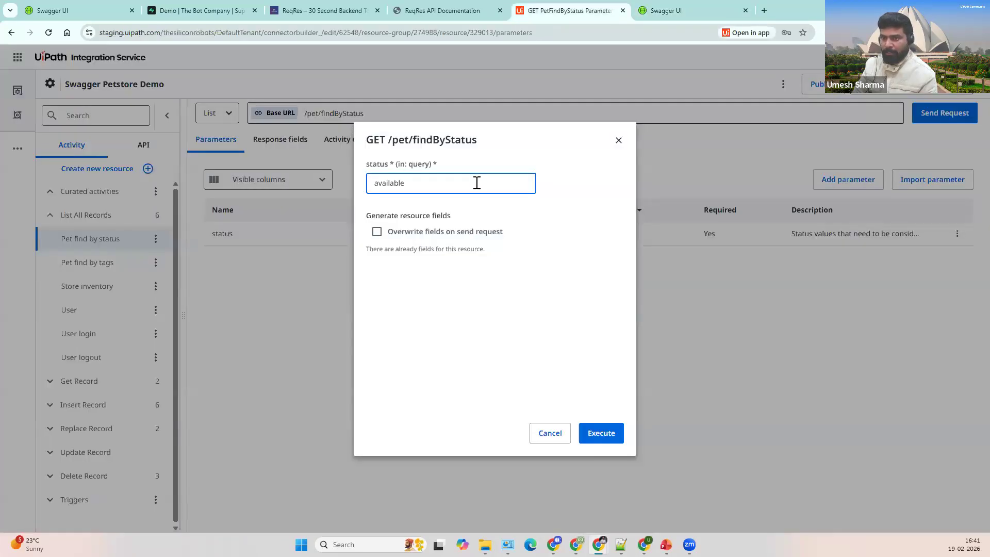
pyautogui.click(477, 241)
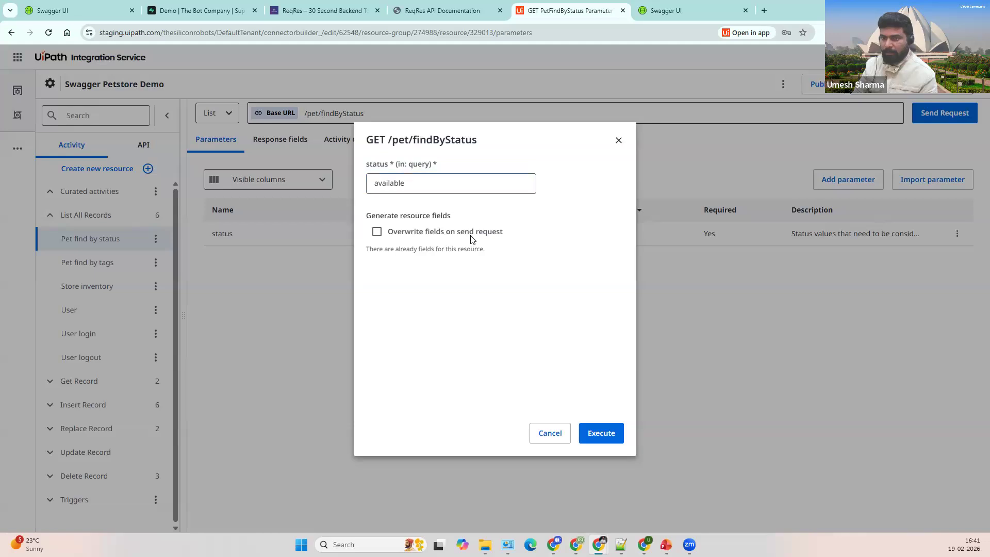
pyautogui.click(377, 232)
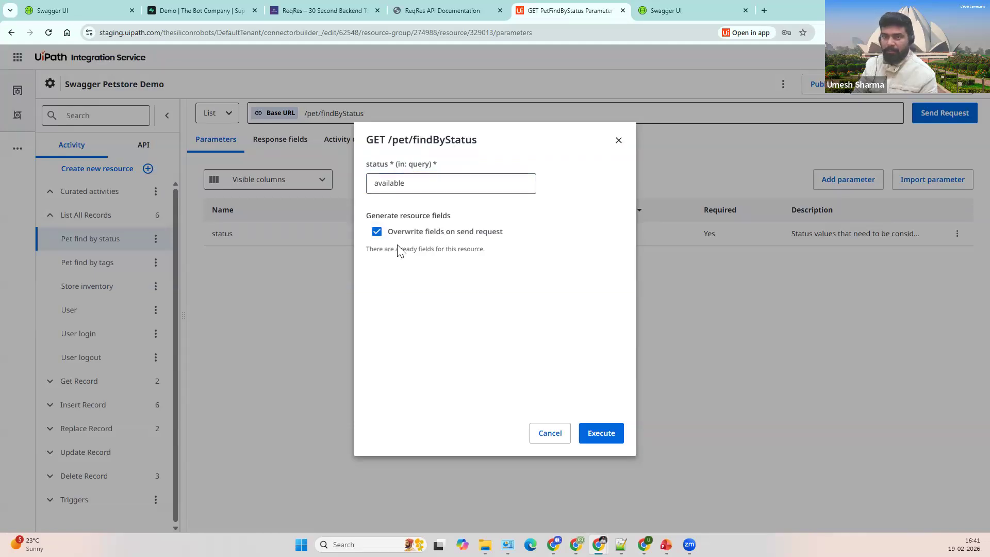
pyautogui.click(612, 429)
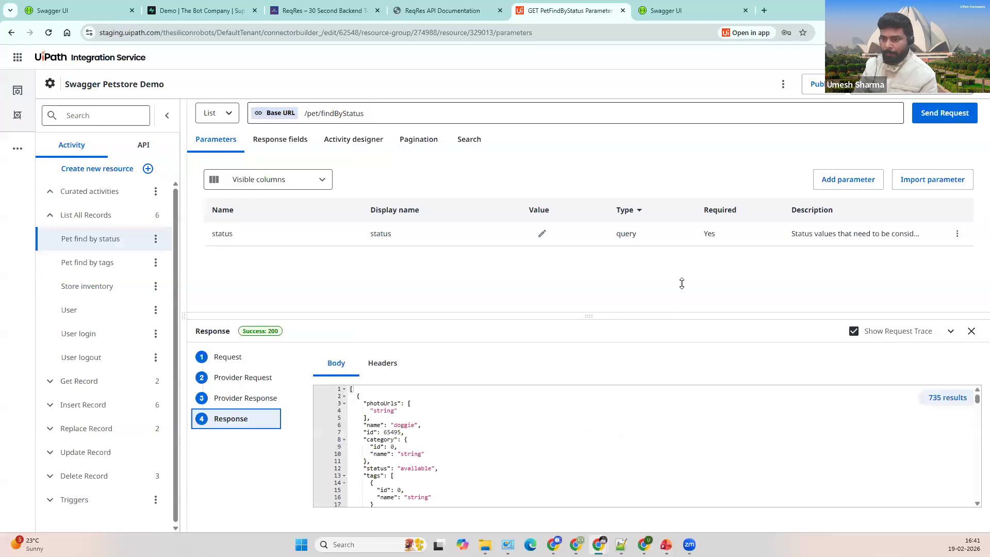
# Step: Enlarge and scroll through the Success 200 response listing 735 results
pyautogui.moveTo(689, 267); pyautogui.dragTo(685, 196)
pyautogui.click(453, 354)
pyautogui.scroll(-4, 925, 354)
pyautogui.moveTo(975, 353); pyautogui.dragTo(976, 464)
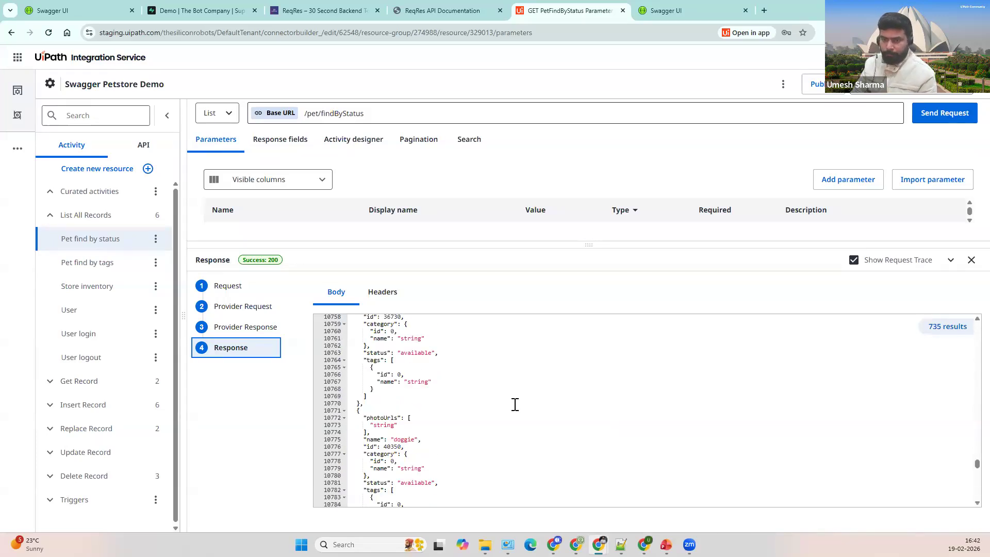
pyautogui.scroll(-10, 517, 408)
pyautogui.scroll(-10, 516, 414)
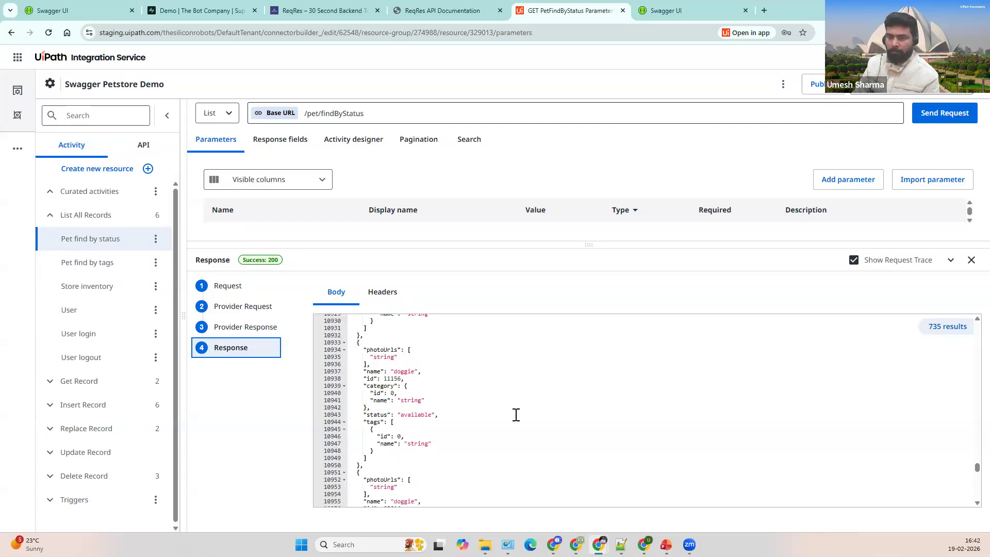
pyautogui.scroll(-10, 516, 414)
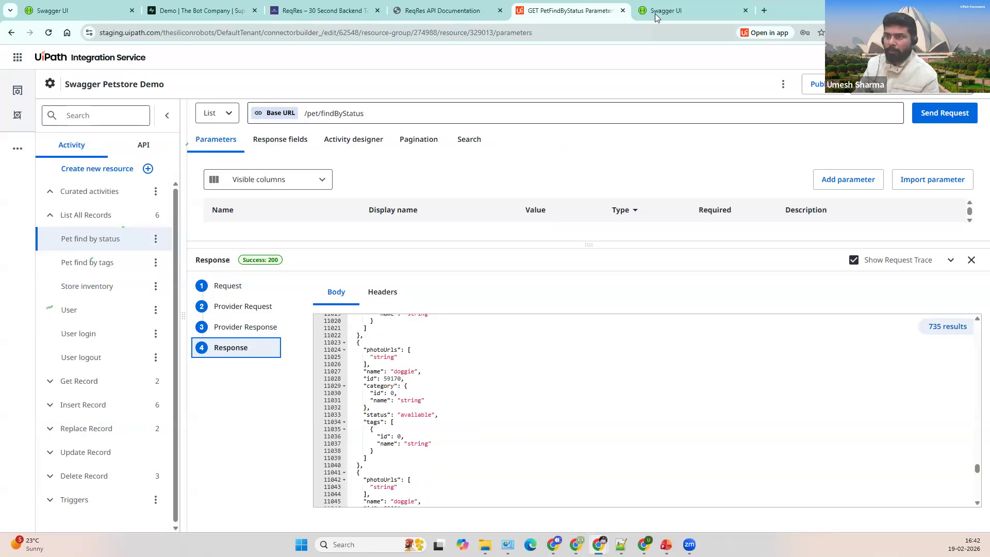
# Step: Compare with the Swagger UI response, then open a new request parameter form
pyautogui.click(670, 11)
pyautogui.click(562, 18)
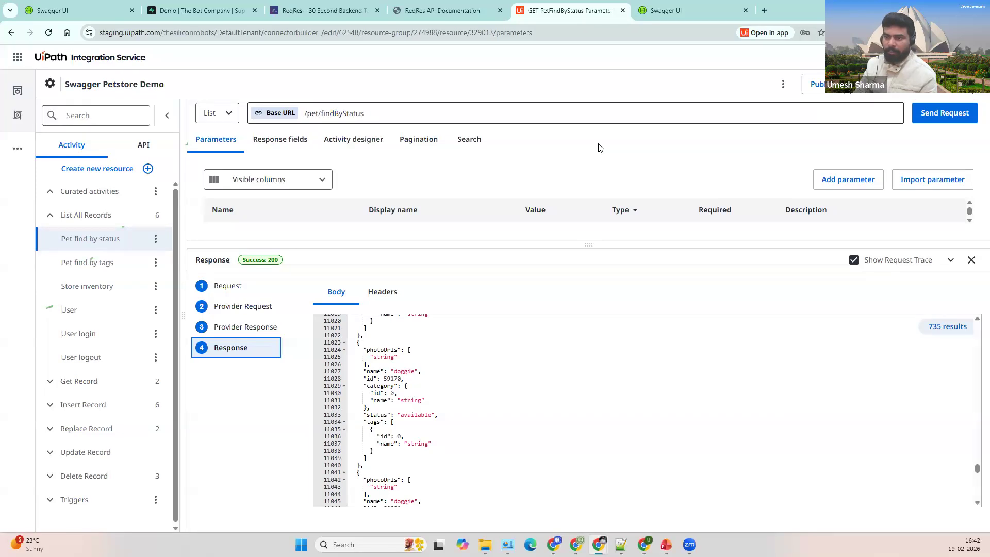
pyautogui.moveTo(591, 244); pyautogui.dragTo(588, 293)
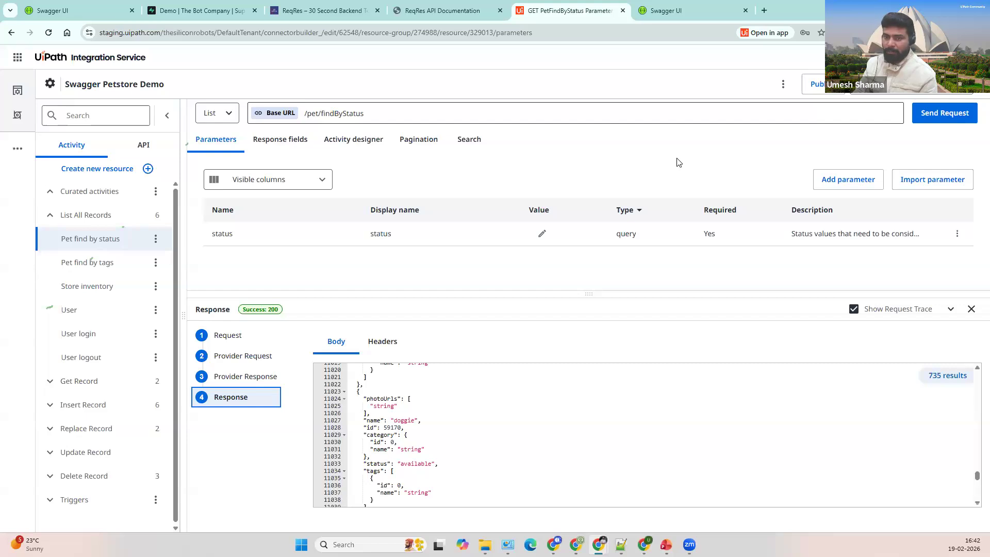
pyautogui.click(840, 181)
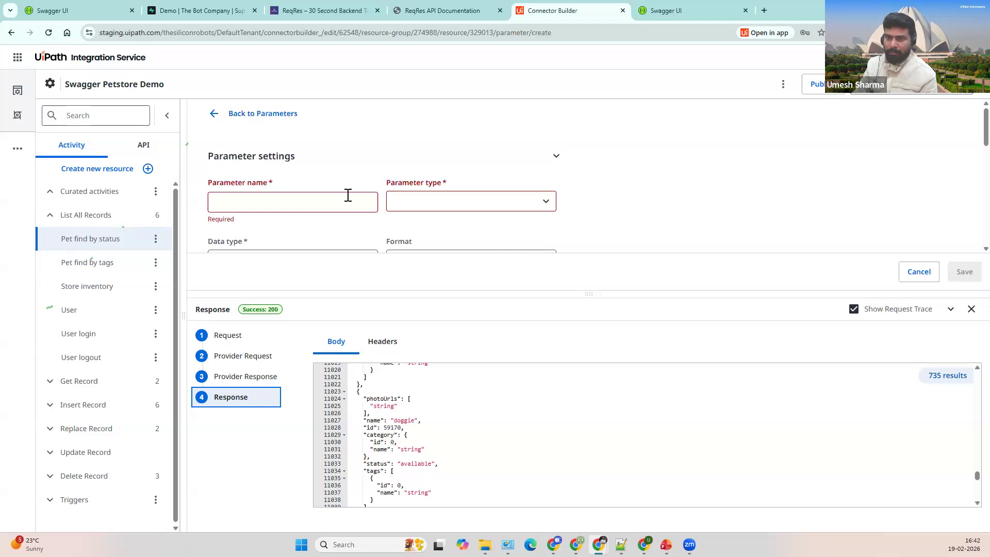
# Step: Cancel the parameter form and create a new connector using Start from blank
pyautogui.click(918, 280)
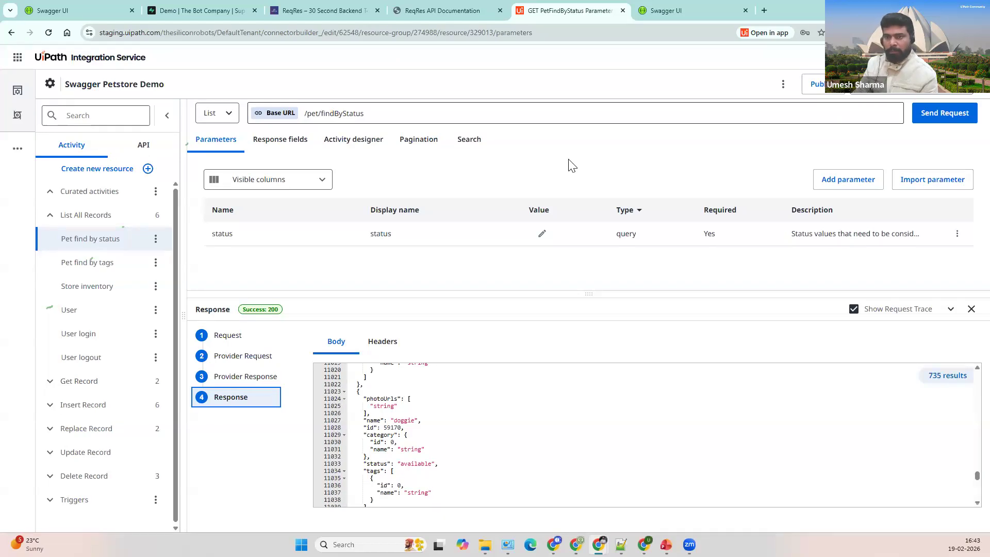
pyautogui.click(89, 60)
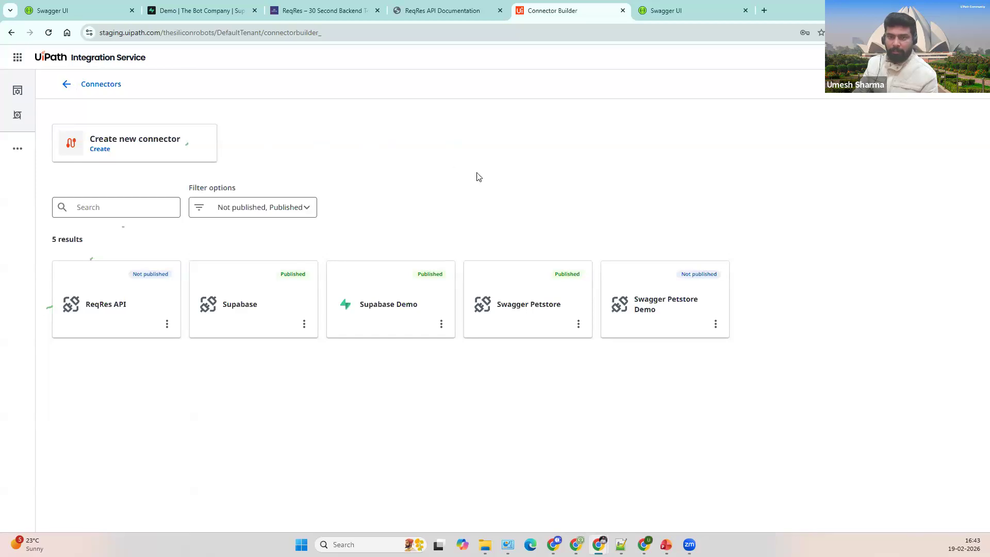
pyautogui.click(114, 142)
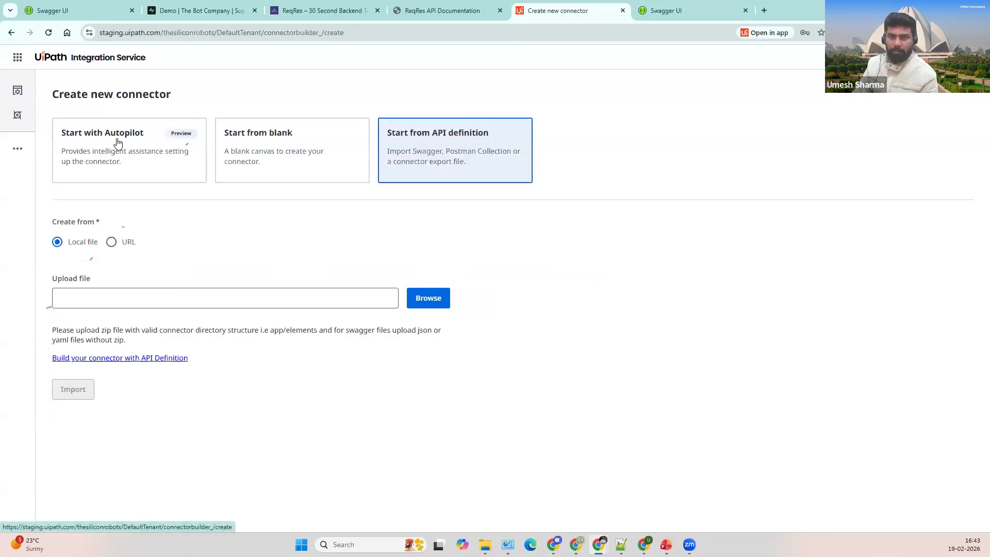
pyautogui.click(302, 162)
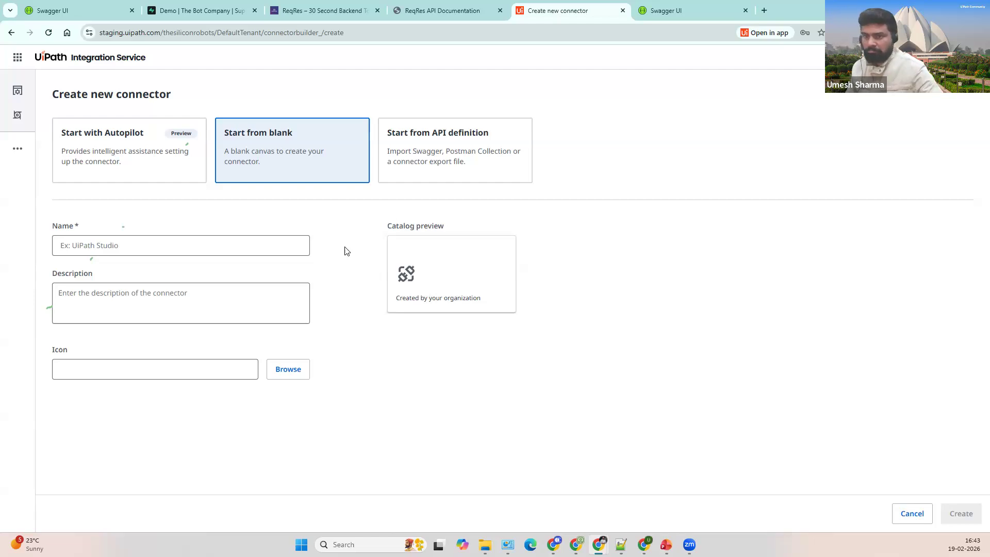
# Step: Enter 'Supabase-Demo -CustomConnector' as the new connector's name
pyautogui.click(249, 247)
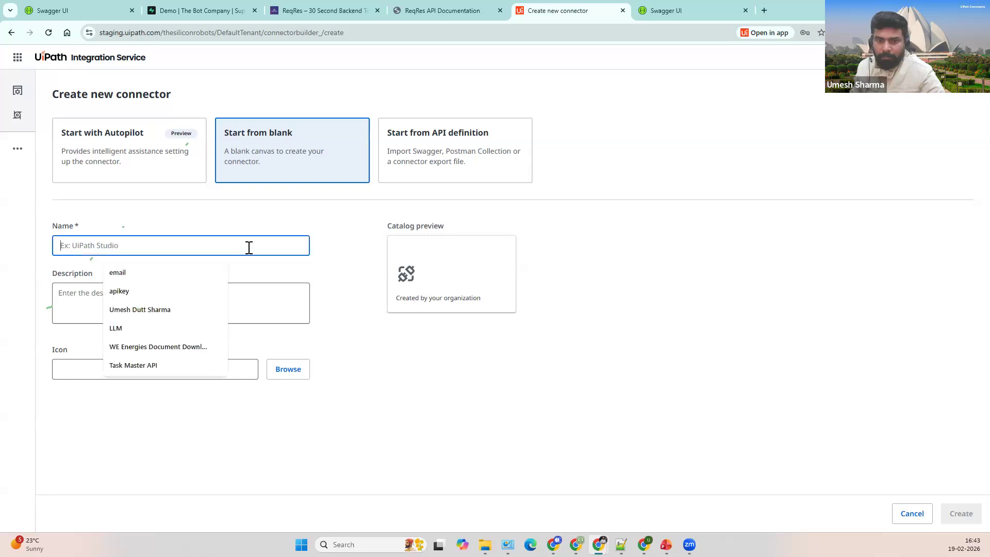
pyautogui.write('Supabae')
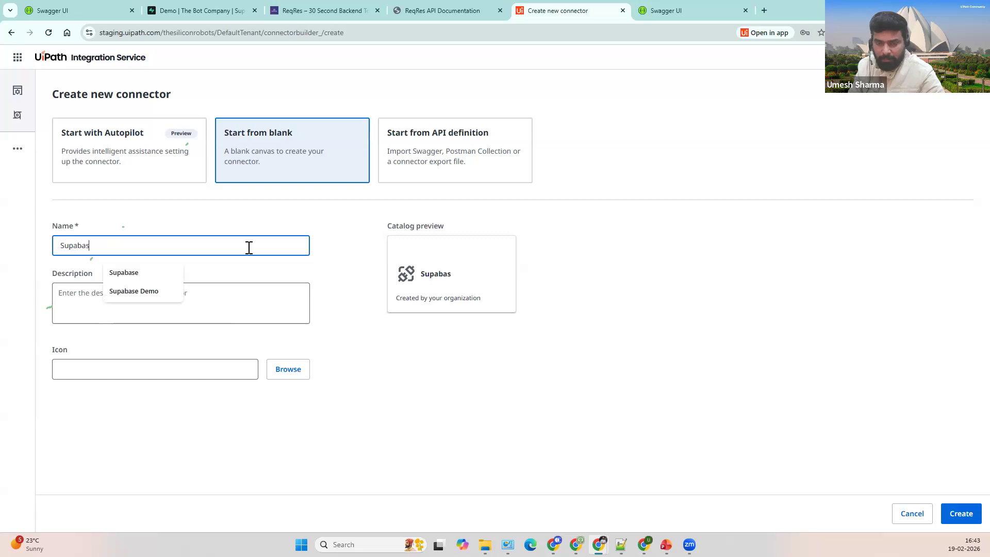
pyautogui.press('BackSpace')
pyautogui.write('se-')
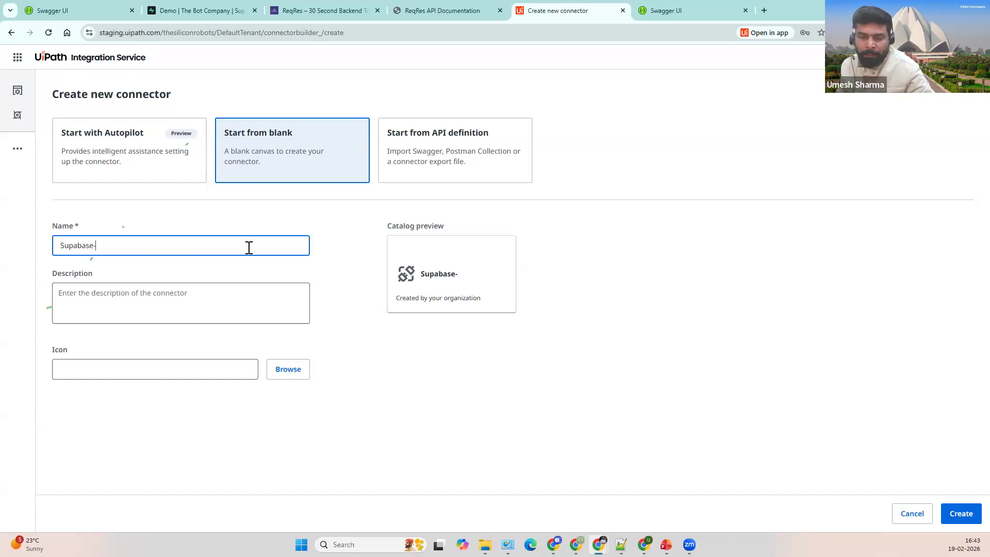
pyautogui.write('Demo -Cus')
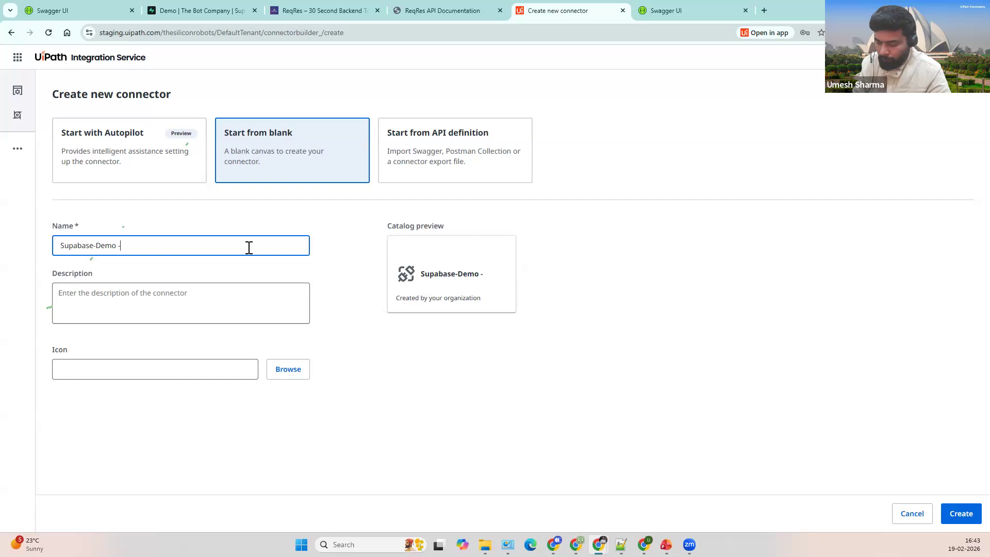
pyautogui.write('tomer')
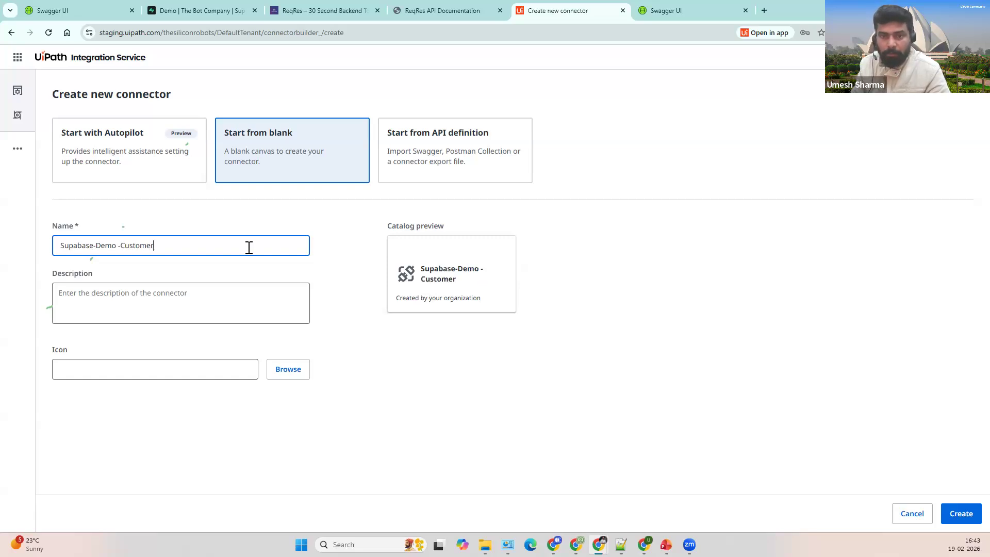
pyautogui.write('St')
pyautogui.press('BackSpace')
pyautogui.press('BackSpace')
pyautogui.press('BackSpace')
pyautogui.press('BackSpace')
pyautogui.write('Connector')
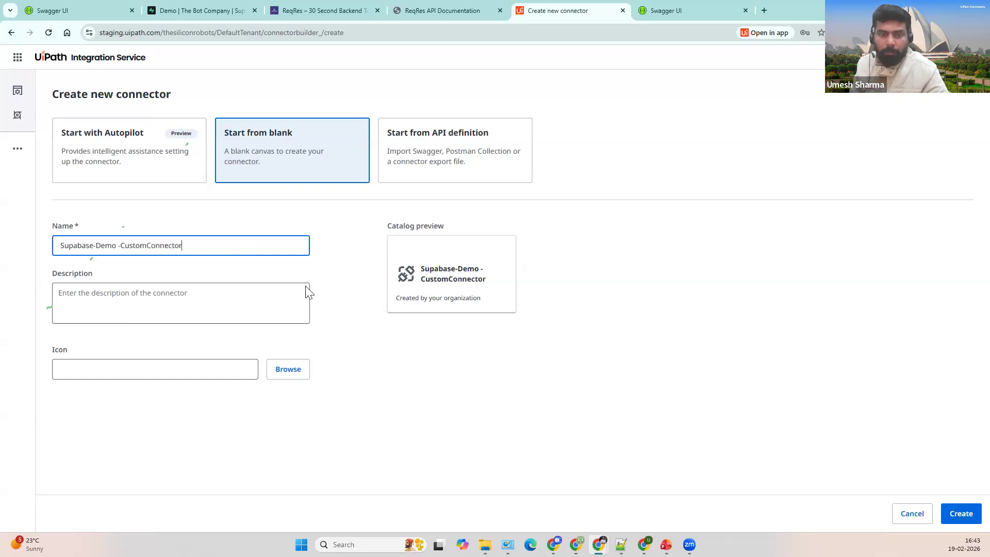
pyautogui.click(446, 349)
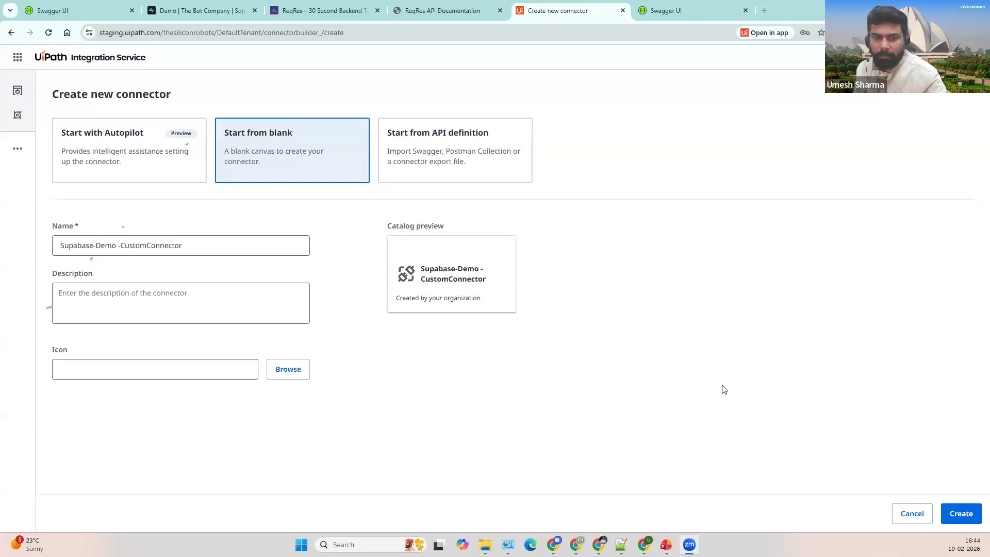
# Step: Create the connector, review its Base API and Authentication tabs, then go to Supabase's users table
pyautogui.click(958, 513)
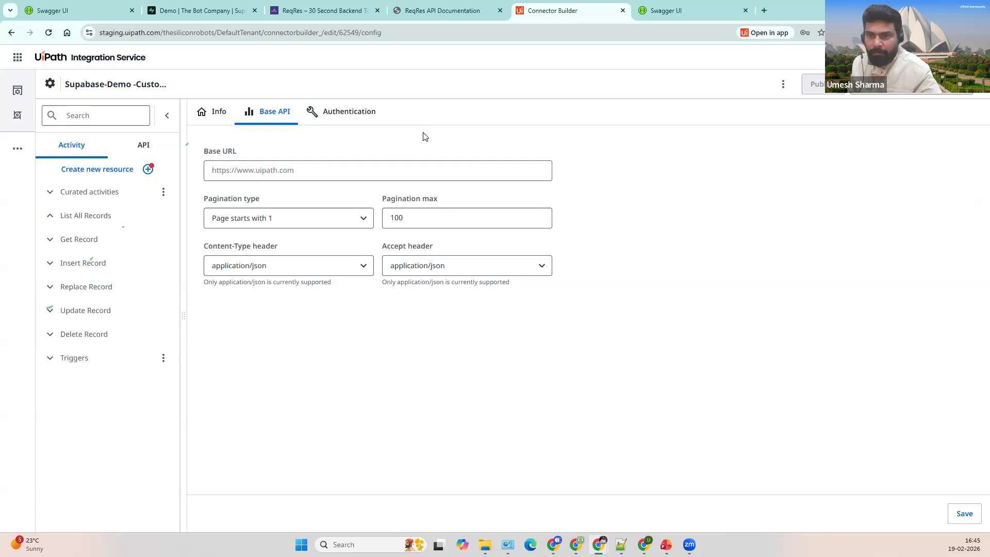
pyautogui.click(323, 171)
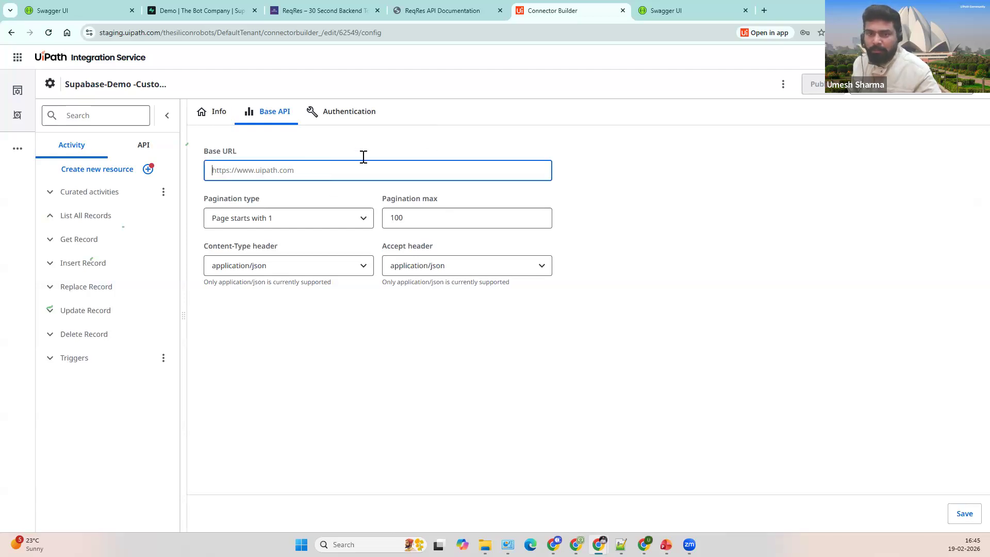
pyautogui.click(331, 118)
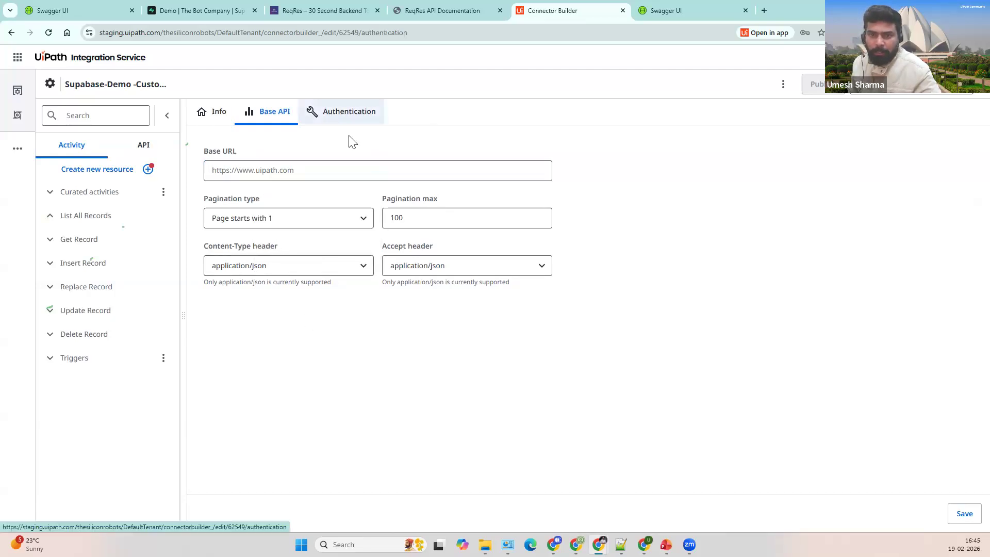
pyautogui.click(268, 111)
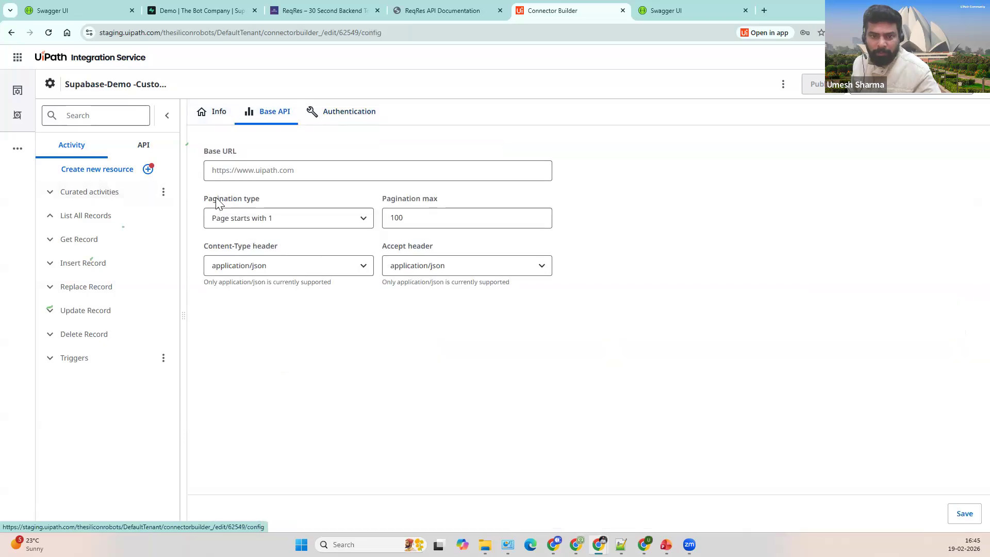
pyautogui.click(261, 170)
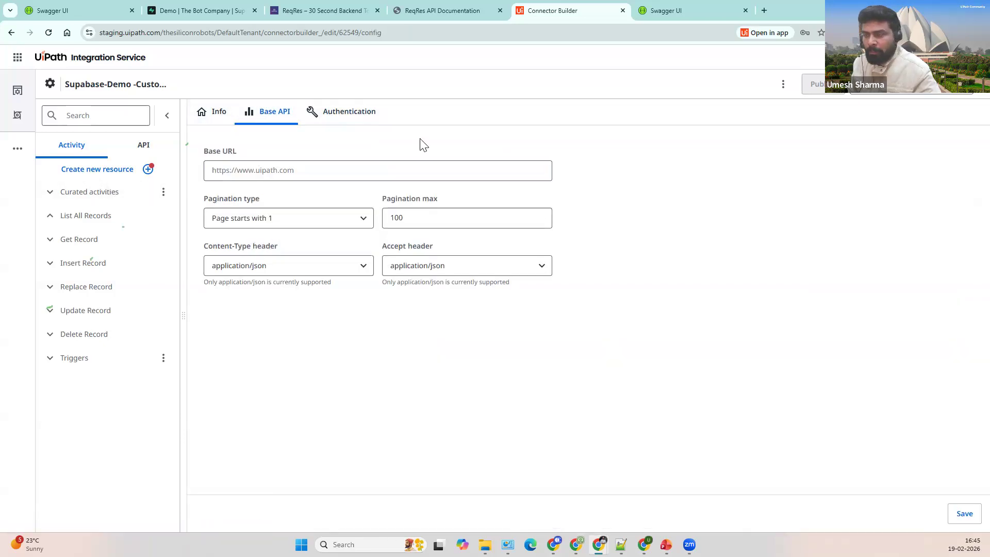
pyautogui.click(202, 14)
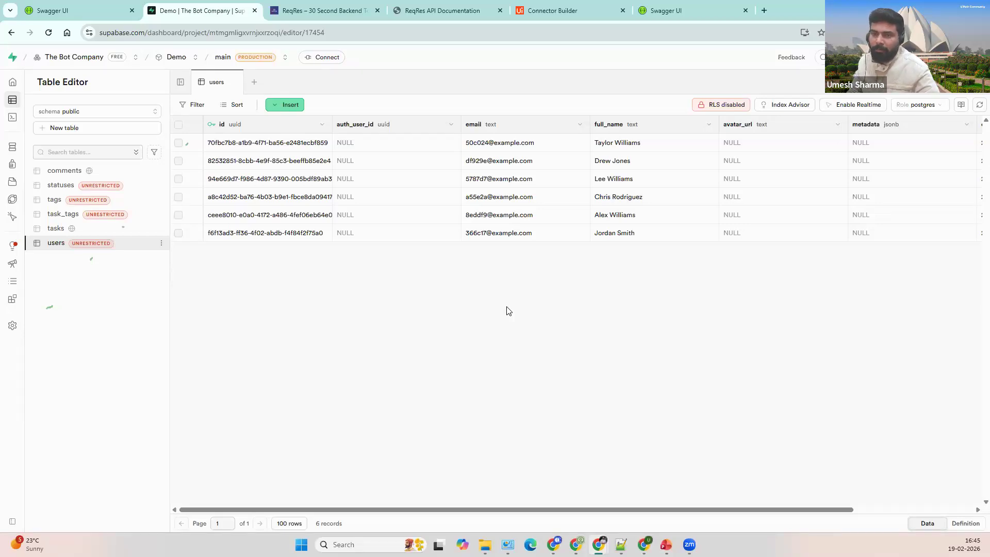
pyautogui.moveTo(16, 118)
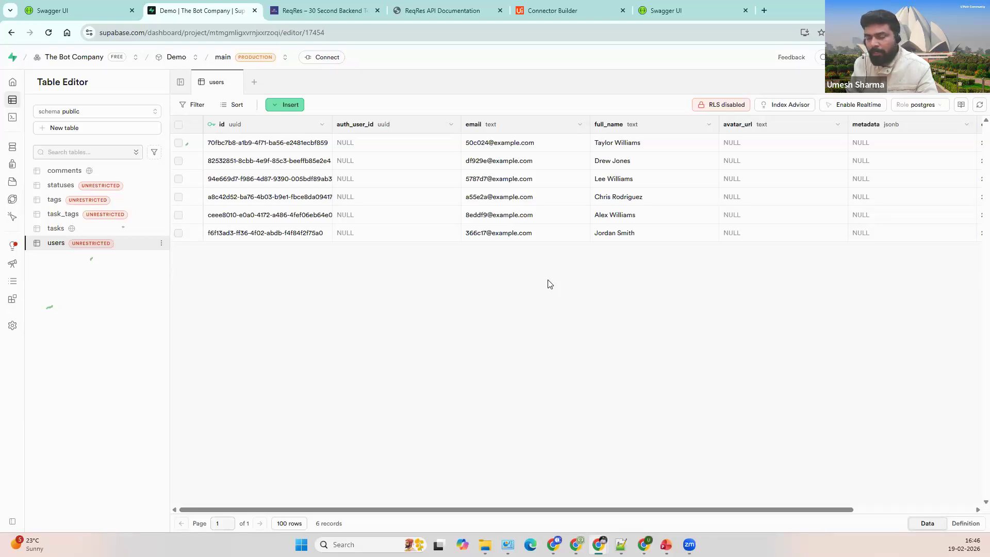
# Step: Open the users table API Docs and scroll to the Read rows example
pyautogui.click(960, 105)
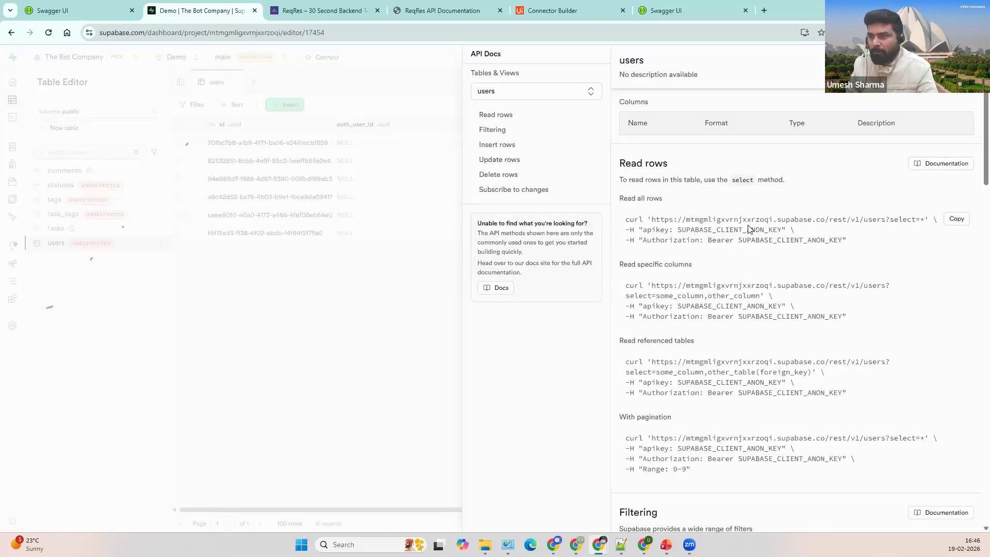
pyautogui.scroll(-1, 781, 258)
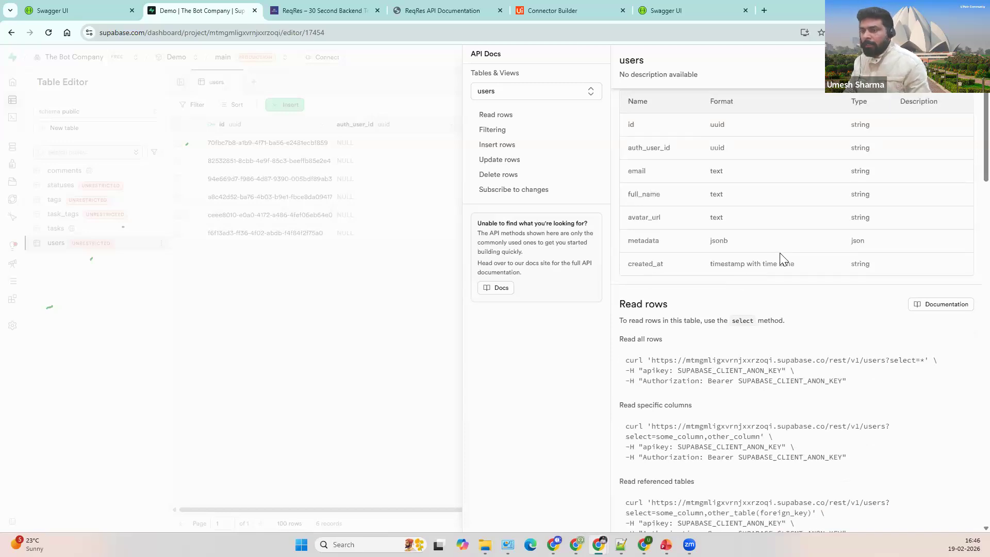
pyautogui.scroll(-2, 782, 257)
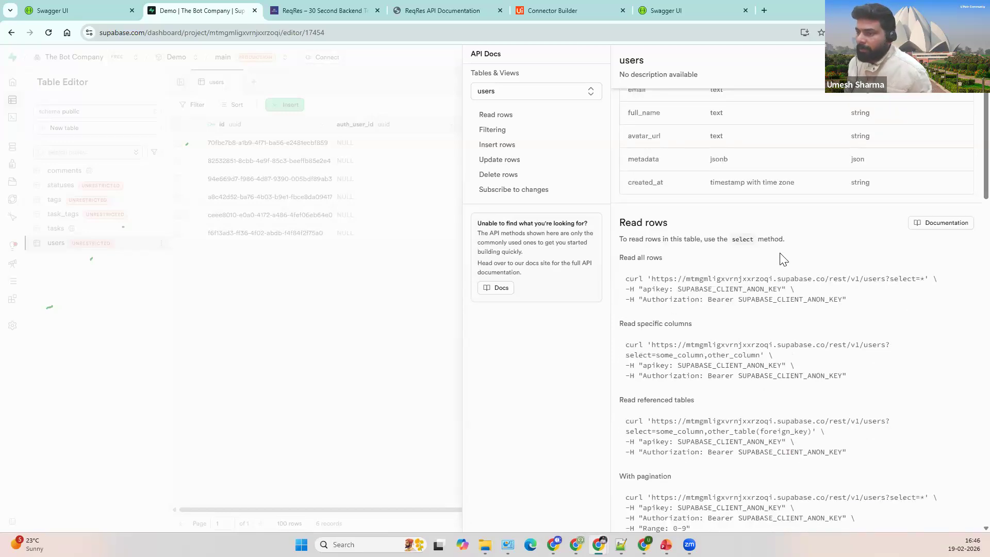
pyautogui.scroll(-2, 799, 240)
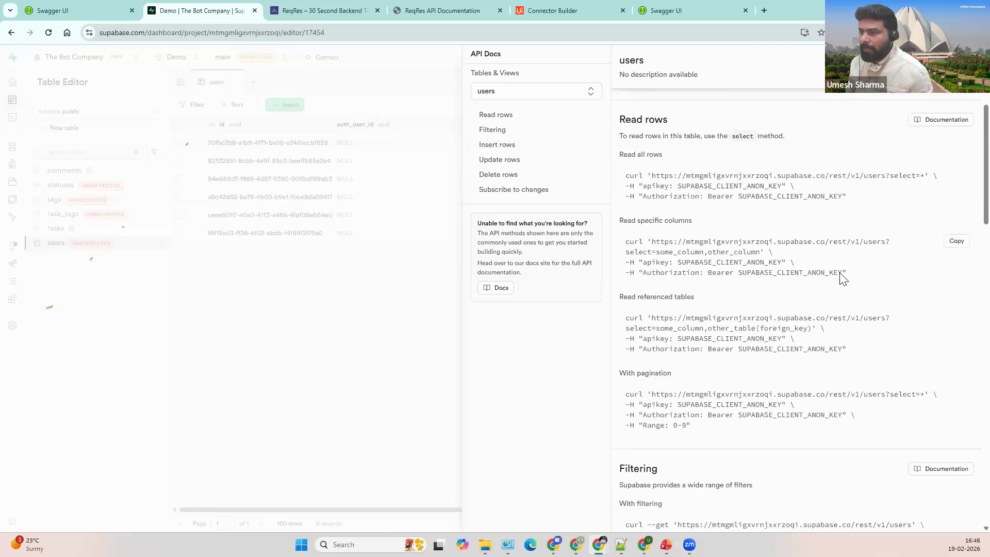
pyautogui.moveTo(626, 176); pyautogui.dragTo(738, 197)
pyautogui.click(778, 213)
pyautogui.moveTo(618, 123); pyautogui.dragTo(672, 122)
pyautogui.click(741, 167)
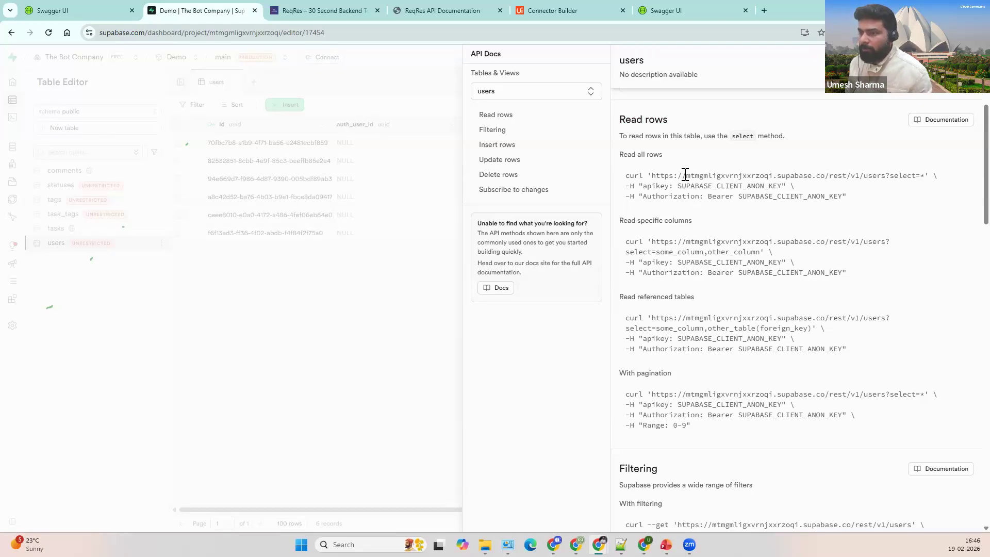
# Step: Examine the Read all rows request URL and its apikey and authorization header lines
pyautogui.moveTo(651, 176); pyautogui.dragTo(738, 176)
pyautogui.moveTo(899, 175); pyautogui.dragTo(926, 176)
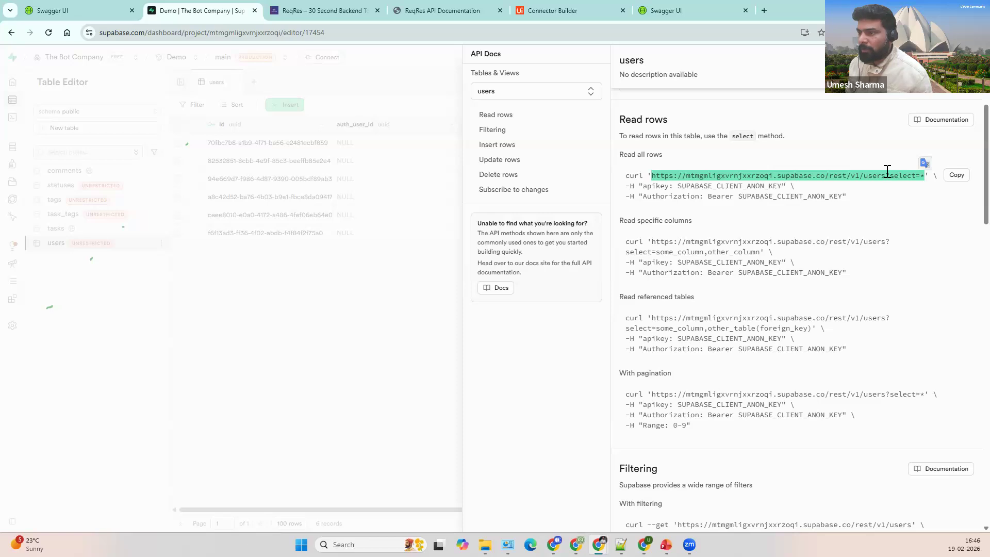
pyautogui.click(887, 184)
pyautogui.moveTo(640, 186); pyautogui.dragTo(787, 189)
pyautogui.click(686, 212)
pyautogui.moveTo(625, 185); pyautogui.dragTo(867, 201)
pyautogui.click(708, 209)
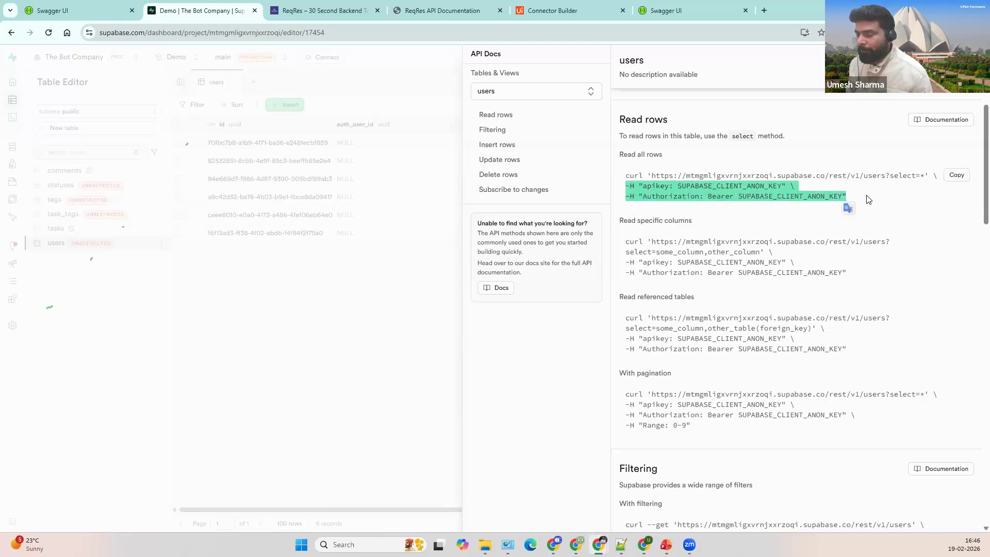
pyautogui.click(867, 200)
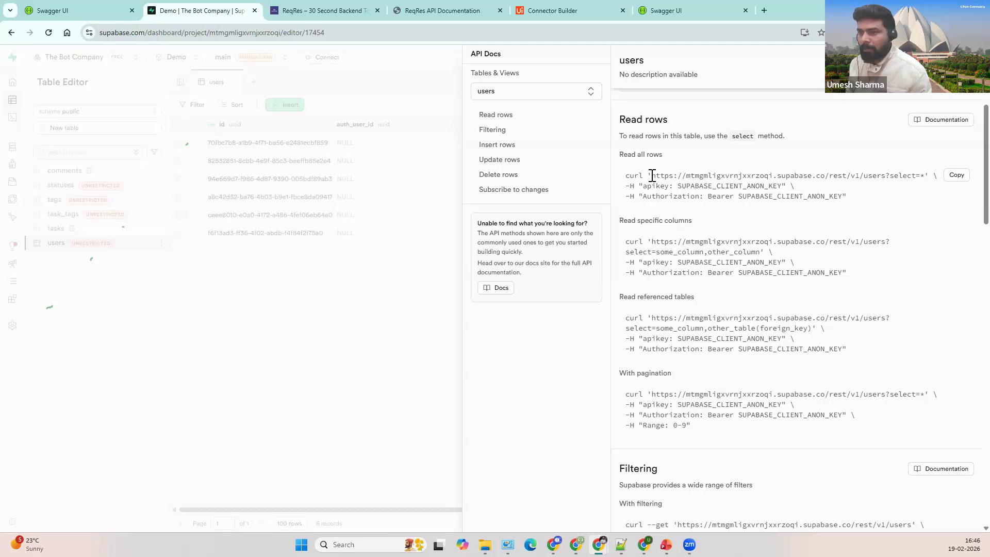
# Step: Select and copy the project's base URL without the path from the curl command
pyautogui.moveTo(651, 176); pyautogui.dragTo(823, 175)
pyautogui.hotkey('ctrl', 'c')
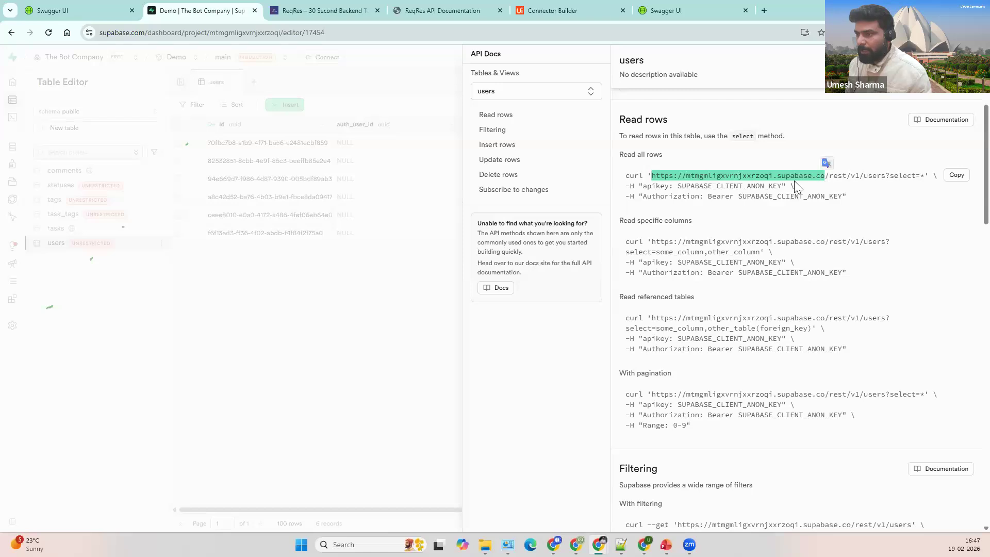
pyautogui.moveTo(828, 176); pyautogui.dragTo(809, 179)
pyautogui.click(823, 175)
pyautogui.moveTo(652, 175); pyautogui.dragTo(807, 177)
pyautogui.click(561, 20)
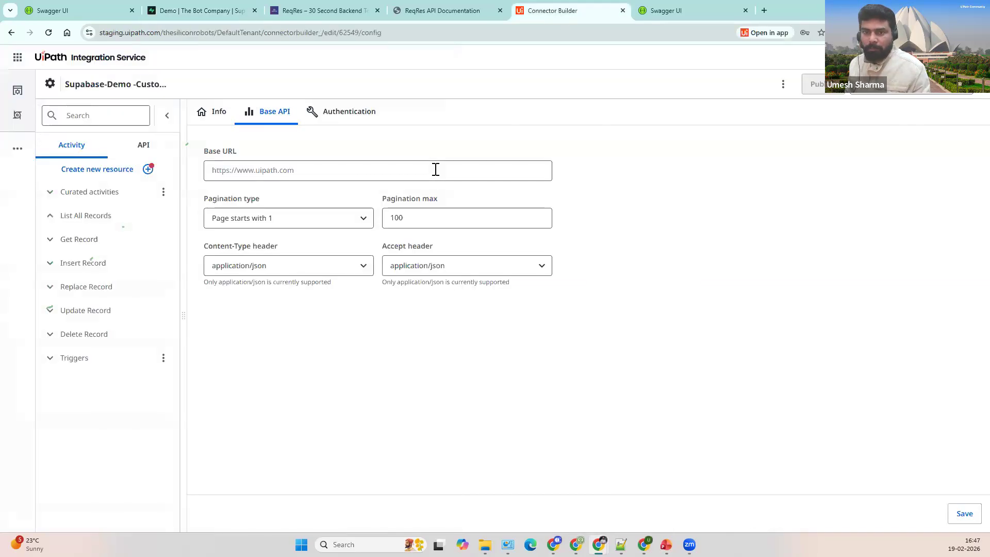
# Step: Paste the Supabase project URL into Base URL and proceed to the Authentication settings
pyautogui.click(436, 169)
pyautogui.hotkey('ctrl', 'v')
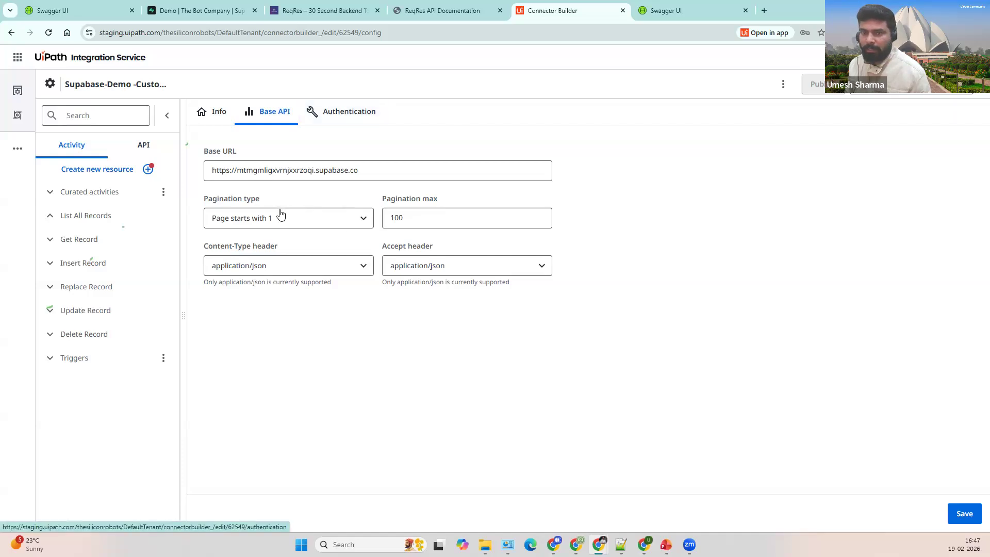
pyautogui.click(336, 113)
pyautogui.click(541, 98)
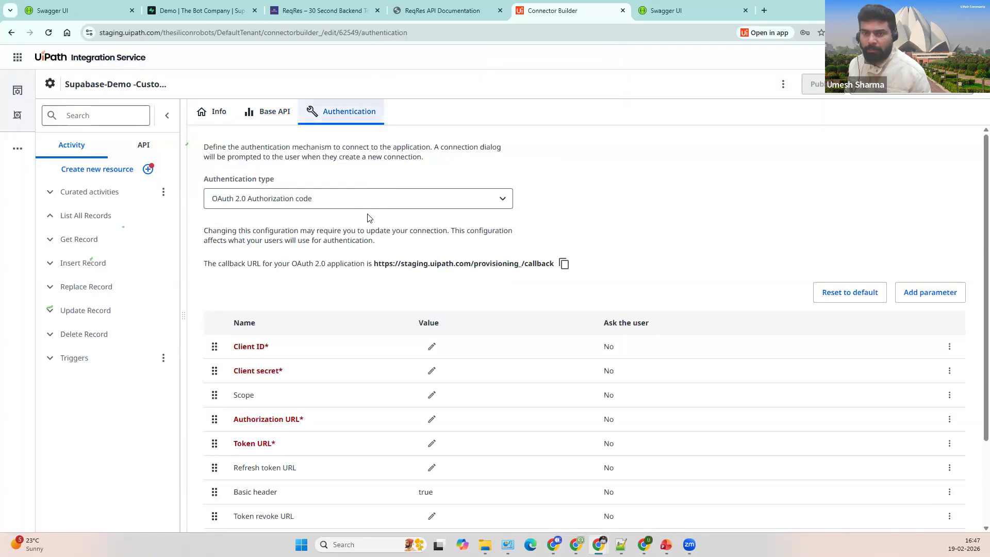
# Step: Set the authentication type to API key and locate the apikey header in the Supabase docs
pyautogui.click(376, 200)
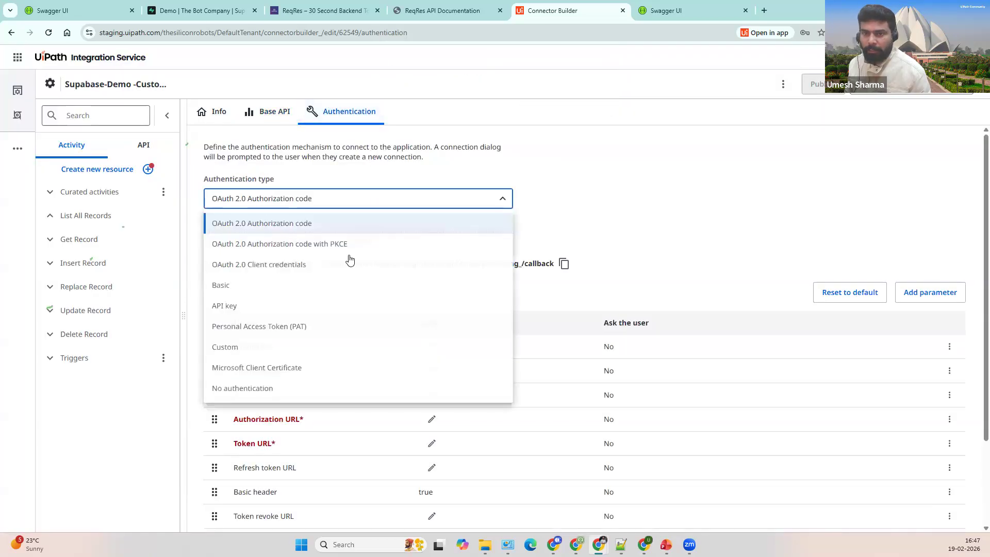
pyautogui.click(332, 306)
pyautogui.click(187, 14)
pyautogui.moveTo(651, 187); pyautogui.dragTo(670, 188)
pyautogui.click(670, 187)
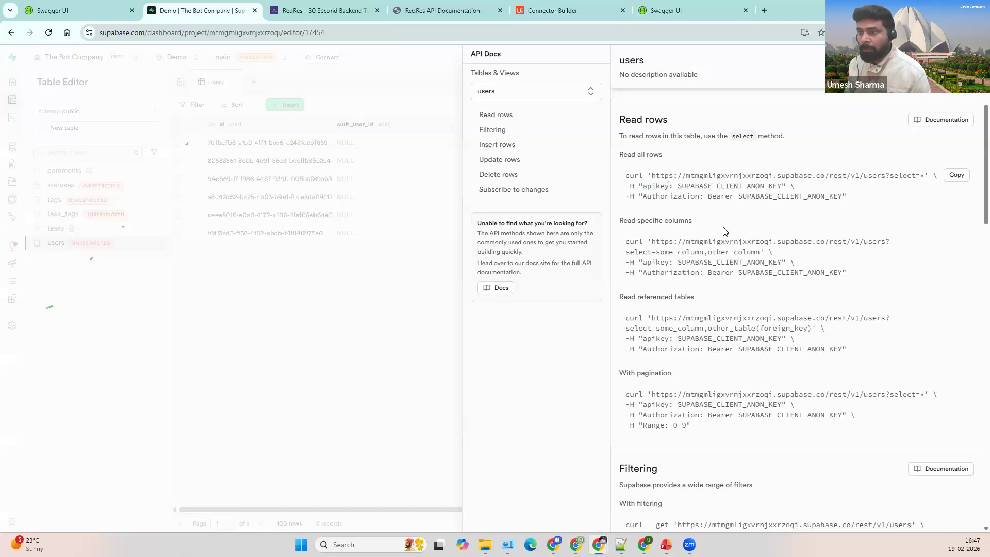
pyautogui.doubleClick(656, 186)
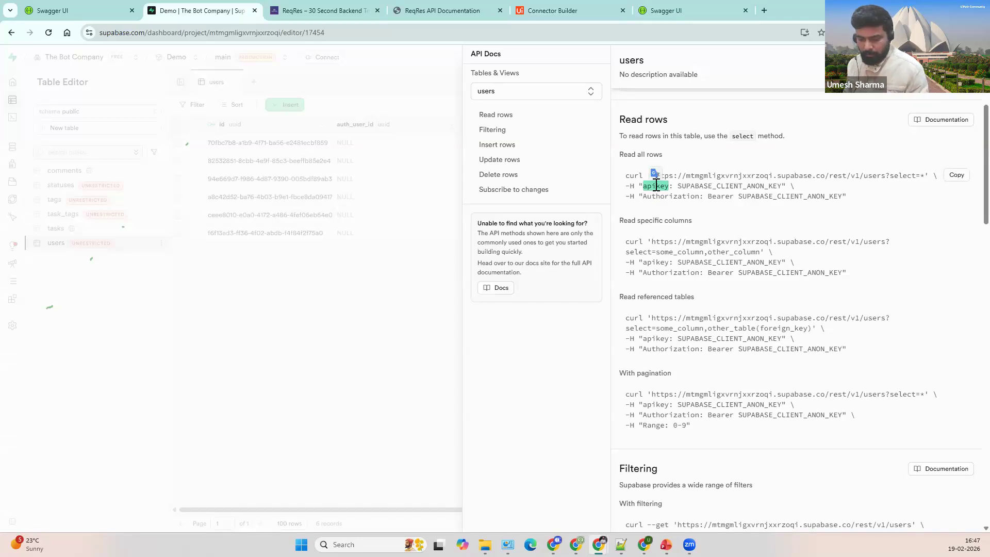
# Step: Check the connector's API key authentication fields, then return to the Supabase project
pyautogui.click(561, 15)
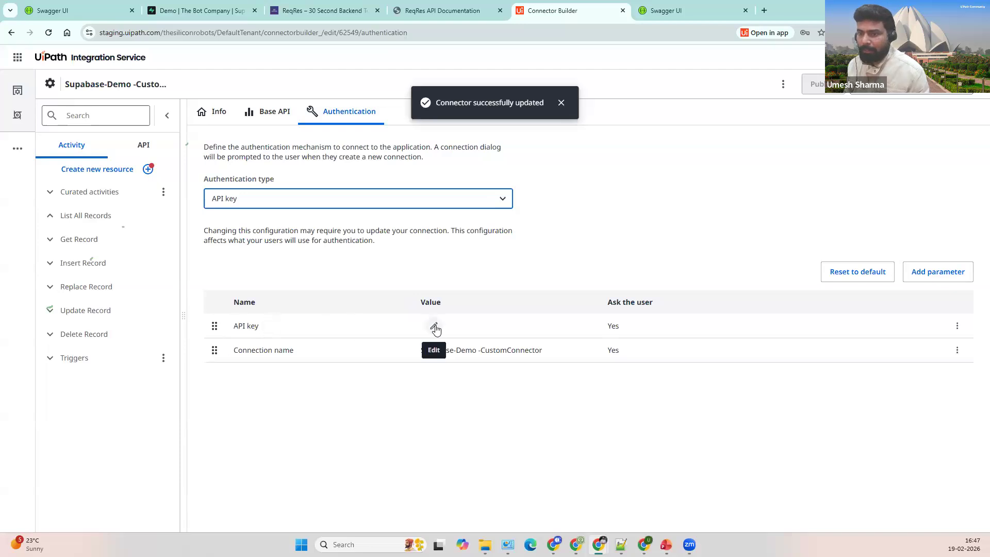
pyautogui.click(461, 235)
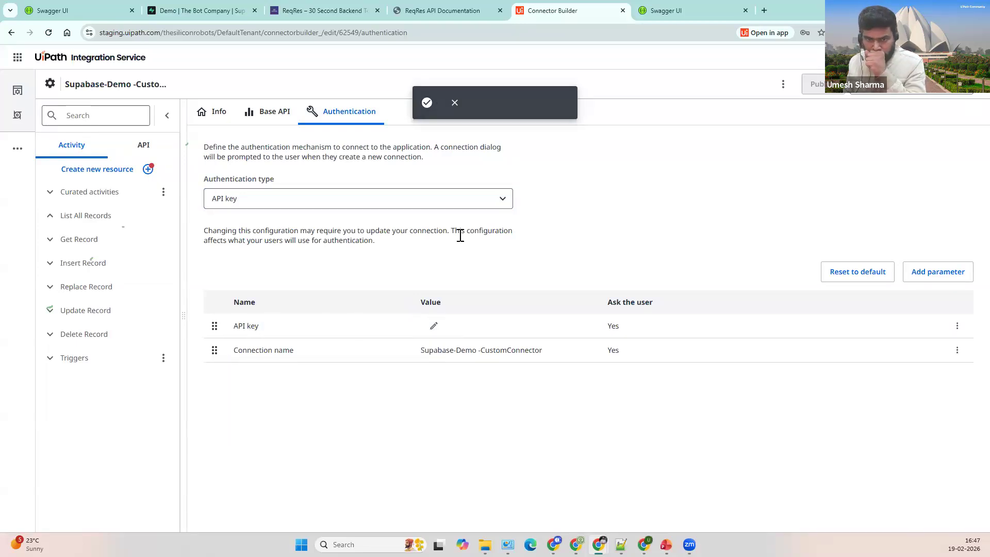
pyautogui.click(679, 11)
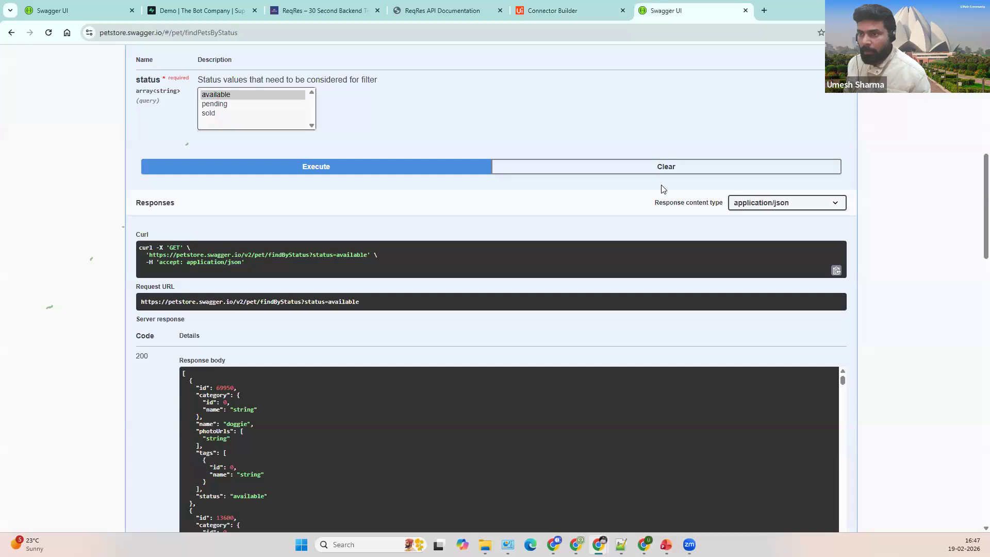
pyautogui.click(188, 12)
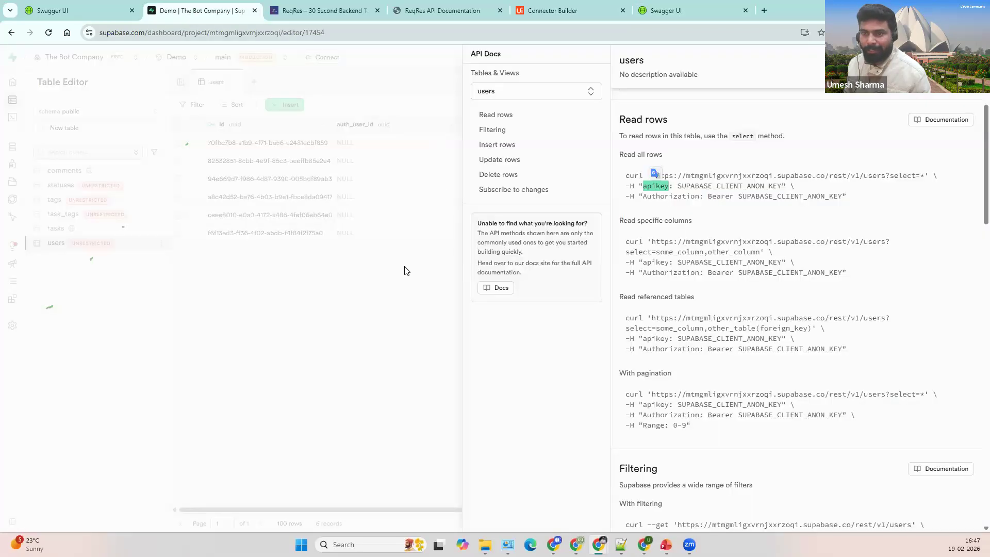
# Step: Reveal and copy the legacy service_role API key from Project Settings > API Keys
pyautogui.click(58, 324)
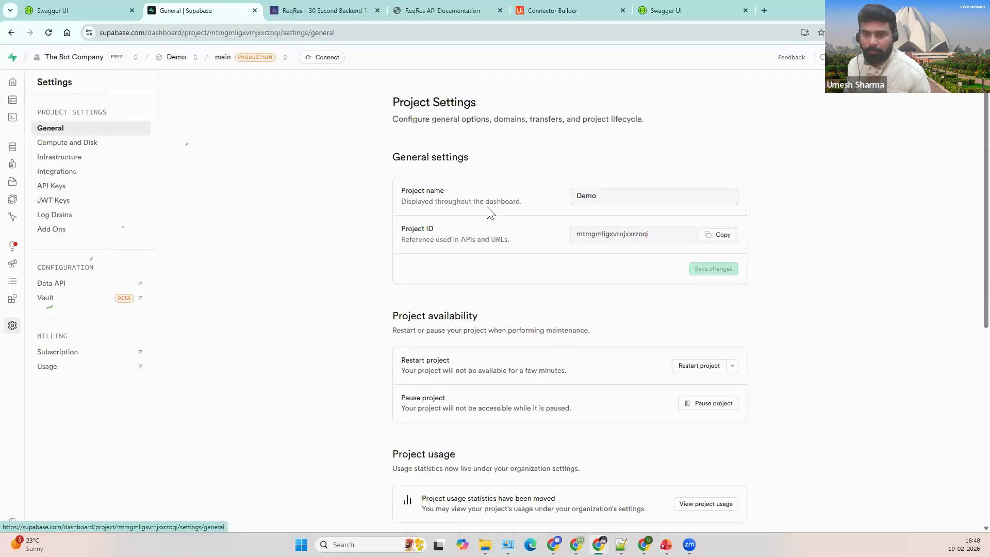
pyautogui.click(57, 186)
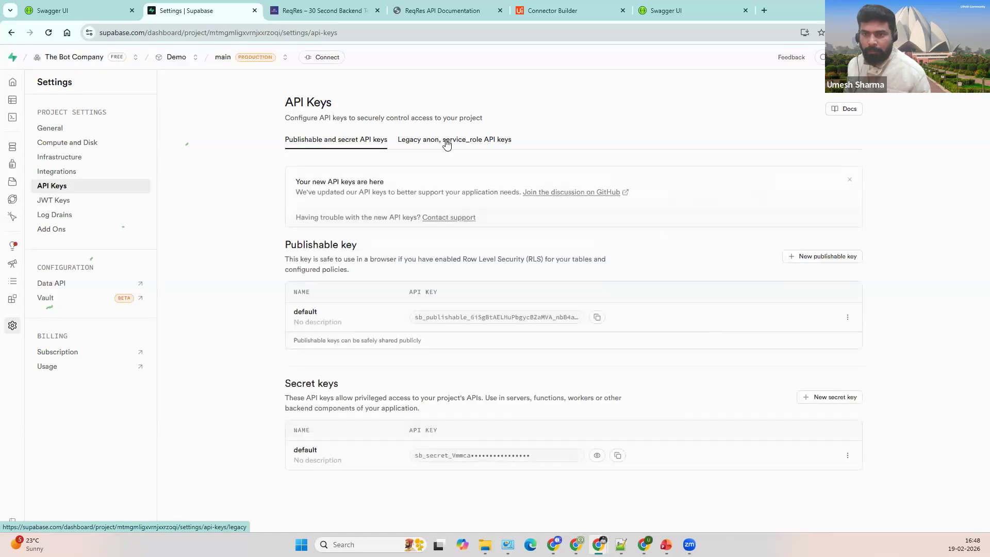
pyautogui.click(447, 144)
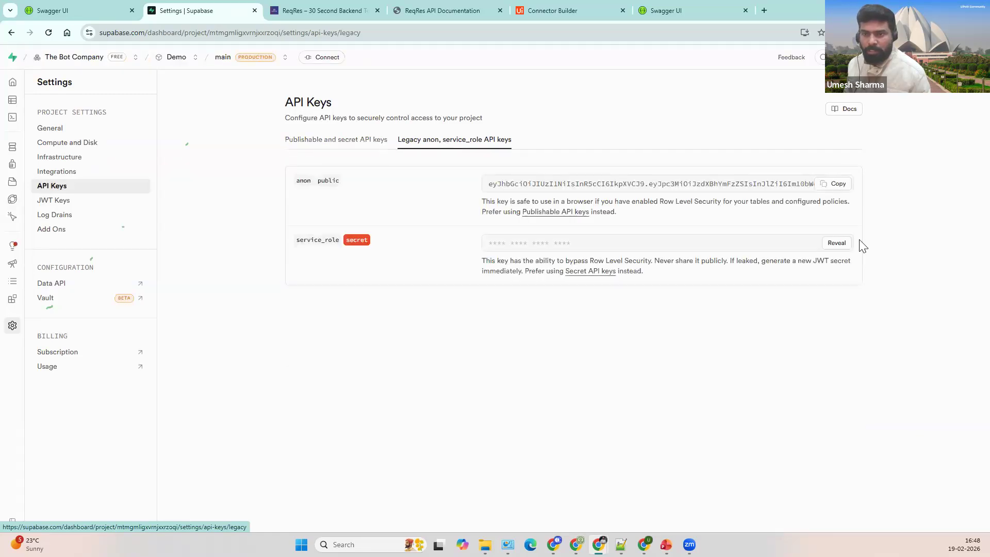
pyautogui.click(772, 247)
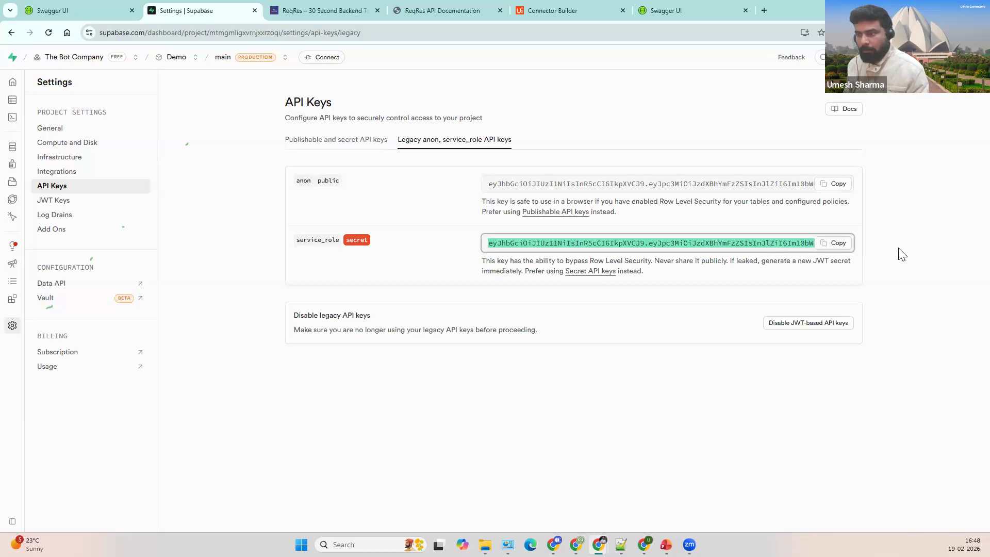
pyautogui.click(436, 72)
pyautogui.click(531, 11)
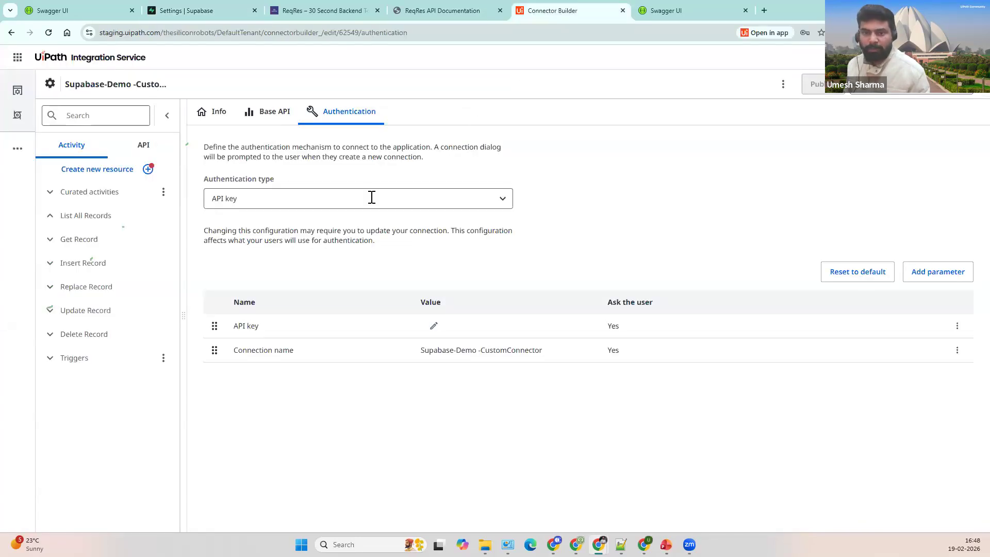
# Step: Paste the service_role key as the API key parameter's value and save it
pyautogui.click(434, 326)
pyautogui.click(486, 289)
pyautogui.hotkey('ctrl', 'v')
pyautogui.click(702, 247)
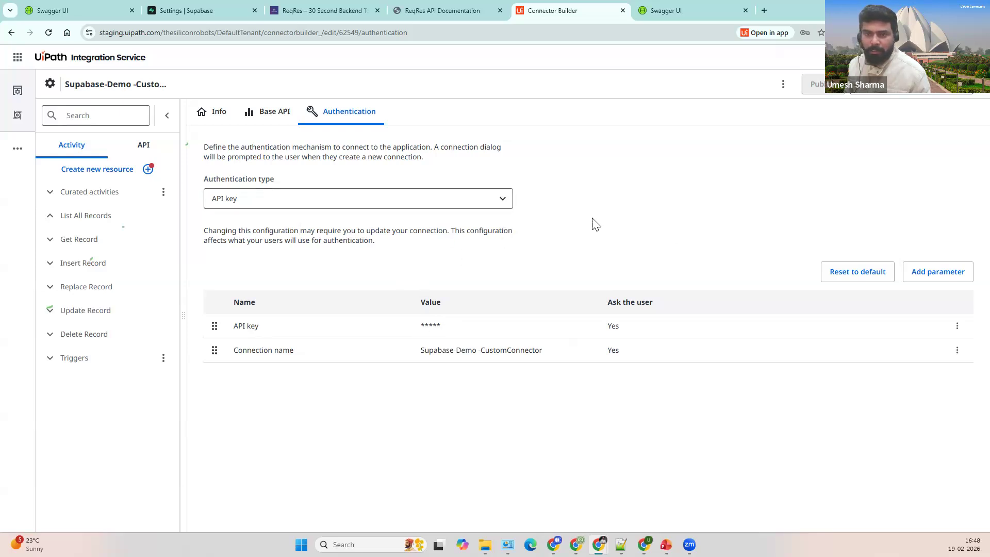
# Step: Add a connection with the pasted secret key and dismiss the success notification
pyautogui.click(890, 88)
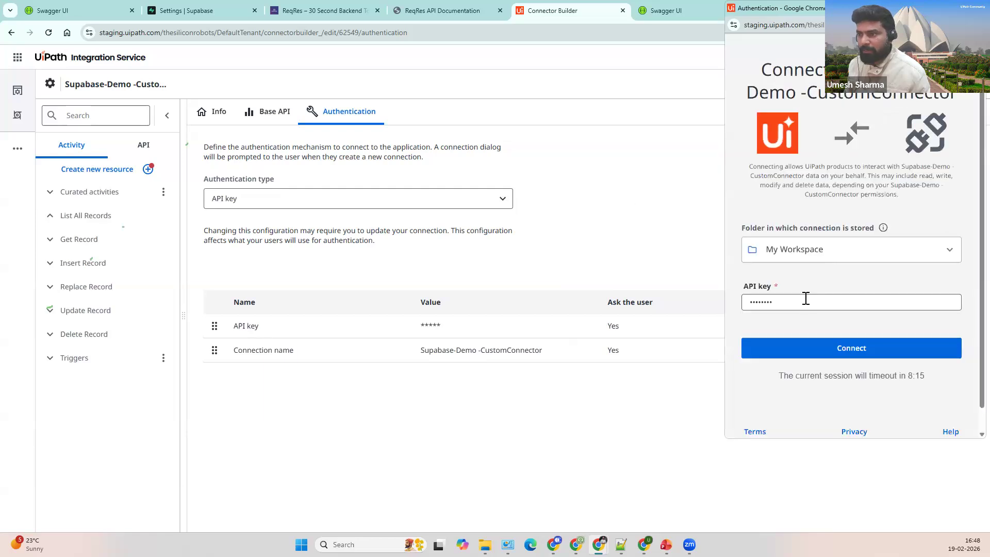
pyautogui.click(805, 299)
pyautogui.hotkey('ctrl', 'v')
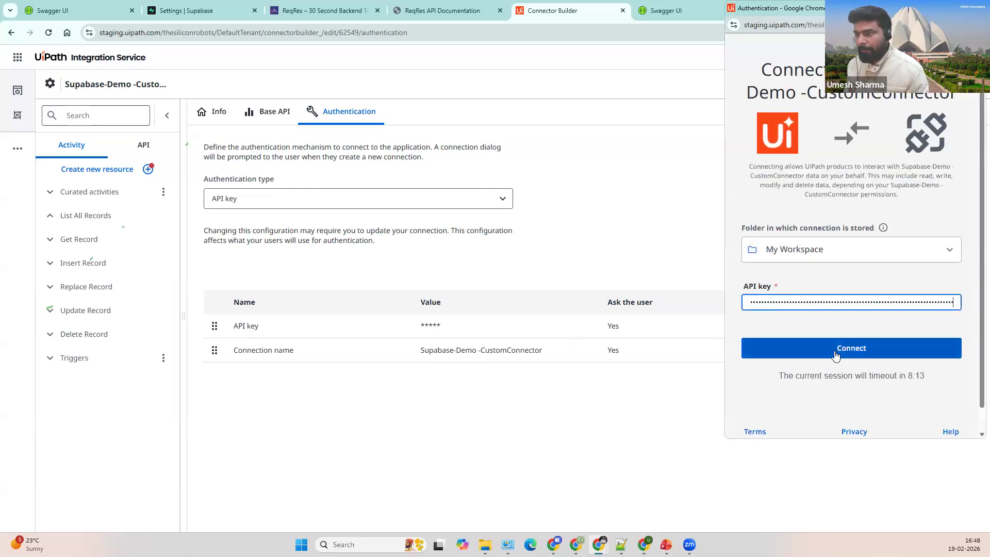
pyautogui.click(846, 349)
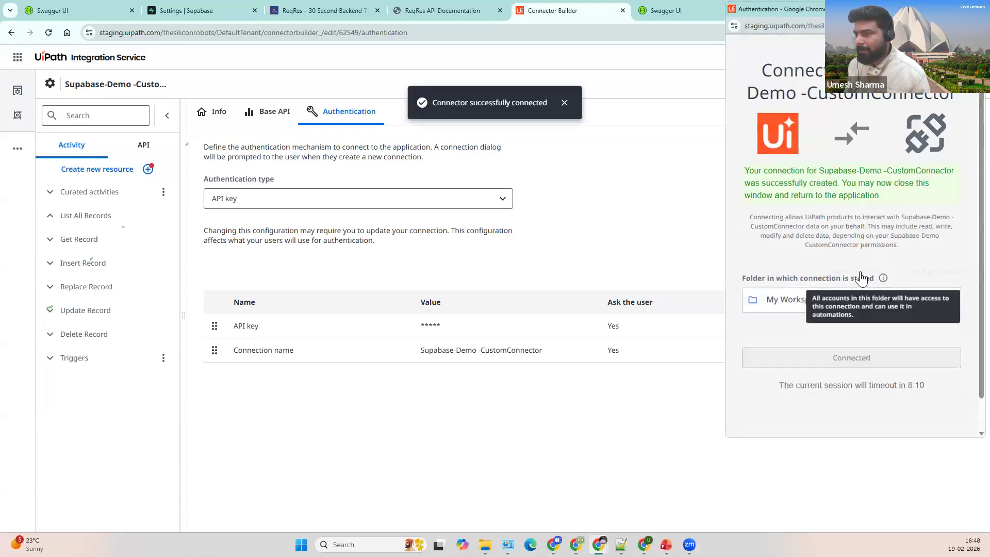
pyautogui.click(563, 102)
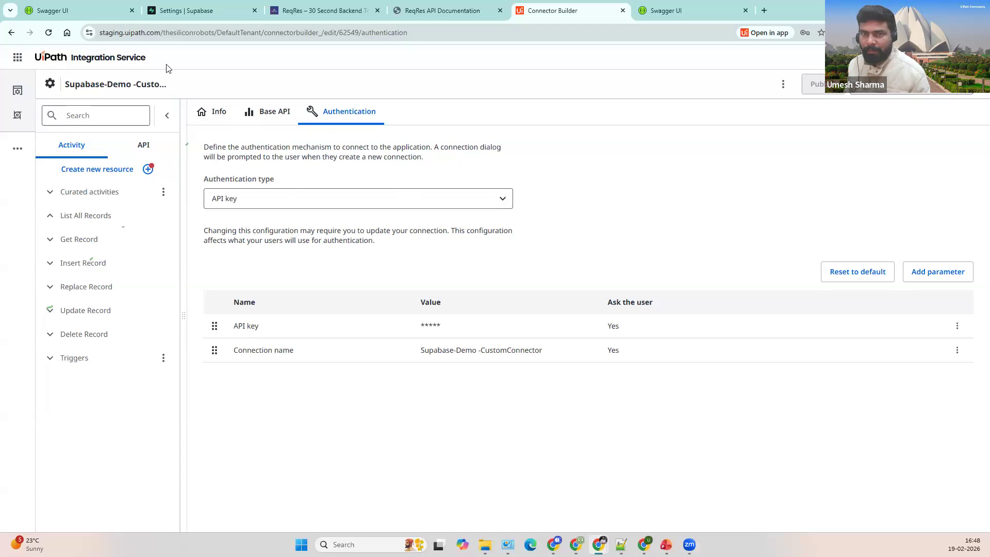
# Step: Show the Supabase Table Editor with the users table, then return to the Connector Builder
pyautogui.click(181, 10)
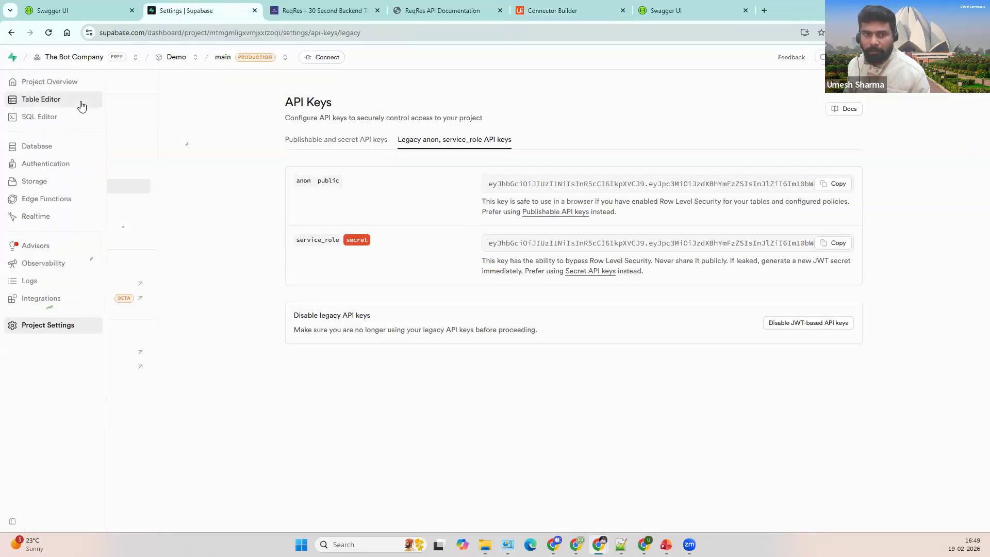
pyautogui.click(78, 101)
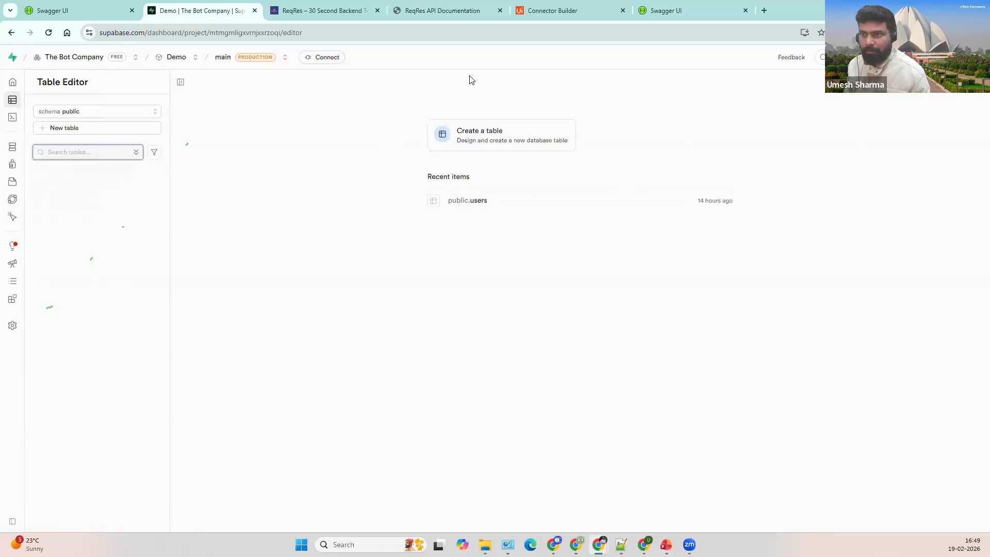
pyautogui.click(566, 12)
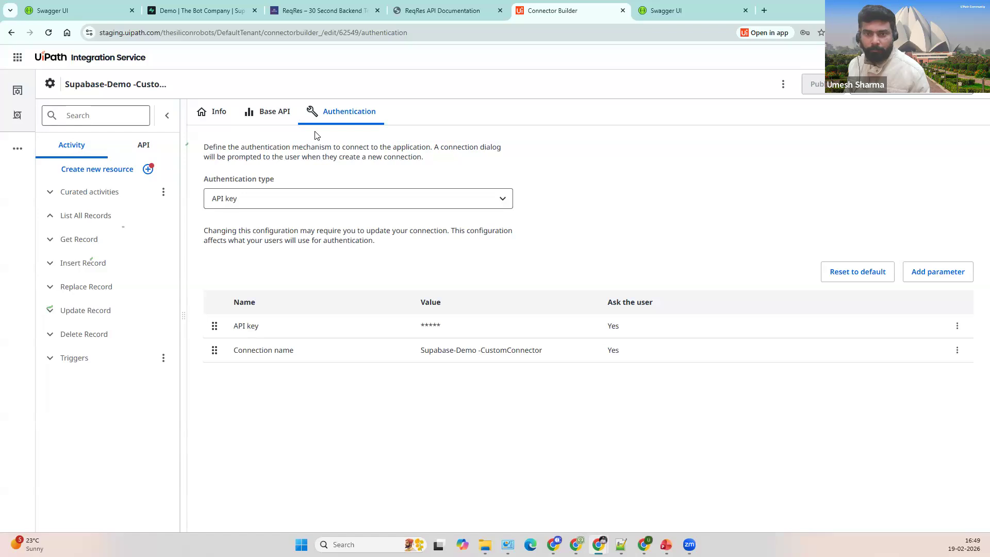
# Step: Set the Base URL to the Supabase project URL and save, accepting the reauthentication warning
pyautogui.click(268, 111)
pyautogui.click(298, 171)
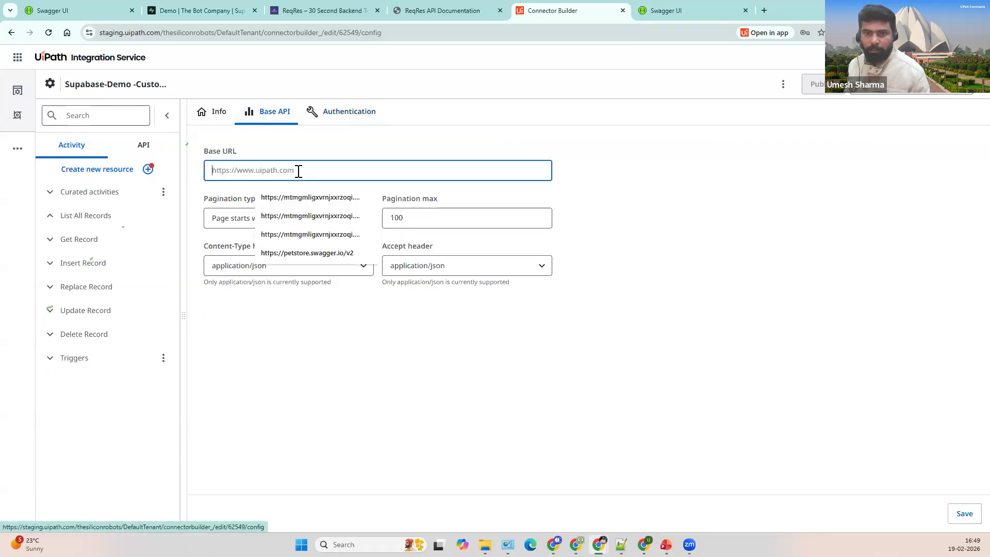
pyautogui.click(309, 196)
pyautogui.click(964, 514)
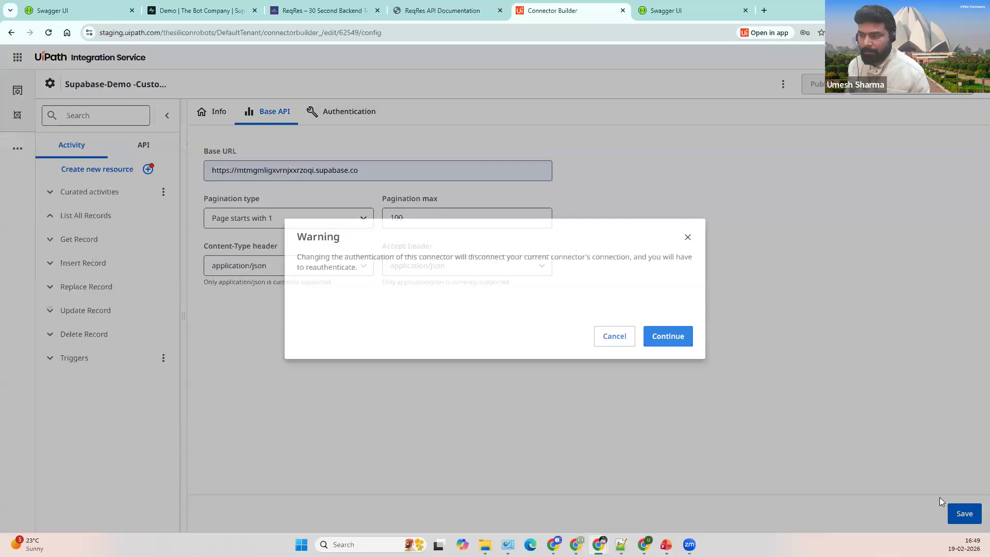
pyautogui.click(671, 341)
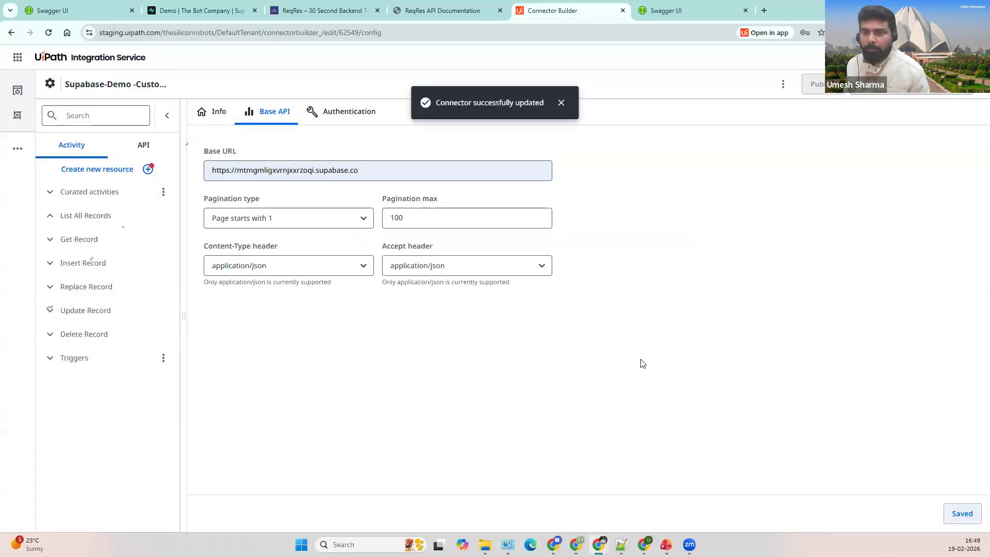
# Step: Add a new connection using the pasted API key and connect
pyautogui.click(884, 114)
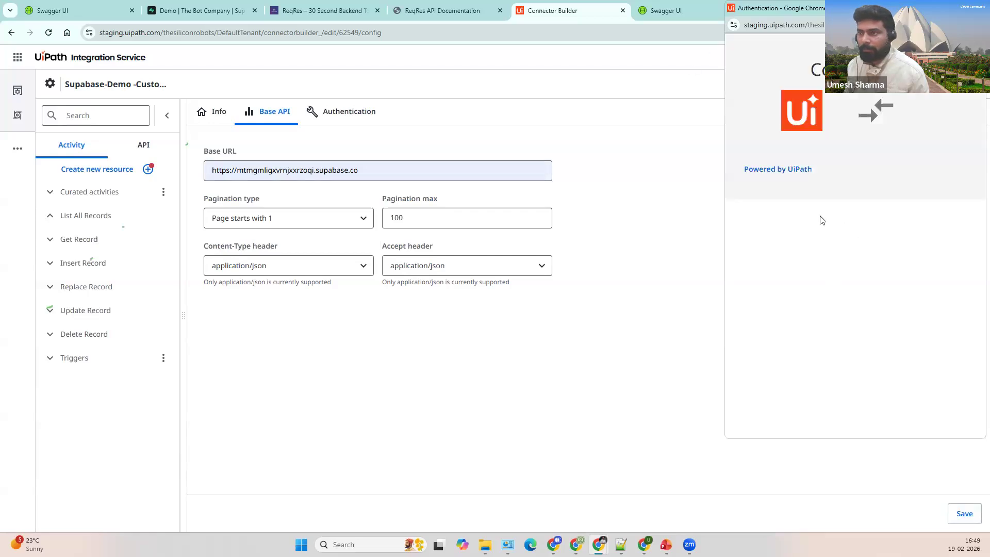
pyautogui.click(819, 306)
pyautogui.hotkey('ctrl', 'v')
pyautogui.hotkey('ctrl', 'v')
pyautogui.click(850, 349)
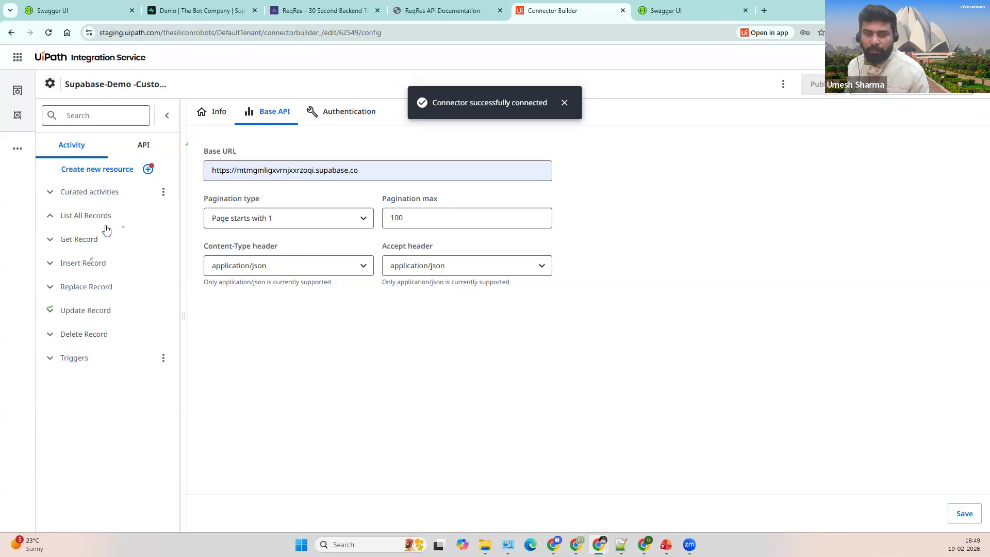
pyautogui.click(222, 12)
# Step: Copy the Read rows path /rest/v1/users?select=* from the users table's API docs
pyautogui.click(961, 105)
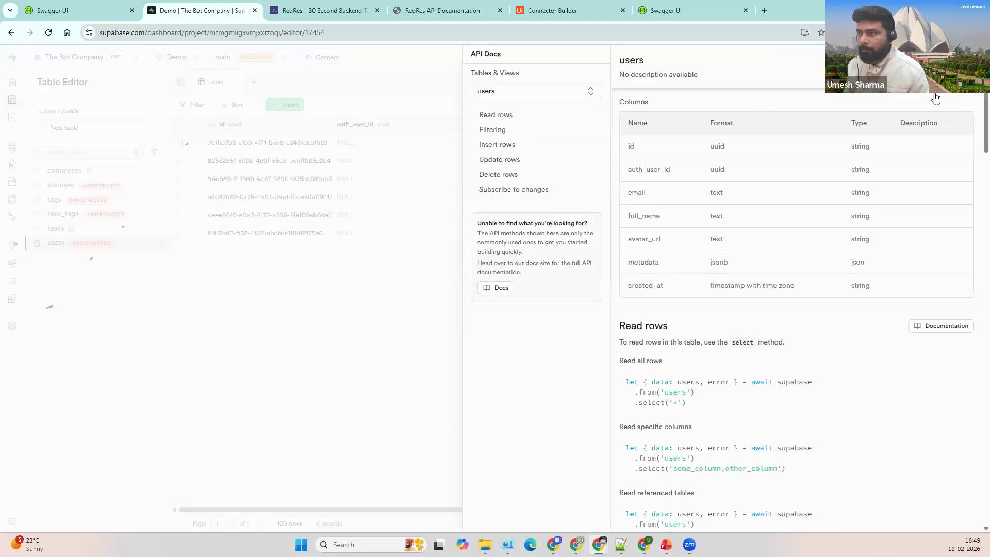
pyautogui.scroll(-1, 768, 332)
pyautogui.scroll(-2, 690, 221)
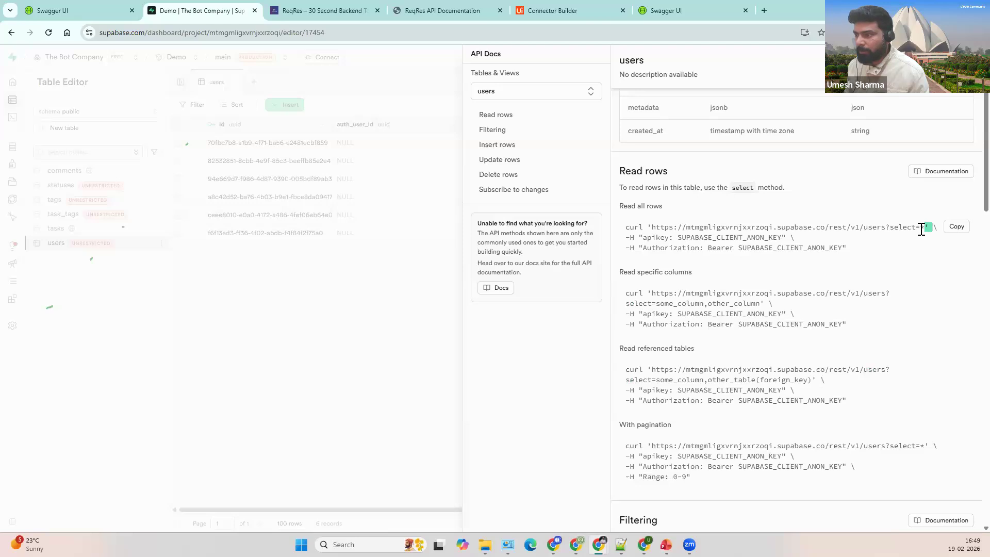
pyautogui.moveTo(923, 228); pyautogui.dragTo(824, 228)
pyautogui.hotkey('ctrl', 'c')
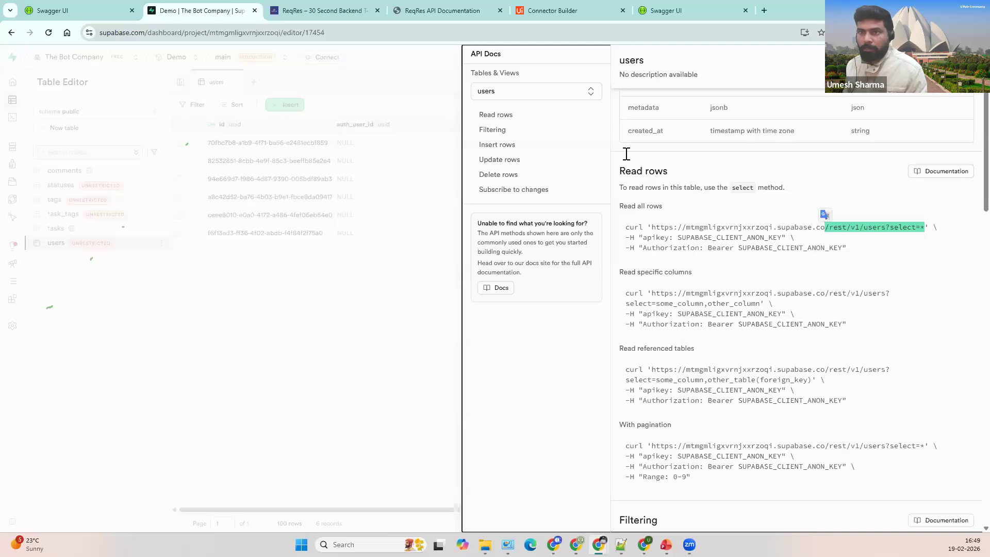
pyautogui.click(565, 19)
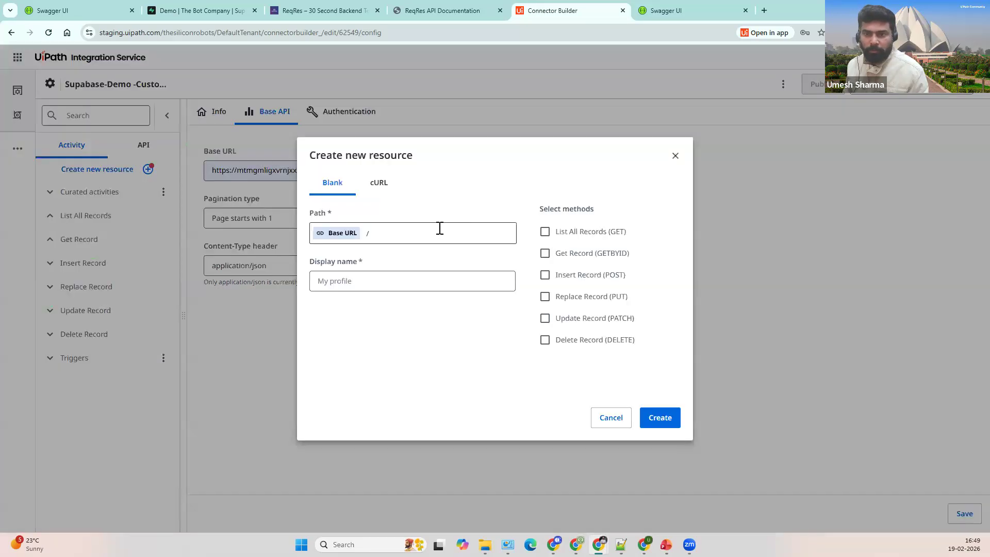
# Step: Start a new resource with path /rest/v1/users?select=* and display name Get Users
pyautogui.click(447, 233)
pyautogui.hotkey('ctrl', 'v')
pyautogui.click(369, 233)
pyautogui.press('BackSpace')
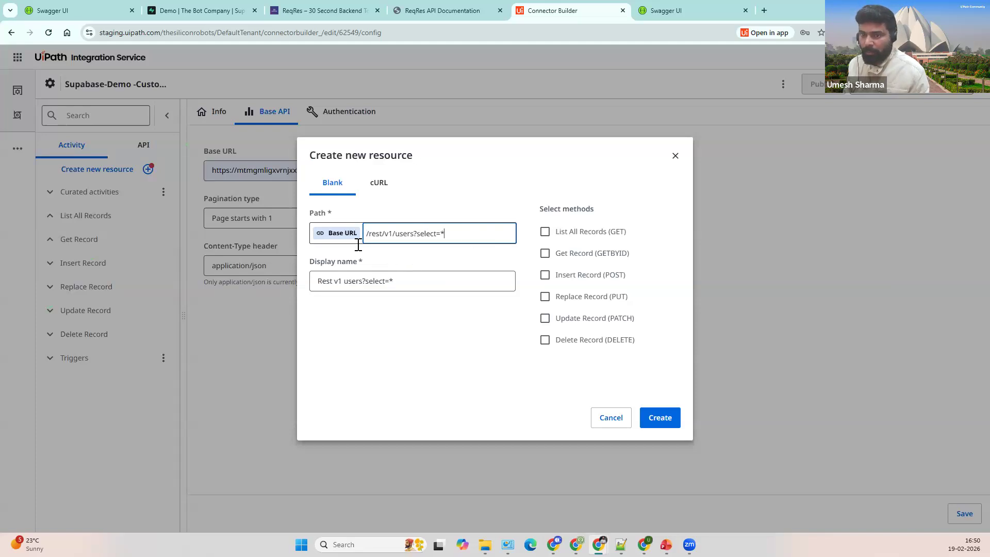
pyautogui.click(439, 278)
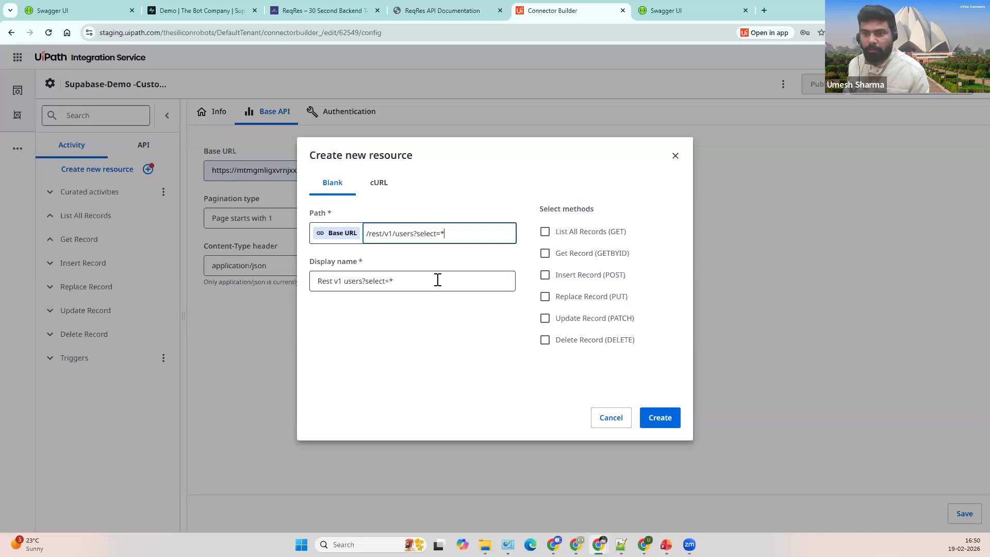
pyautogui.hotkey('ctrl', 'a')
pyautogui.write('Get')
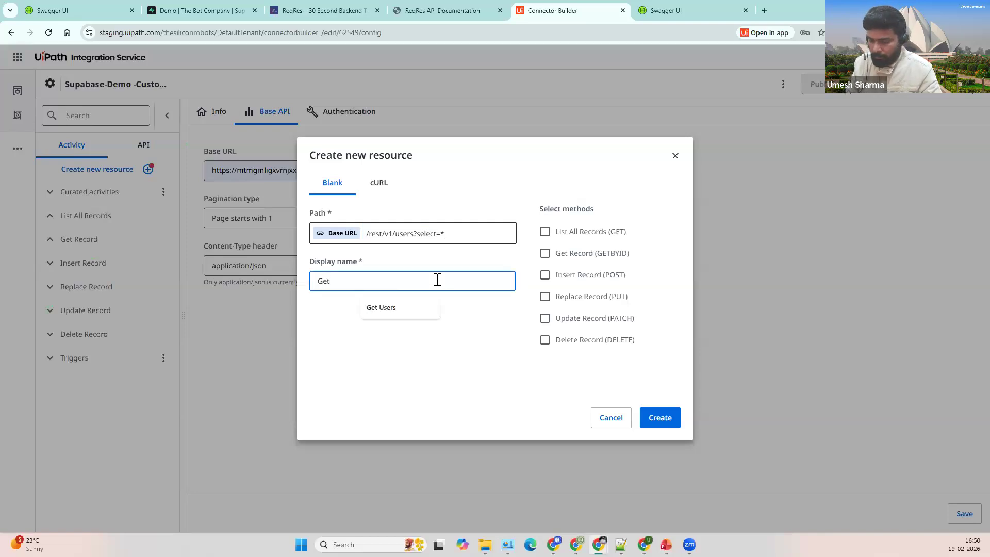
pyautogui.press('Down')
pyautogui.press('Return')
# Step: Enable the Get Record (GETBYID) method and create the Get Users resource
pyautogui.click(449, 233)
pyautogui.click(544, 253)
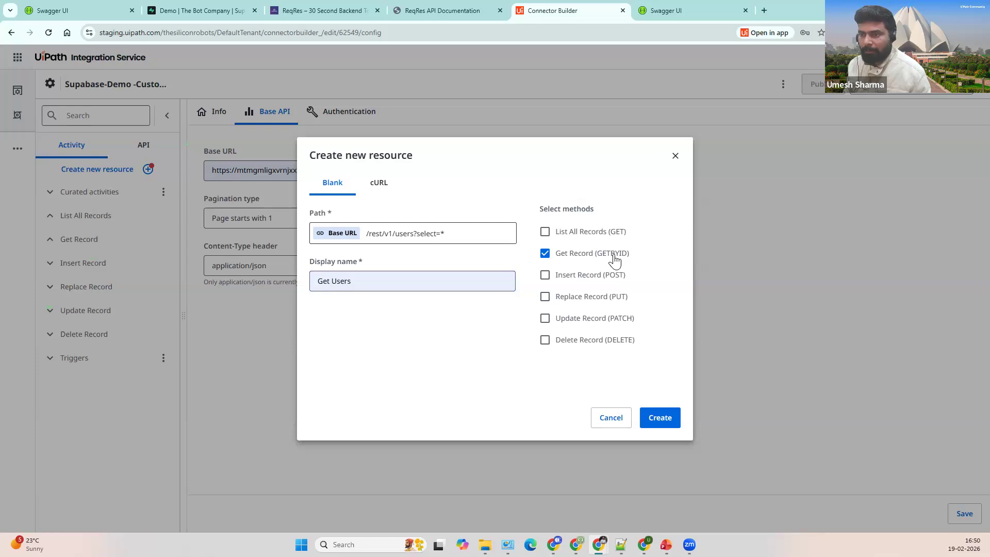
pyautogui.click(226, 18)
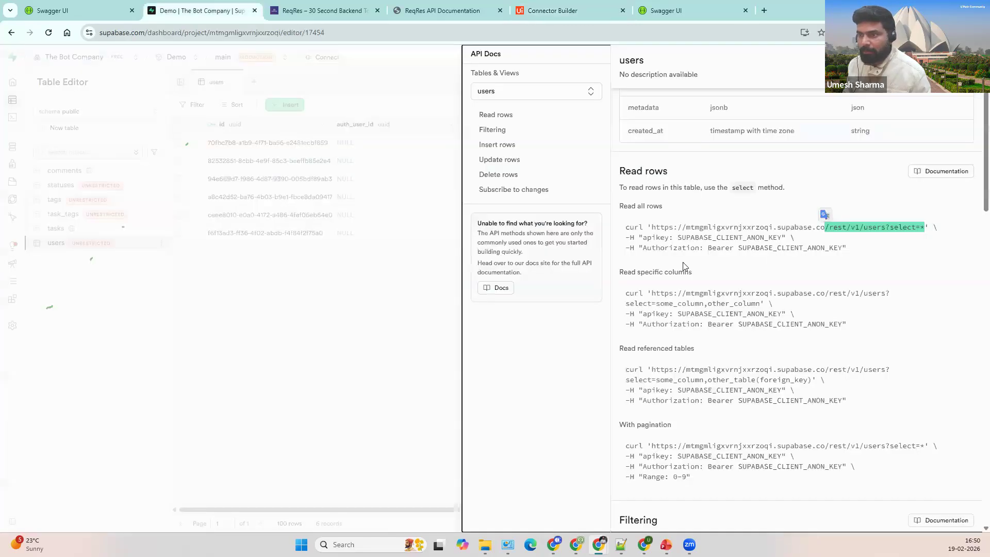
pyautogui.moveTo(632, 172); pyautogui.dragTo(677, 188)
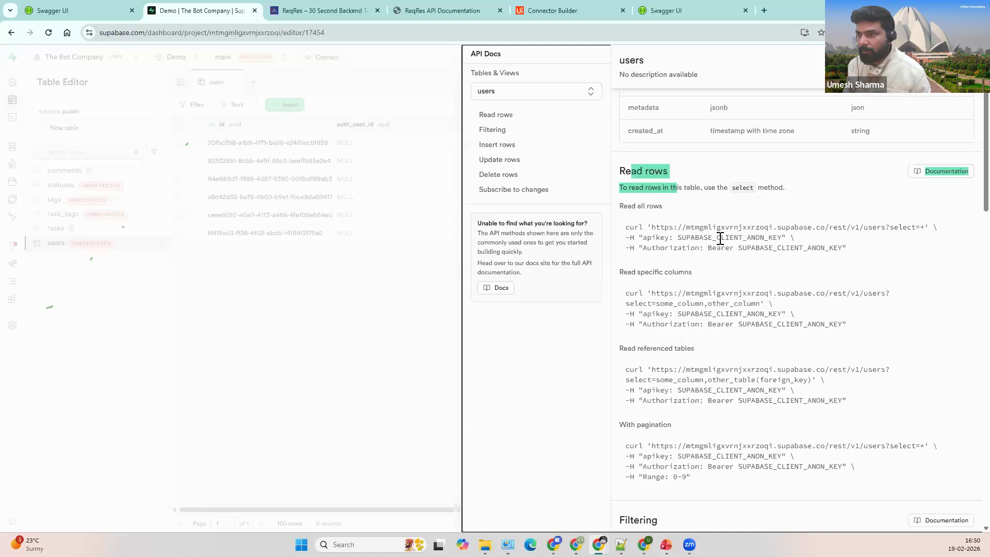
pyautogui.click(734, 247)
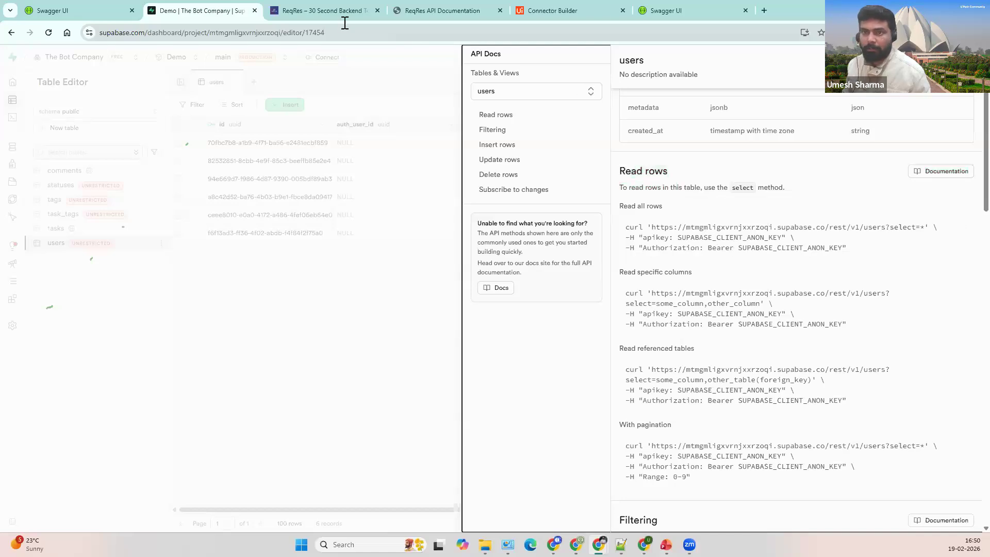
pyautogui.hotkey('ctrl', '5')
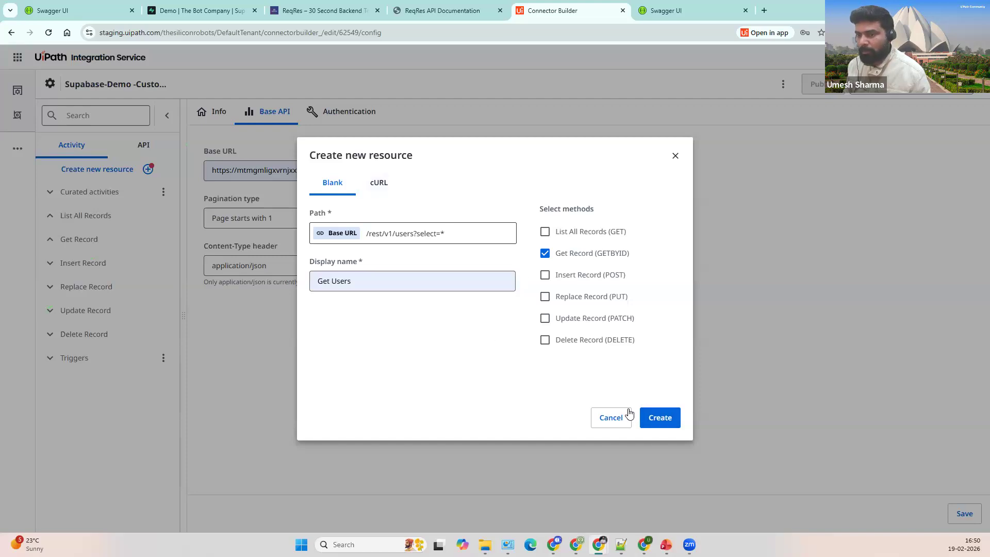
pyautogui.click(666, 418)
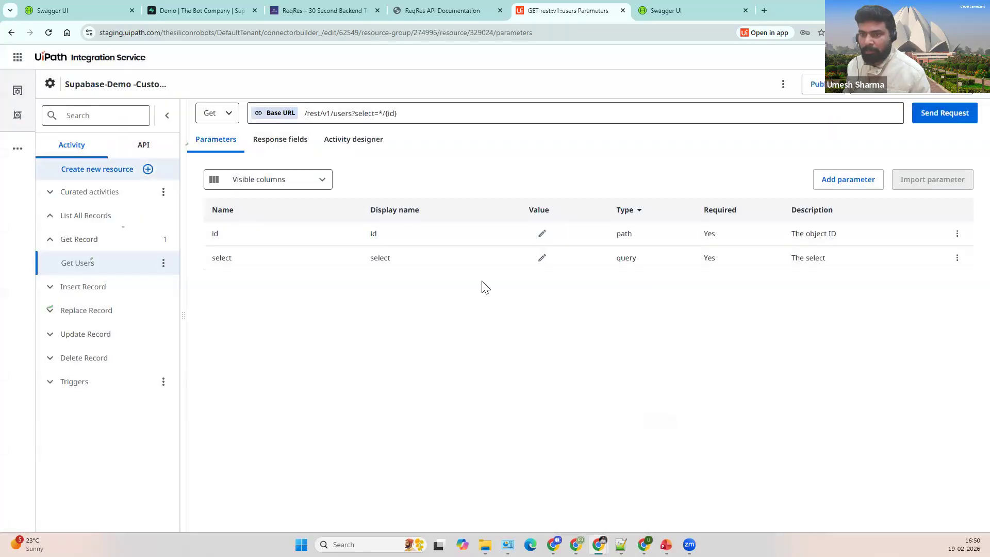
# Step: Remove {id} from the request URL and delete the id parameter
pyautogui.doubleClick(442, 114)
pyautogui.press('BackSpace')
pyautogui.press('BackSpace')
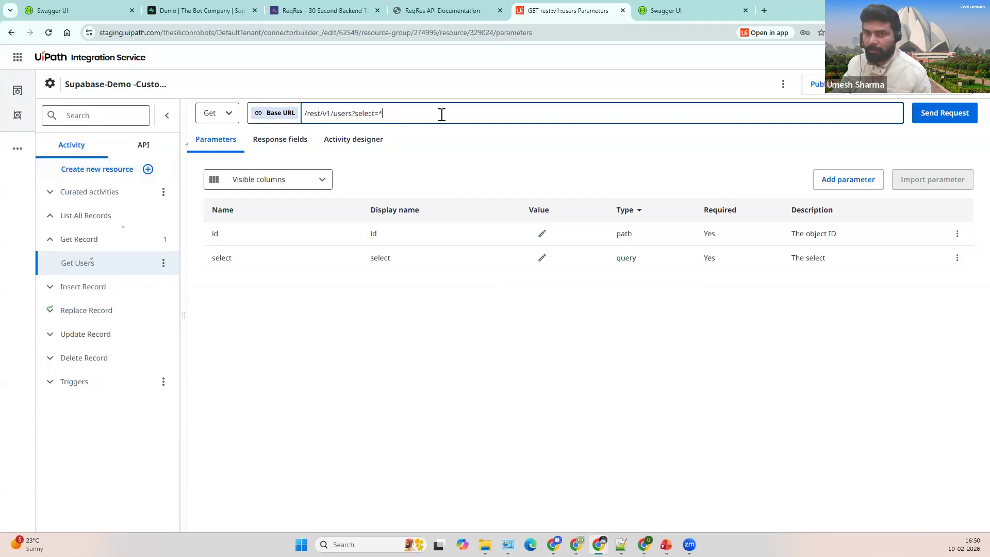
pyautogui.click(956, 233)
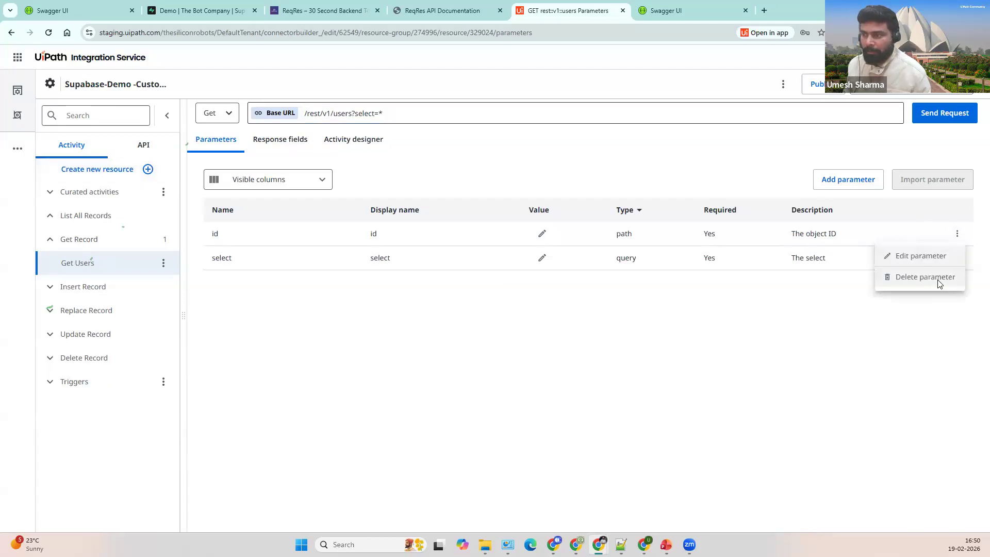
pyautogui.click(935, 281)
pyautogui.click(624, 338)
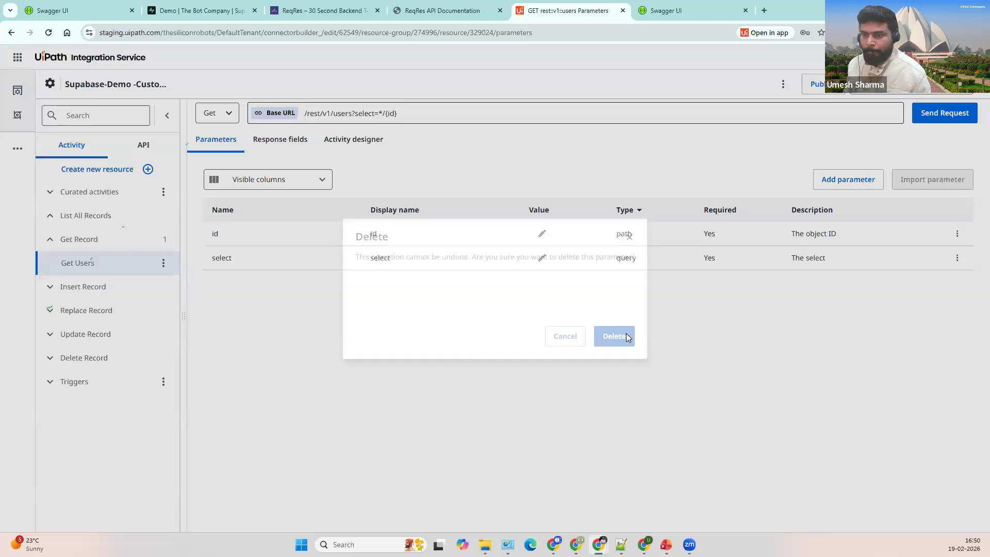
pyautogui.click(957, 234)
pyautogui.click(908, 281)
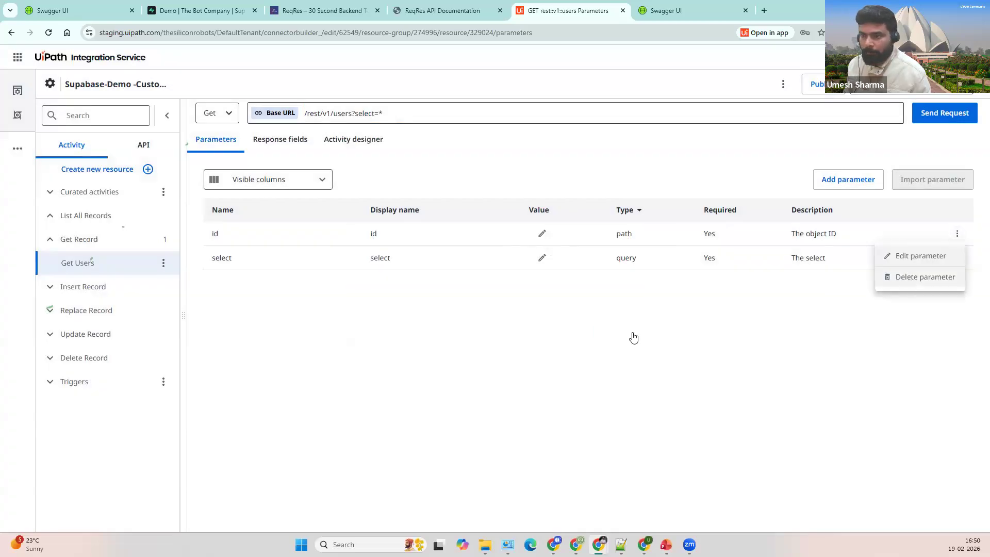
pyautogui.click(613, 338)
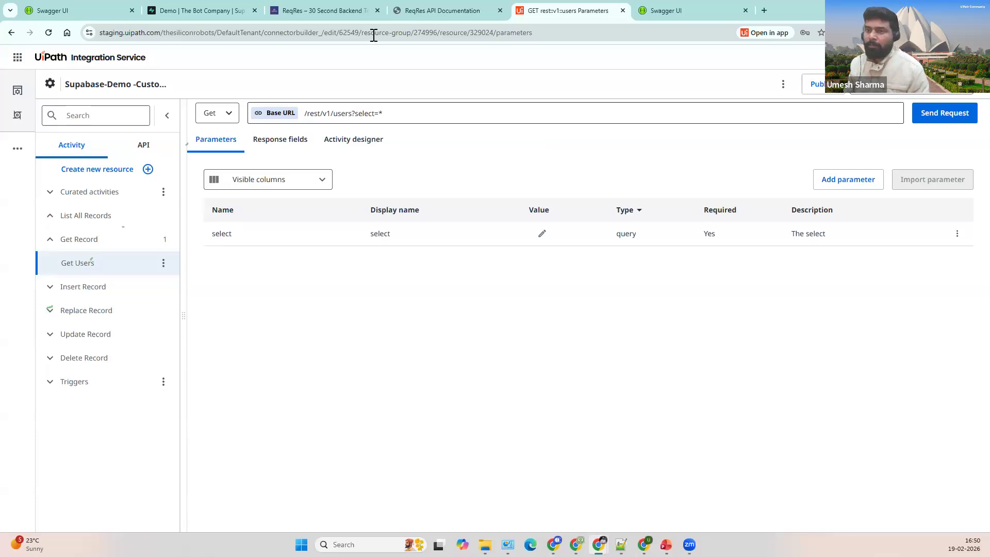
# Step: Add a new parameter named apikey of type header, taken from the curl example
pyautogui.click(222, 15)
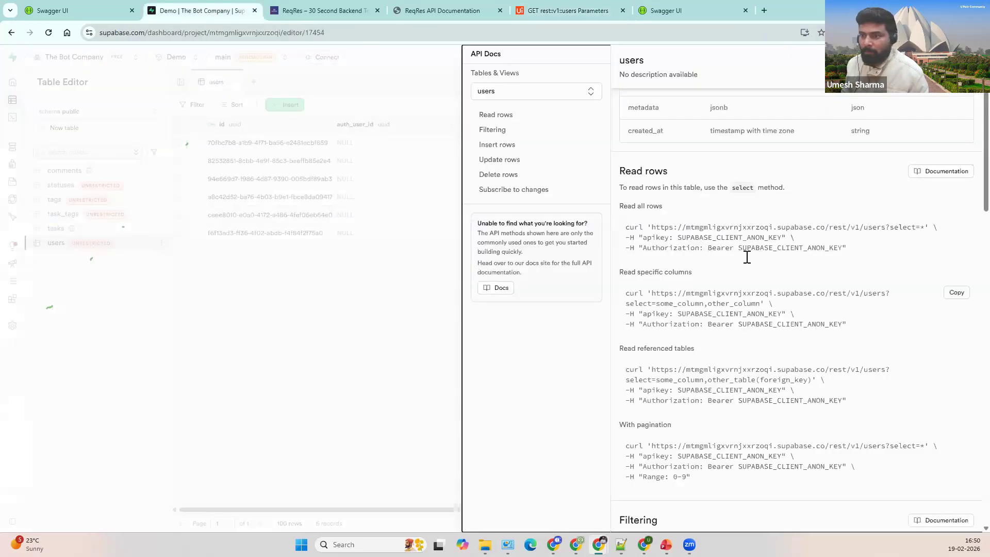
pyautogui.doubleClick(657, 237)
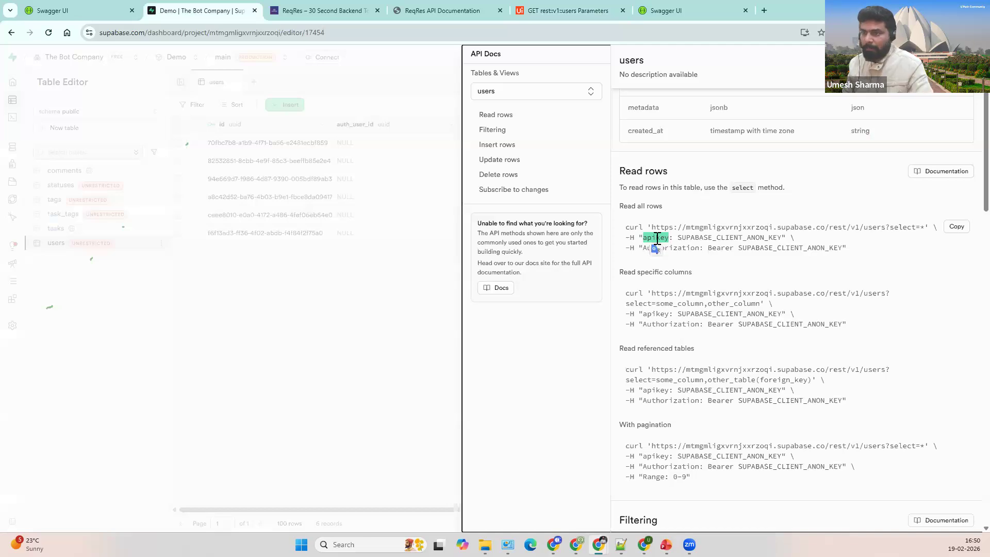
pyautogui.click(567, 10)
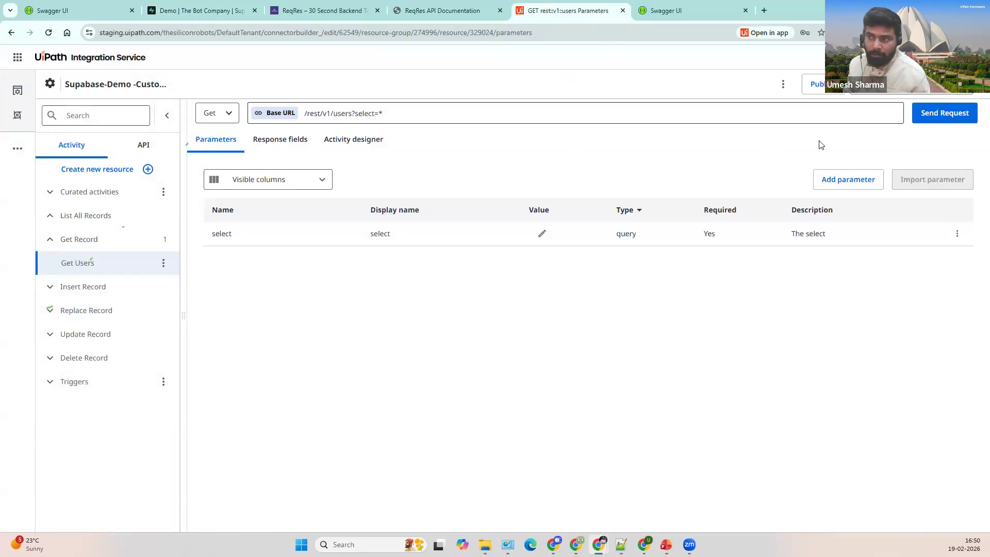
pyautogui.click(834, 179)
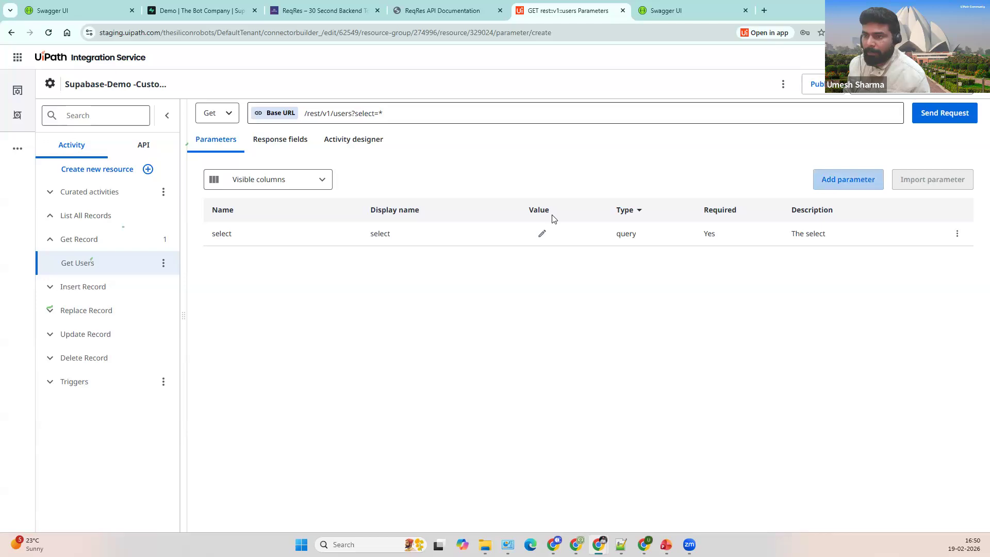
pyautogui.click(340, 201)
pyautogui.click(275, 247)
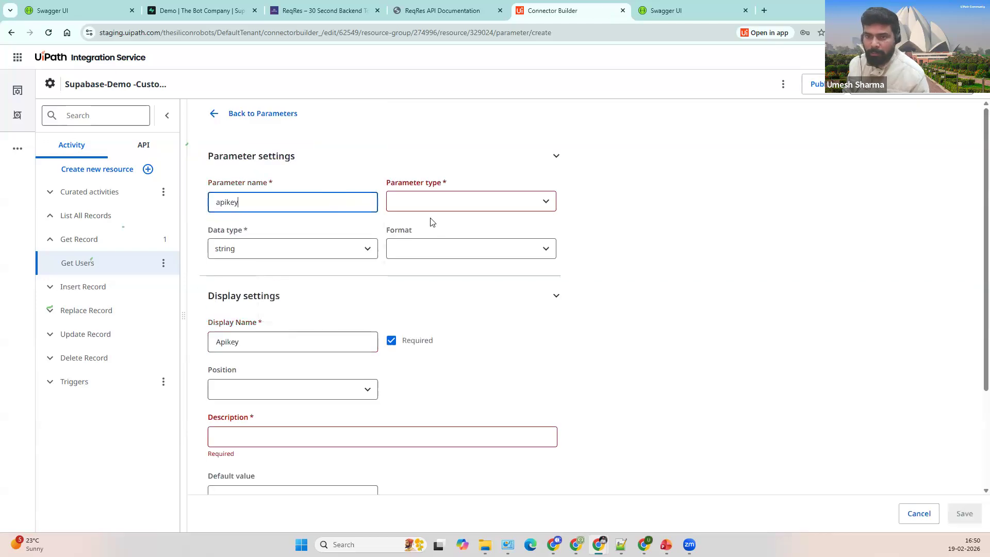
pyautogui.click(444, 202)
pyautogui.click(437, 227)
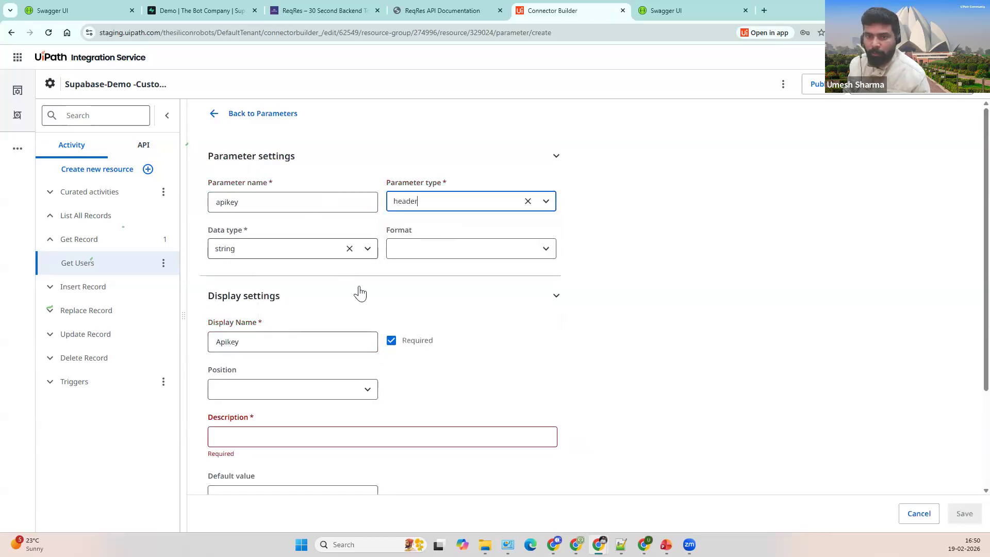
# Step: Give the apikey parameter description Apikey and the API key as default value, then save
pyautogui.scroll(-2, 413, 314)
pyautogui.click(339, 336)
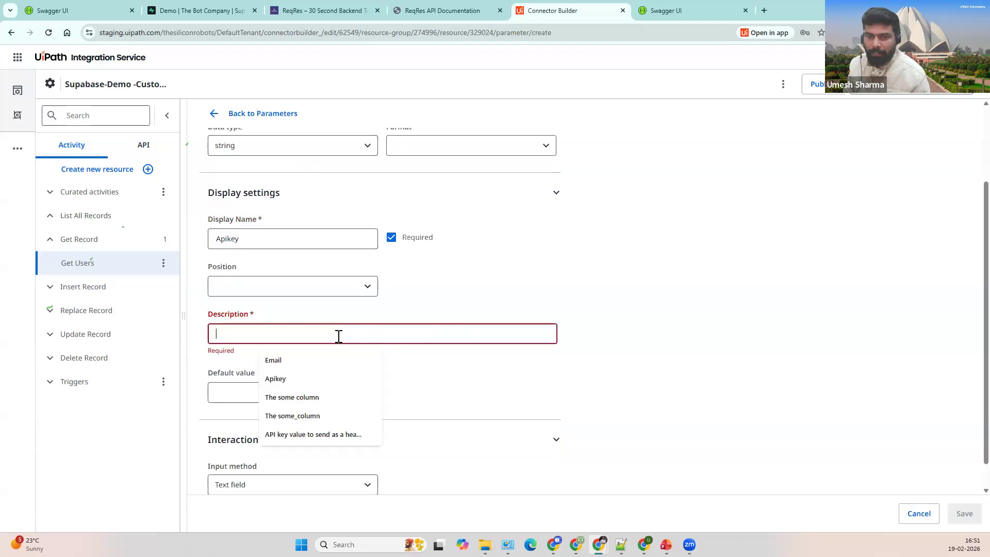
pyautogui.click(332, 377)
pyautogui.scroll(-1, 459, 372)
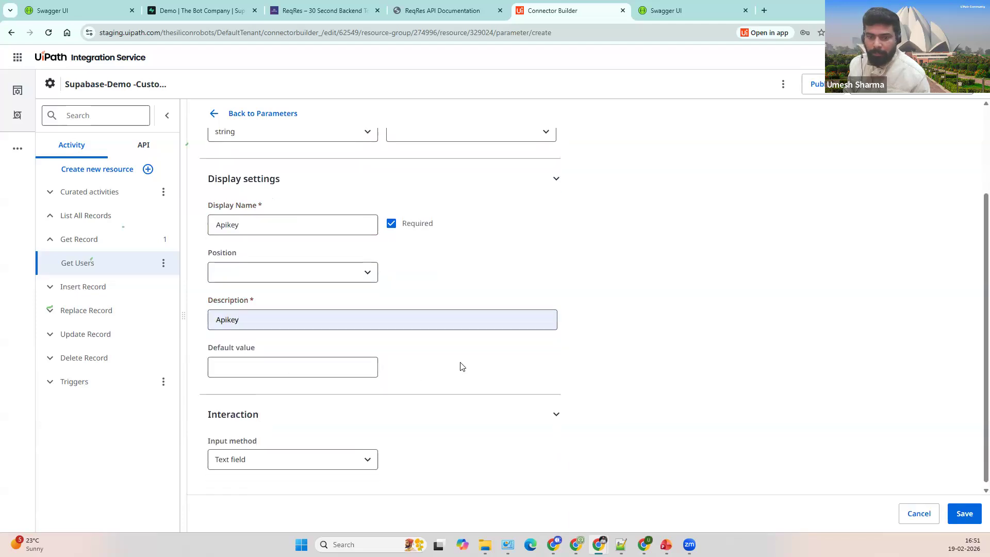
pyautogui.click(354, 362)
pyautogui.click(342, 393)
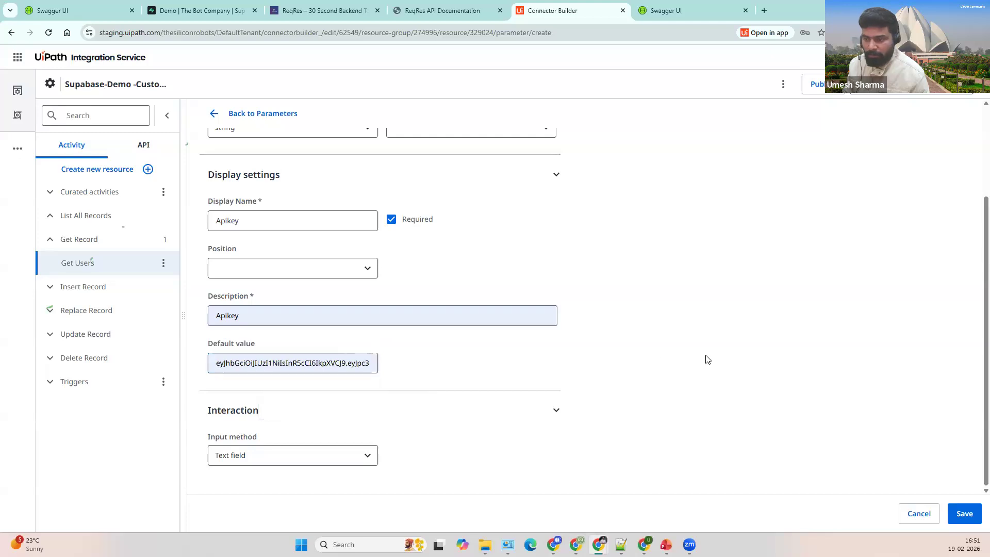
pyautogui.click(962, 514)
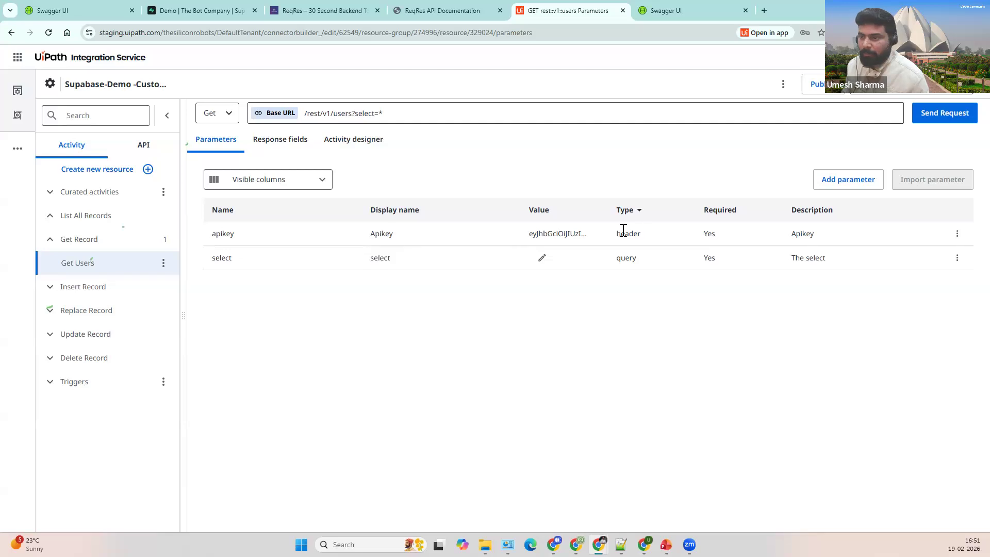
pyautogui.click(182, 11)
pyautogui.doubleClick(659, 248)
pyautogui.click(714, 275)
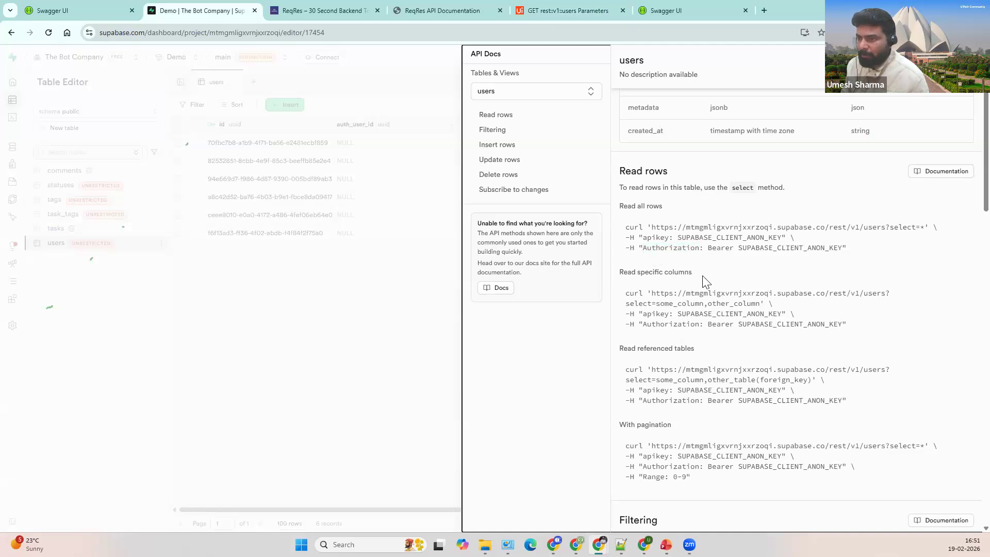
pyautogui.moveTo(698, 252); pyautogui.dragTo(673, 238)
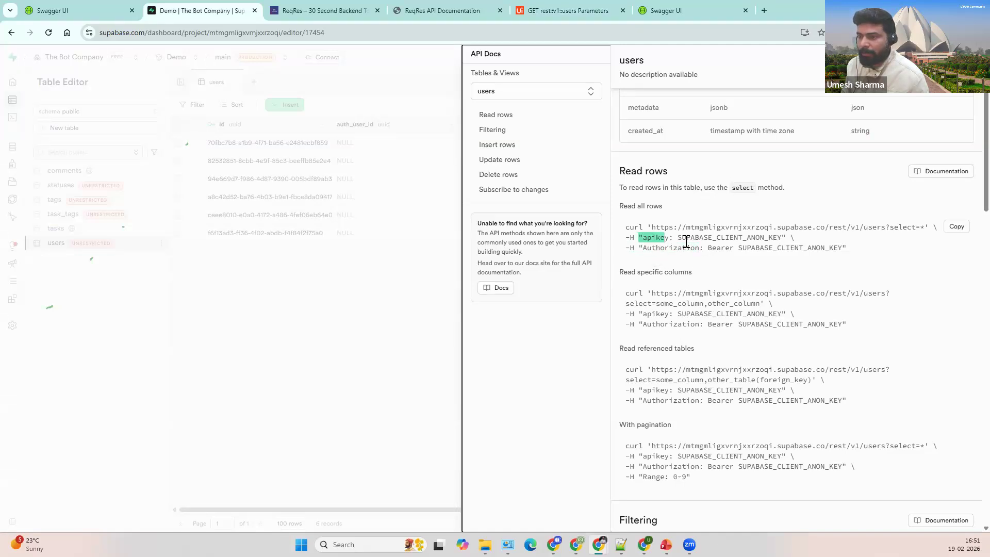
pyautogui.click(537, 13)
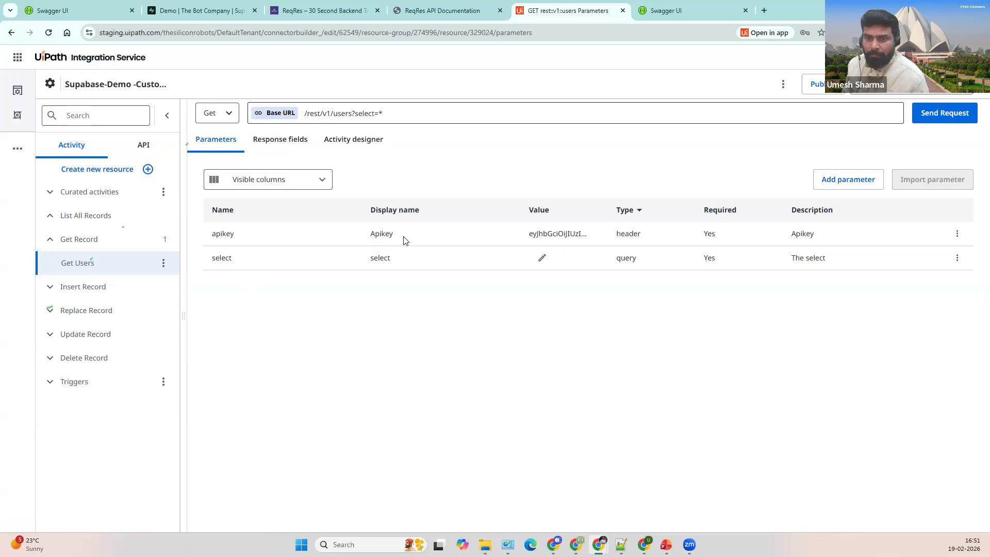
pyautogui.click(945, 113)
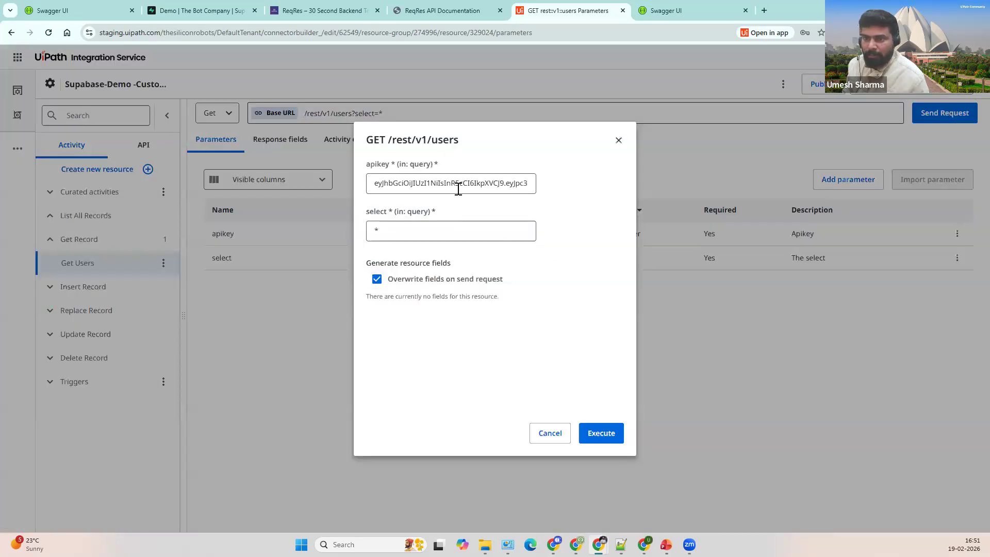
# Step: Send the Get Users test request and review the Success 200 response's 6 user records
pyautogui.click(598, 438)
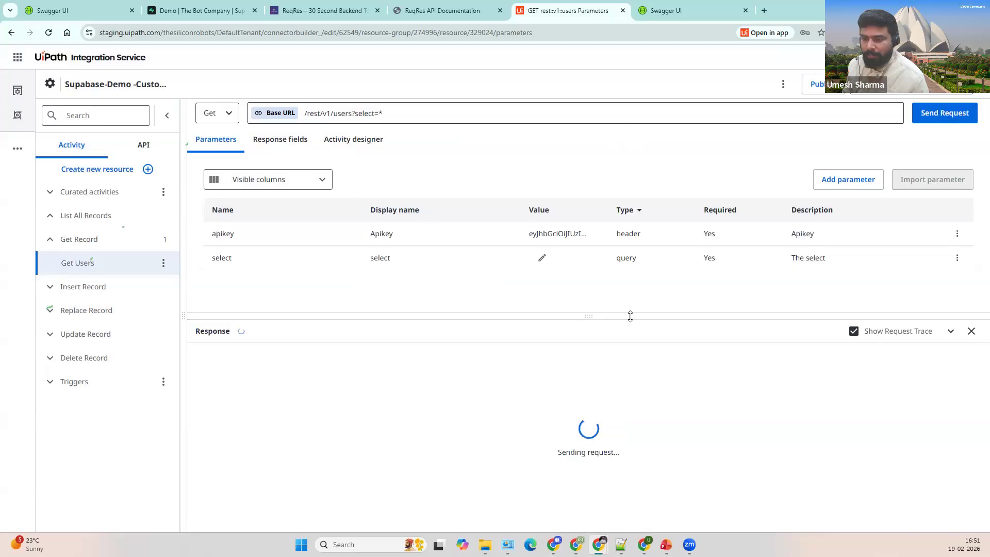
pyautogui.click(498, 384)
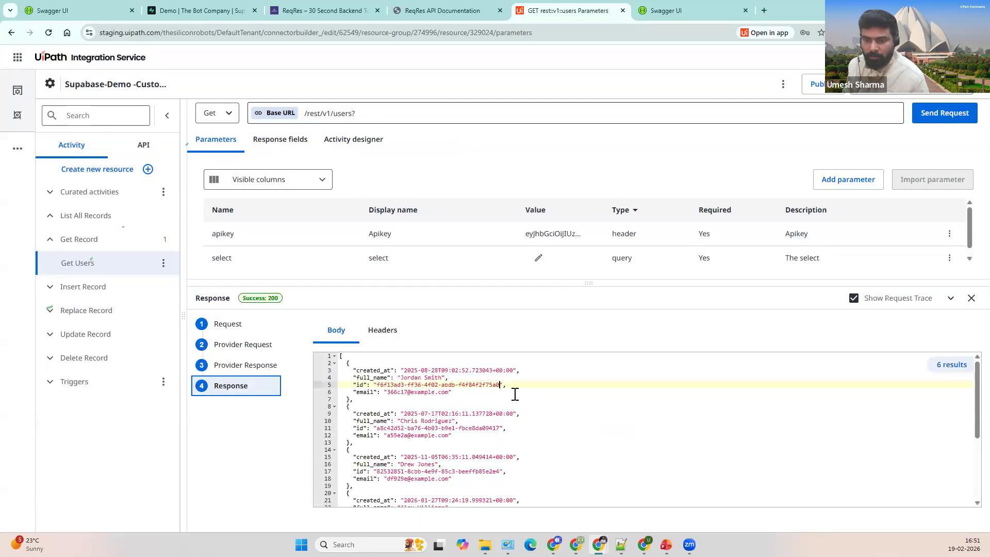
pyautogui.moveTo(394, 364); pyautogui.dragTo(424, 405)
pyautogui.click(428, 435)
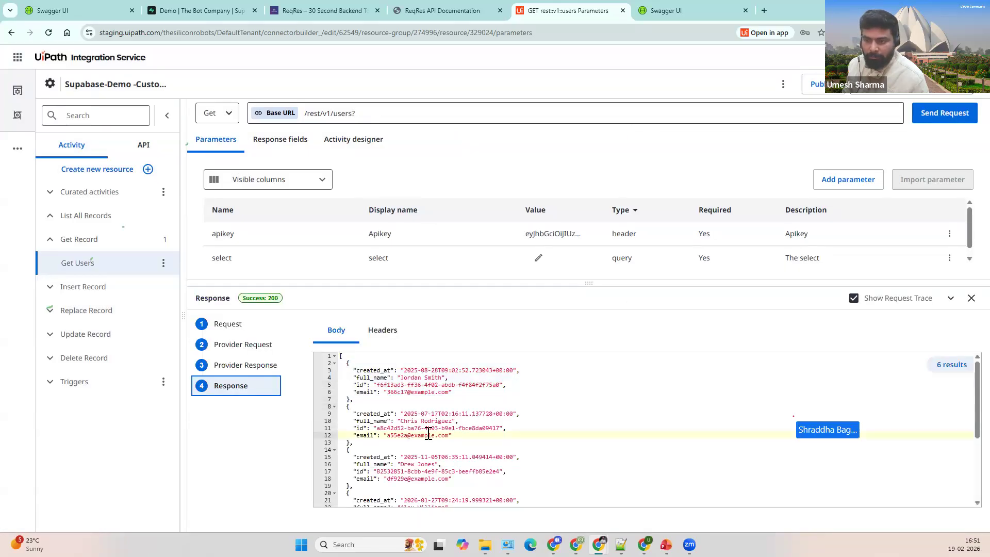
pyautogui.scroll(-2, 428, 436)
pyautogui.scroll(2, 444, 428)
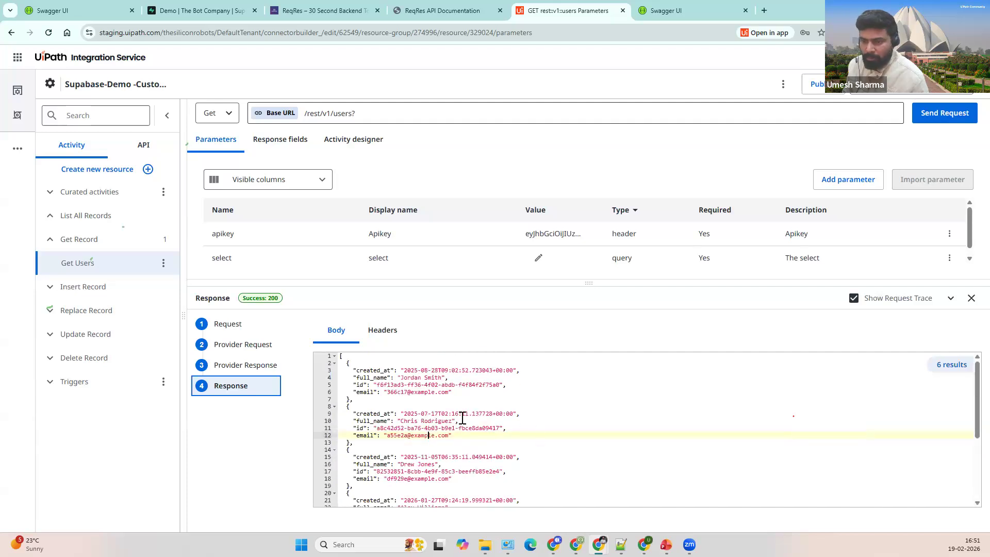
pyautogui.scroll(-3, 466, 411)
pyautogui.moveTo(412, 432); pyautogui.dragTo(457, 495)
pyautogui.click(457, 495)
# Step: Close the Supabase API docs to compare the users table's 6 rows, then return to the test response
pyautogui.click(212, 11)
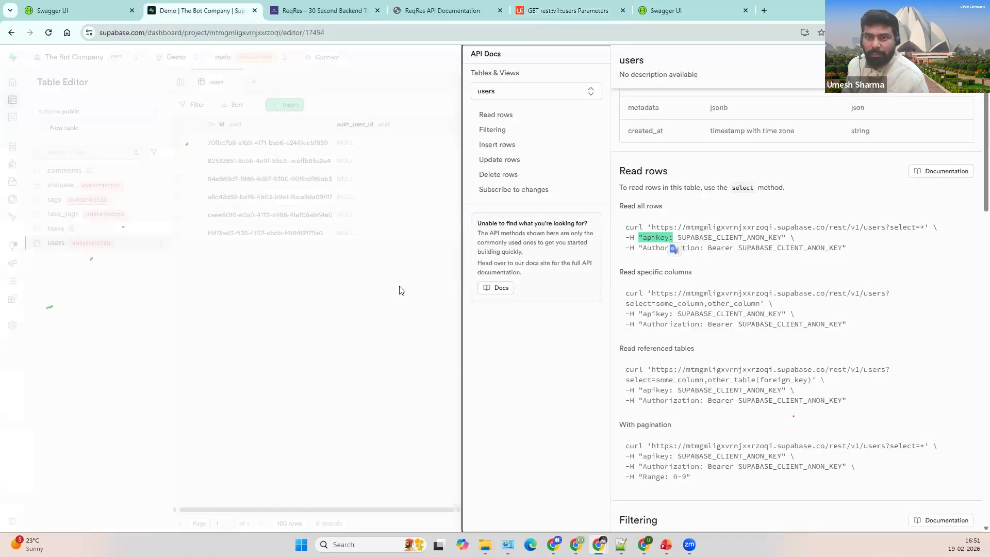
pyautogui.press('Escape')
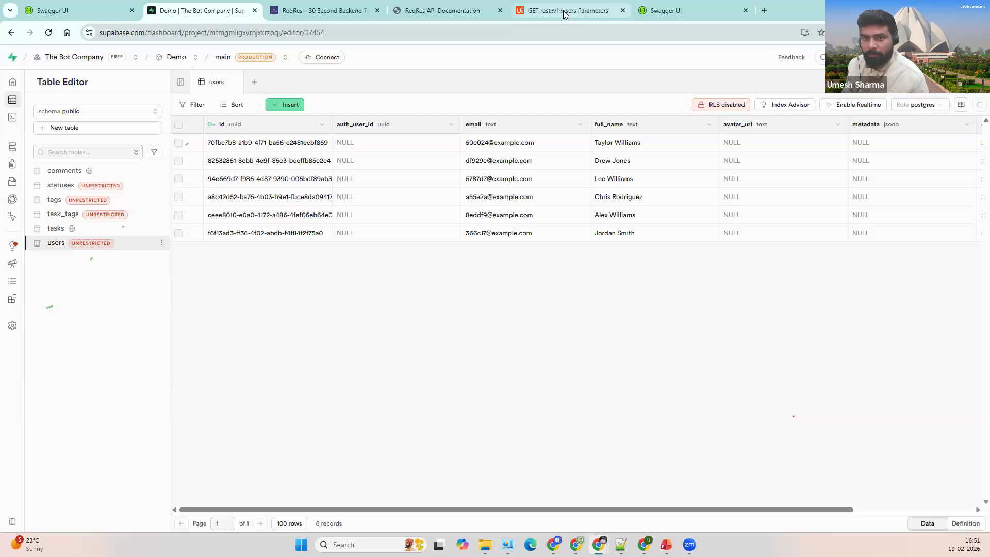
pyautogui.moveTo(565, 14)
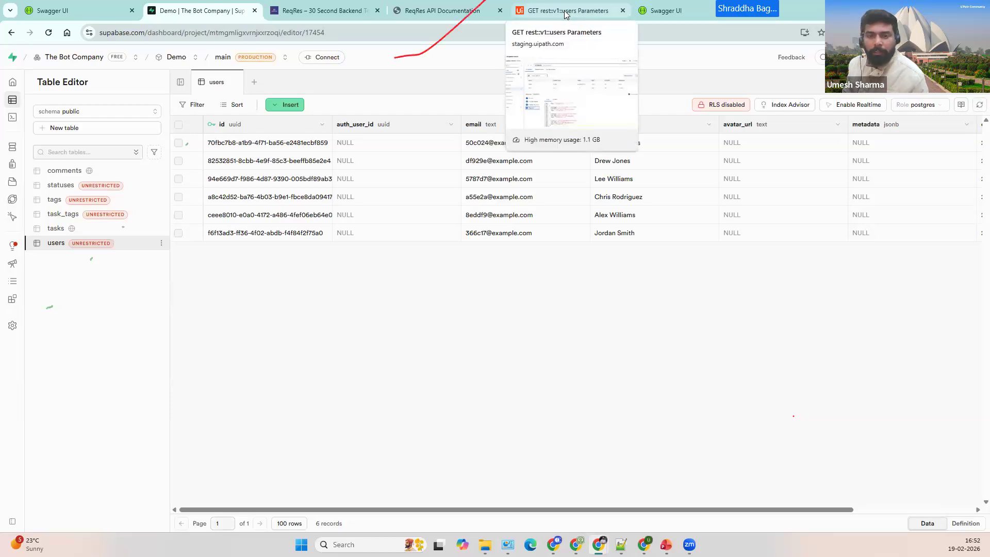
pyautogui.click(564, 13)
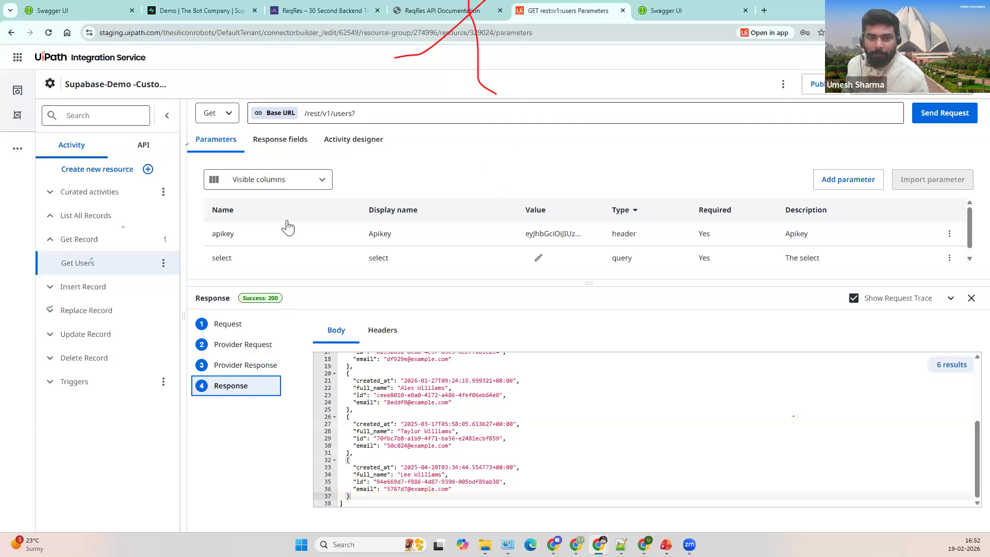
# Step: Expand Delete Record, begin a new connector resource, and go to the Supabase users table
pyautogui.click(109, 361)
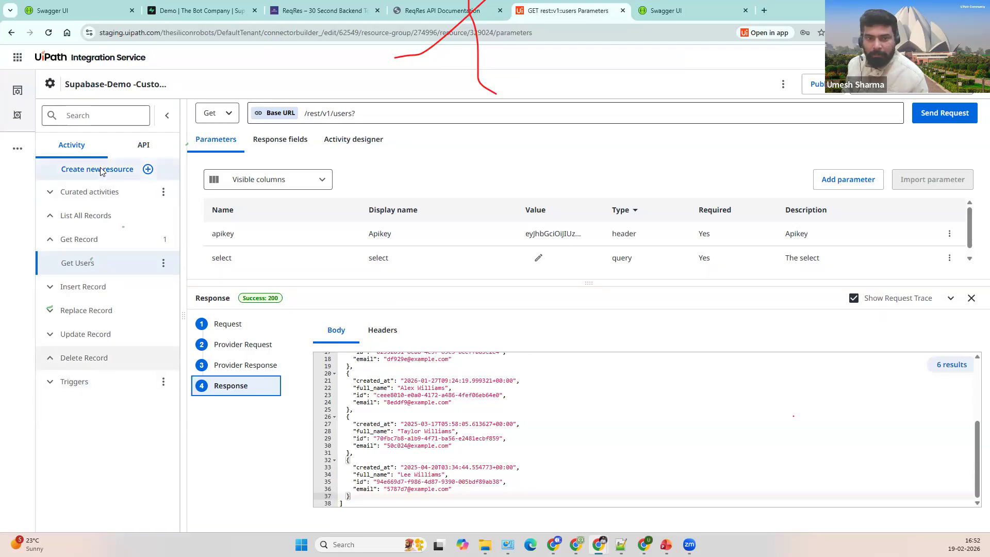
pyautogui.click(149, 170)
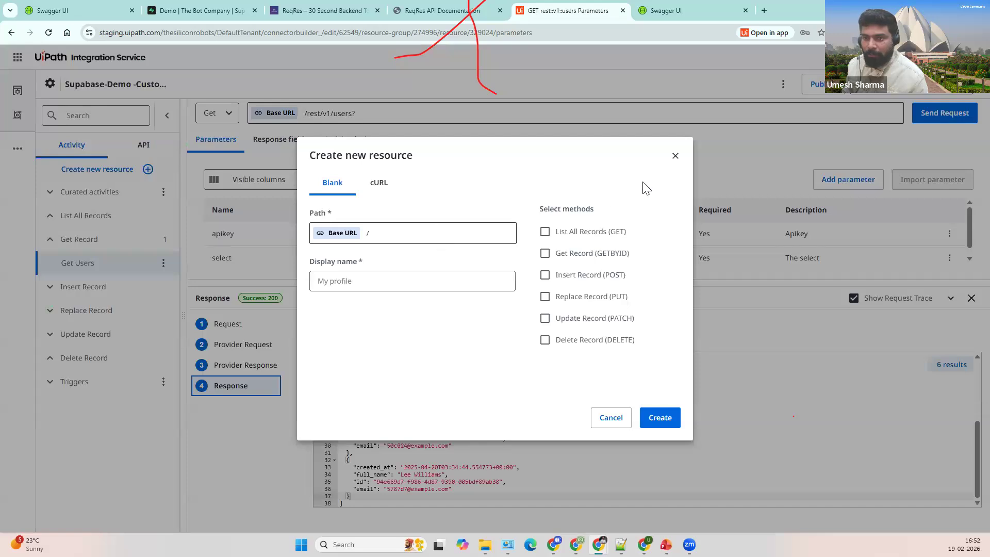
pyautogui.click(223, 12)
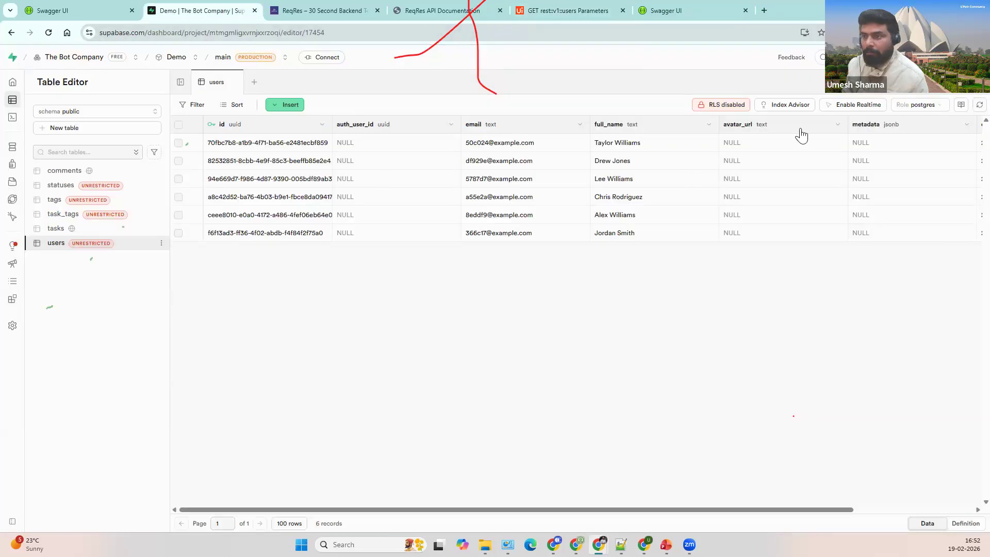
# Step: Open the users table's API docs and scroll through the row examples
pyautogui.click(962, 108)
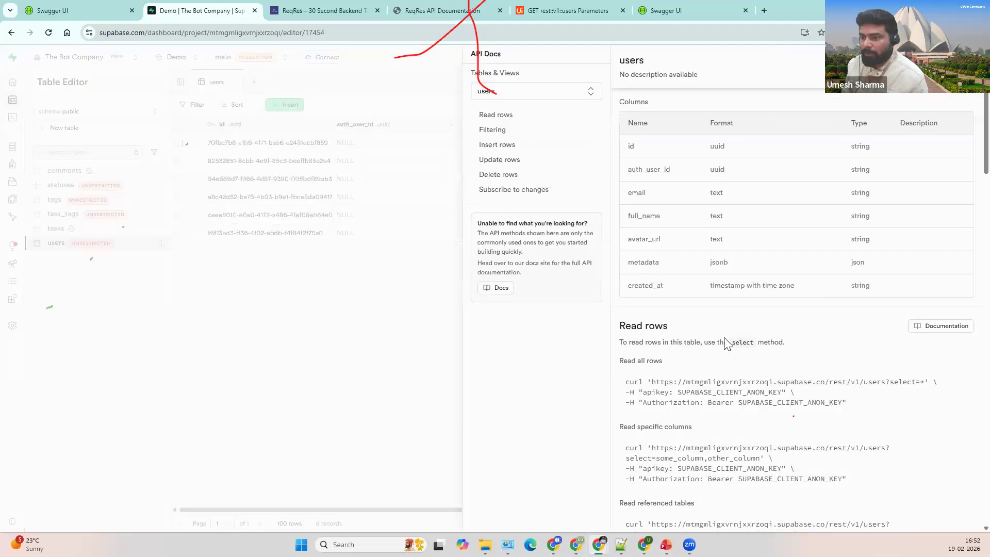
pyautogui.scroll(-10, 755, 318)
pyautogui.scroll(-1, 758, 324)
pyautogui.scroll(5, 759, 323)
pyautogui.scroll(-4, 759, 322)
pyautogui.scroll(-5, 759, 322)
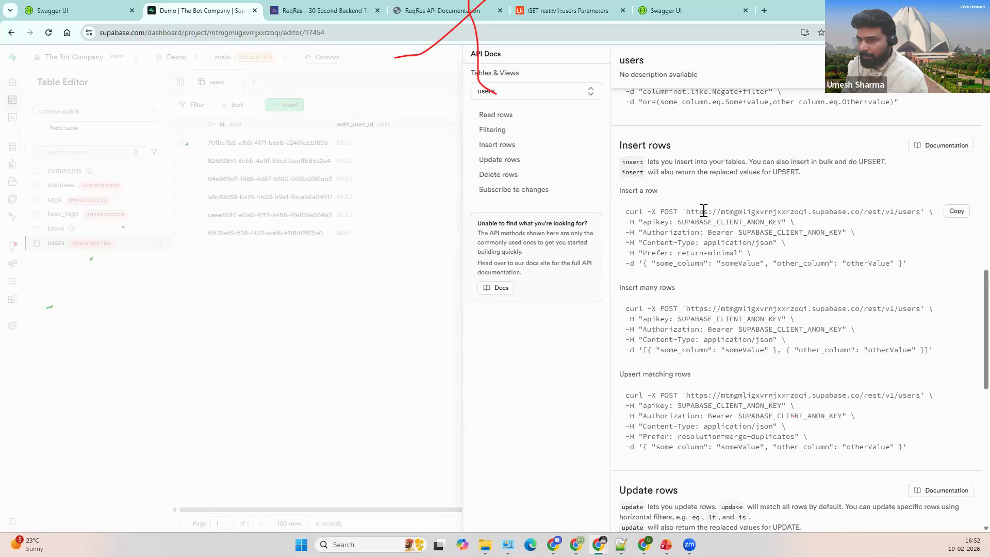
pyautogui.scroll(-6, 727, 279)
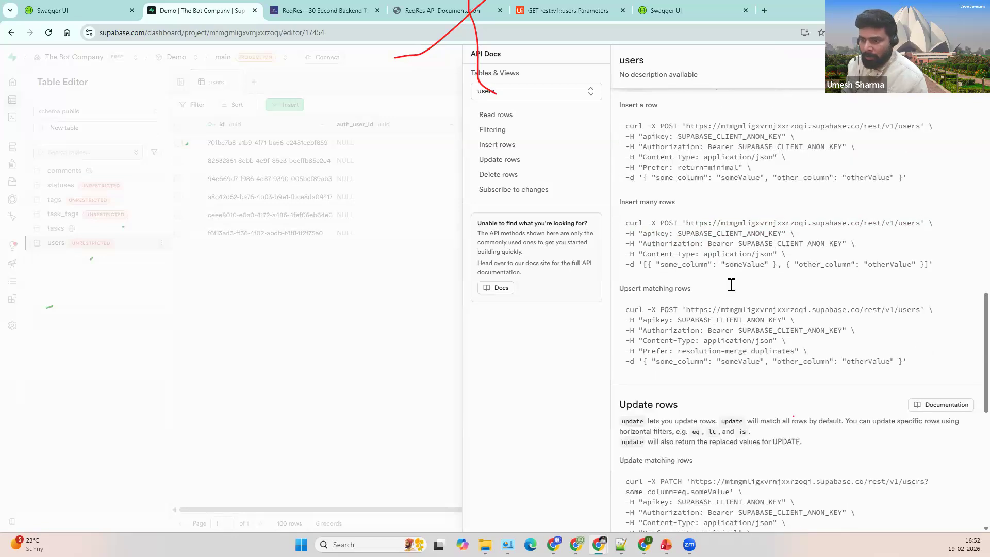
pyautogui.moveTo(716, 253); pyautogui.dragTo(737, 288)
pyautogui.click(710, 319)
# Step: Highlight the Subscribe to changes heading and the realtime streams note in the docs
pyautogui.scroll(-5, 716, 319)
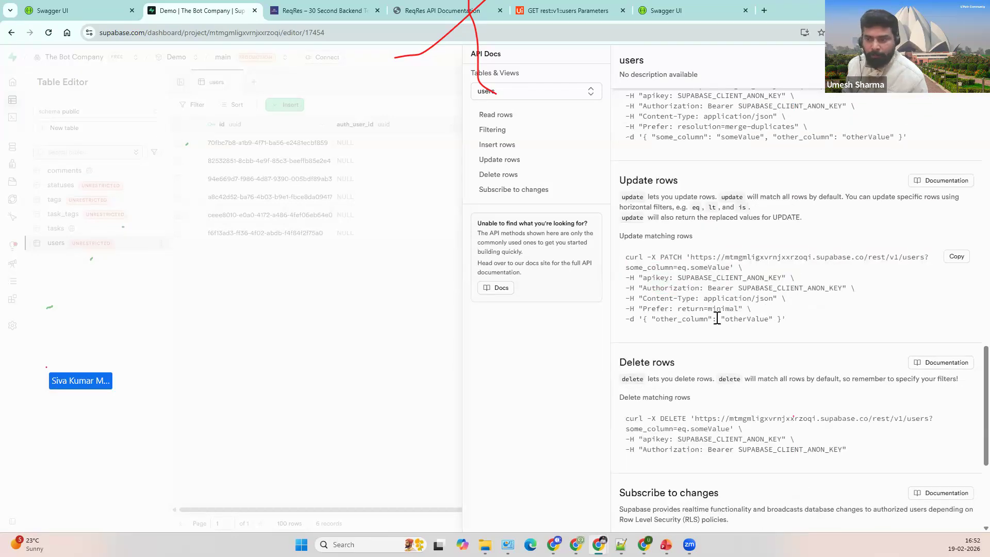
pyautogui.moveTo(619, 261); pyautogui.dragTo(722, 262)
pyautogui.click(723, 262)
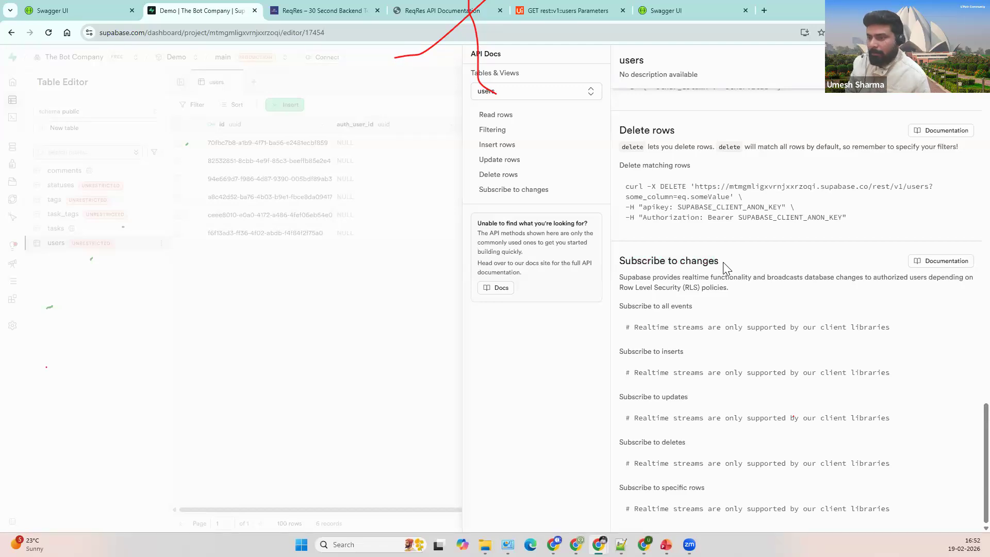
pyautogui.tripleClick(620, 261)
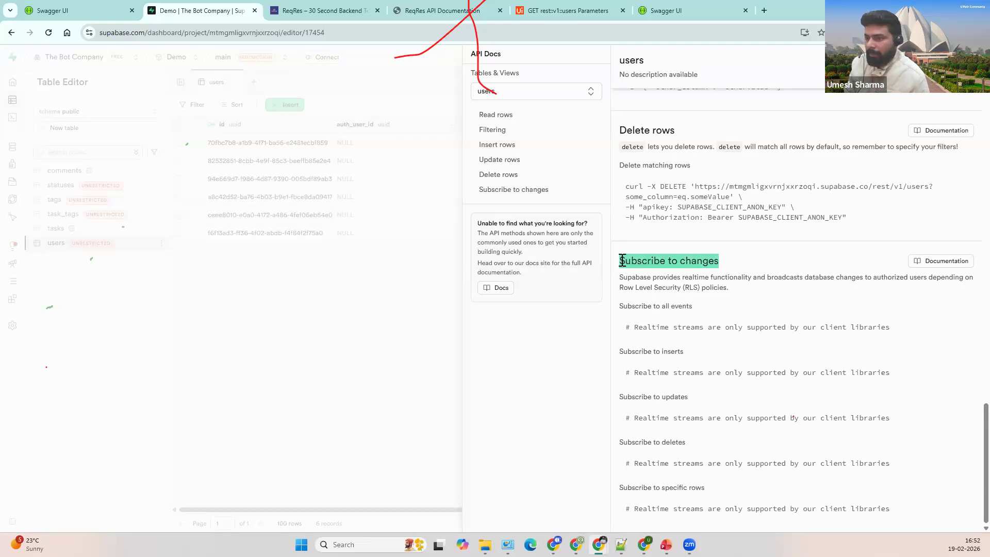
pyautogui.click(719, 261)
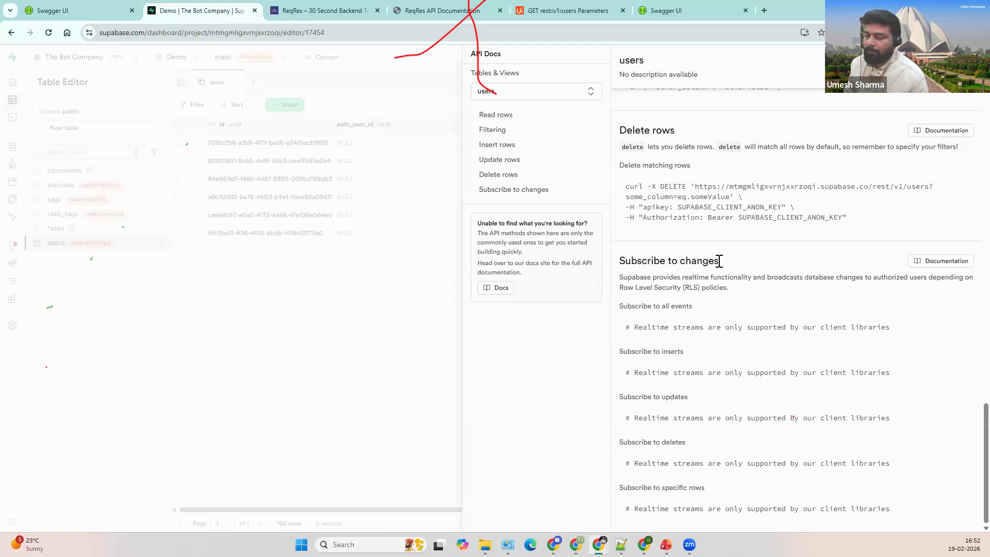
pyautogui.moveTo(719, 260)
pyautogui.mouseDown()
pyautogui.moveTo(623, 265)
pyautogui.moveTo(719, 261)
pyautogui.mouseUp()
pyautogui.click(718, 261)
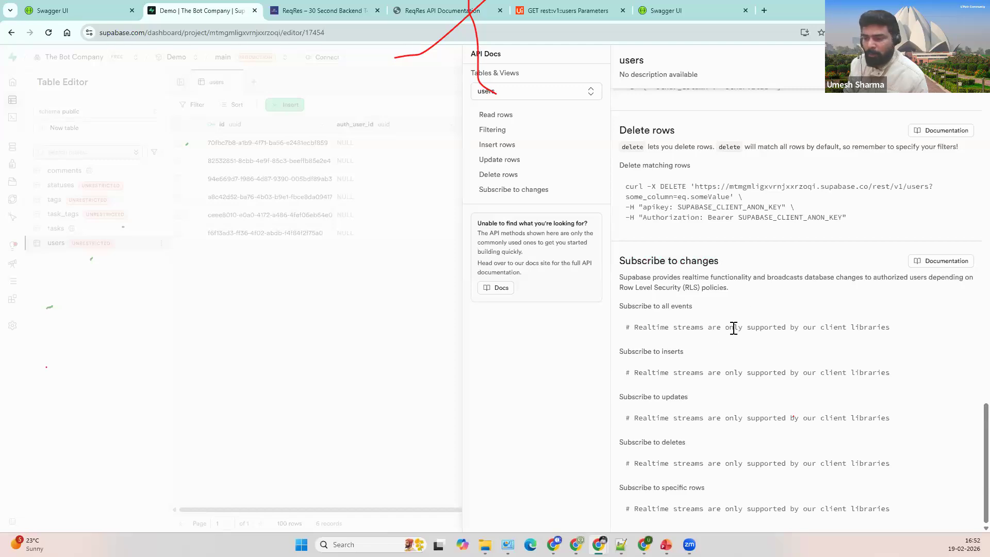
pyautogui.moveTo(665, 327); pyautogui.dragTo(880, 327)
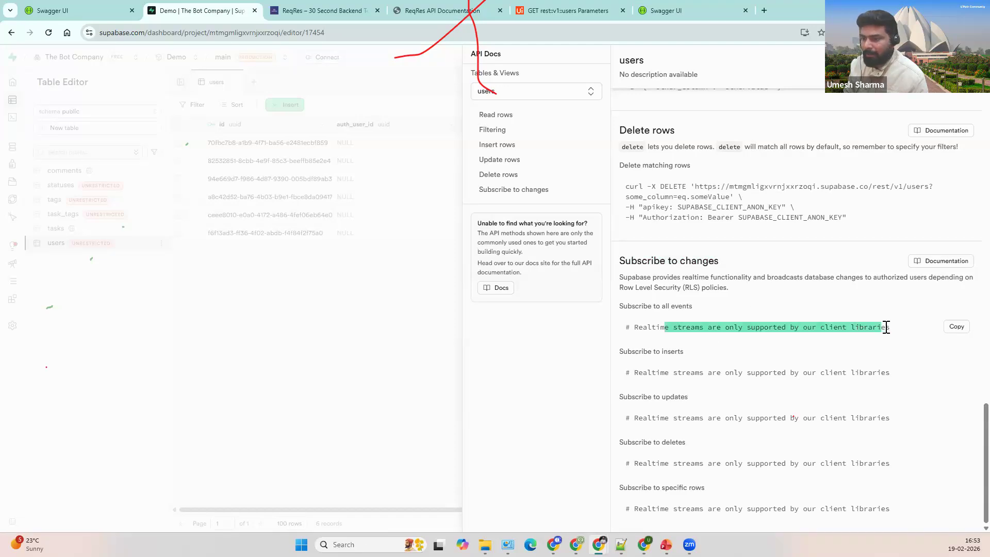
pyautogui.click(887, 327)
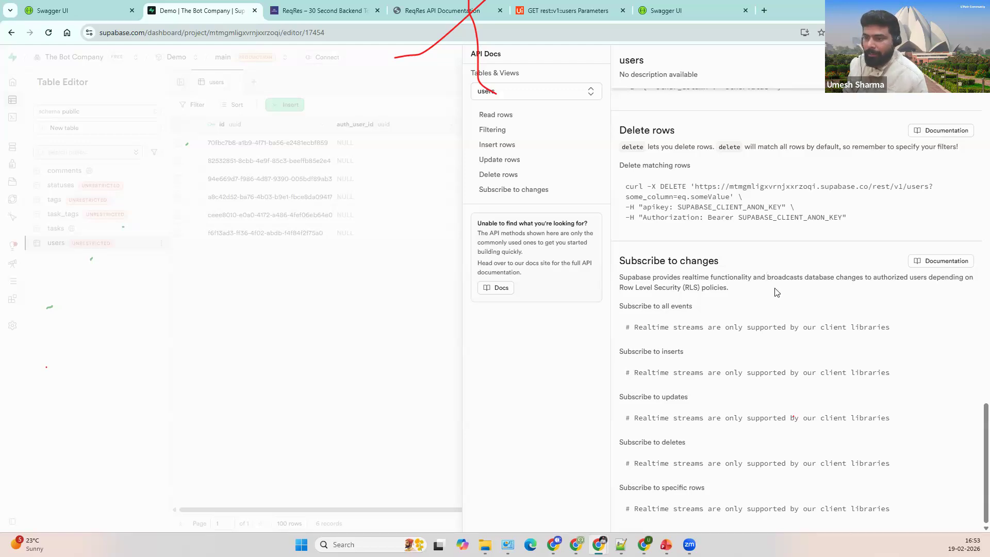
# Step: Copy the Delete rows path rest/v1/users?some_column=eq.someValue from the curl example
pyautogui.scroll(2, 779, 299)
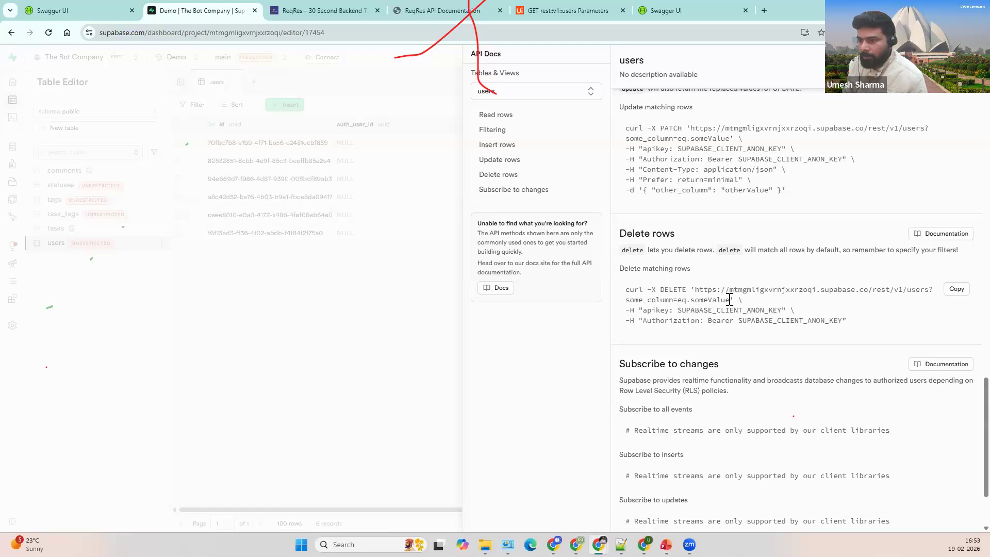
pyautogui.moveTo(731, 300); pyautogui.dragTo(875, 290)
pyautogui.hotkey('ctrl', 'c')
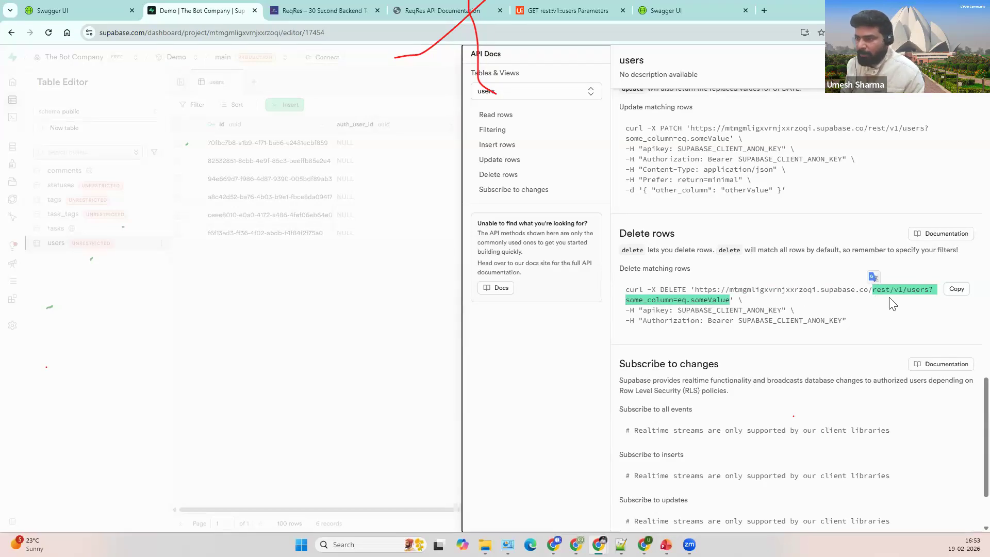
pyautogui.click(761, 320)
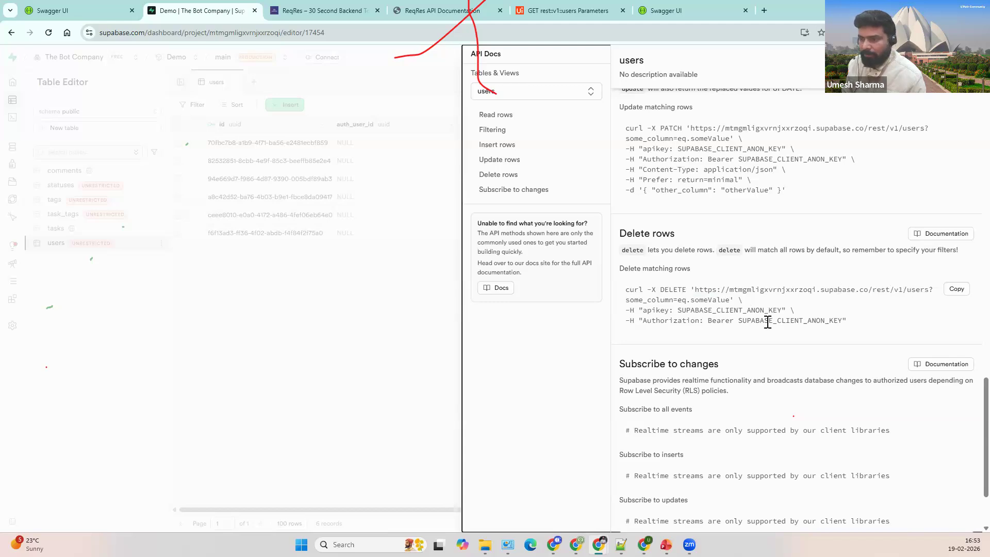
# Step: Paste /rest/v1/users?some_column=eq.someValue as the resource path, empty the display name, then view Supabase's users table
pyautogui.click(567, 11)
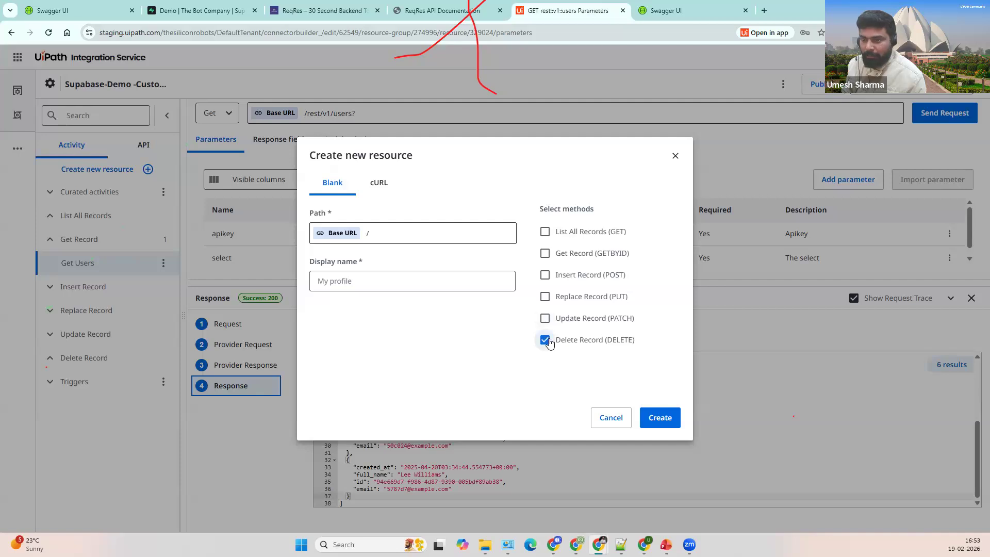
pyautogui.click(453, 235)
pyautogui.hotkey('ctrl', 'v')
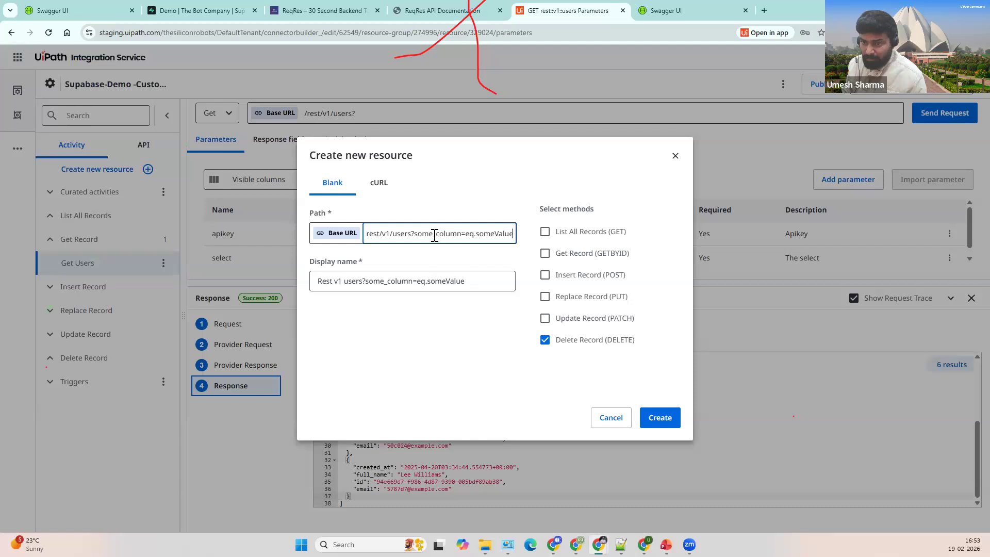
pyautogui.tripleClick(420, 280)
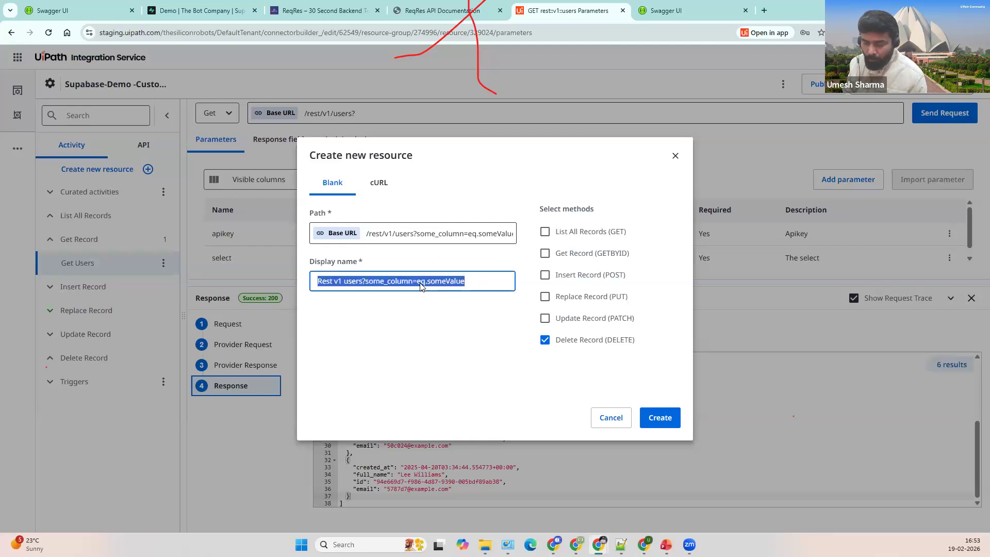
pyautogui.press('BackSpace')
pyautogui.click(467, 226)
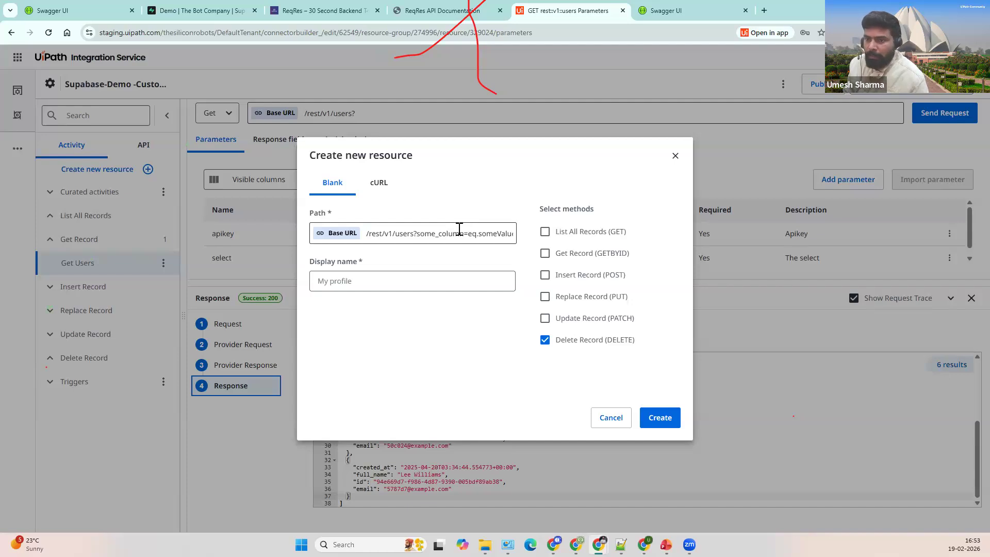
pyautogui.click(212, 11)
pyautogui.click(420, 263)
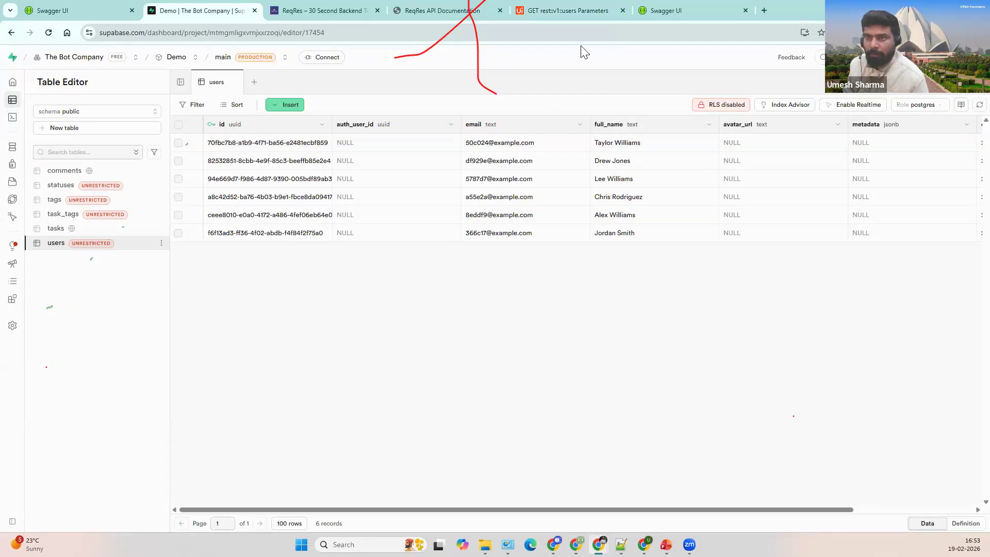
# Step: Return to the UiPath Create new resource form for the Delete resource
pyautogui.click(565, 17)
# Step: Edit the resource path to /rest/v1/users?email=eq.{email}
pyautogui.doubleClick(445, 234)
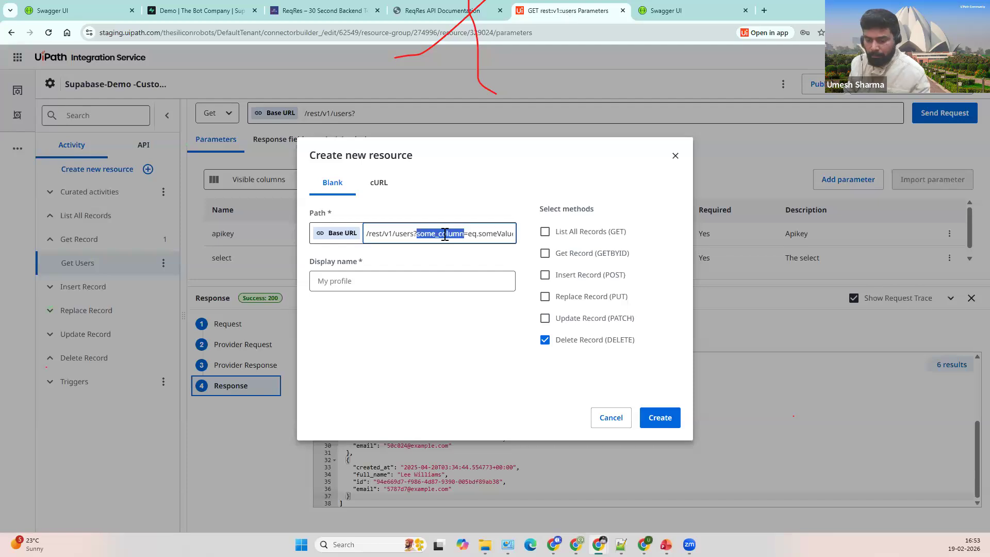
pyautogui.write('email')
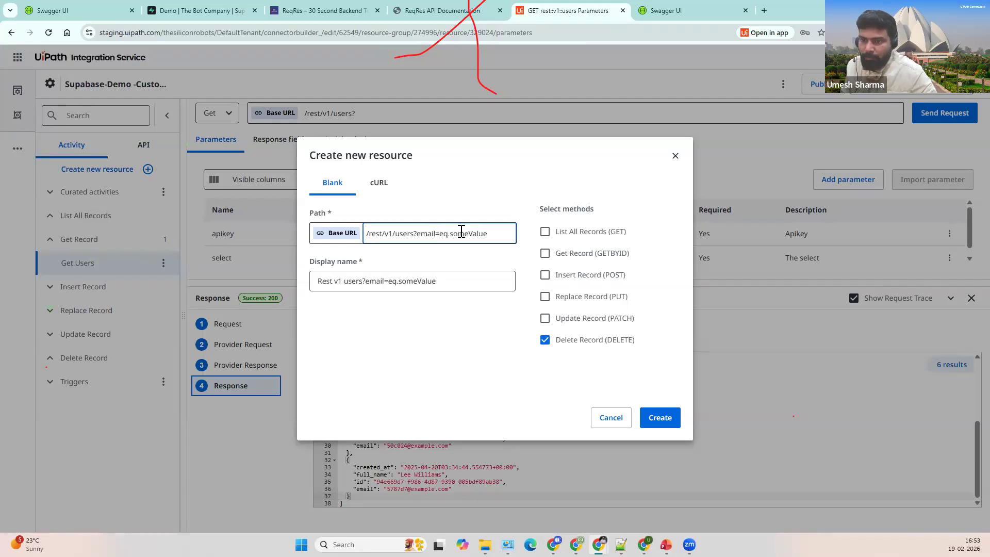
pyautogui.doubleClick(470, 235)
pyautogui.press('BackSpace')
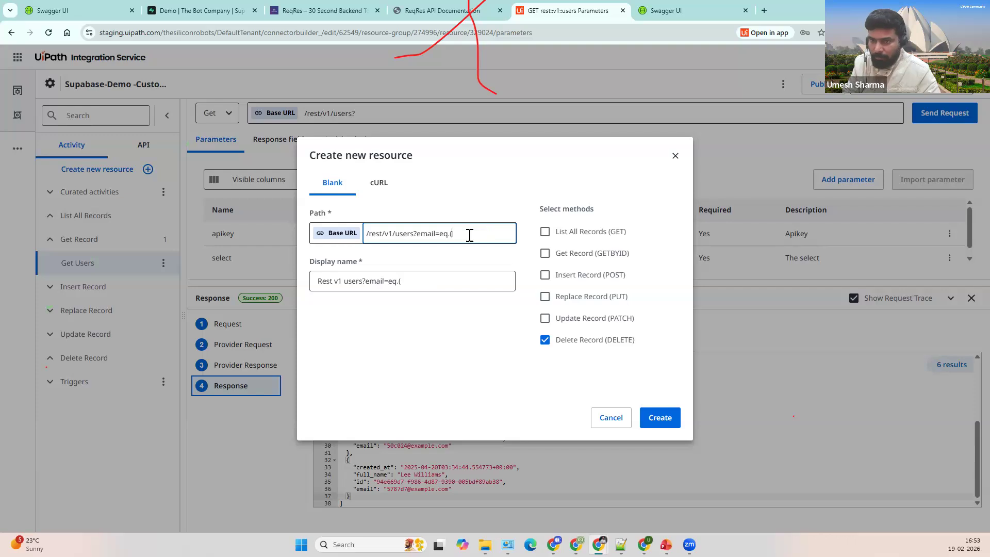
pyautogui.write('{}')
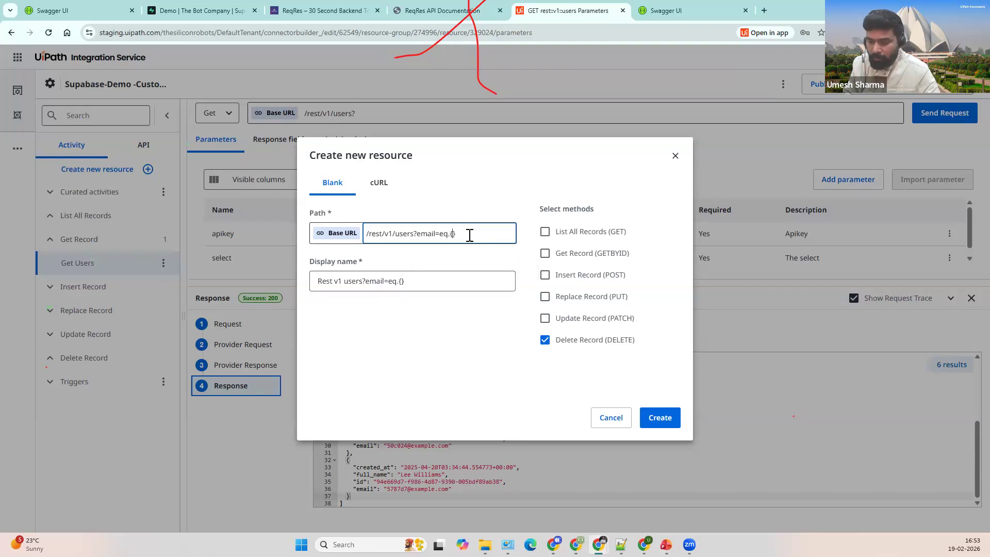
pyautogui.write('email')
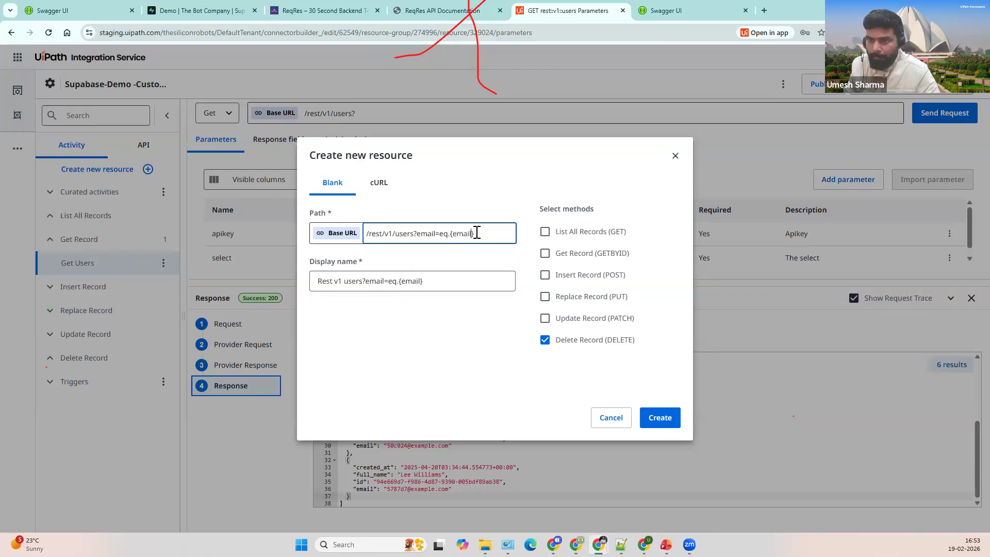
# Step: Set the display name to Delete Users and create the resource
pyautogui.tripleClick(471, 277)
pyautogui.press('BackSpace')
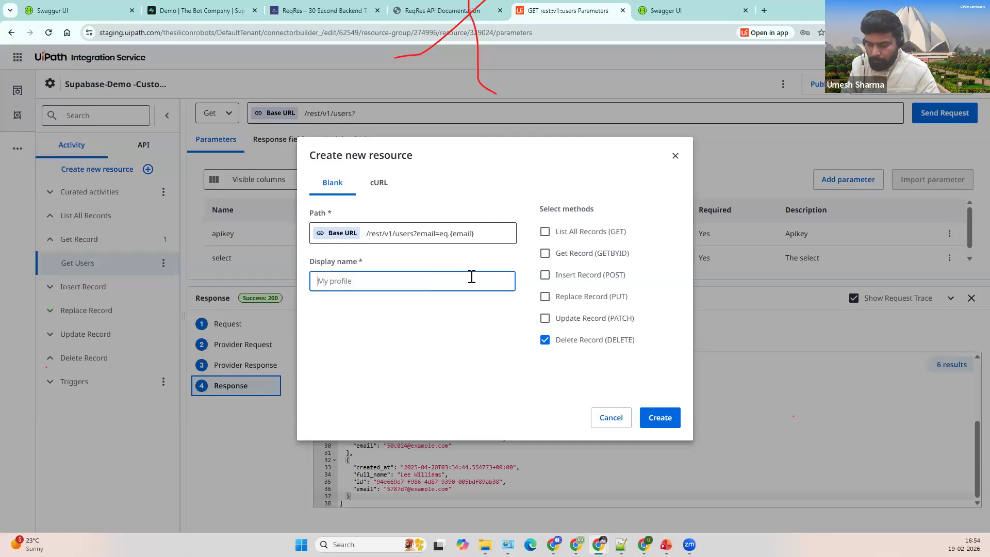
pyautogui.write('Dele')
pyautogui.press('Down')
pyautogui.press('Return')
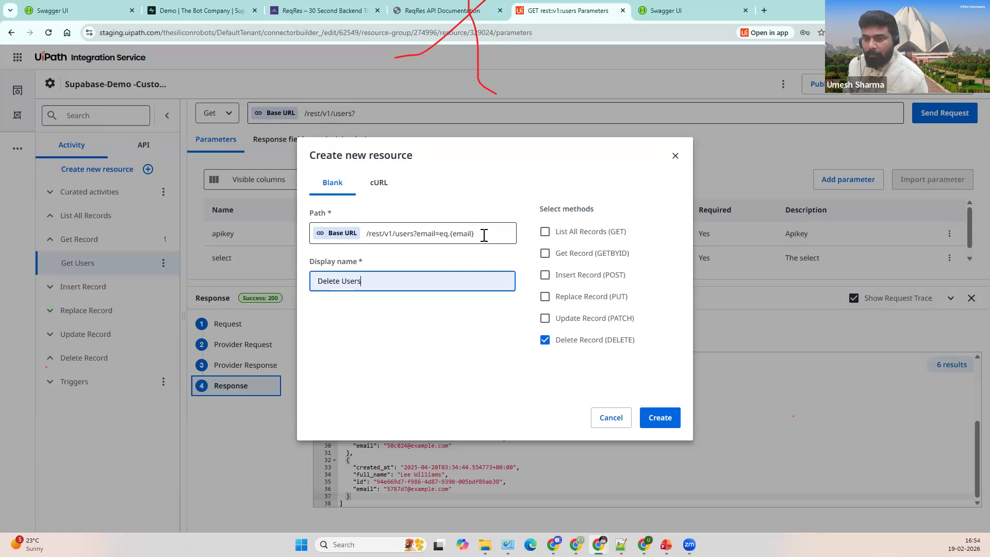
pyautogui.click(660, 416)
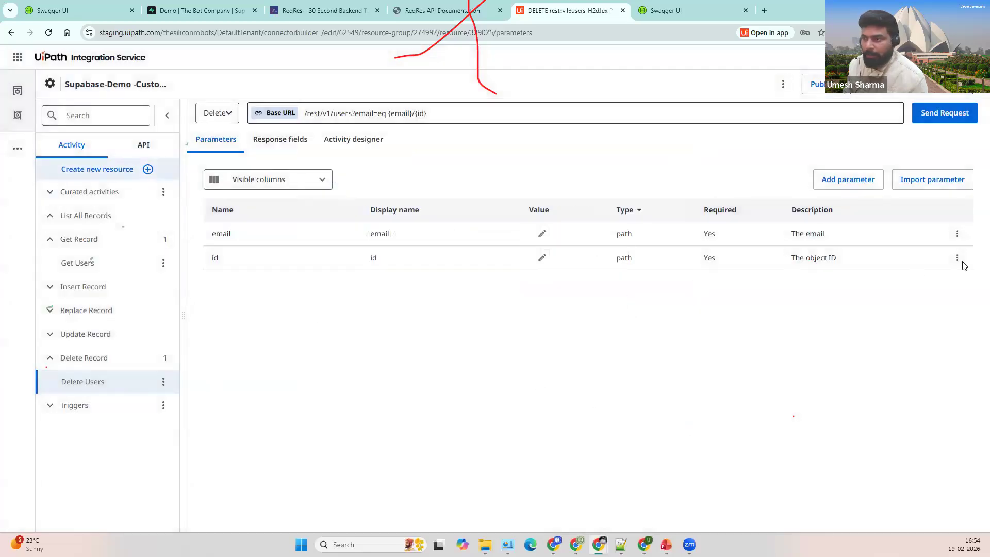
# Step: Remove the id parameter and import the apikey header parameter from Get Users
pyautogui.click(956, 260)
pyautogui.click(926, 304)
pyautogui.click(608, 343)
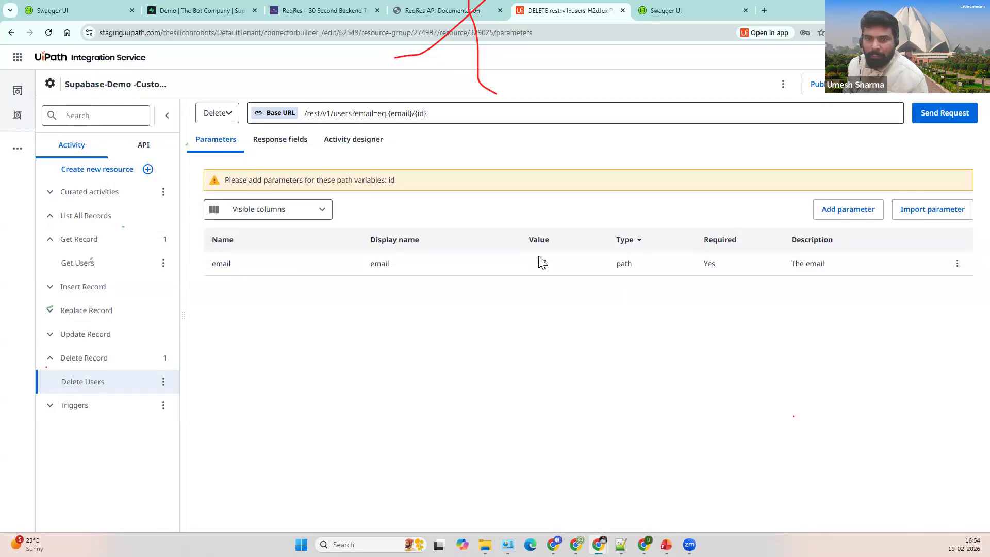
pyautogui.click(932, 209)
pyautogui.click(656, 277)
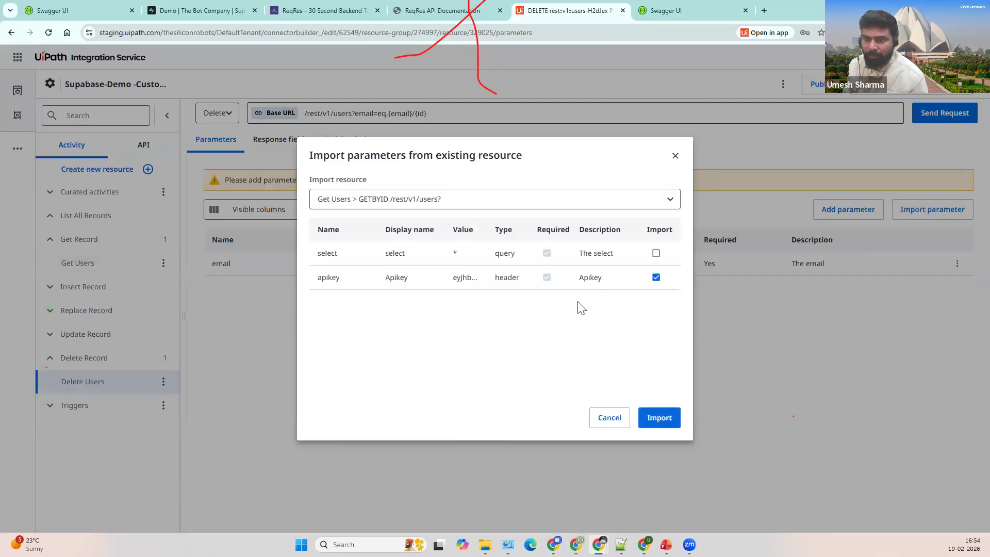
pyautogui.click(655, 418)
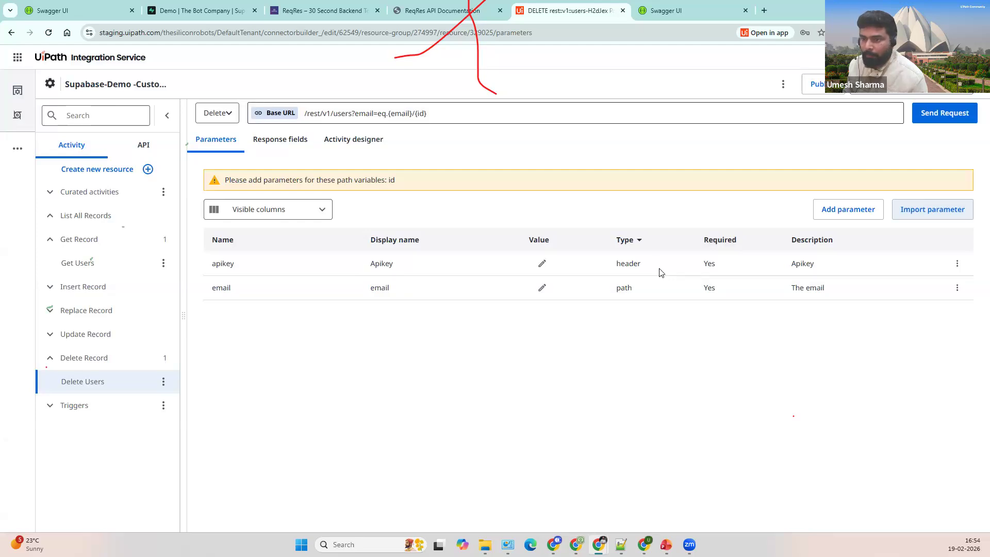
# Step: Review apikey settings without saving, then shorten the request URL to /rest/v1/users?email=eq.{email}
pyautogui.click(956, 263)
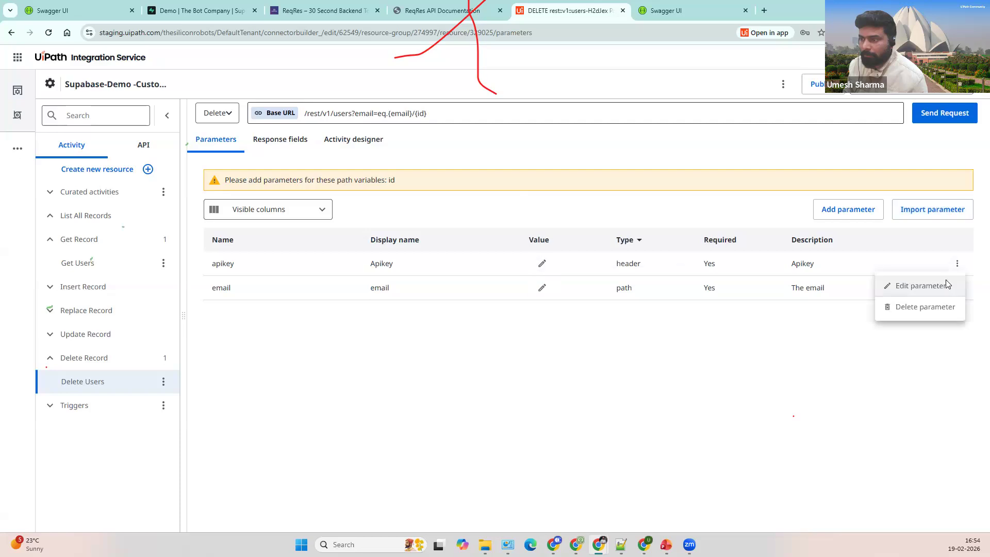
pyautogui.click(920, 283)
pyautogui.scroll(-3, 328, 366)
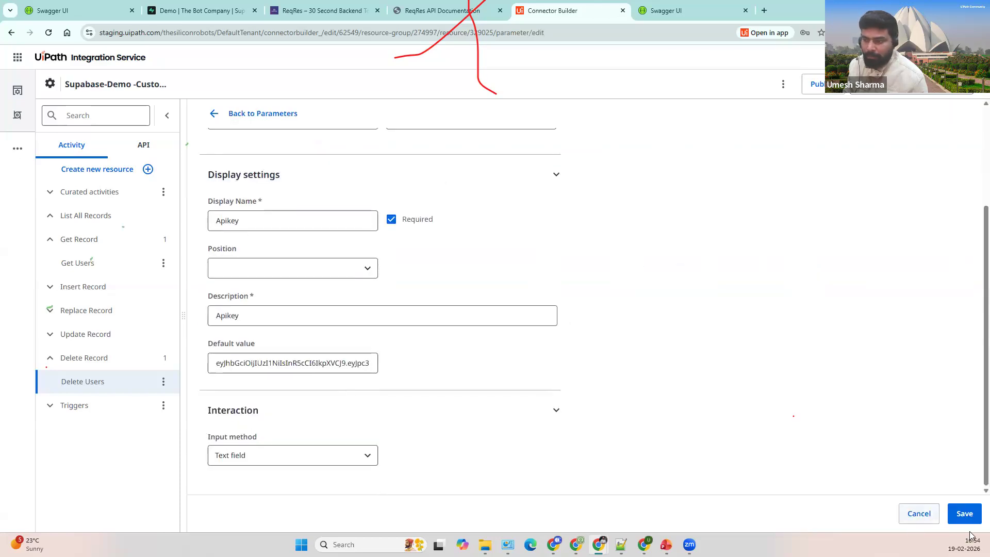
pyautogui.click(919, 513)
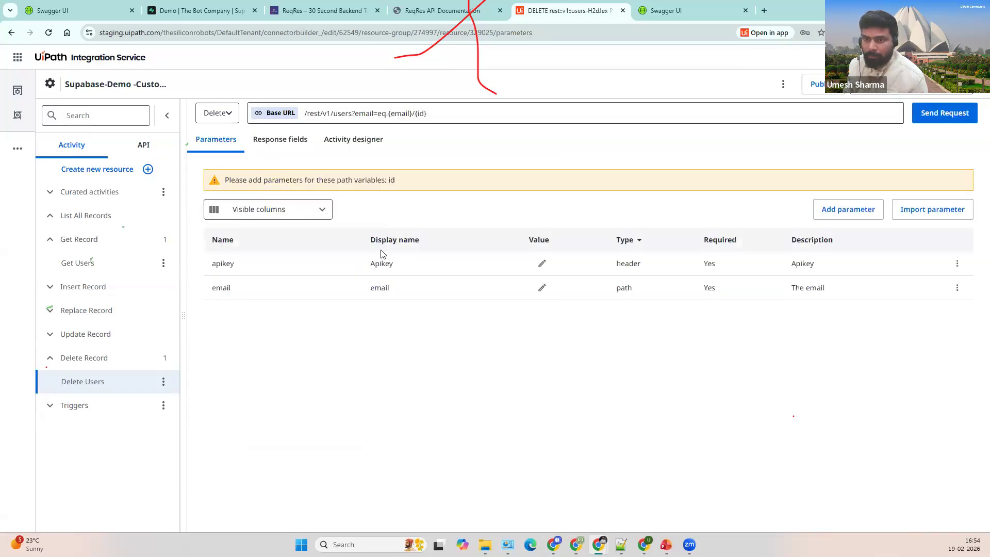
pyautogui.click(939, 114)
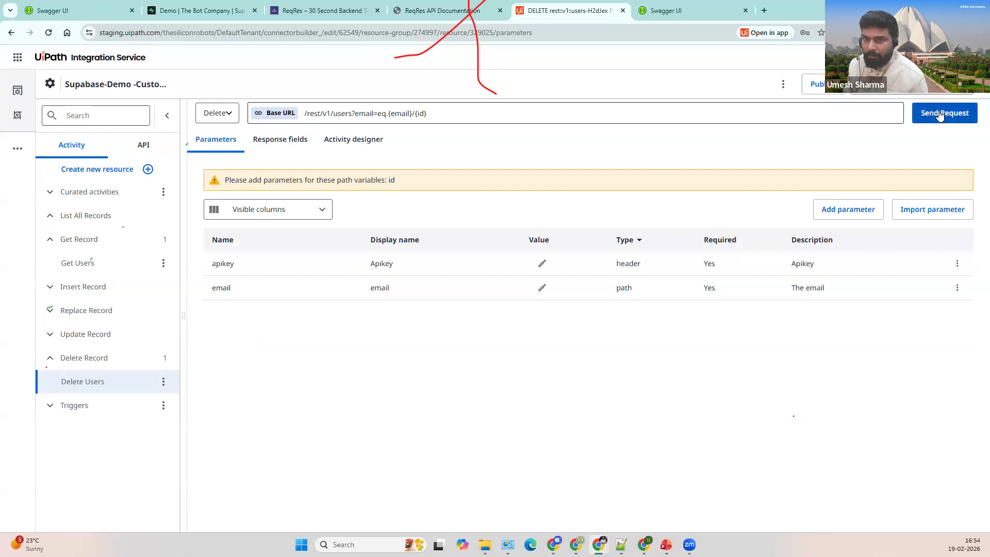
pyautogui.click(648, 104)
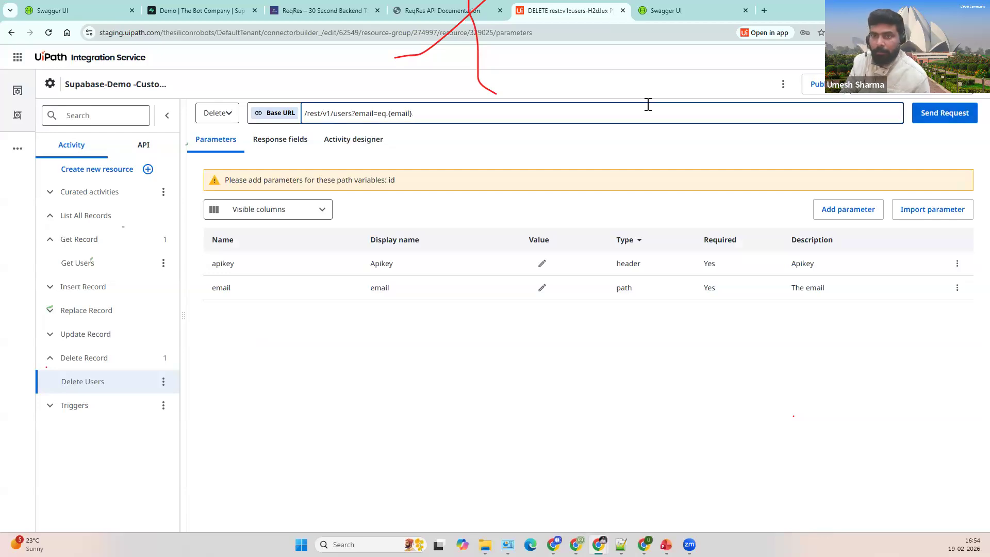
pyautogui.click(675, 159)
# Step: Start a test delete request and copy the last user's email from Supabase's users table
pyautogui.click(935, 116)
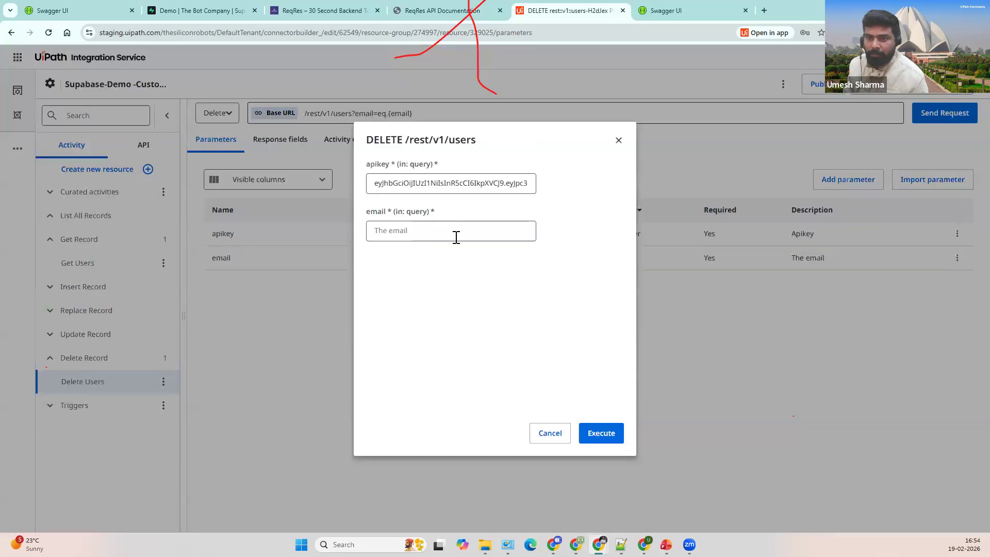
pyautogui.click(454, 233)
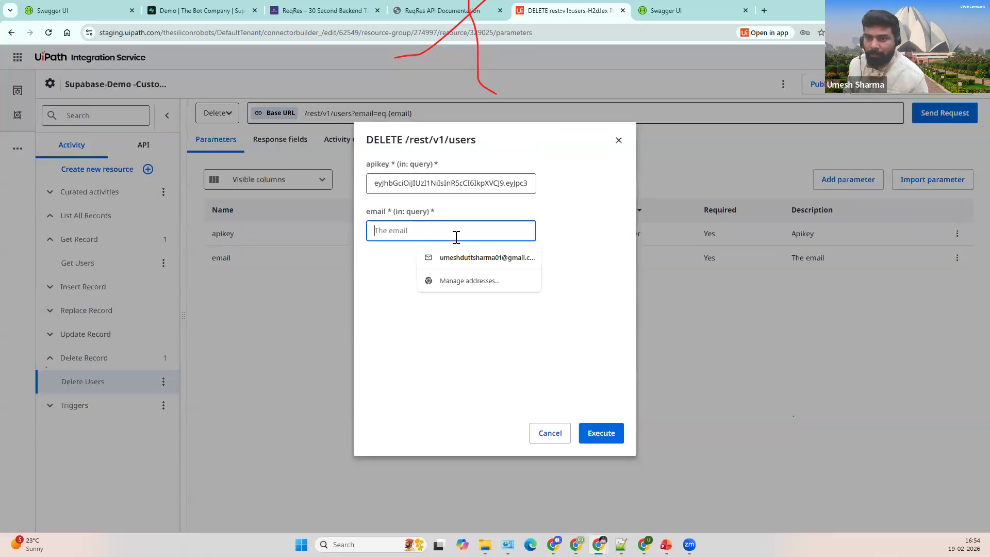
pyautogui.click(204, 12)
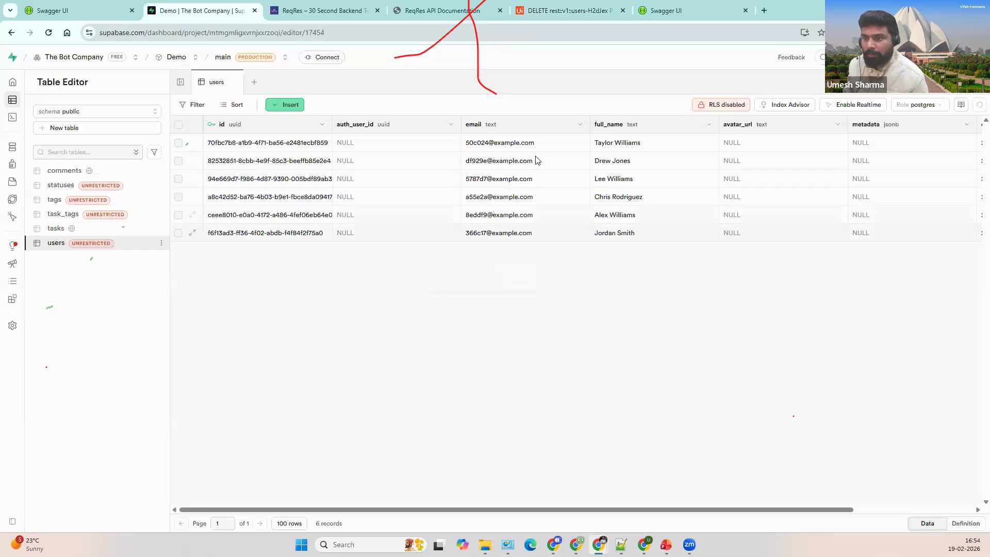
pyautogui.click(527, 234)
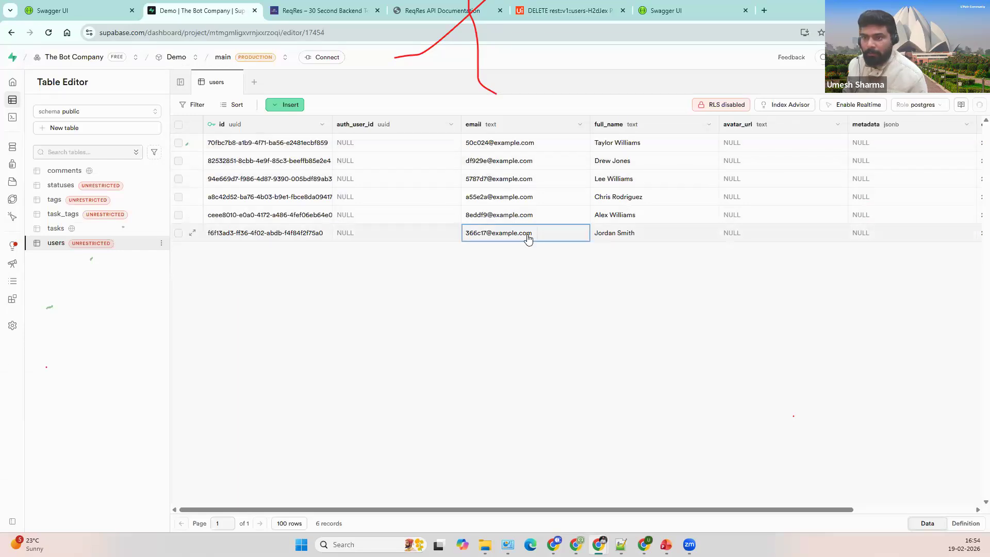
pyautogui.doubleClick(528, 236)
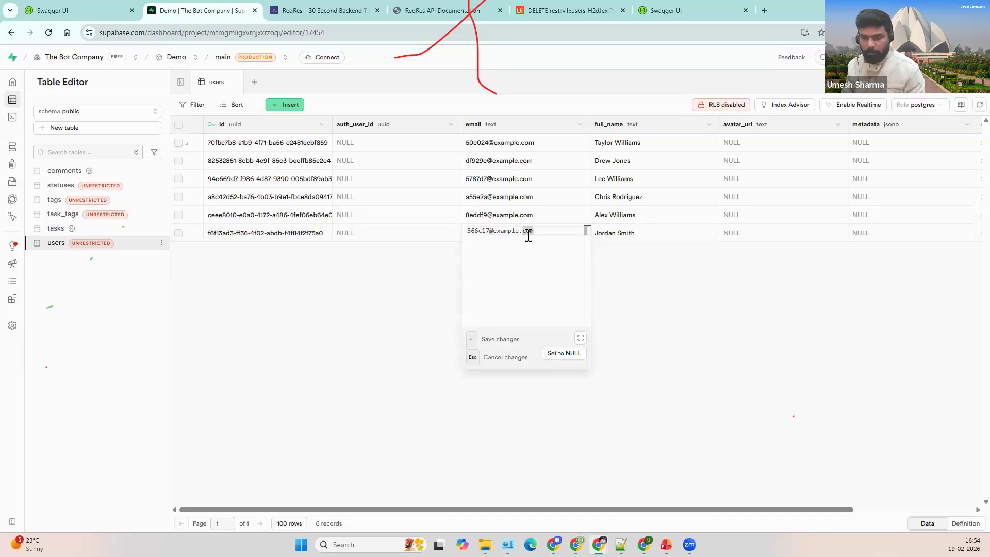
pyautogui.press('Escape')
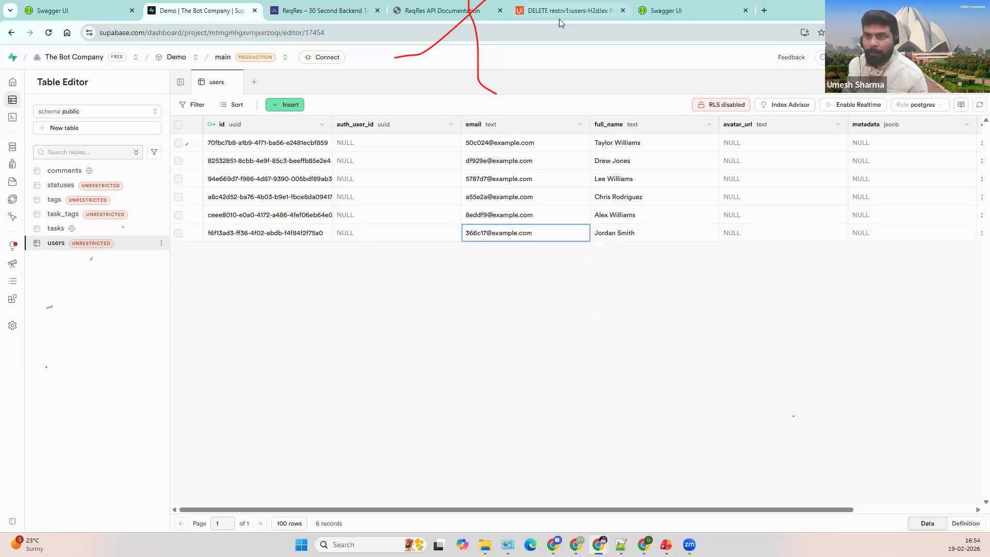
# Step: Paste the email, execute the DELETE test (Success 200), and check the users table
pyautogui.click(559, 19)
pyautogui.hotkey('ctrl', 'v')
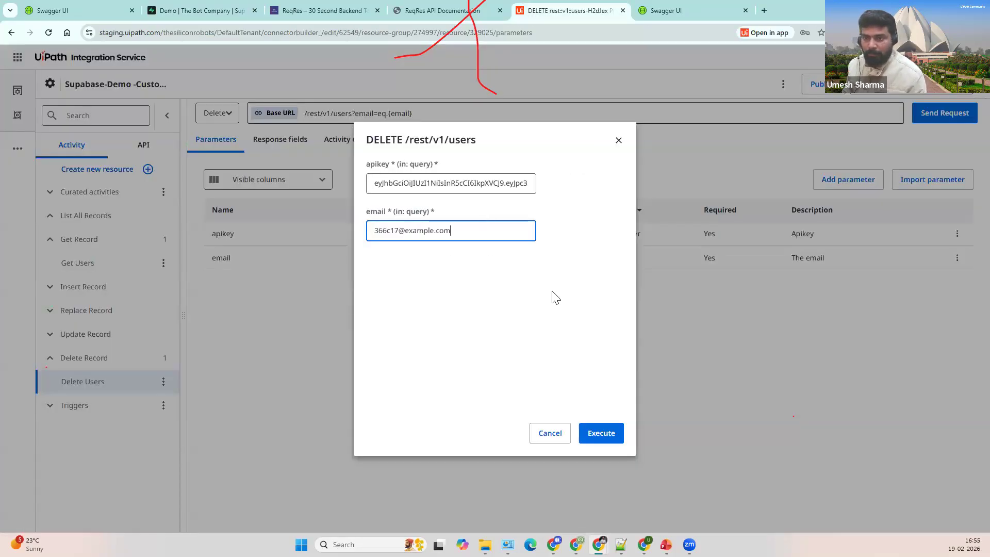
pyautogui.click(597, 434)
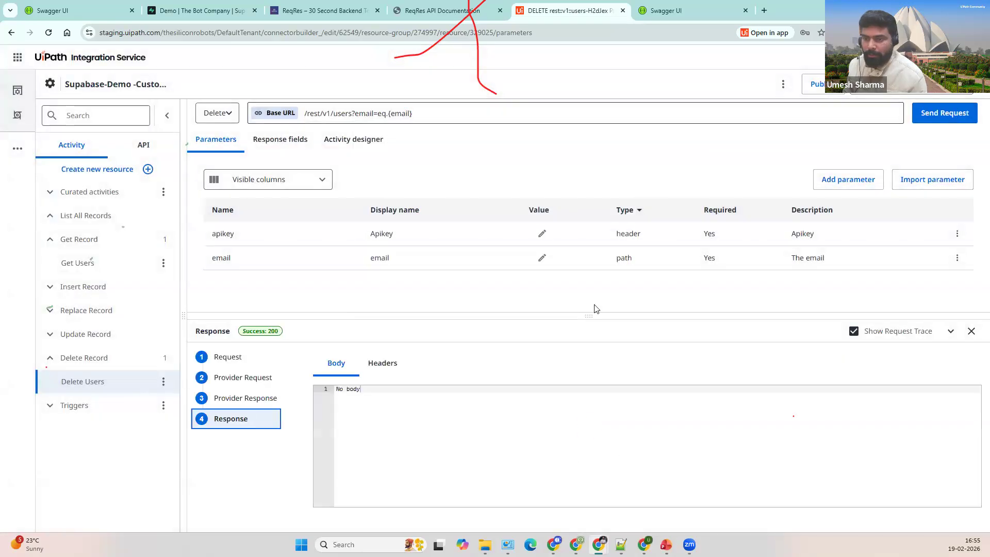
pyautogui.moveTo(597, 285); pyautogui.dragTo(592, 284)
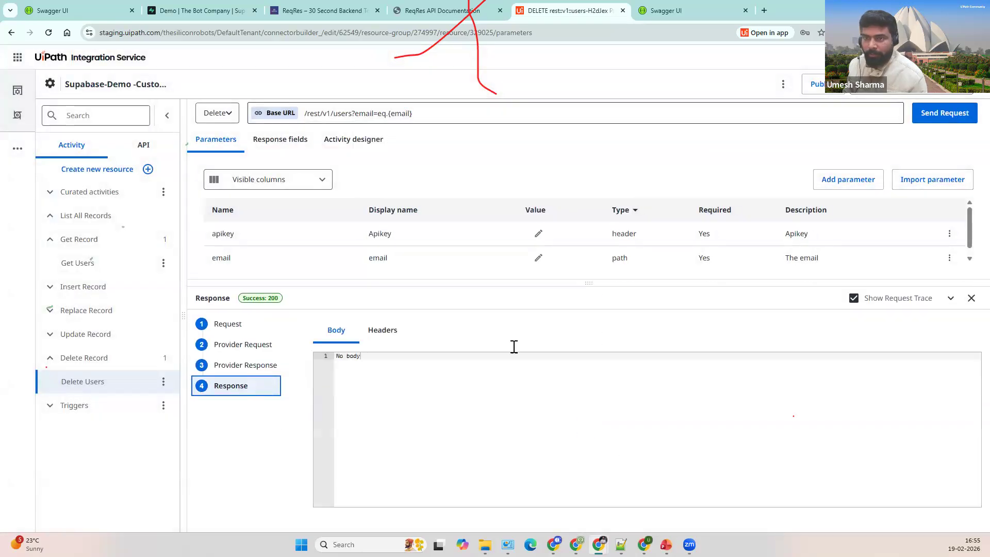
pyautogui.click(206, 11)
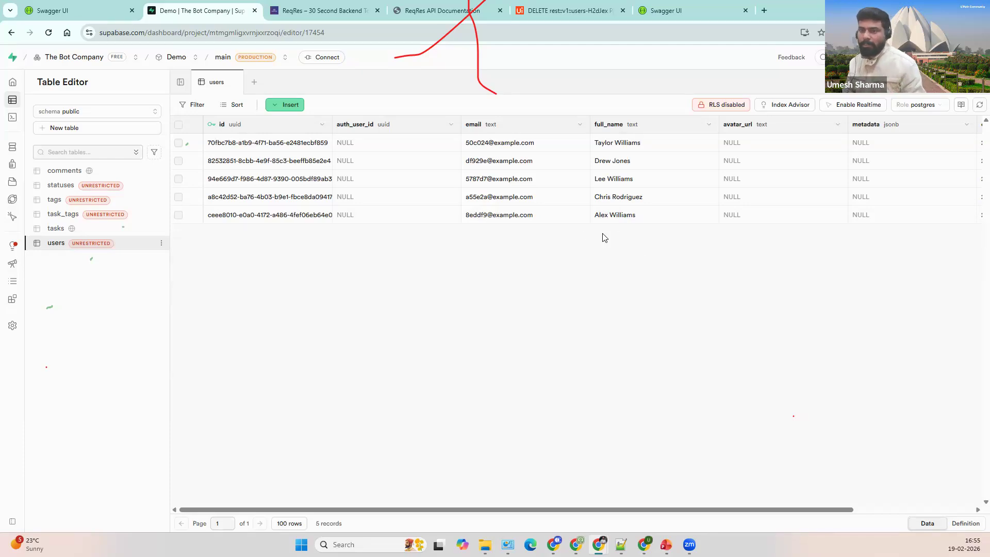
pyautogui.click(567, 10)
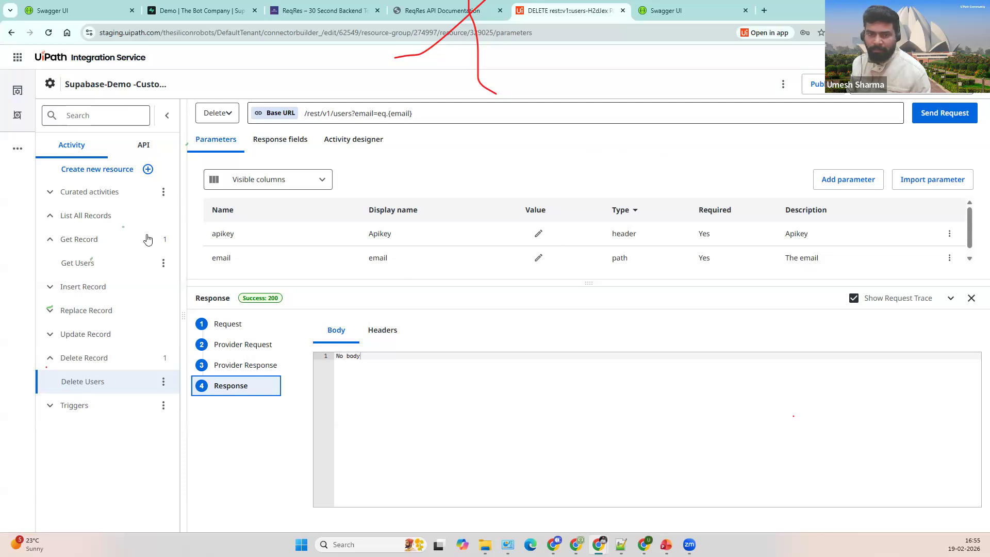
# Step: Publish Supabase-Demo -CustomConnector as version 1.1.0 and leave the builder page
pyautogui.click(810, 84)
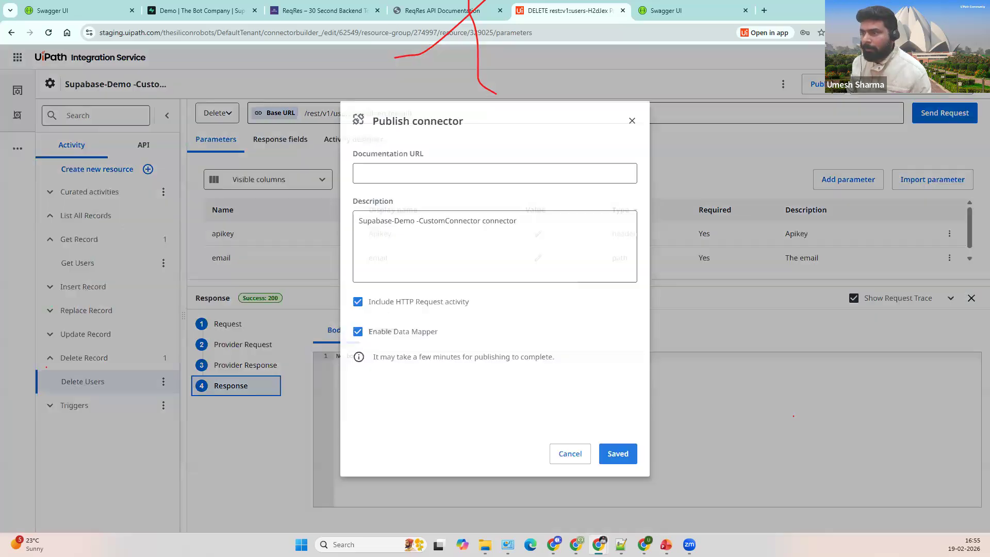
pyautogui.click(614, 463)
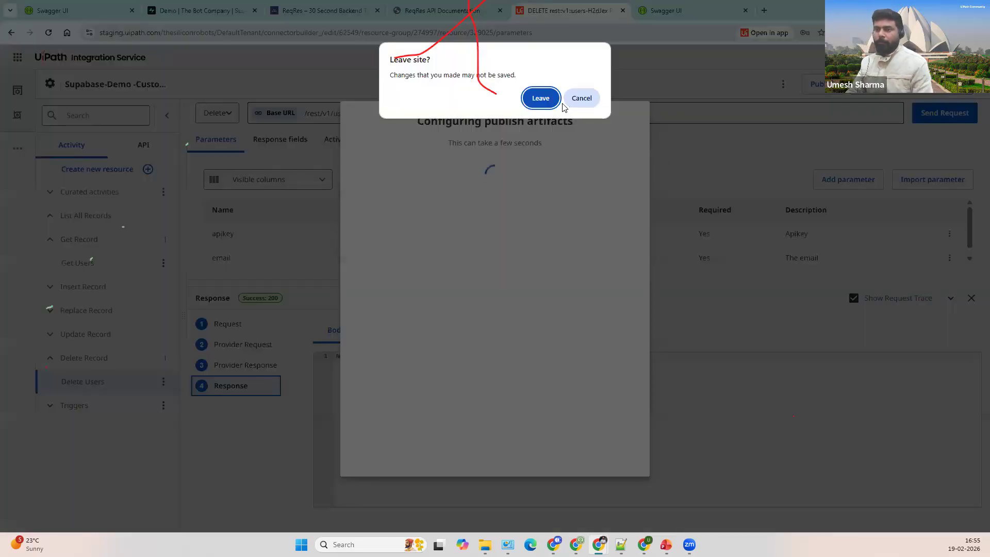
pyautogui.click(548, 95)
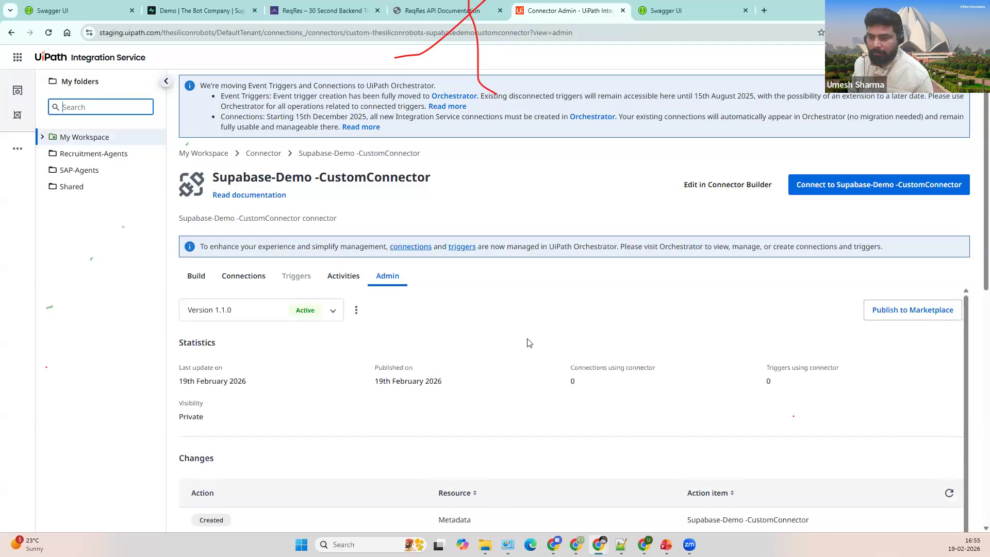
# Step: Browse the Connectors catalog to the Supabase-Demo -CustomConnector card, then open the product launcher
pyautogui.click(247, 281)
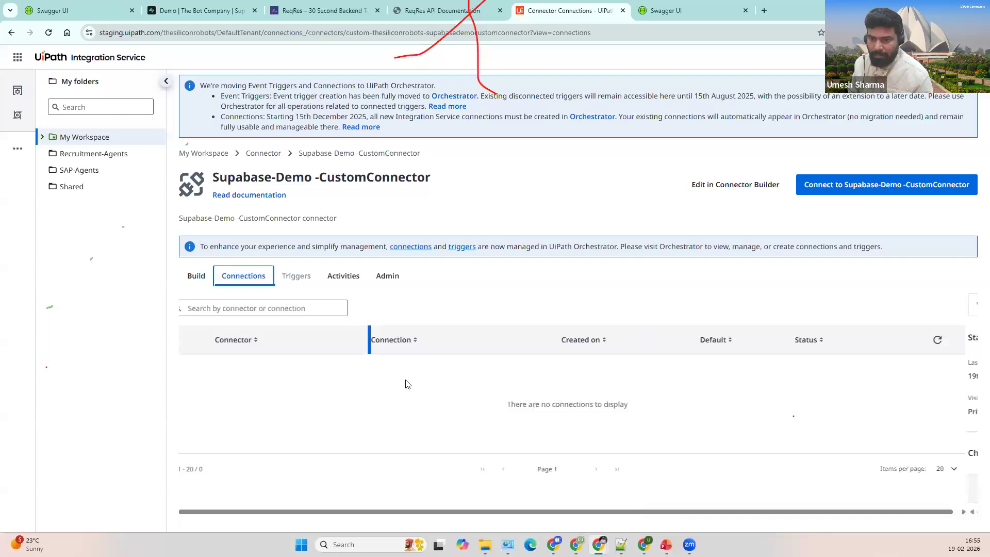
pyautogui.click(257, 153)
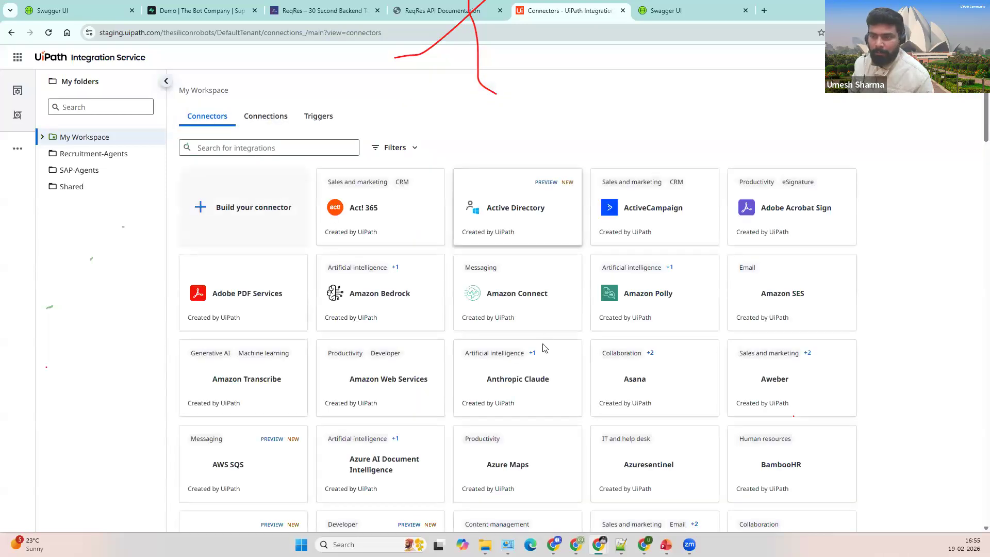
pyautogui.scroll(-18, 541, 289)
pyautogui.scroll(-20, 620, 335)
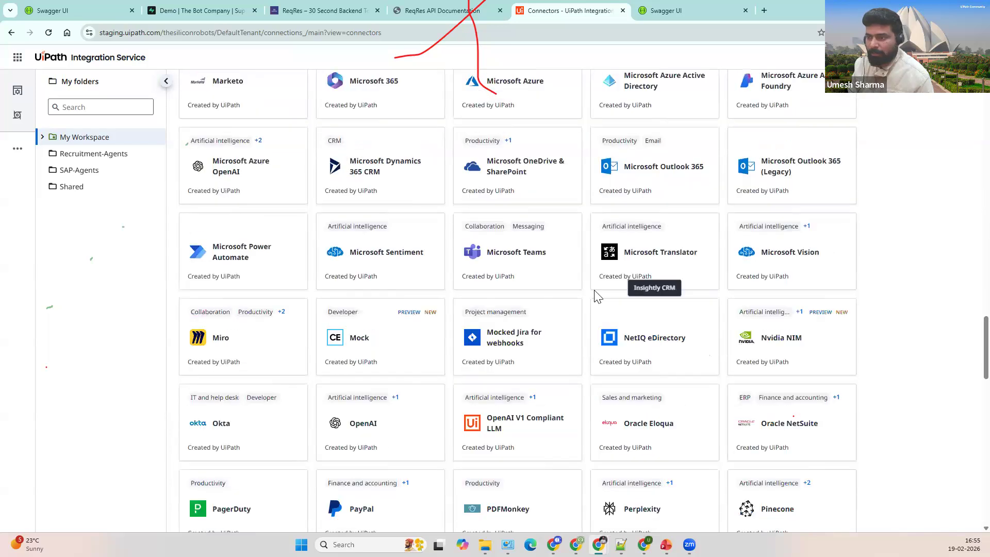
pyautogui.scroll(-5, 597, 335)
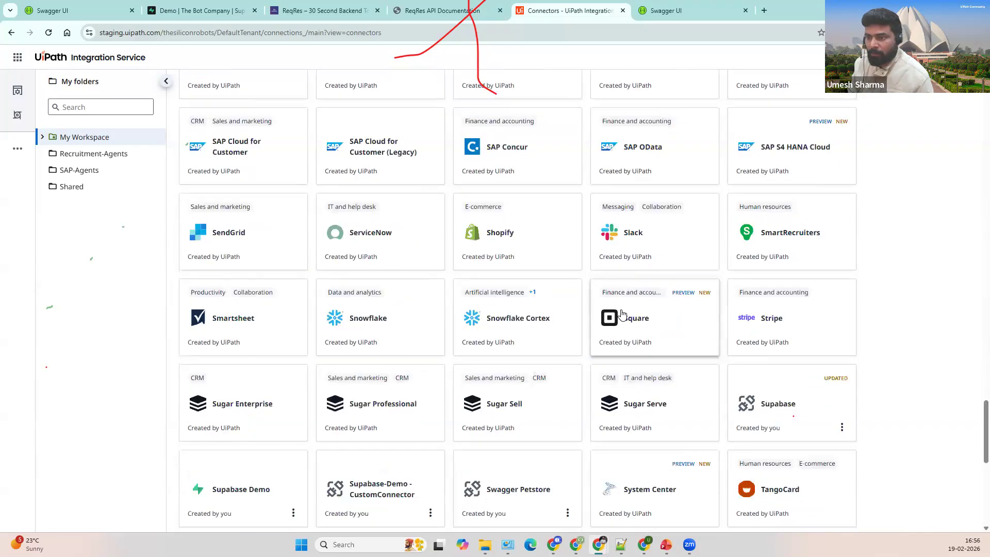
pyautogui.scroll(2, 622, 314)
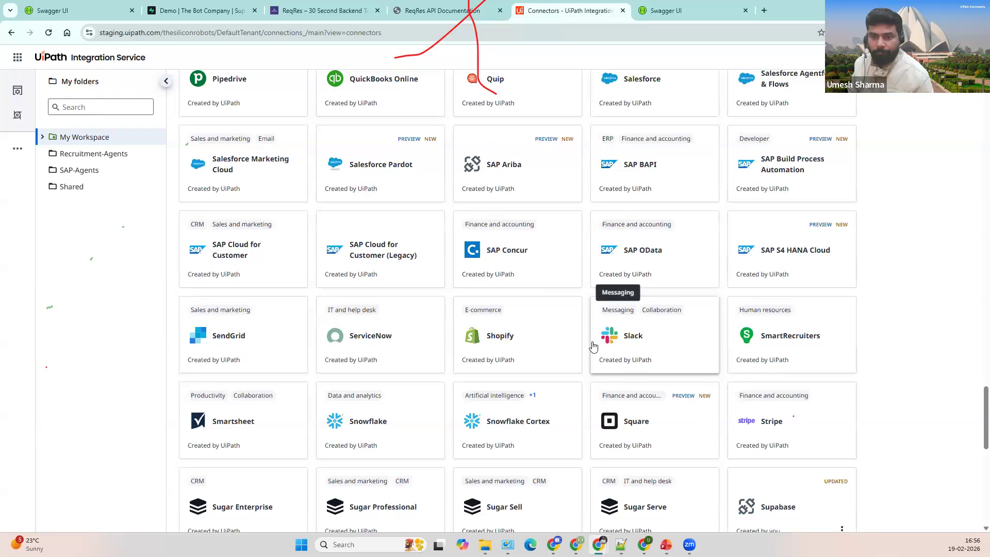
pyautogui.scroll(1, 615, 320)
pyautogui.scroll(2, 614, 320)
pyautogui.scroll(-6, 616, 320)
pyautogui.scroll(-2, 617, 320)
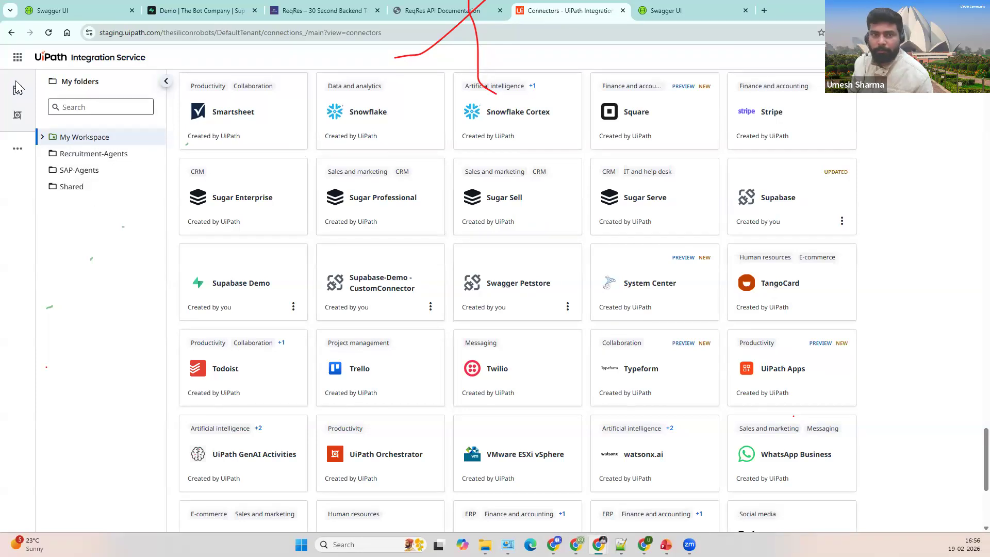
pyautogui.click(17, 57)
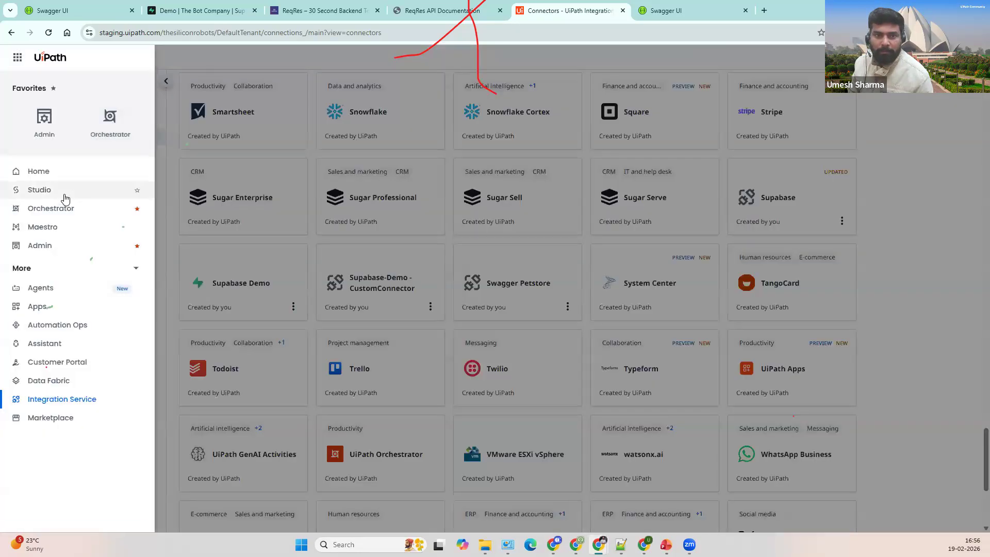
# Step: Go to Studio's Cloud Workspace, review project options and automation types, and open the Petstore demo API workflow
pyautogui.click(64, 195)
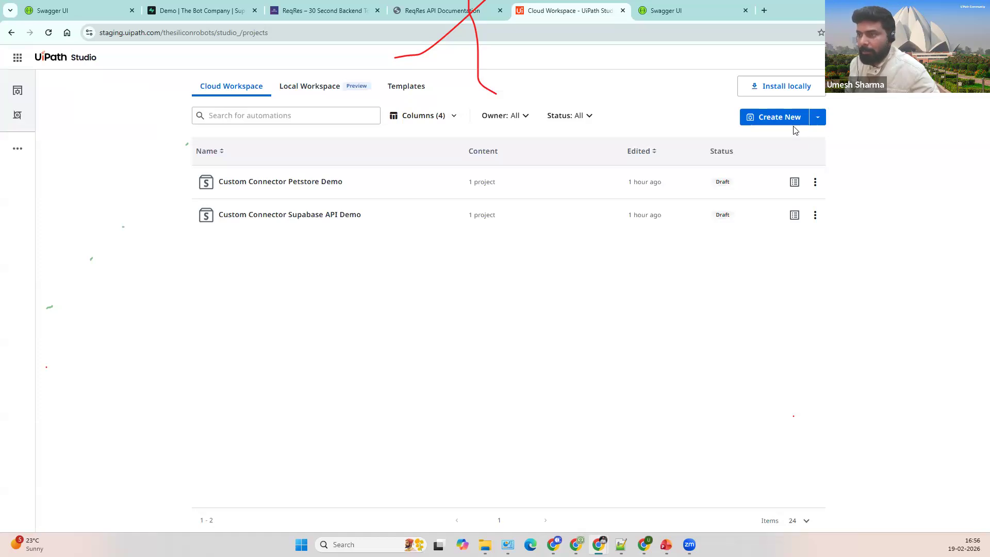
pyautogui.click(815, 181)
pyautogui.click(871, 175)
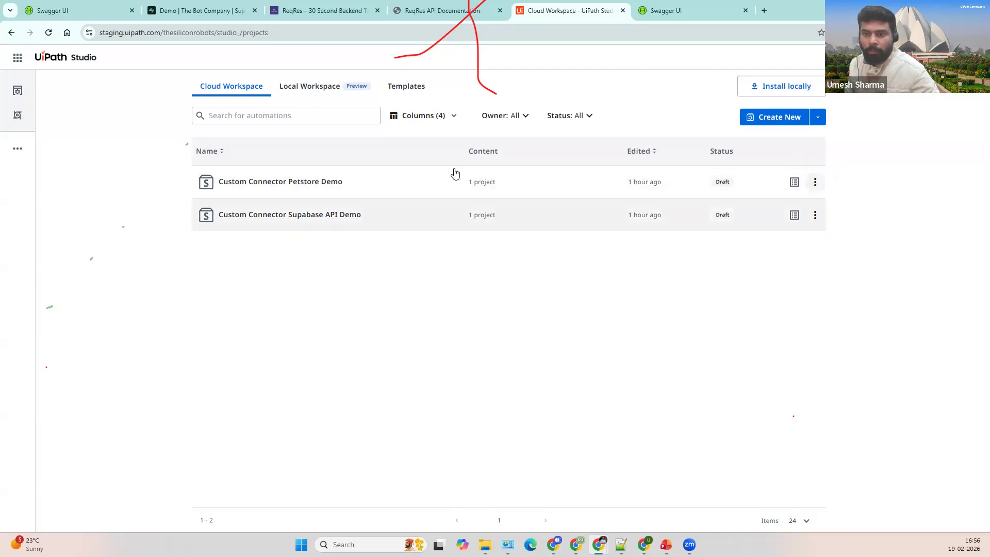
pyautogui.click(817, 117)
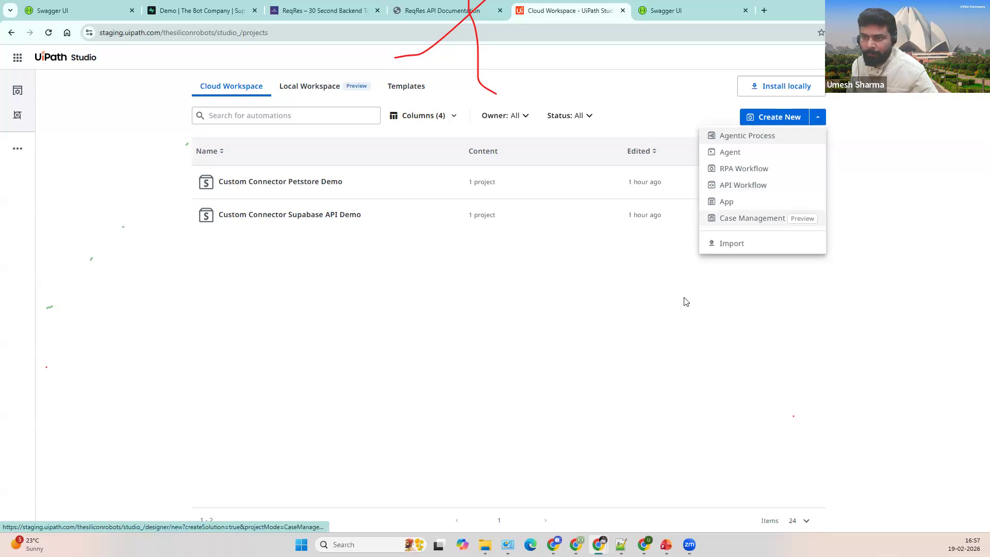
pyautogui.click(781, 185)
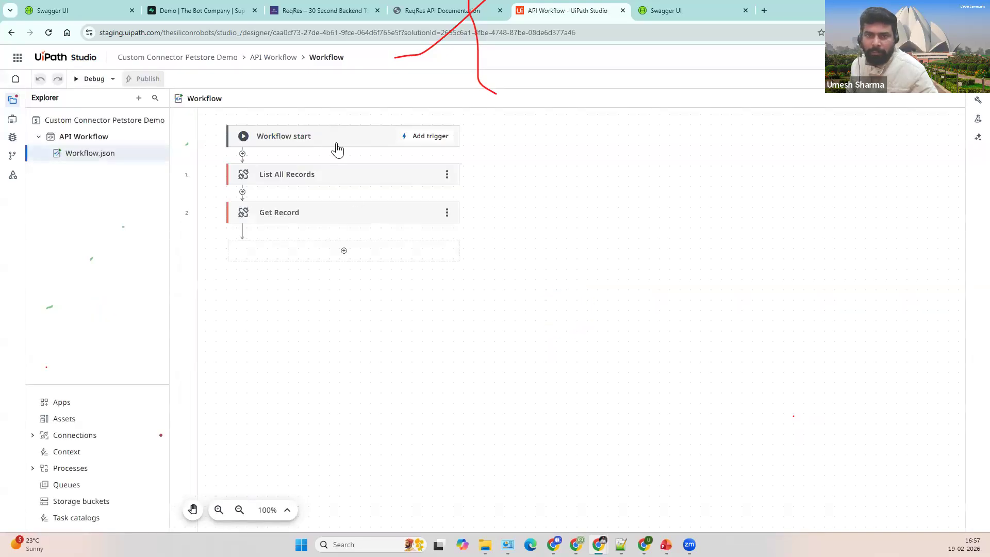
# Step: Inspect List All Records, the Loop and More step types, and Get Record (Pet, petId 389946)
pyautogui.click(330, 179)
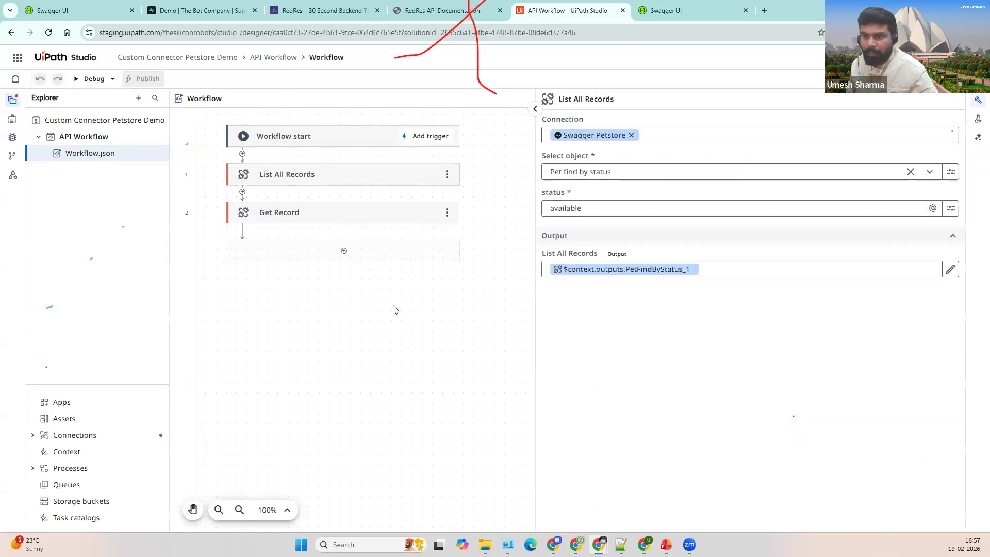
pyautogui.click(977, 100)
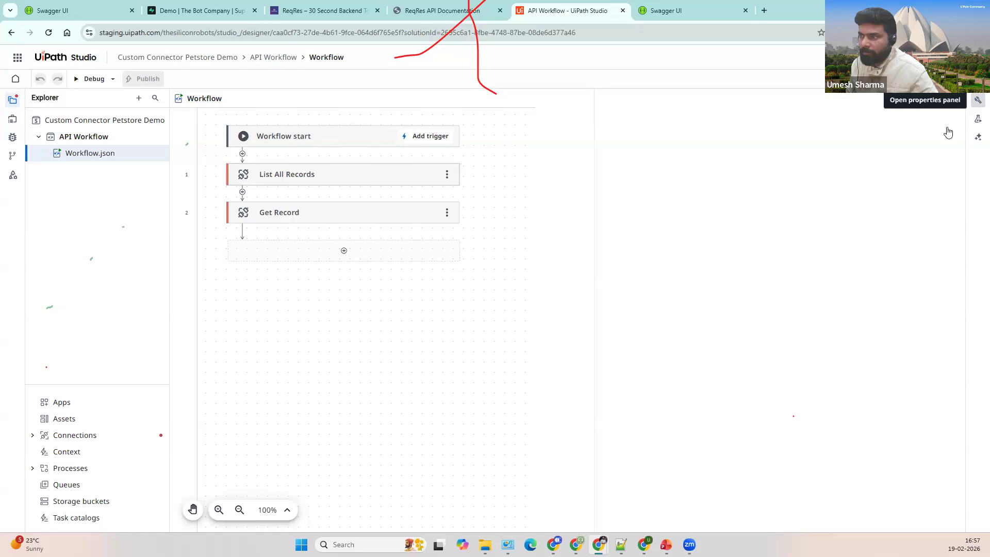
pyautogui.click(342, 252)
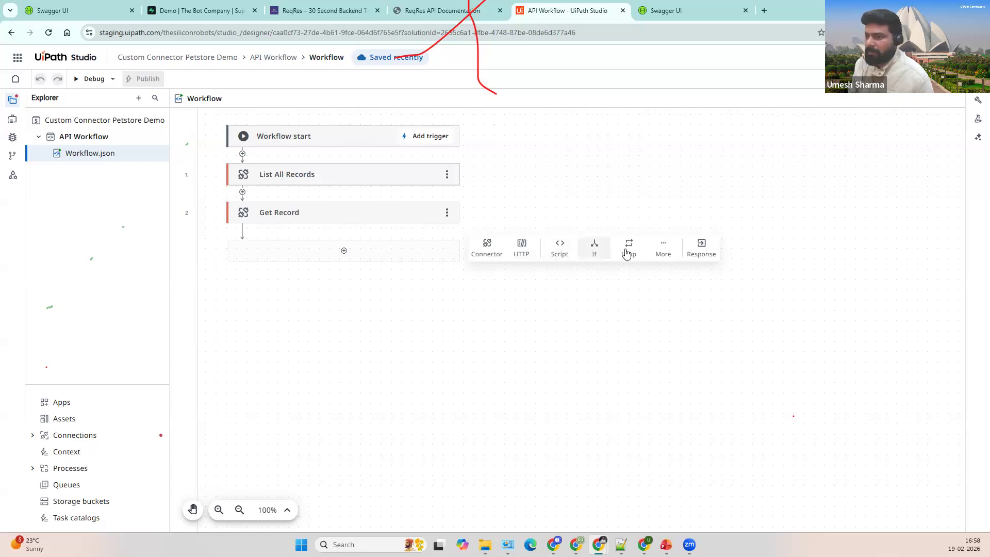
pyautogui.click(627, 252)
pyautogui.click(663, 249)
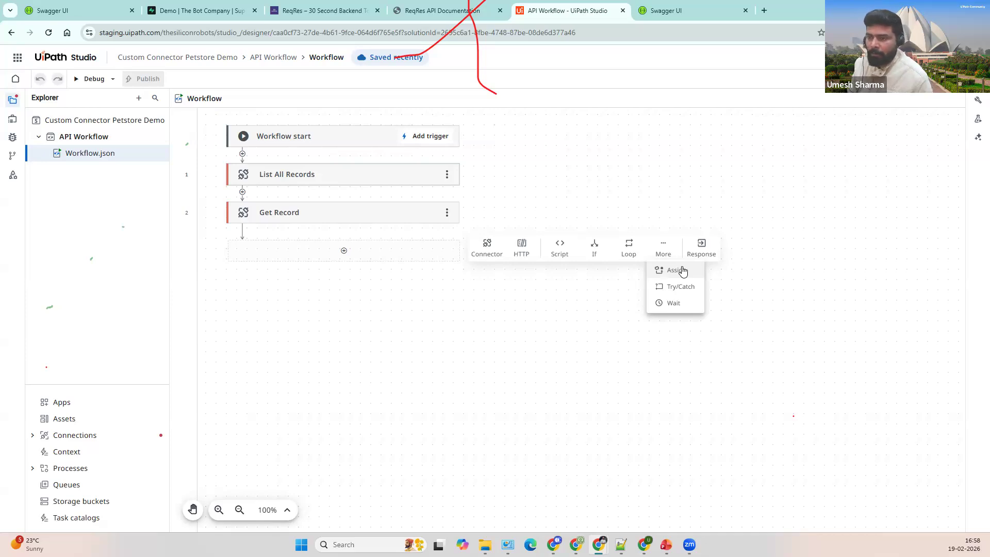
pyautogui.click(382, 180)
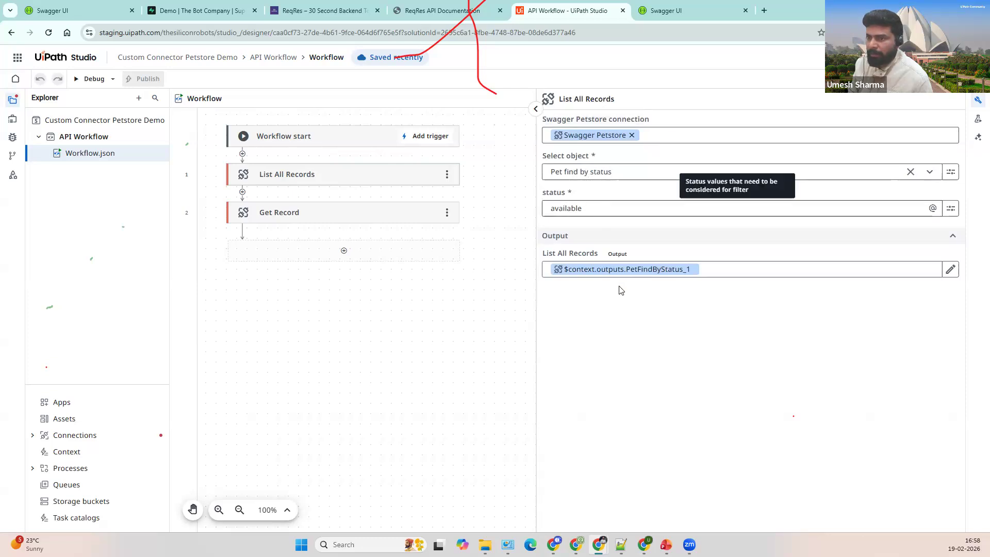
pyautogui.click(338, 211)
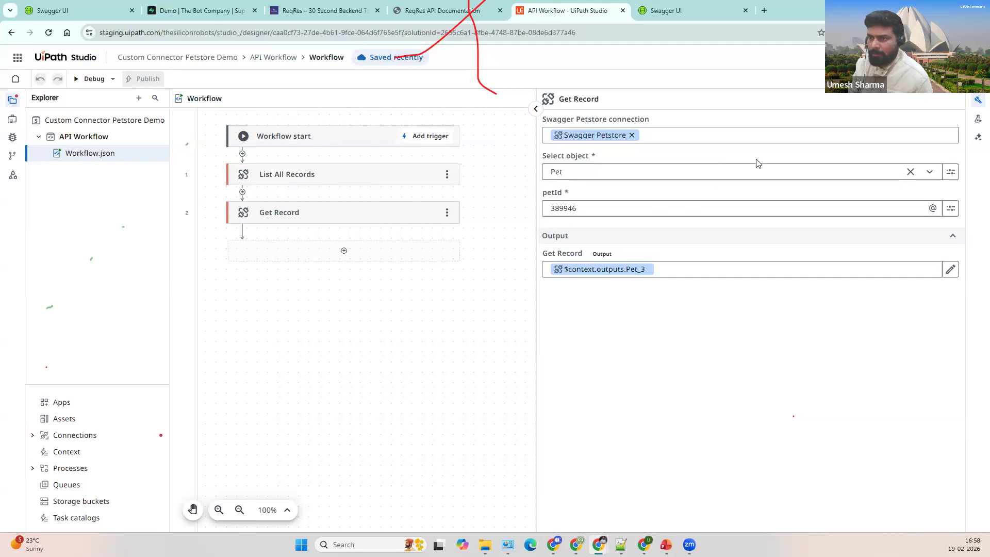
# Step: Keep Get Record on Pet, debug the workflow returning doggie with status 200, and return to Cloud Workspace
pyautogui.click(748, 172)
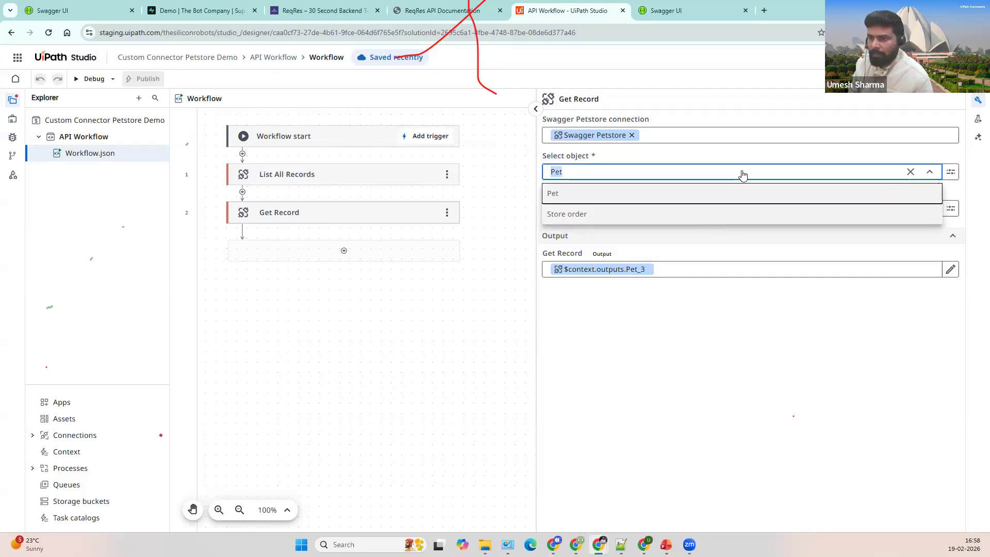
pyautogui.click(690, 194)
pyautogui.click(650, 208)
pyautogui.click(741, 222)
pyautogui.click(102, 80)
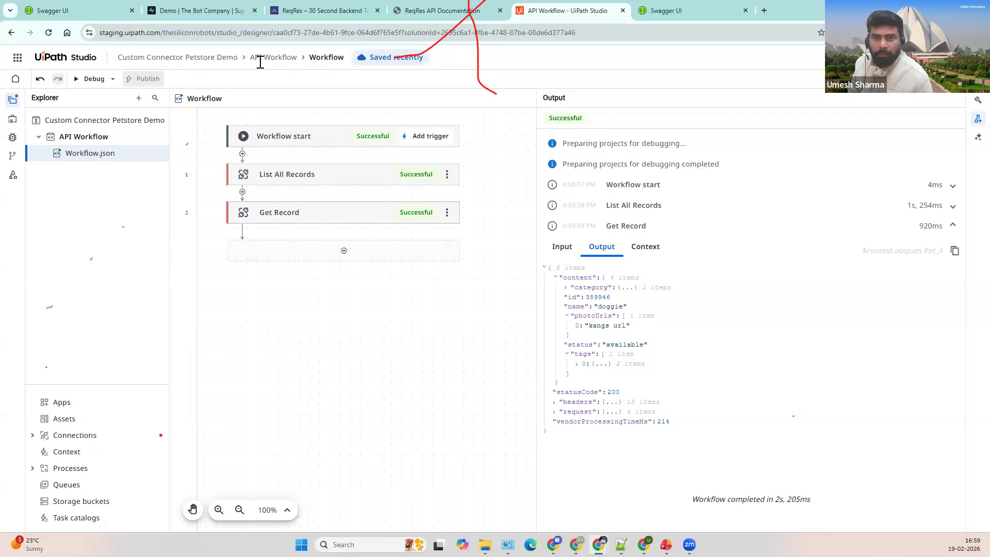
pyautogui.click(83, 58)
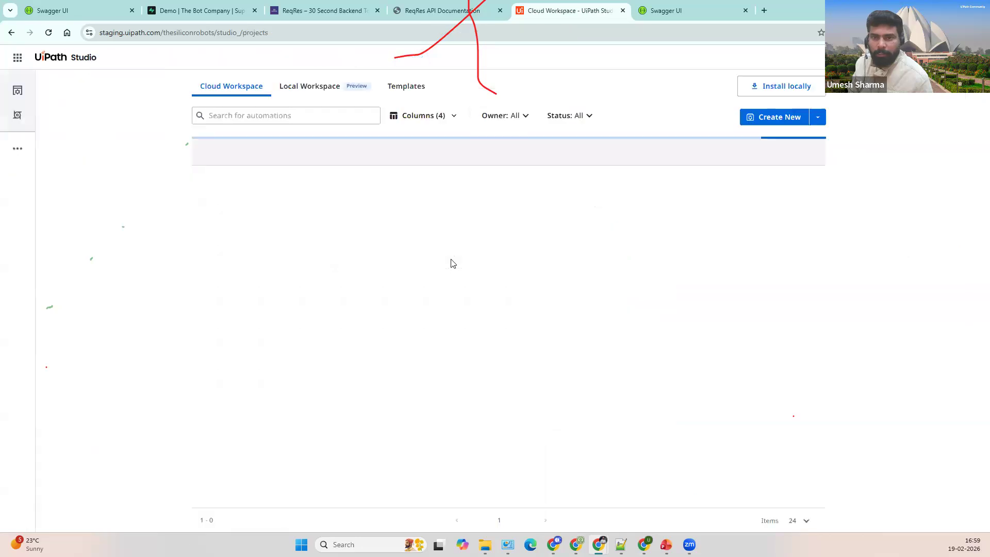
# Step: Open the Supabase API Demo project and confirm Get Record's object is Get Users
pyautogui.click(308, 215)
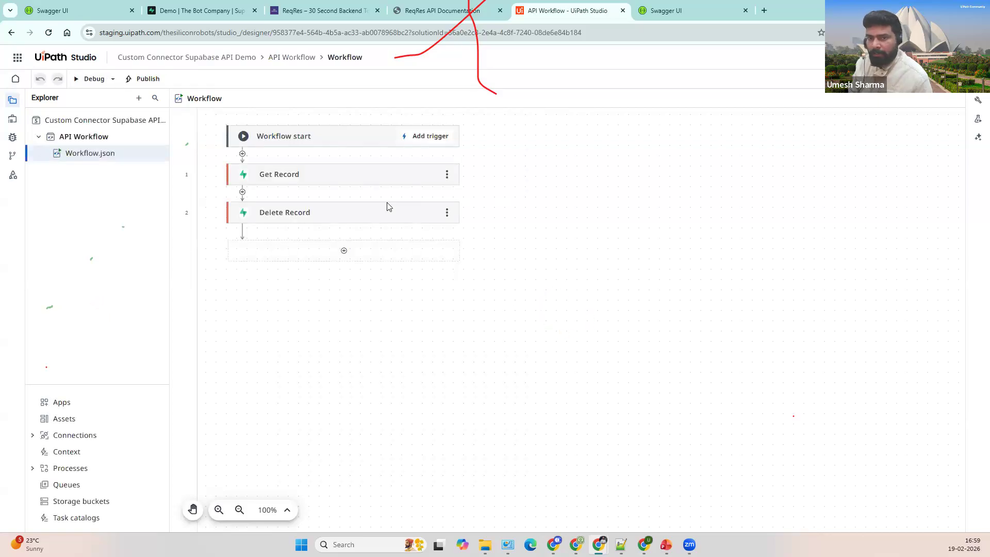
pyautogui.click(370, 181)
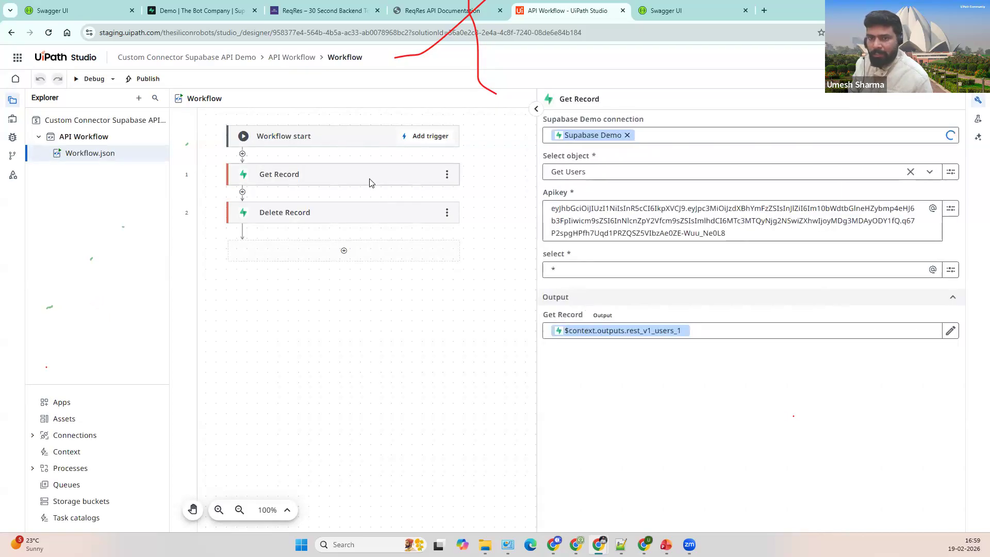
pyautogui.click(380, 214)
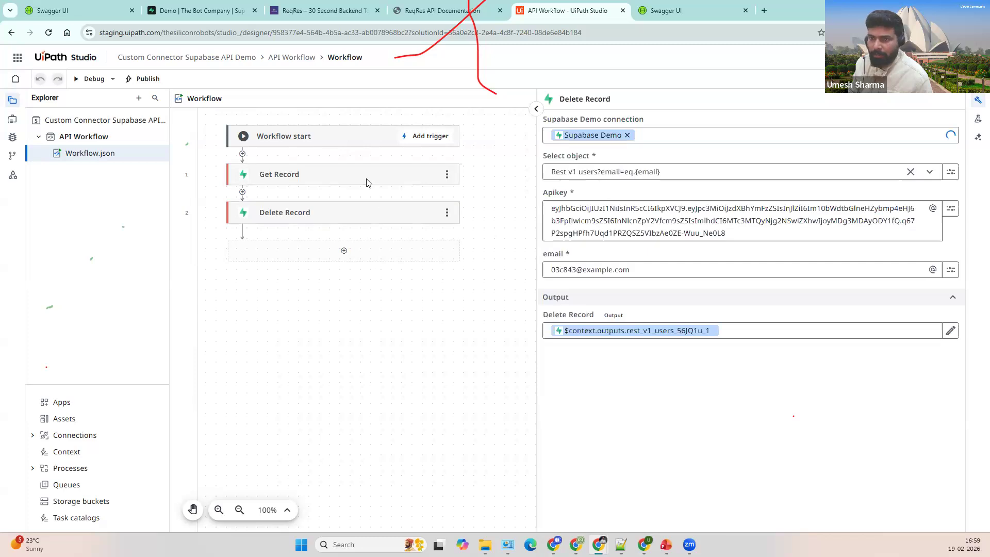
pyautogui.click(368, 182)
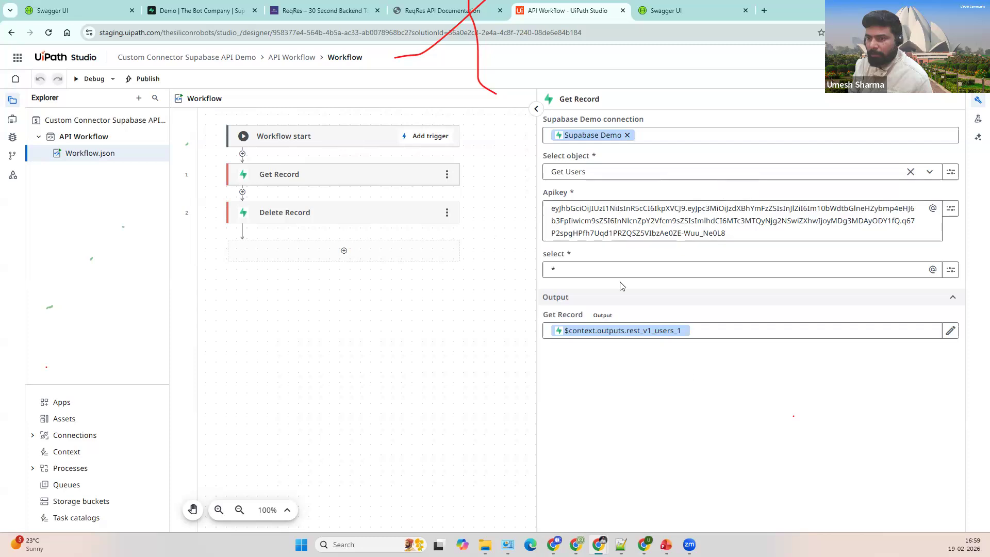
pyautogui.click(644, 171)
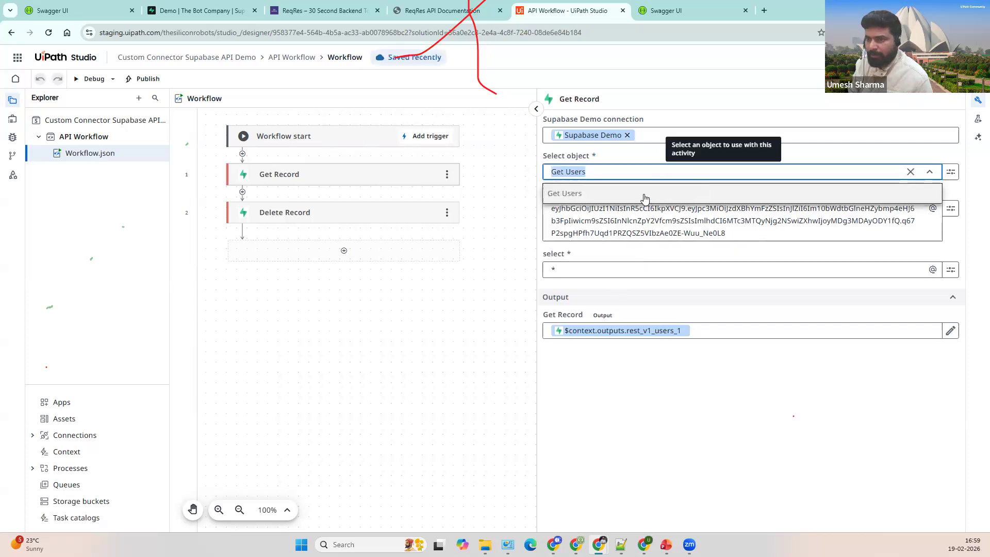
pyautogui.click(656, 160)
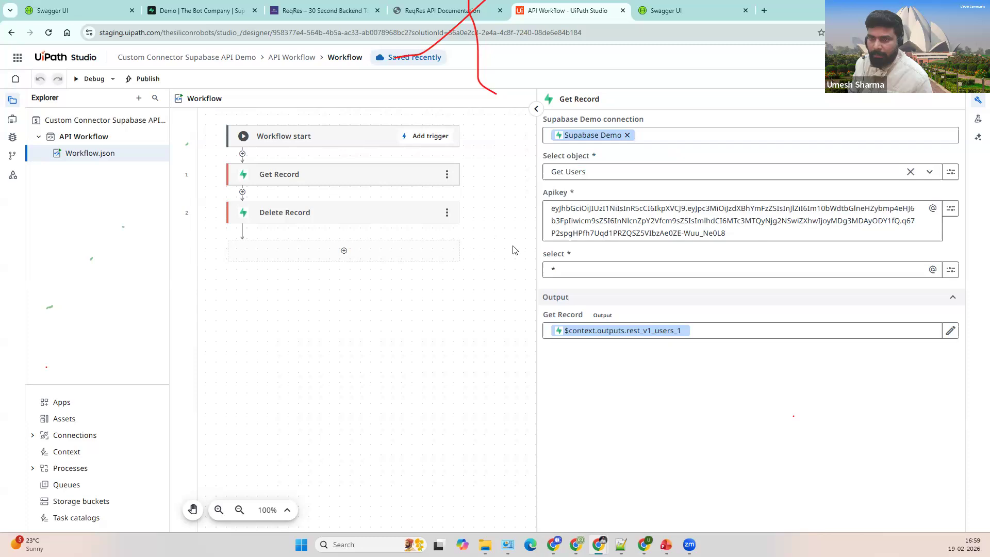
pyautogui.click(382, 214)
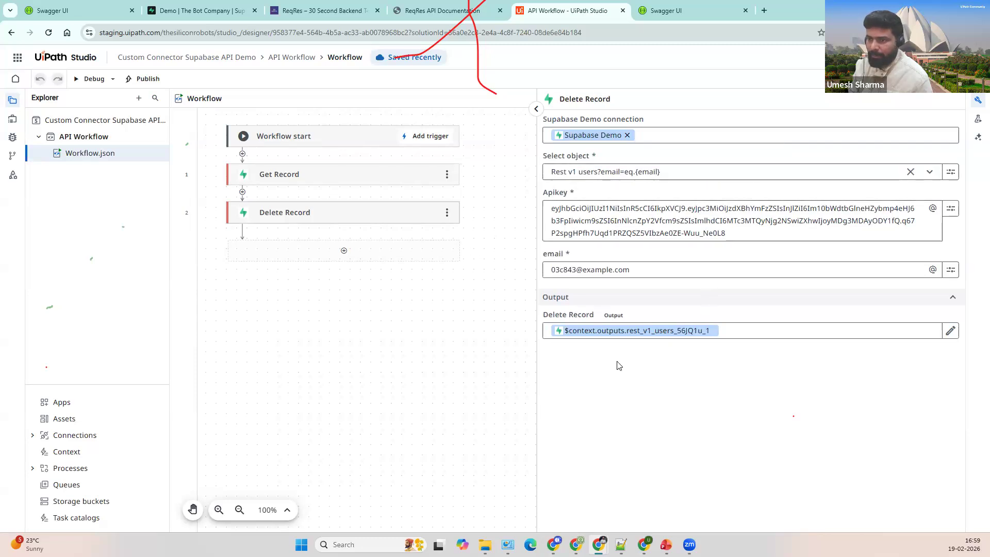
pyautogui.click(669, 267)
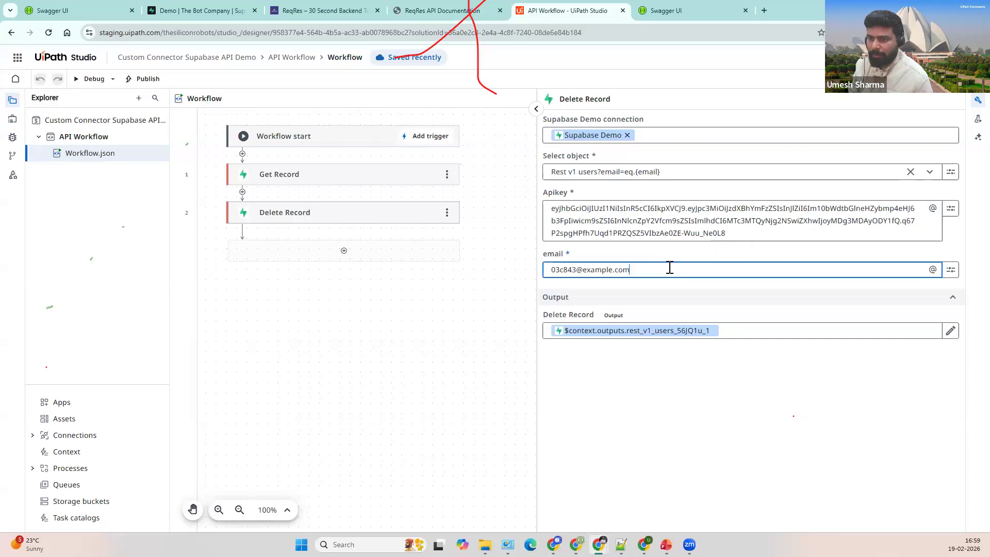
pyautogui.tripleClick(564, 269)
pyautogui.click(677, 253)
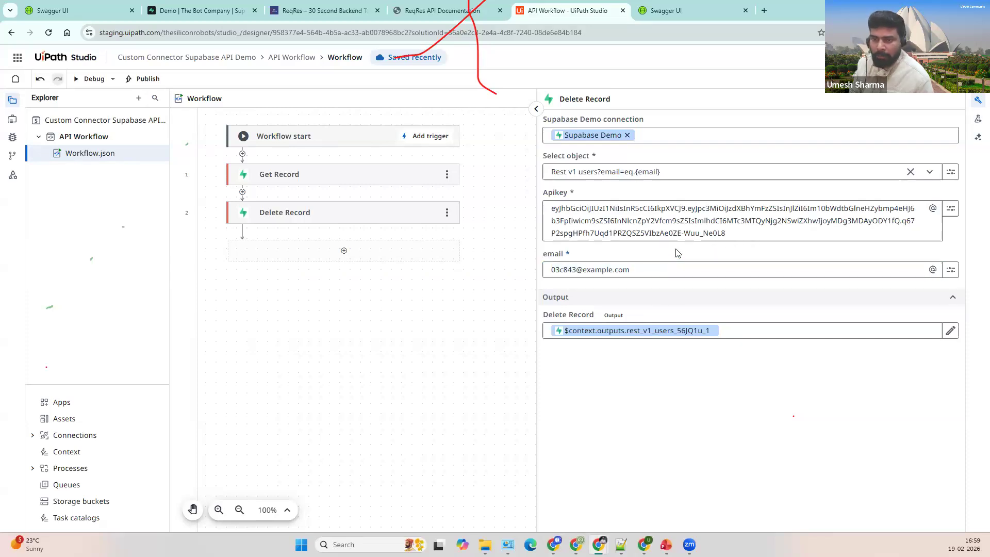
pyautogui.click(654, 268)
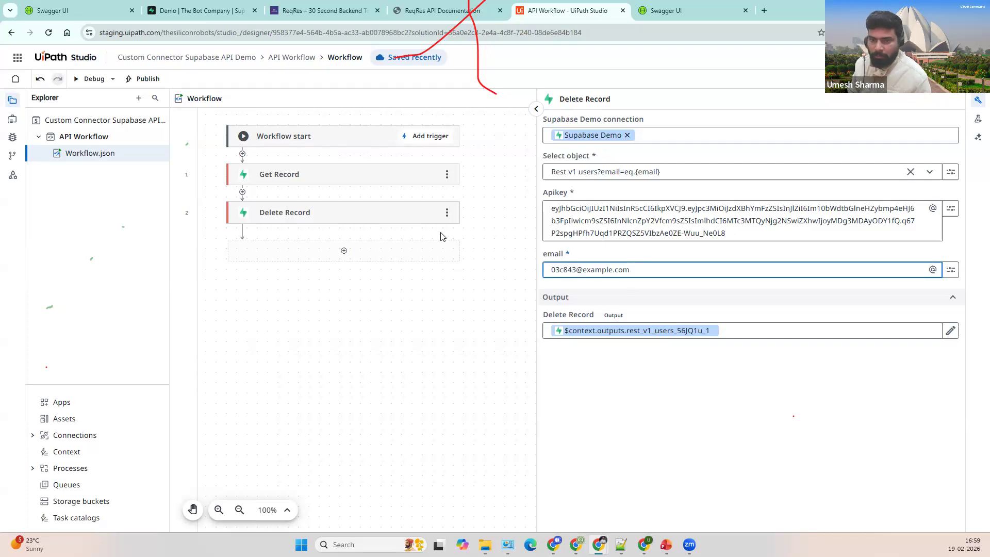
pyautogui.click(687, 255)
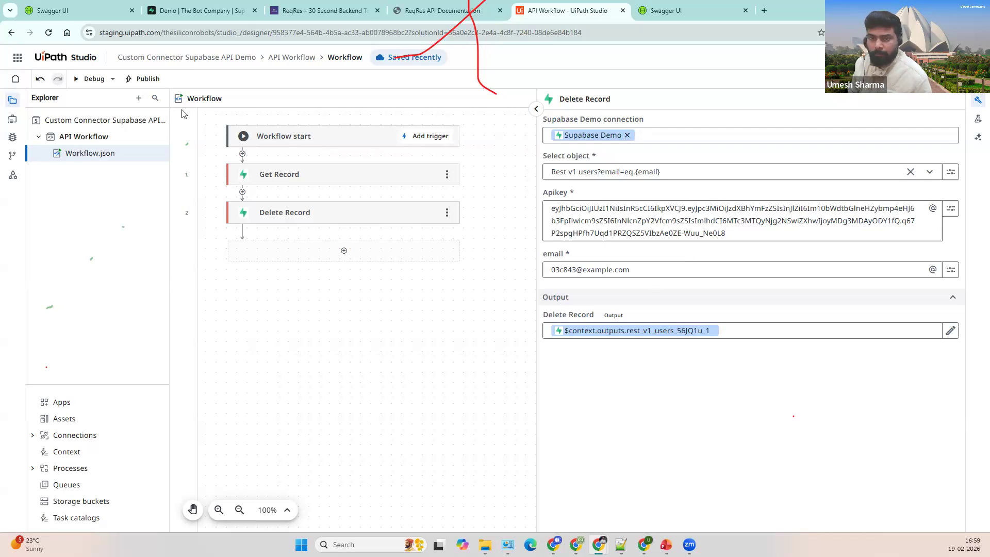
# Step: Copy the fifth user's email address from the Supabase users table
pyautogui.click(251, 13)
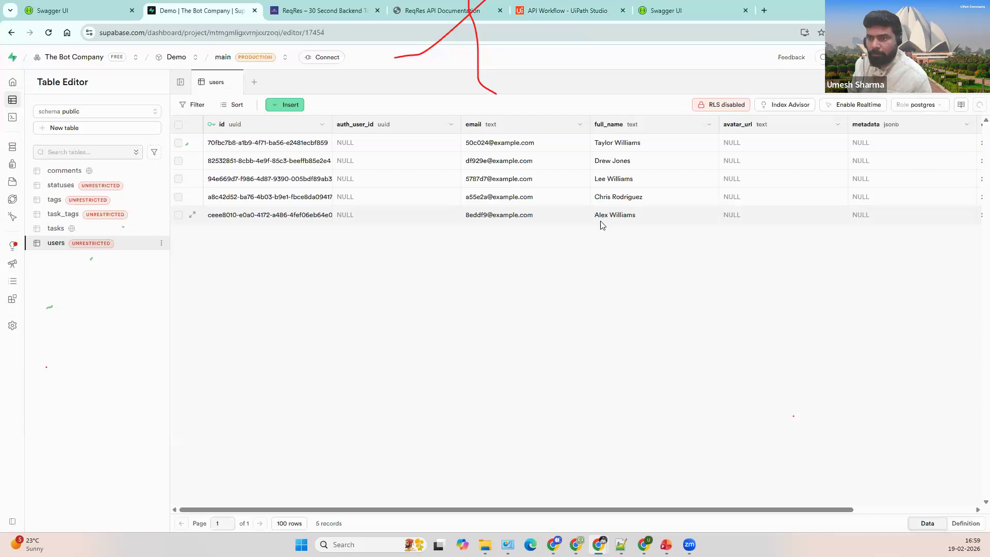
pyautogui.click(603, 222)
pyautogui.click(508, 215)
pyautogui.doubleClick(522, 215)
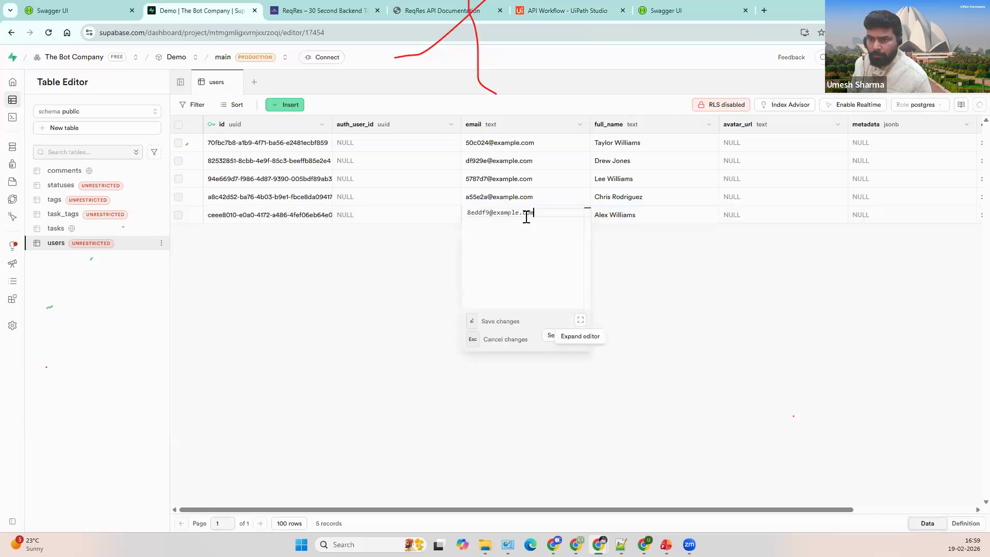
pyautogui.hotkey('ctrl', 'a')
pyautogui.hotkey('ctrl', 'c')
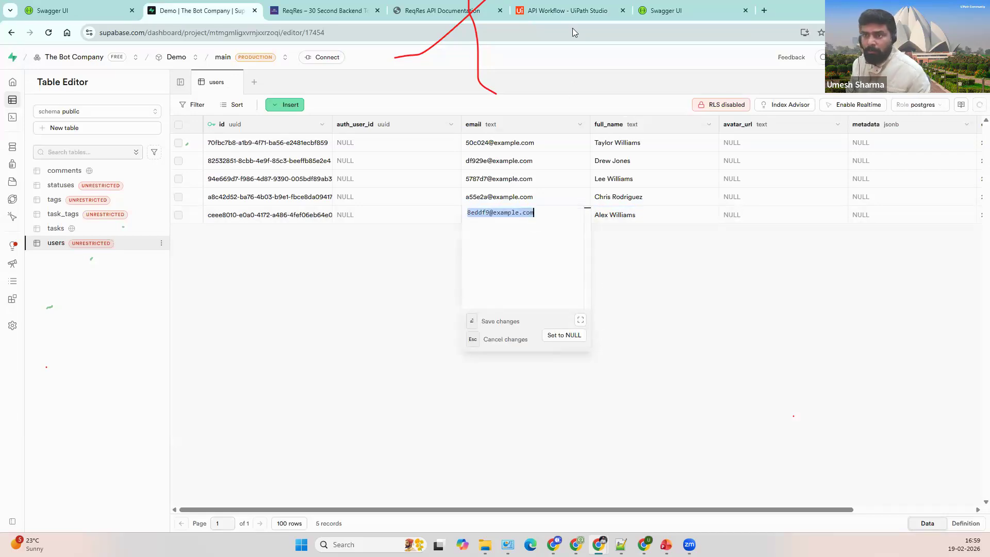
pyautogui.click(567, 11)
pyautogui.click(675, 275)
pyautogui.hotkey('ctrl', 'a')
pyautogui.hotkey('ctrl', 'v')
pyautogui.click(631, 298)
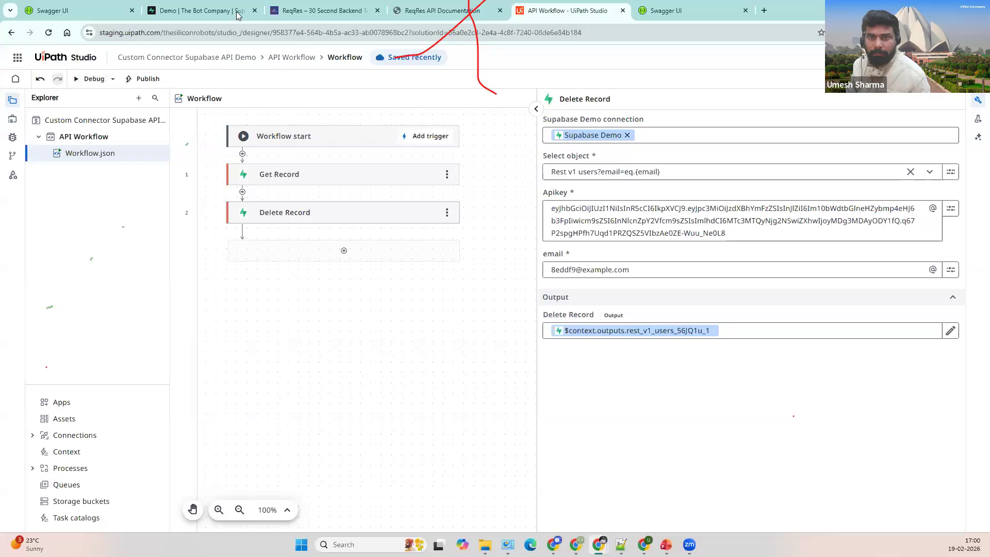
# Step: Run the workflow in Debug and watch it complete with status code 200
pyautogui.hotkey('ctrl', '2')
pyautogui.rightClick(467, 214)
pyautogui.press('Escape')
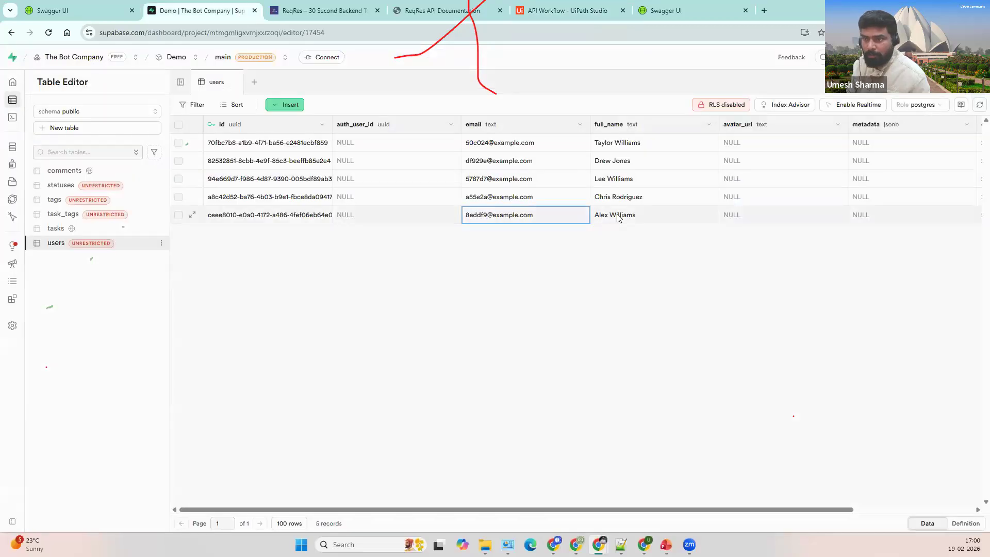
pyautogui.click(590, 9)
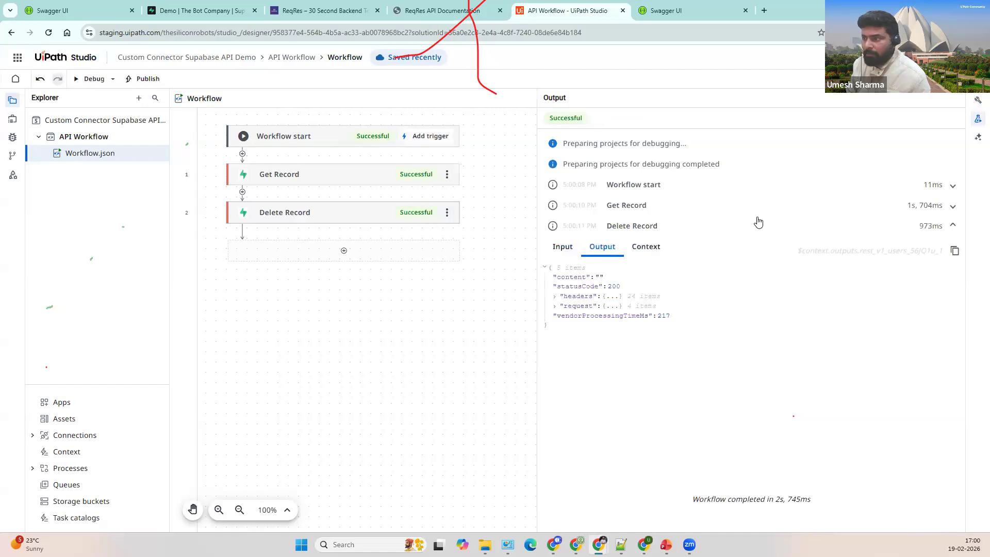
# Step: Expand Get Record's output to confirm 5 users were returned
pyautogui.click(683, 212)
pyautogui.moveTo(612, 257); pyautogui.dragTo(627, 259)
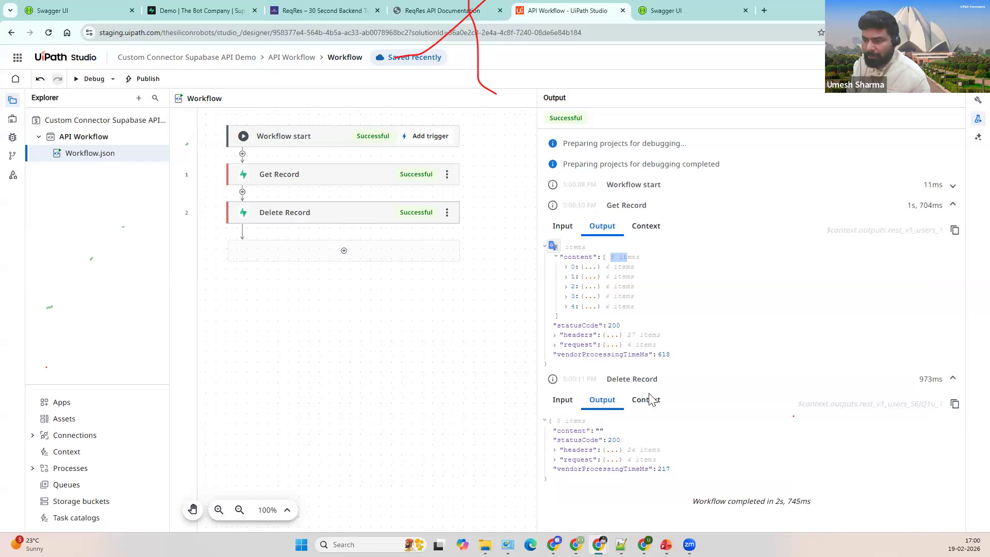
pyautogui.click(621, 429)
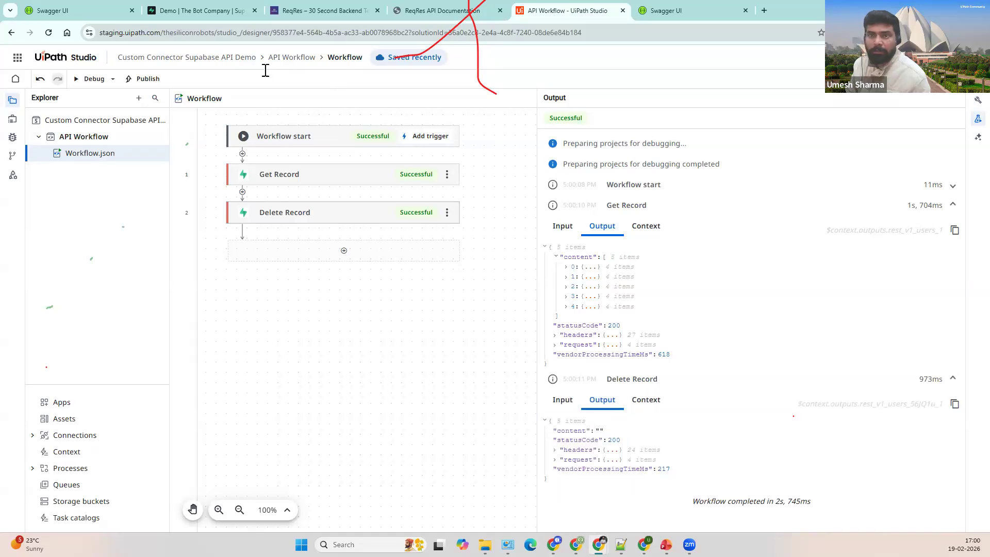
# Step: Refresh the Supabase users table to confirm only 4 records remain
pyautogui.click(223, 11)
pyautogui.click(977, 105)
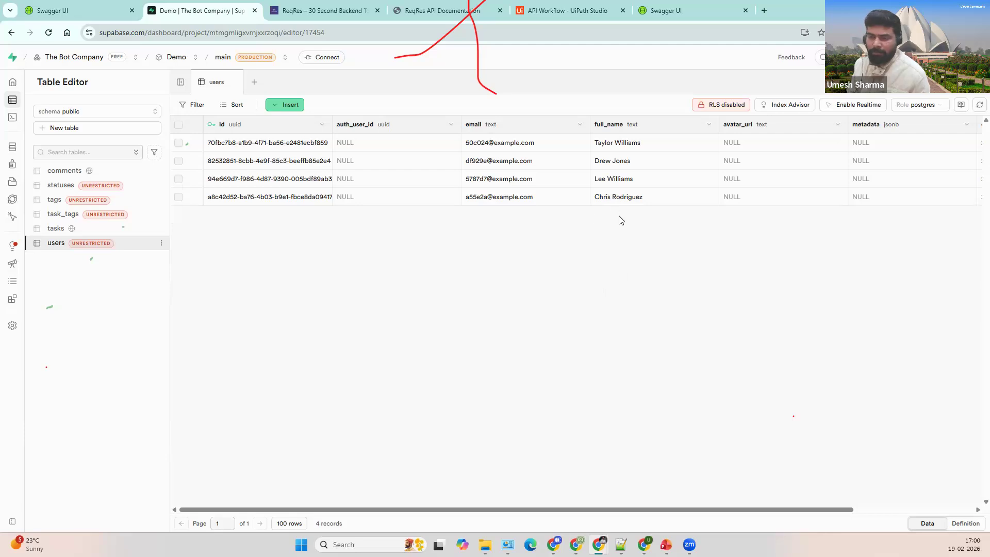
pyautogui.click(558, 11)
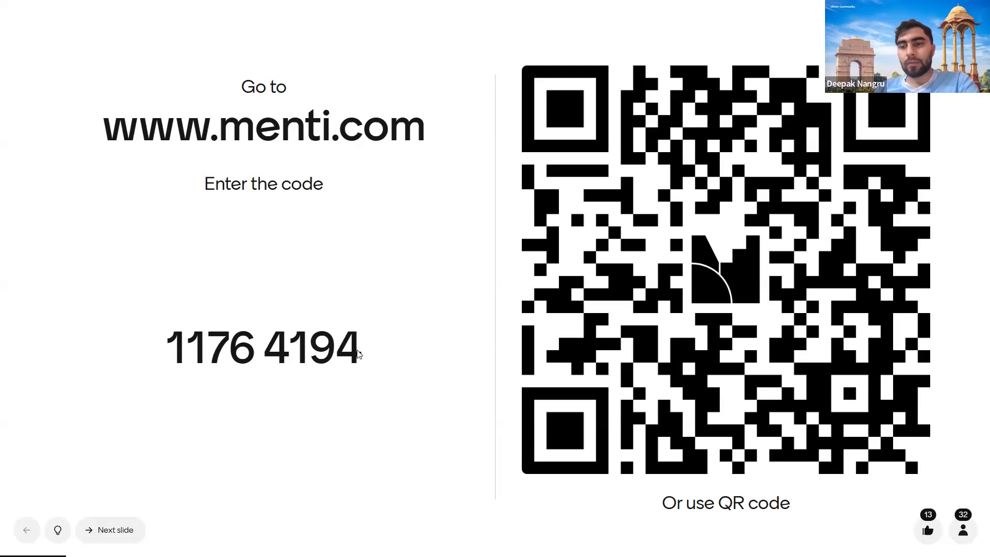
# Step: Advance to the Question 1 quiz lobby with 30 players ready
pyautogui.press('Right')
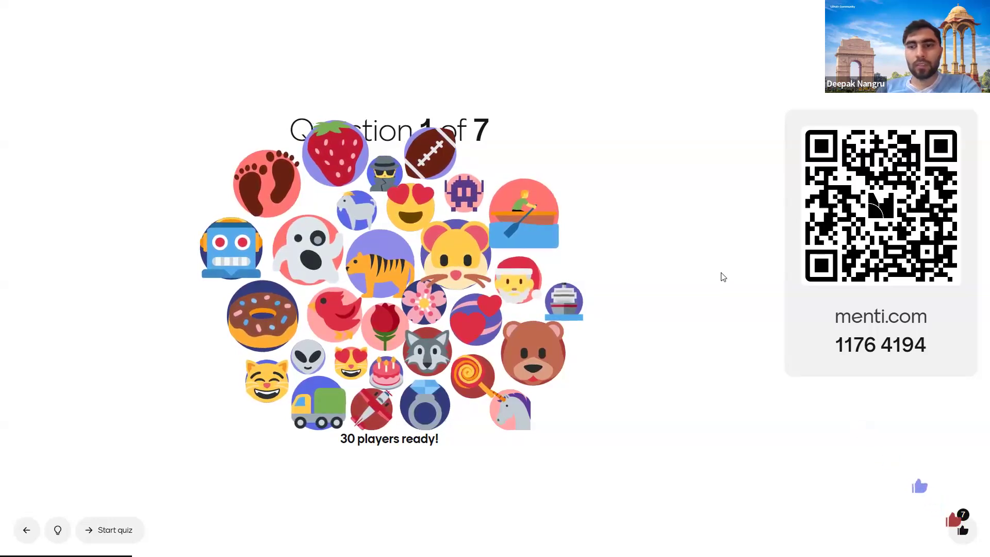
# Step: Start question 1, reveal all 33 correct answers, then show the leaderboard
pyautogui.press('Right')
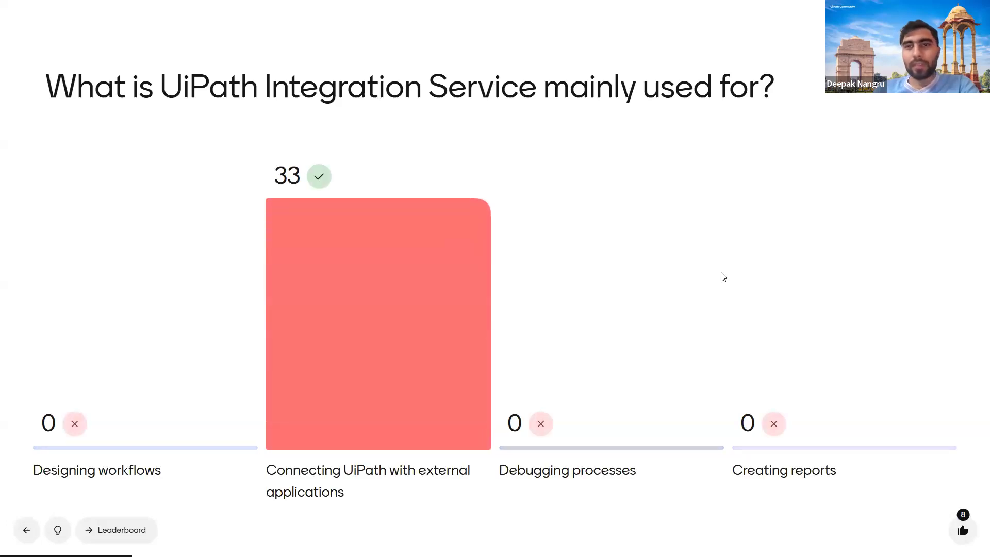
pyautogui.press('Right')
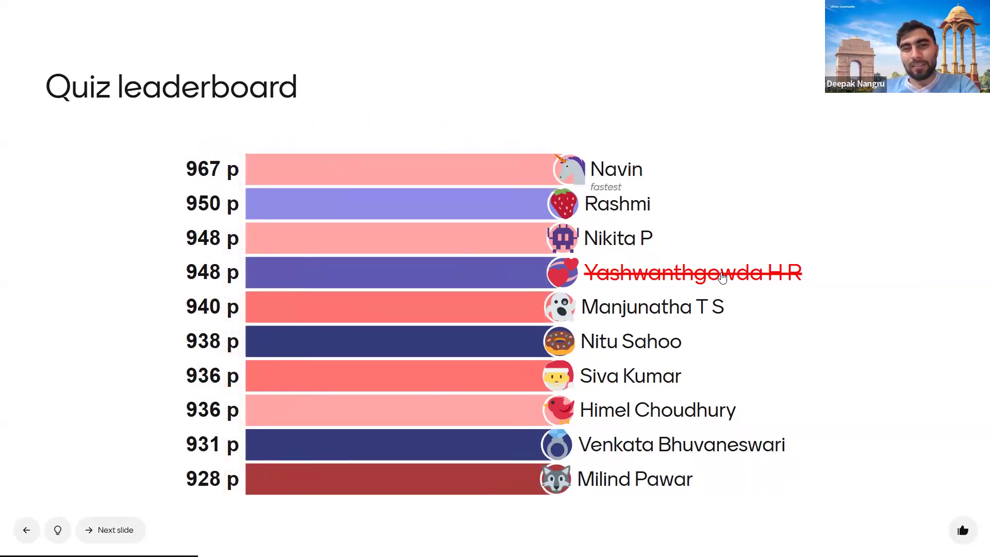
# Step: Move from the leaderboard to the Question 2 lobby with 35 players
pyautogui.press('Right')
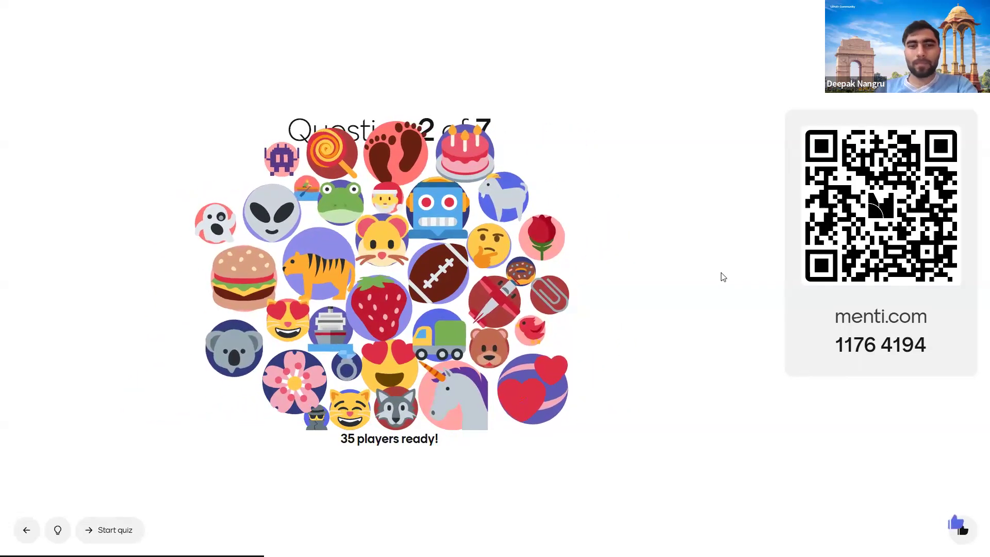
# Step: Launch question 2 about what Integration Service connects to
pyautogui.press('Right')
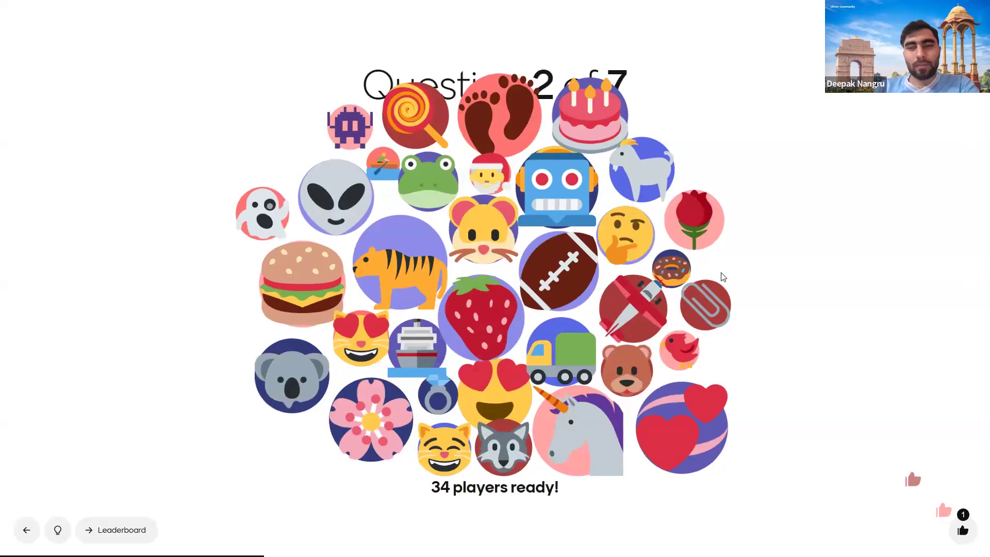